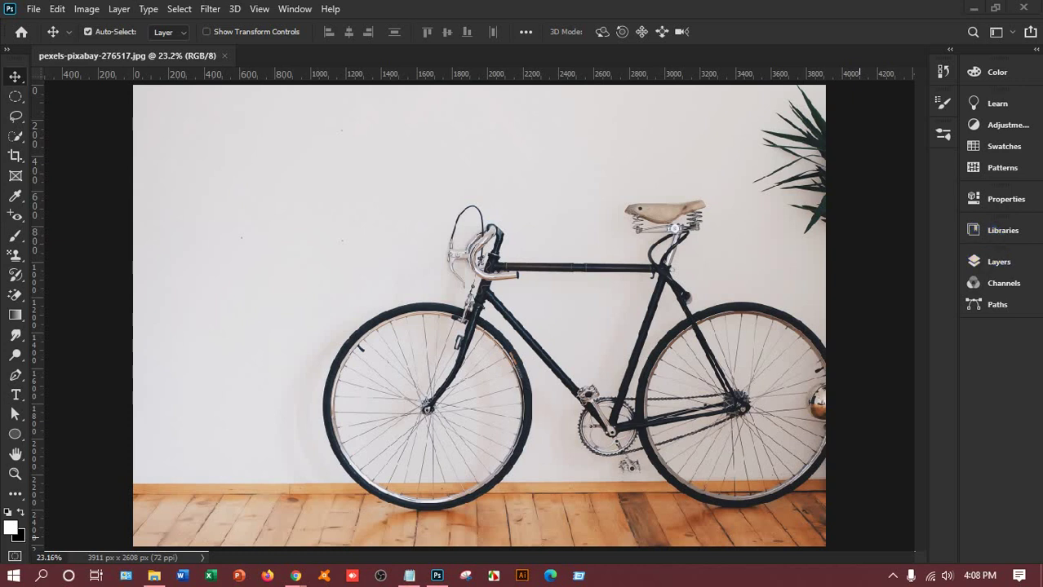
# Examine the front wheel's spokes and the small slotted bracket on the front fork at close range
pyautogui.click(597, 108)
pyautogui.press('ctrl')
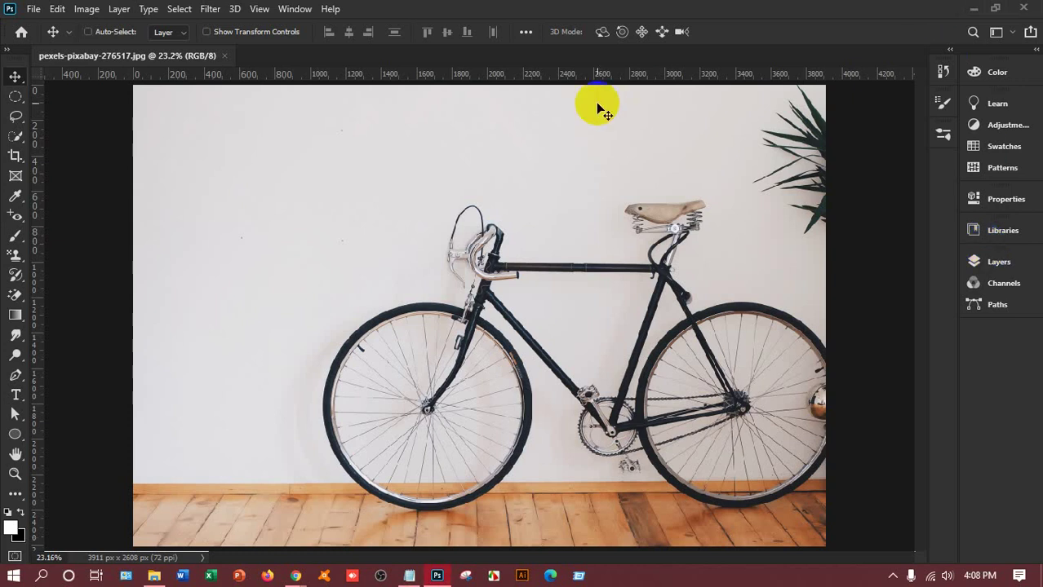
pyautogui.scroll(10, 596, 102)
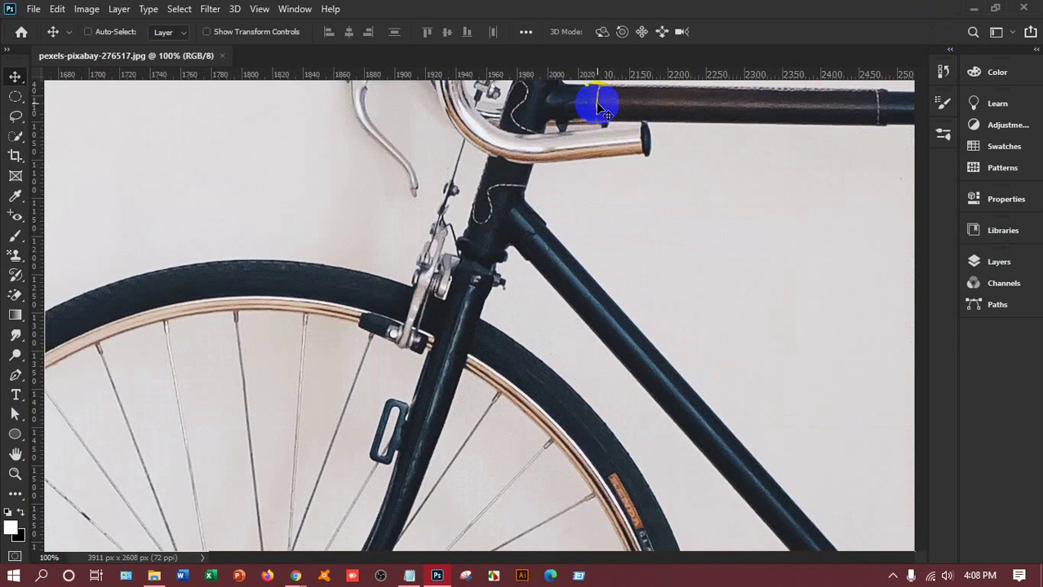
pyautogui.scroll(1, 595, 102)
pyautogui.scroll(-3, 573, 154)
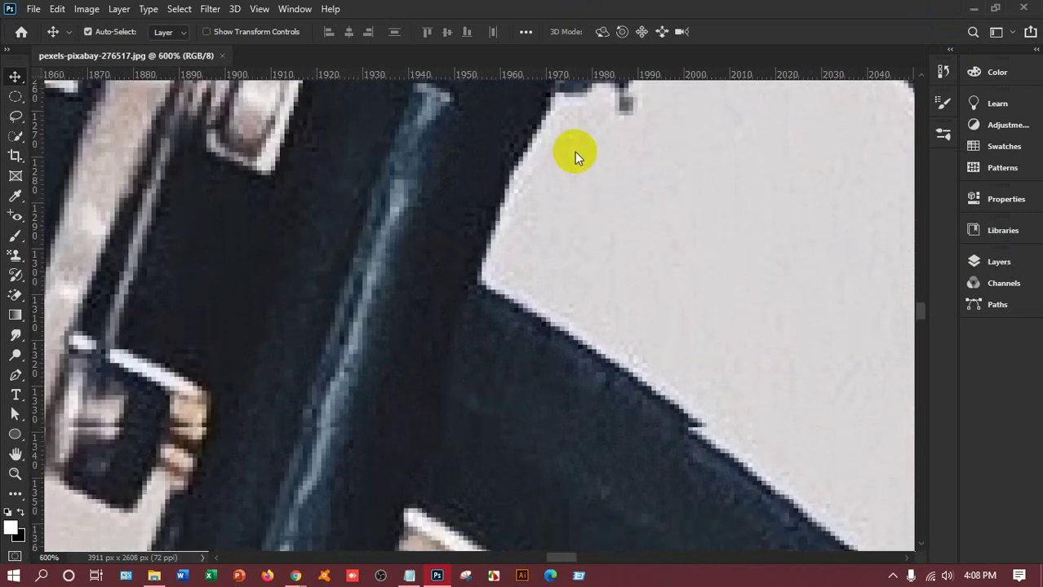
pyautogui.moveTo(557, 559); pyautogui.dragTo(520, 557)
pyautogui.scroll(-1, 403, 326)
pyautogui.scroll(-7, 454, 314)
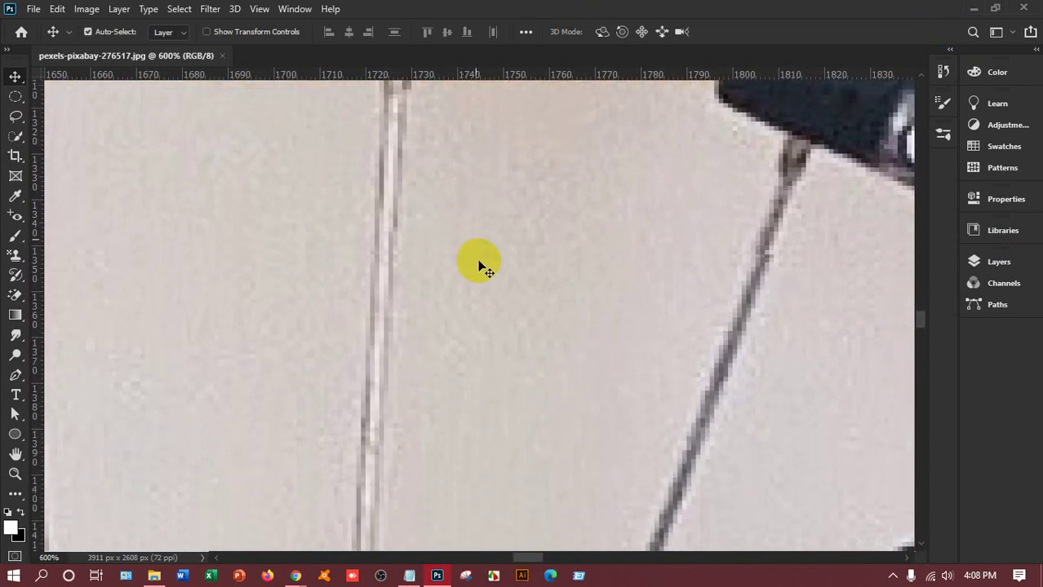
pyautogui.scroll(-5, 482, 265)
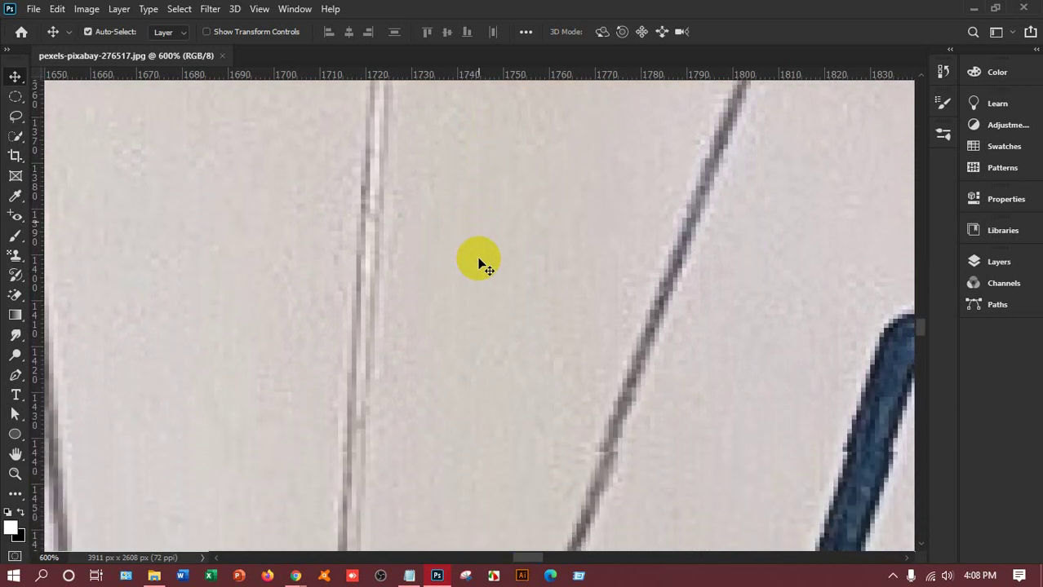
pyautogui.press('ctrl')
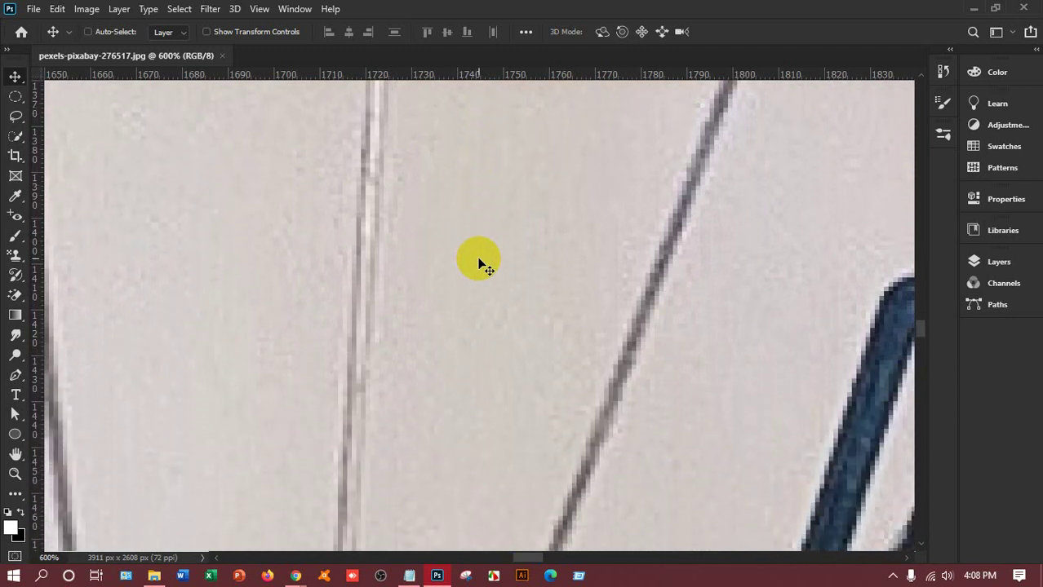
pyautogui.scroll(-3, 482, 266)
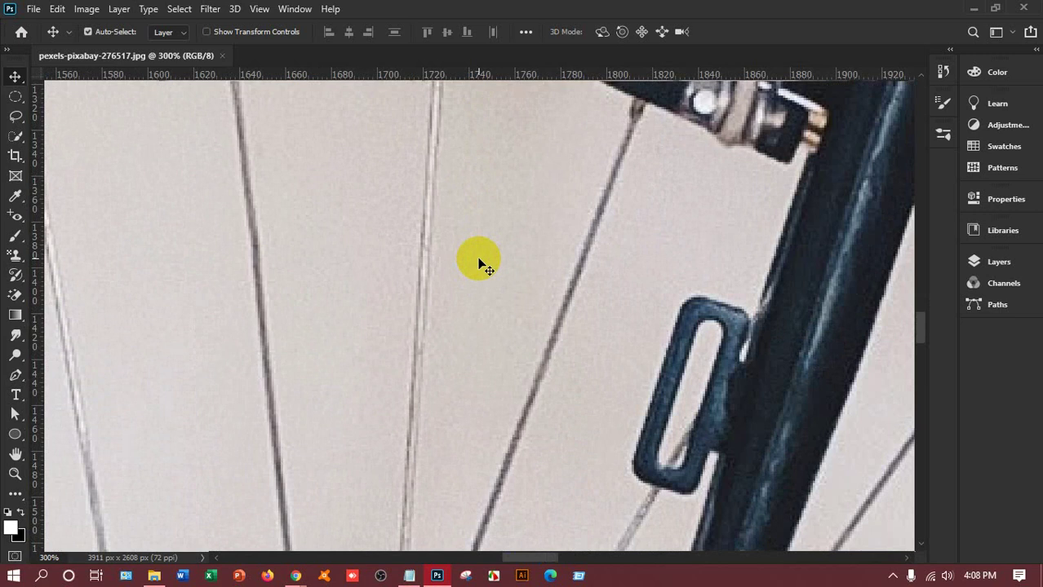
pyautogui.scroll(-3, 714, 375)
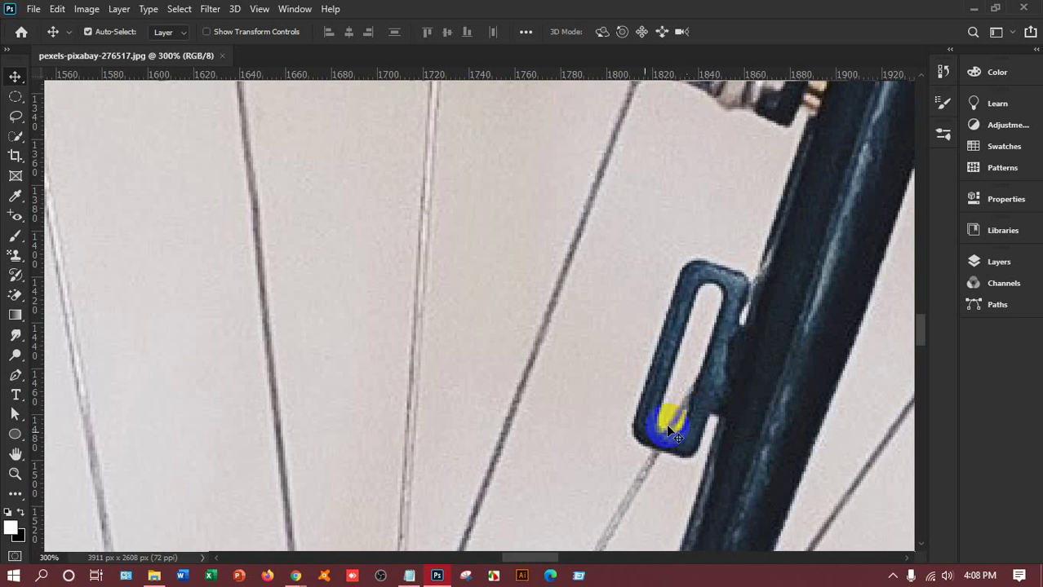
# Start a Pen tool path around the curved upper end of the slot in the fork bracket
pyautogui.click(14, 377)
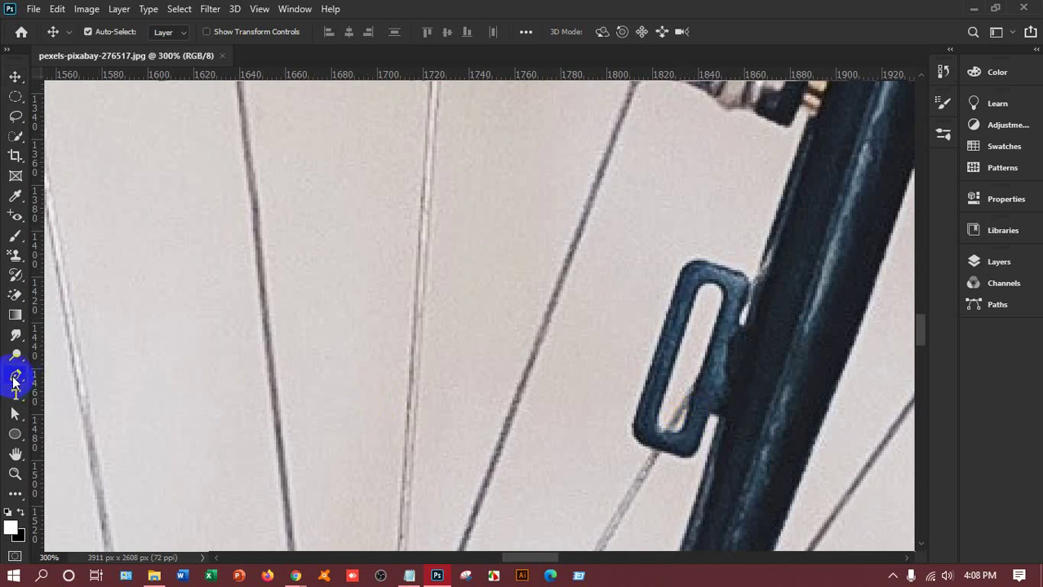
pyautogui.click(697, 288)
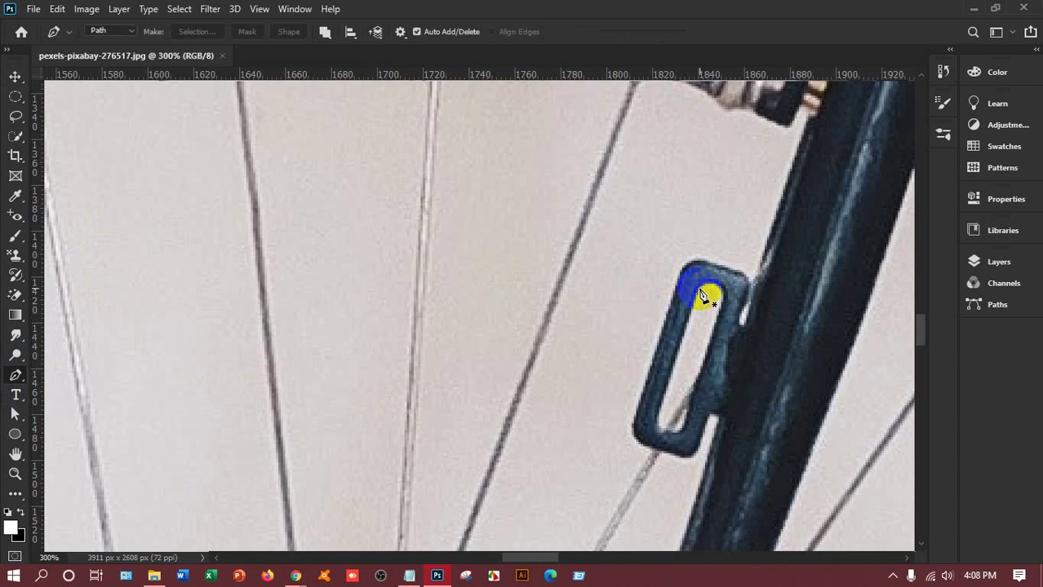
pyautogui.click(724, 301)
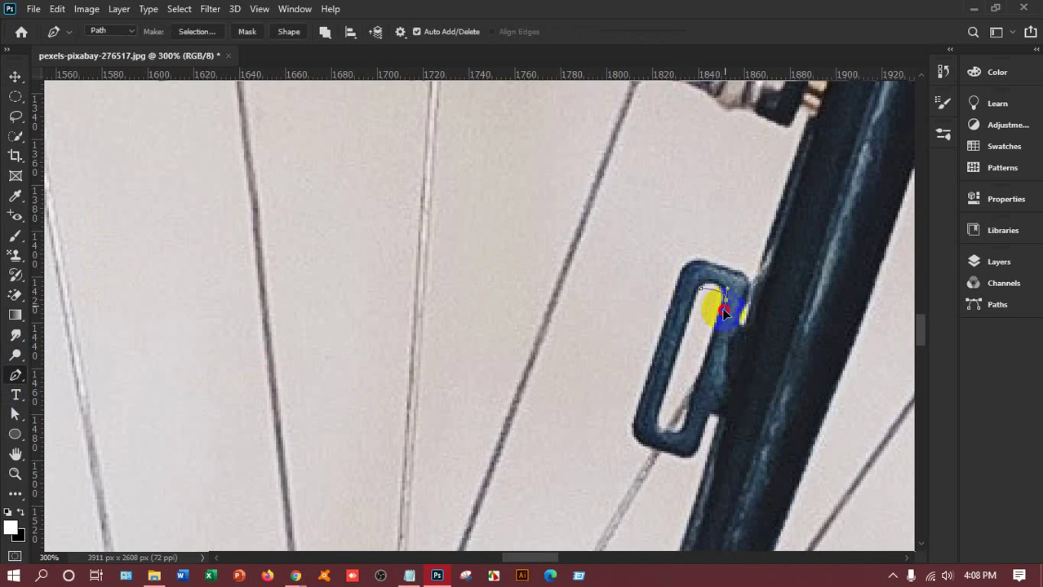
pyautogui.moveTo(724, 313); pyautogui.dragTo(732, 327)
pyautogui.moveTo(733, 335); pyautogui.dragTo(728, 313)
pyautogui.keyDown('alt'); pyautogui.click(725, 302); pyautogui.keyUp('alt')
pyautogui.click(731, 308)
pyautogui.moveTo(728, 318)
pyautogui.mouseDown()
pyautogui.moveTo(725, 301)
pyautogui.moveTo(724, 333)
pyautogui.mouseUp()
pyautogui.moveTo(725, 334); pyautogui.dragTo(723, 331)
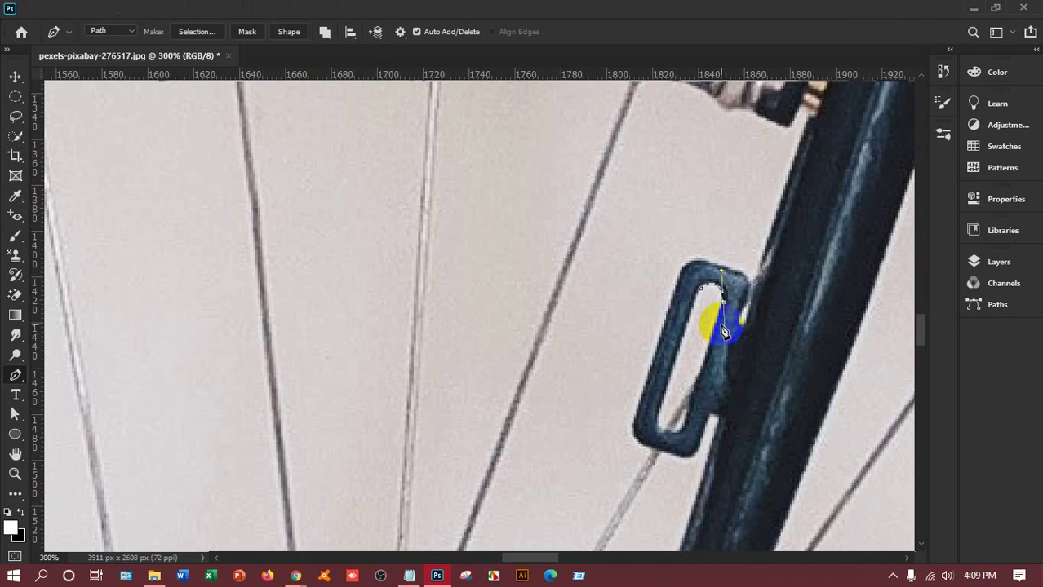
pyautogui.keyDown('alt'); pyautogui.click(723, 303); pyautogui.keyUp('alt')
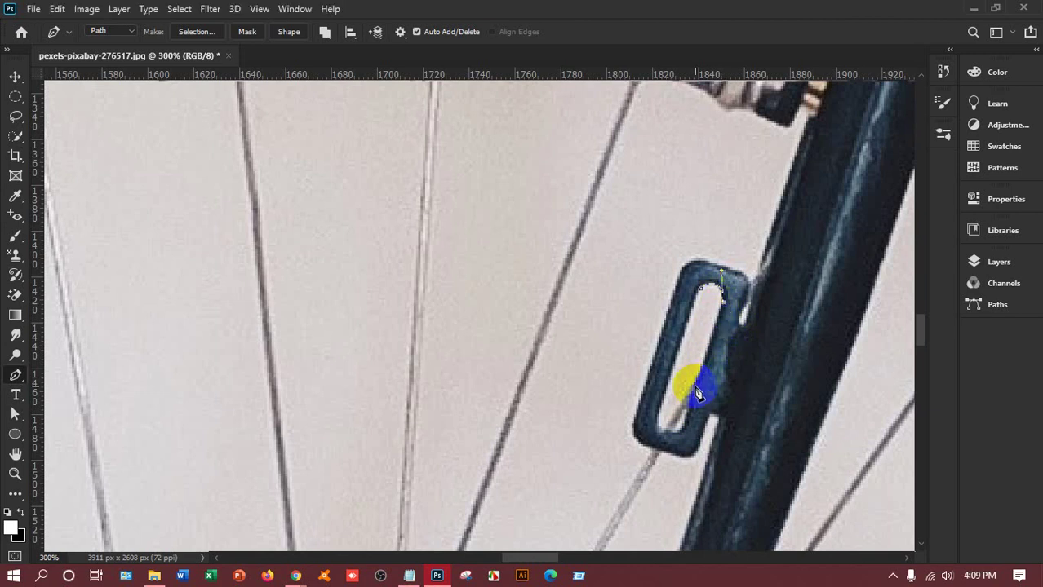
# Continue the path down the slot to the spoke, around the lower end and back to its starting point
pyautogui.click(697, 389)
pyautogui.hotkey('ctrl', 'z')
pyautogui.click(692, 387)
pyautogui.moveTo(693, 387)
pyautogui.mouseDown()
pyautogui.moveTo(667, 435)
pyautogui.moveTo(660, 399)
pyautogui.mouseUp()
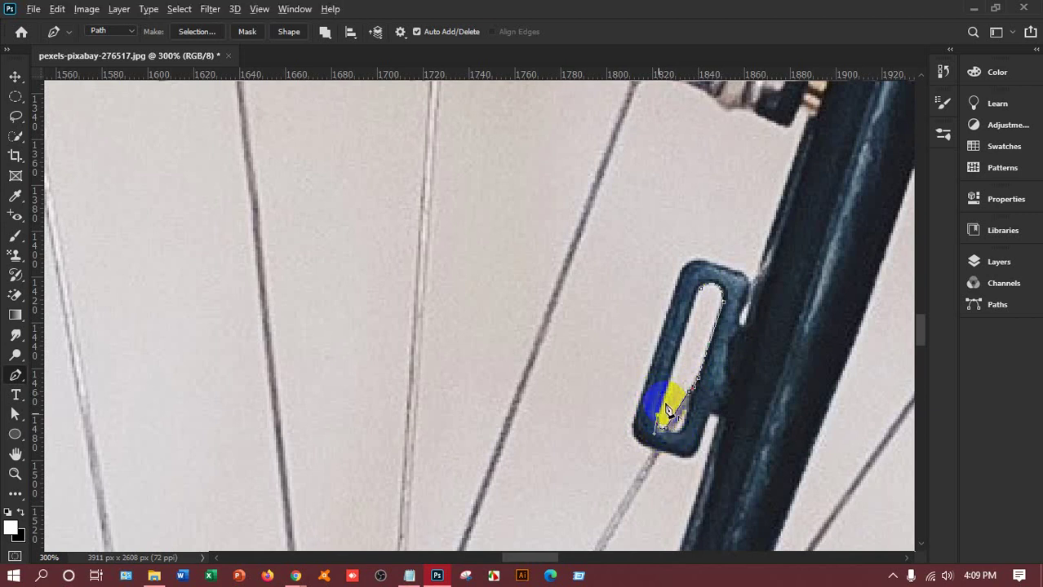
pyautogui.click(703, 294)
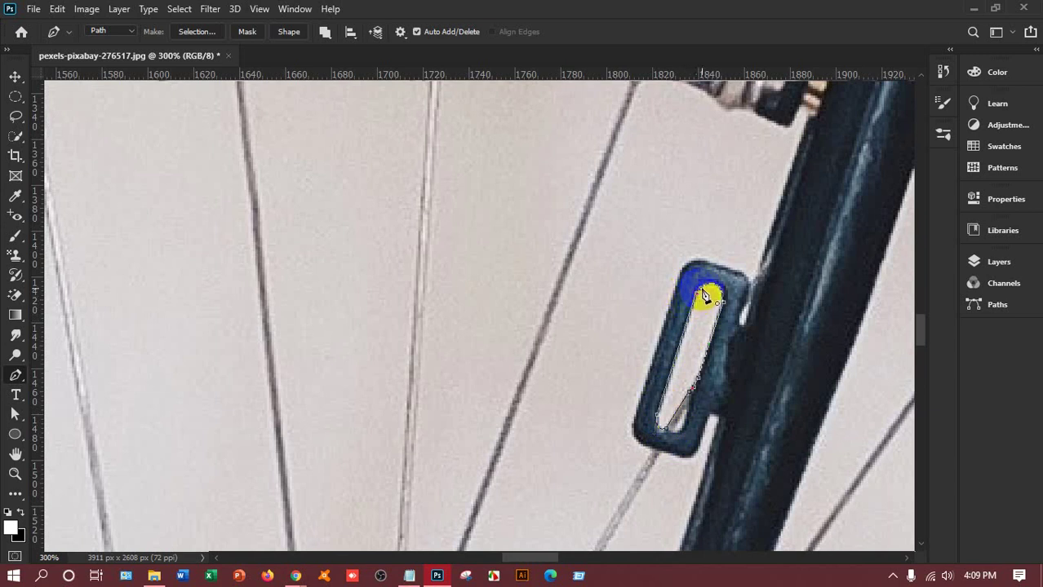
# Convert the closed slot path into a new selection with a feather radius of 0 pixels
pyautogui.rightClick(711, 307)
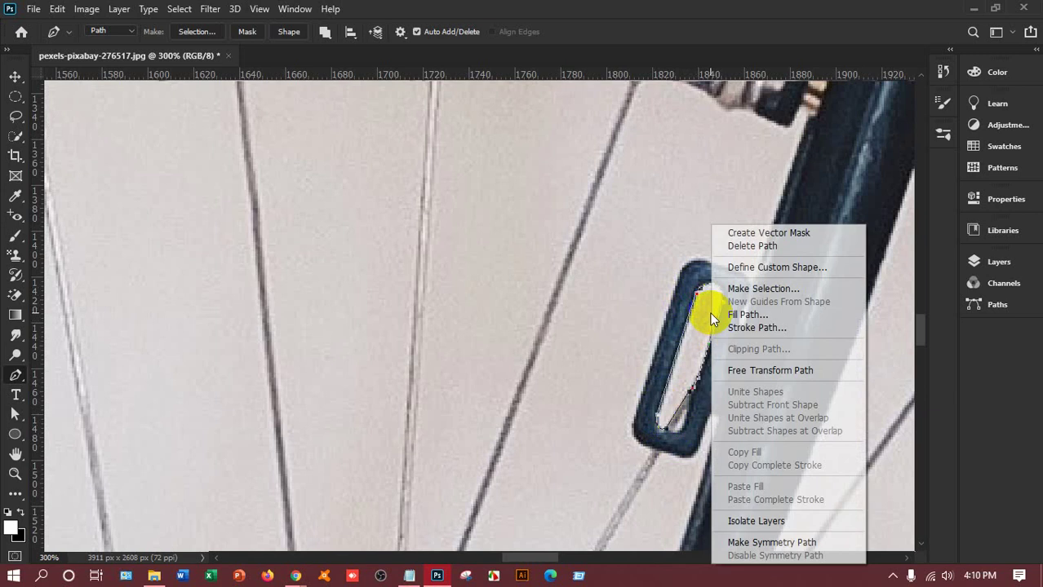
pyautogui.click(744, 288)
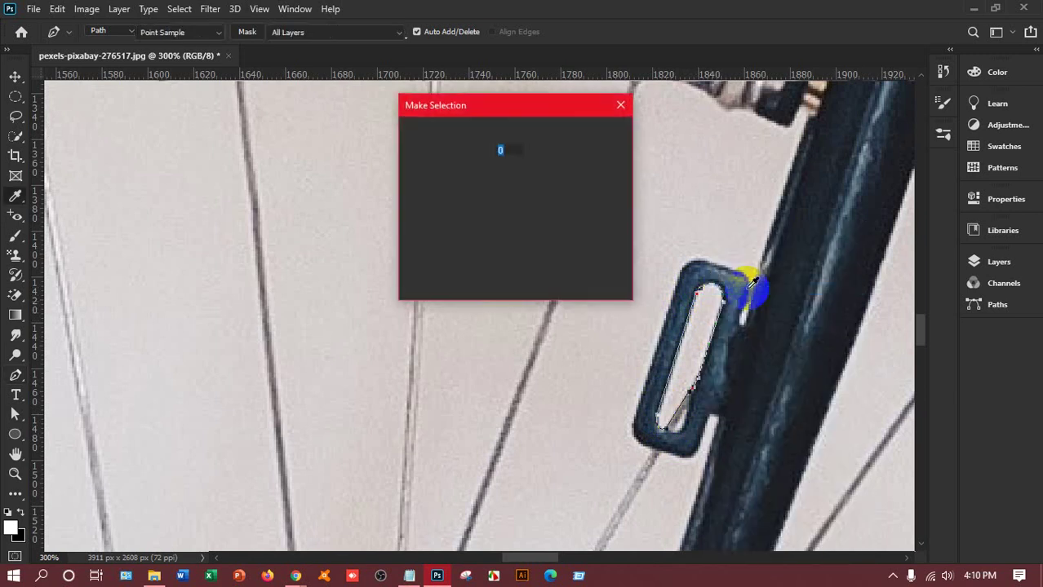
pyautogui.click(600, 141)
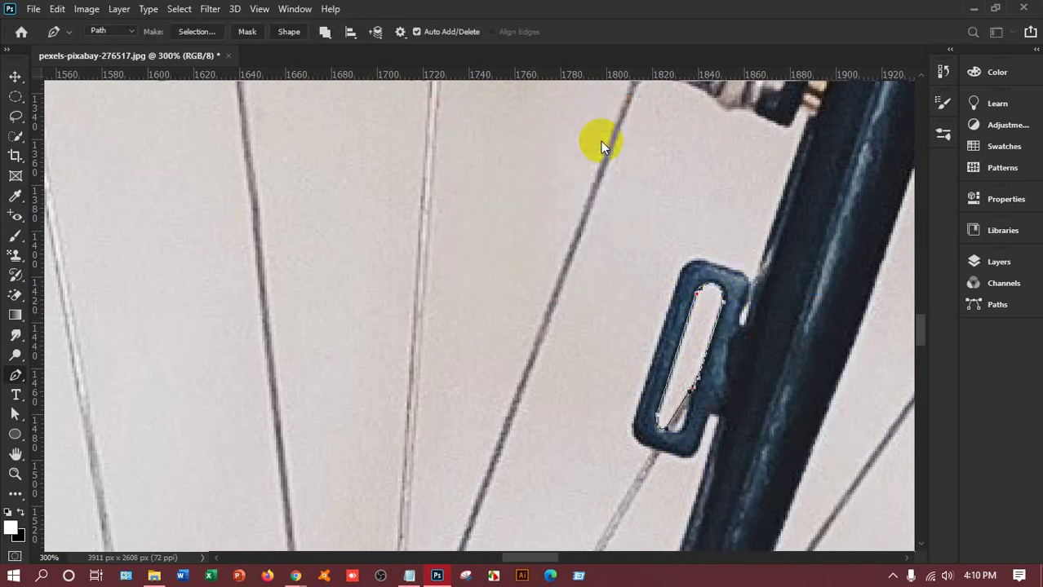
# Unlock the Background layer and delete the selected area inside the bracket's slot
pyautogui.click(985, 260)
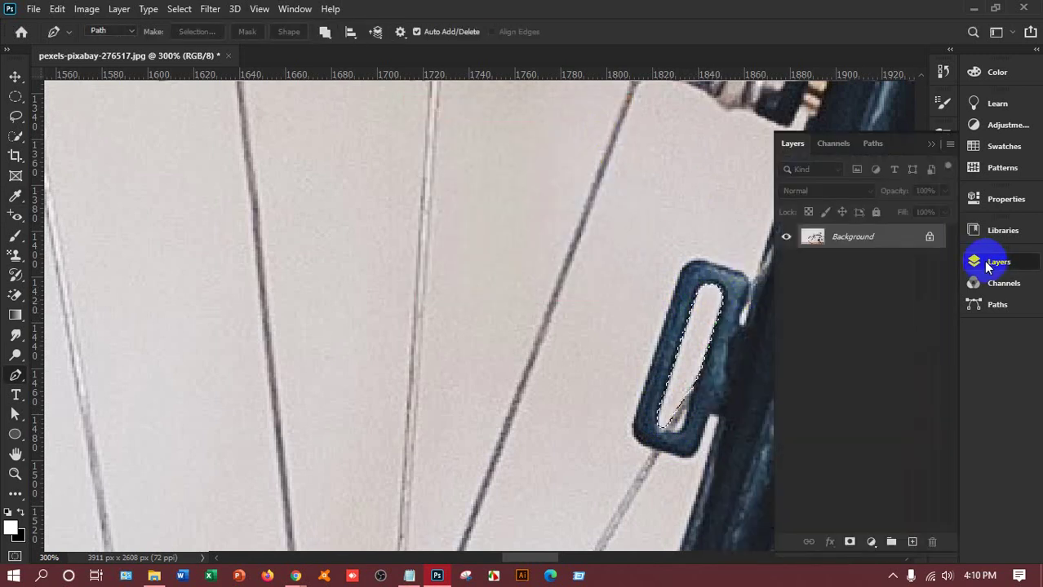
pyautogui.click(930, 239)
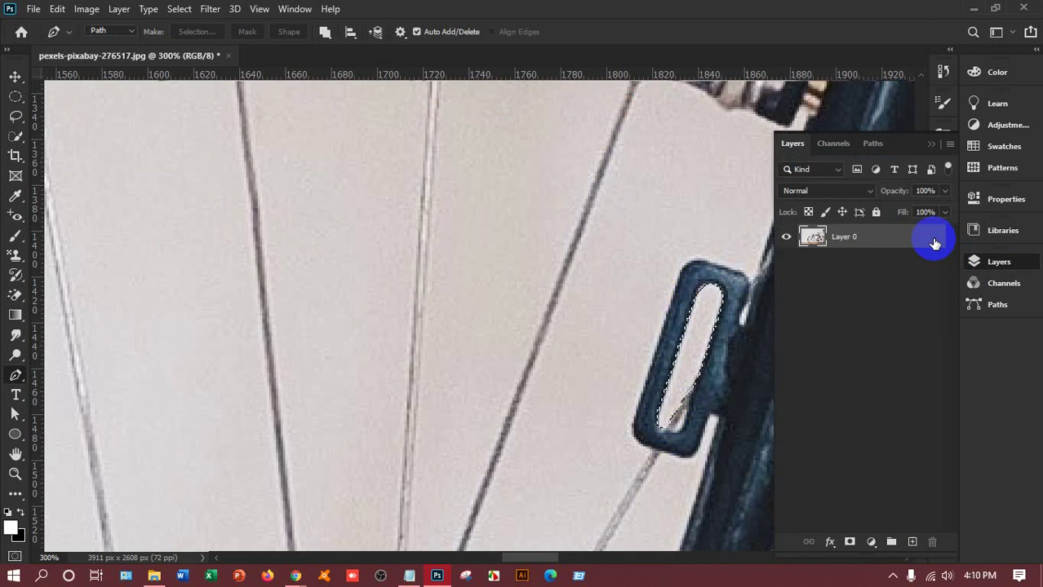
pyautogui.click(930, 143)
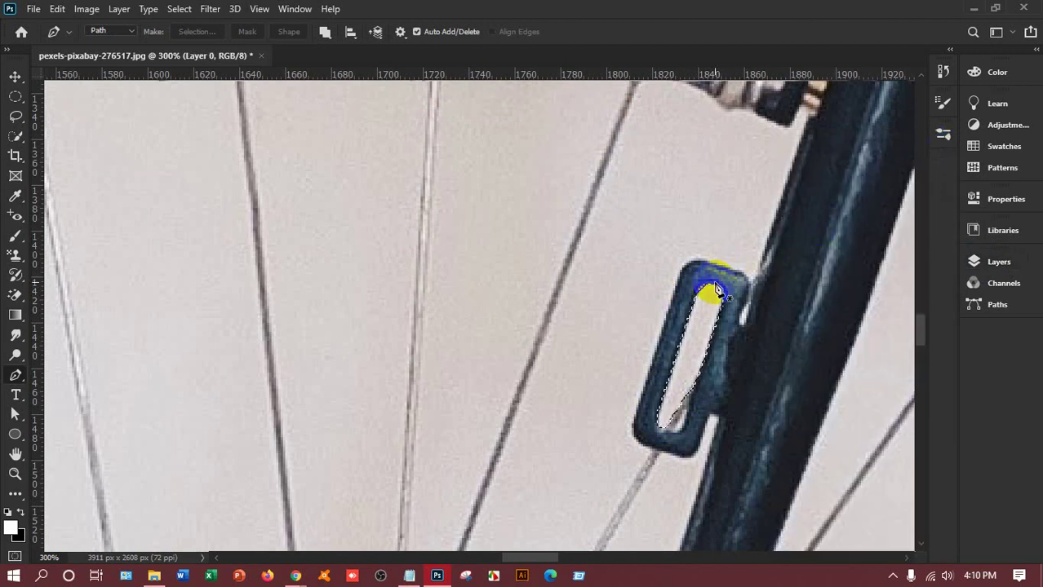
pyautogui.press('Delete')
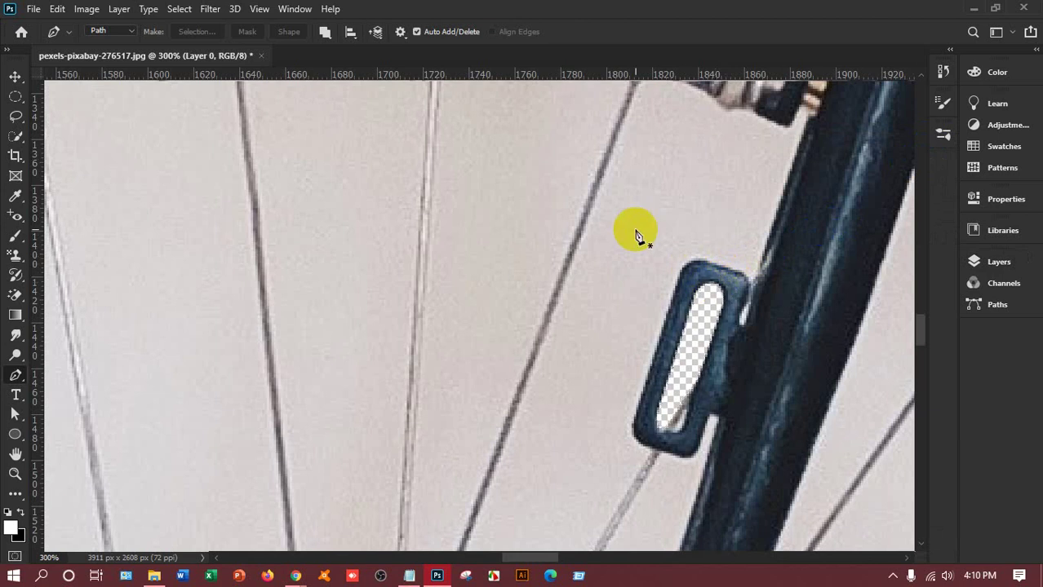
# Trace a closed Pen tool path around the small remaining corner of background beyond the spoke in the slot
pyautogui.click(689, 413)
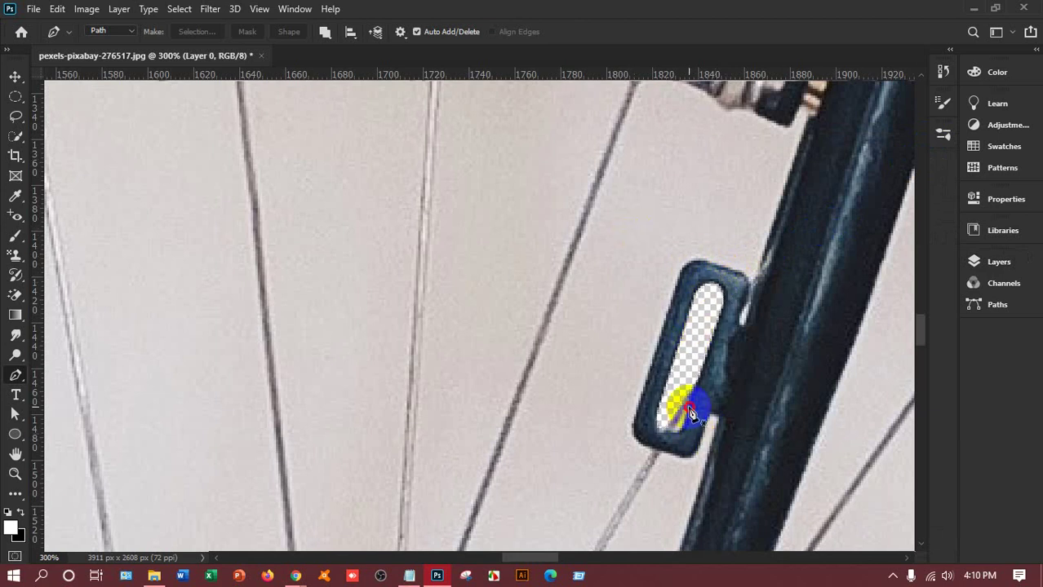
pyautogui.click(670, 430)
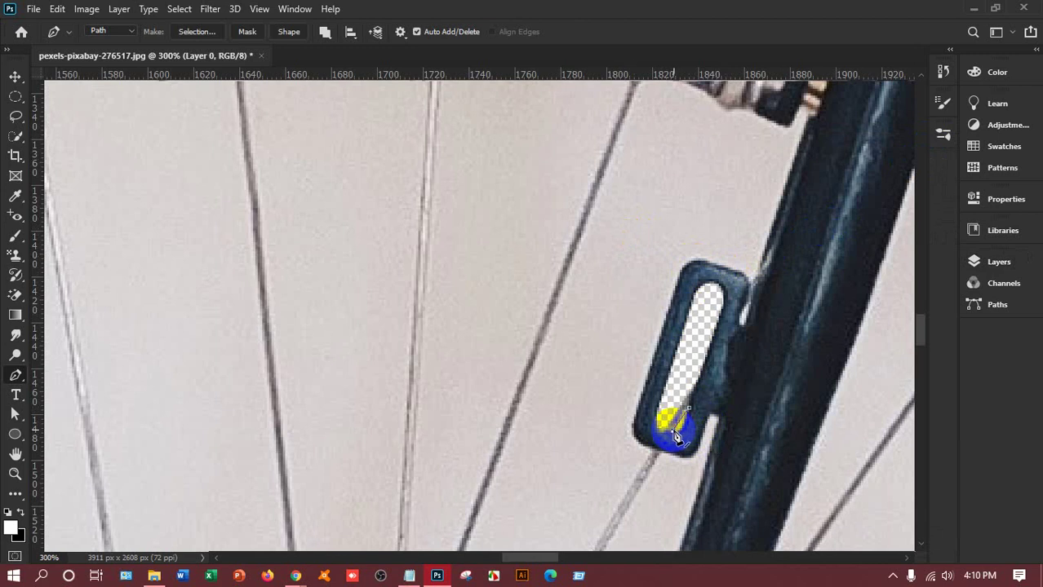
pyautogui.click(688, 433)
pyautogui.click(686, 413)
pyautogui.click(692, 415)
# Turn the traced corner into a selection with 0 pixels feather, delete its contents and deselect
pyautogui.rightClick(685, 423)
pyautogui.click(722, 147)
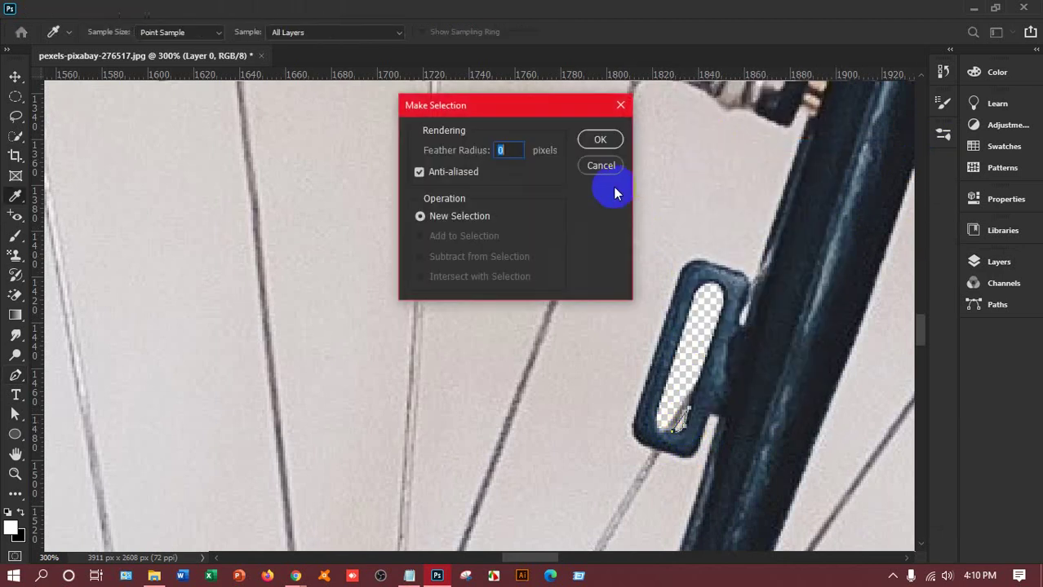
pyautogui.click(611, 145)
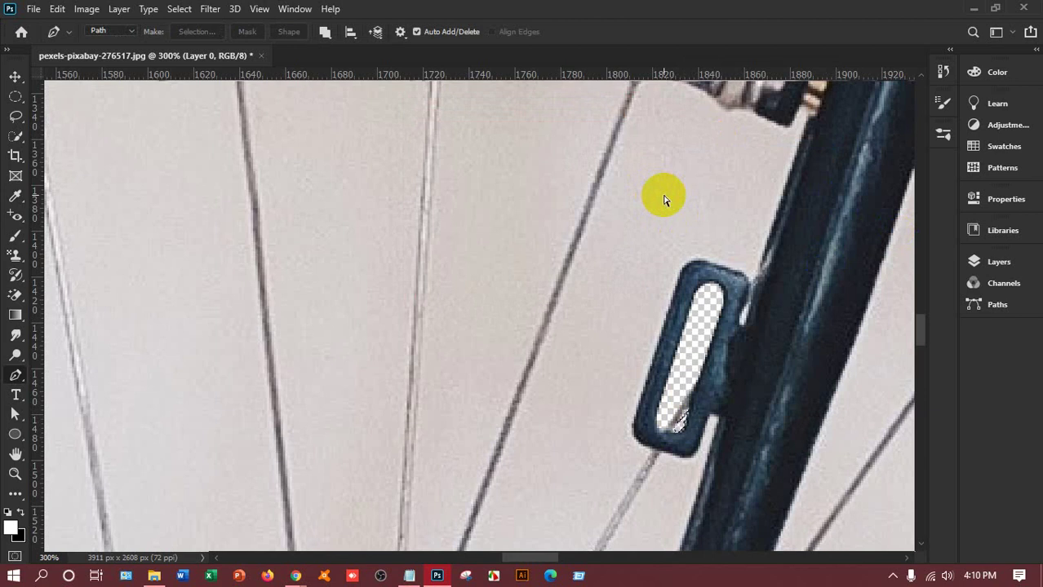
pyautogui.hotkey('ctrl', 'd')
pyautogui.hotkey('ctrl', '0')
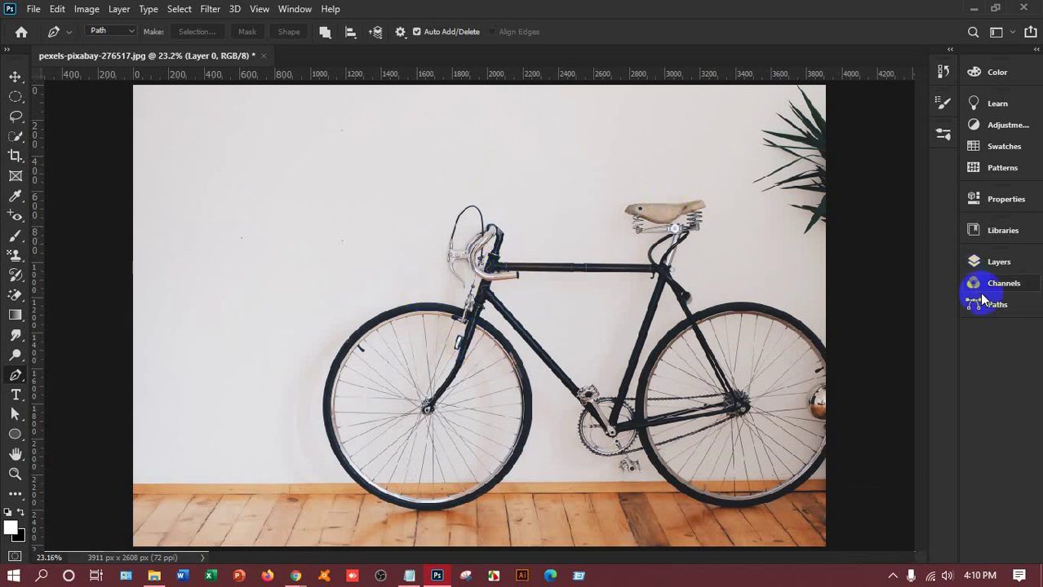
# Add a new layer and set the foreground color to red, ff0000
pyautogui.click(996, 269)
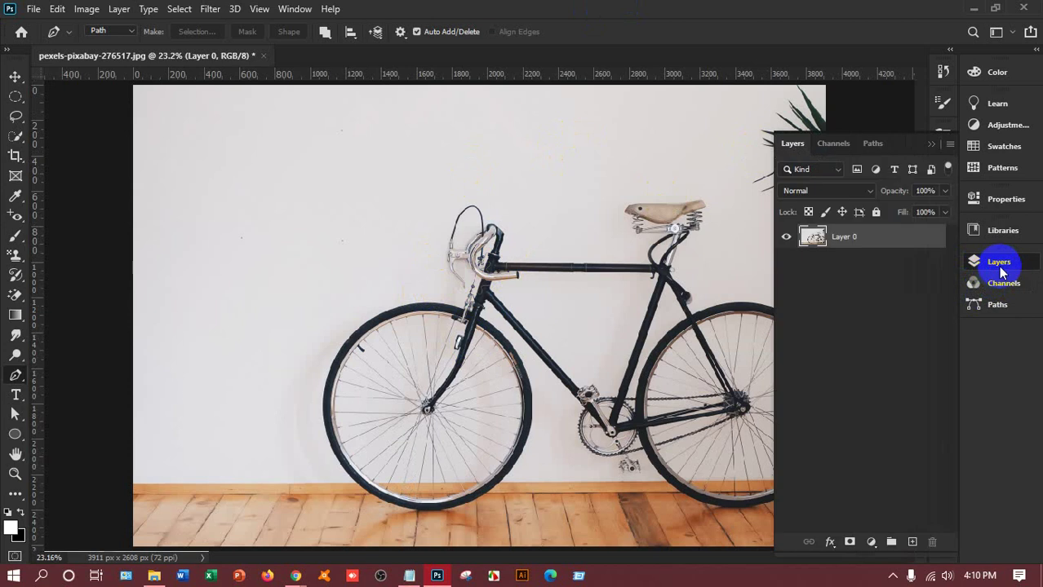
pyautogui.click(913, 542)
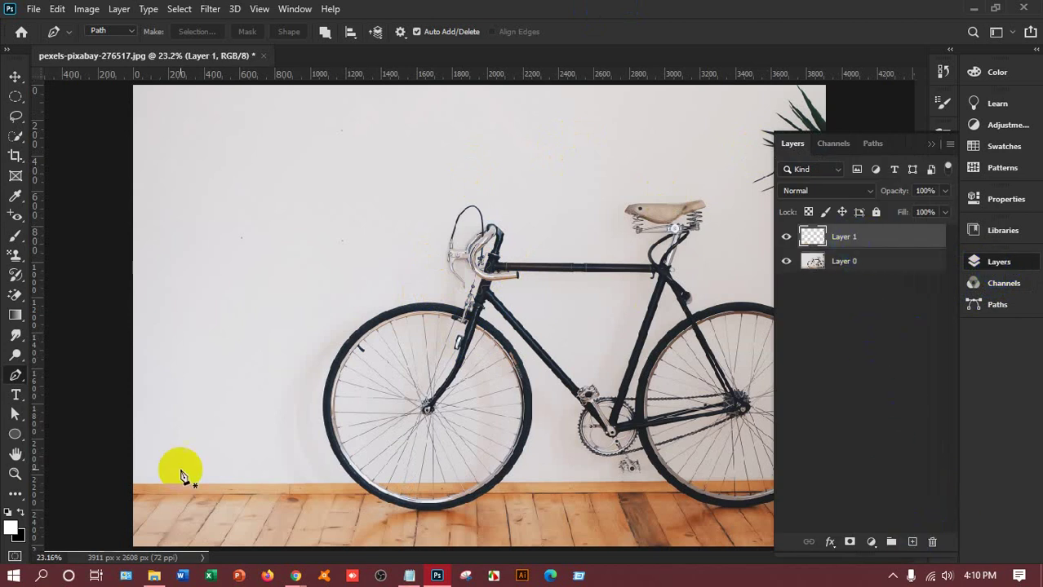
pyautogui.click(12, 529)
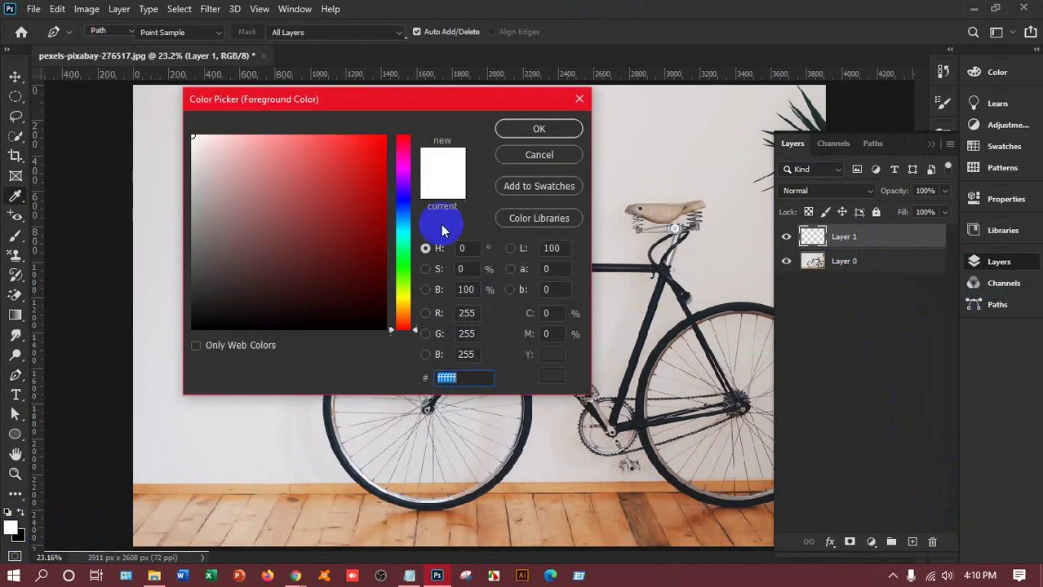
pyautogui.moveTo(372, 204); pyautogui.dragTo(394, 115)
pyautogui.moveTo(403, 157); pyautogui.dragTo(402, 115)
pyautogui.click(369, 153)
pyautogui.moveTo(368, 153); pyautogui.dragTo(398, 117)
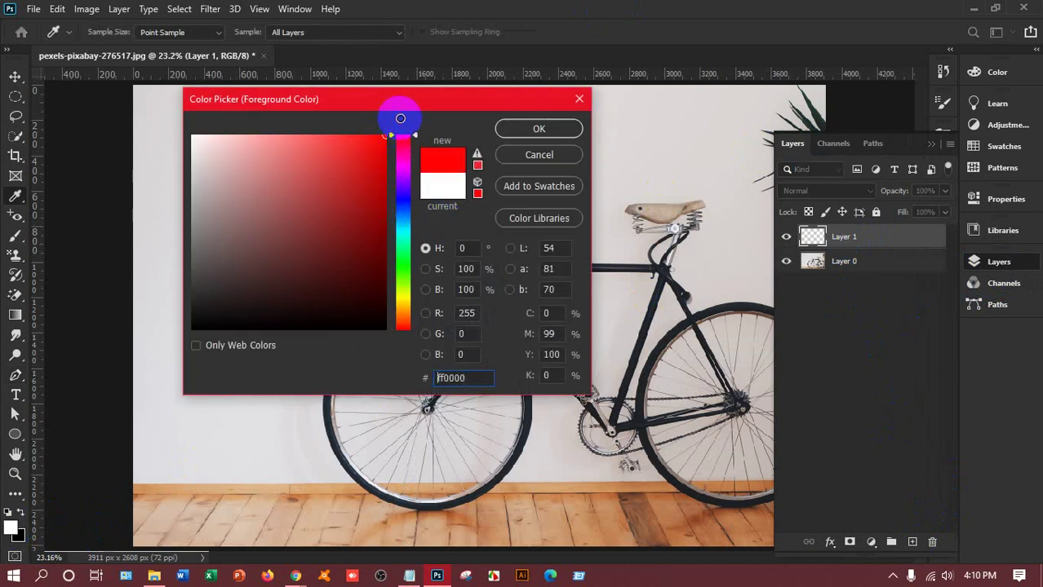
pyautogui.click(530, 135)
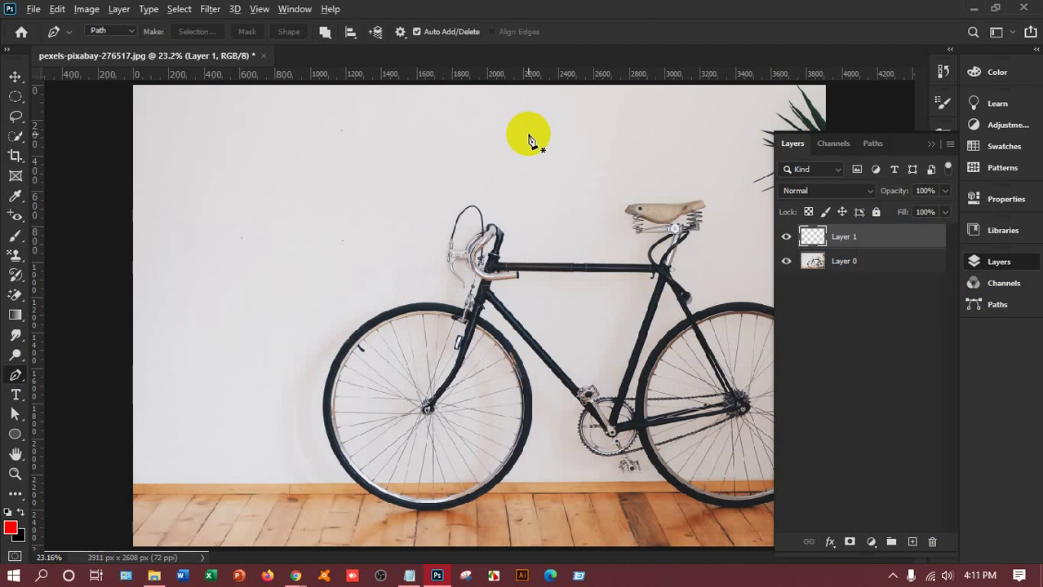
# Fill the new layer with the red foreground color and move it below the bicycle photo layer
pyautogui.hotkey('alt', 'BackSpace')
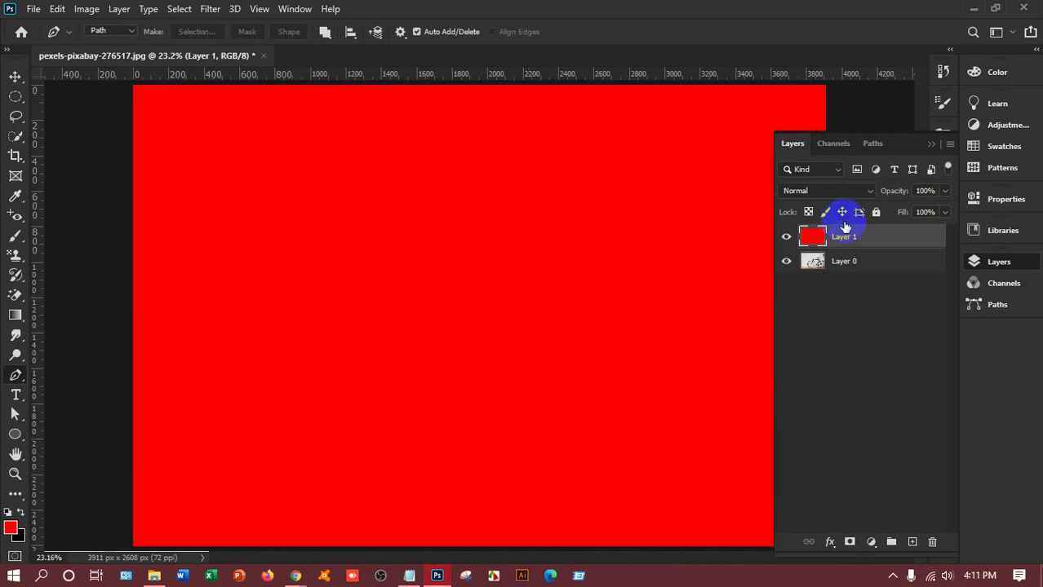
pyautogui.moveTo(859, 236); pyautogui.dragTo(846, 266)
pyautogui.click(472, 324)
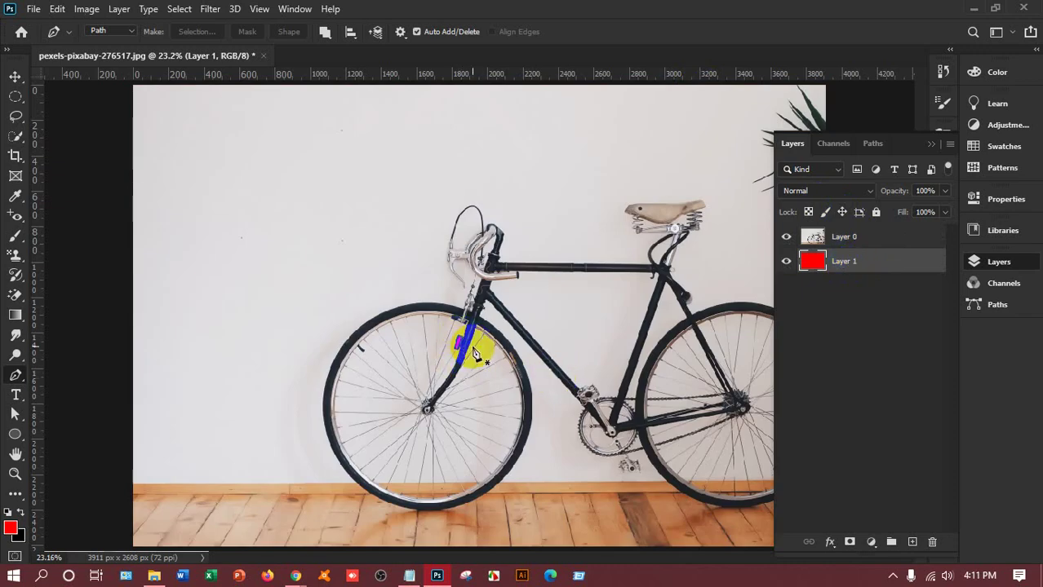
pyautogui.click(837, 244)
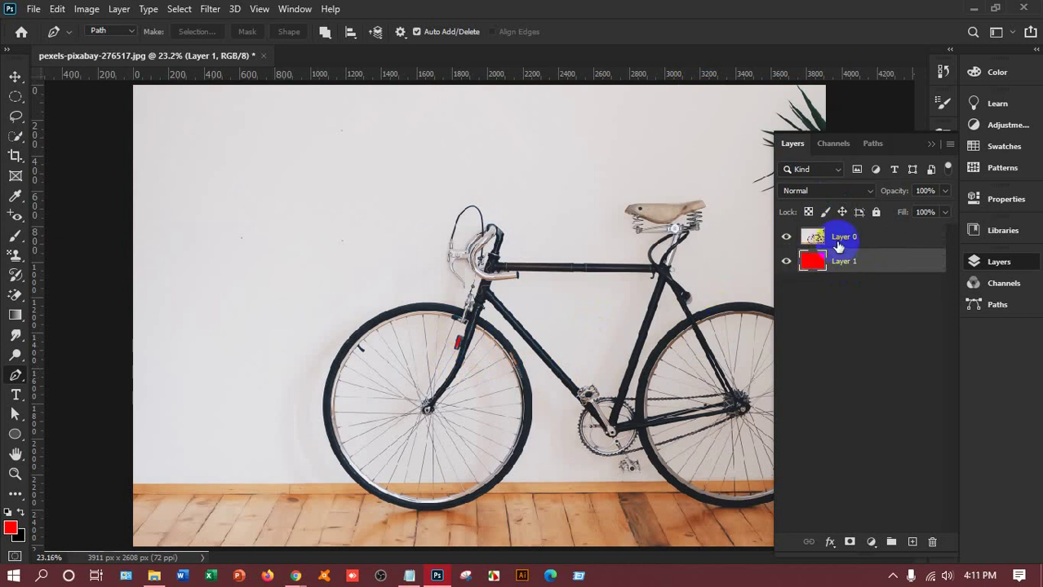
# Select the bicycle photo layer and examine the cleared slot in the bracket beside the front fork against the red layer
pyautogui.click(838, 245)
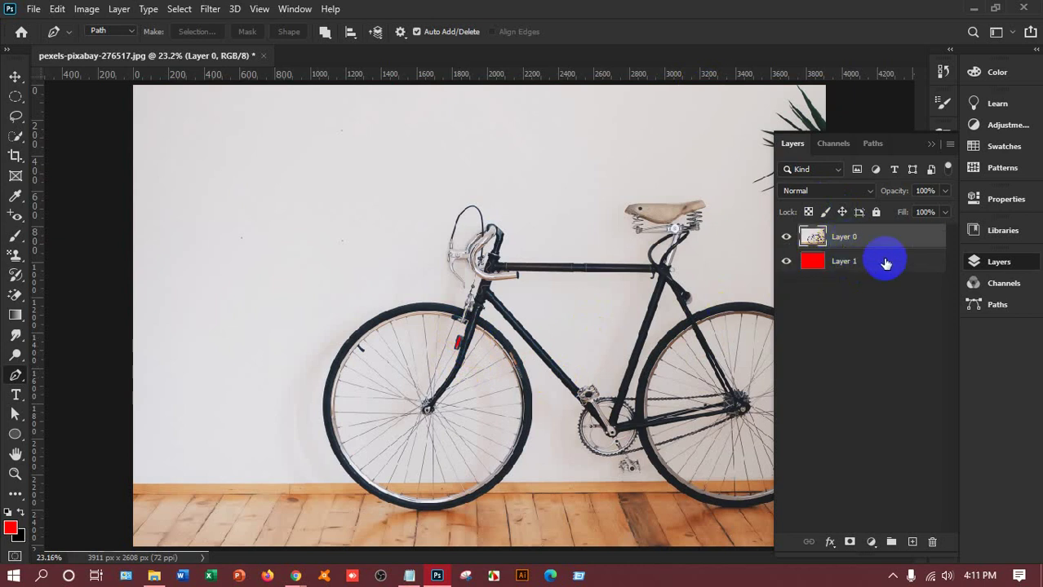
pyautogui.hotkey('ctrl', '+')
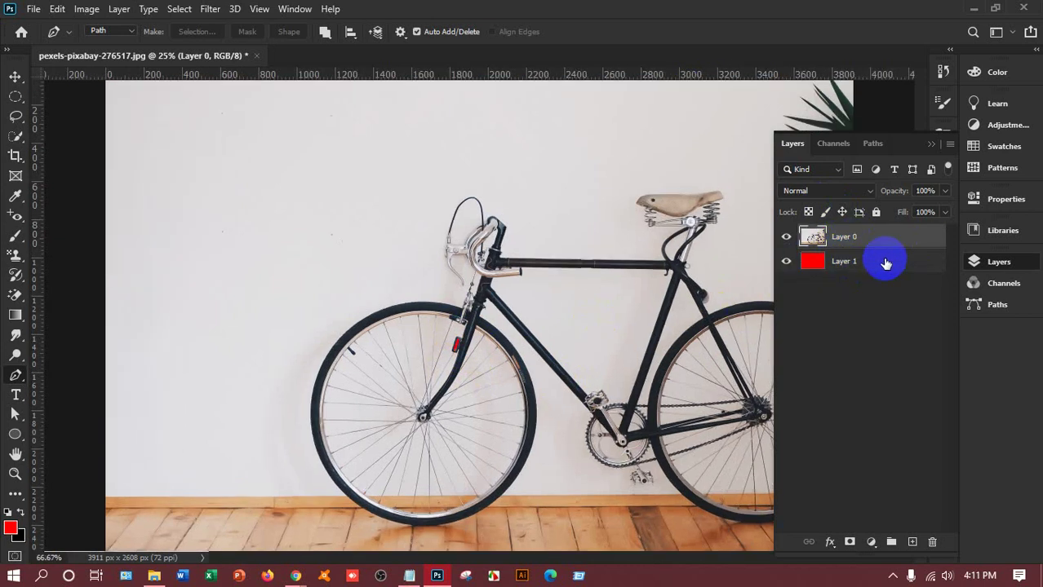
pyautogui.hotkey('ctrl', '+')
pyautogui.hotkey('ctrl', '+')
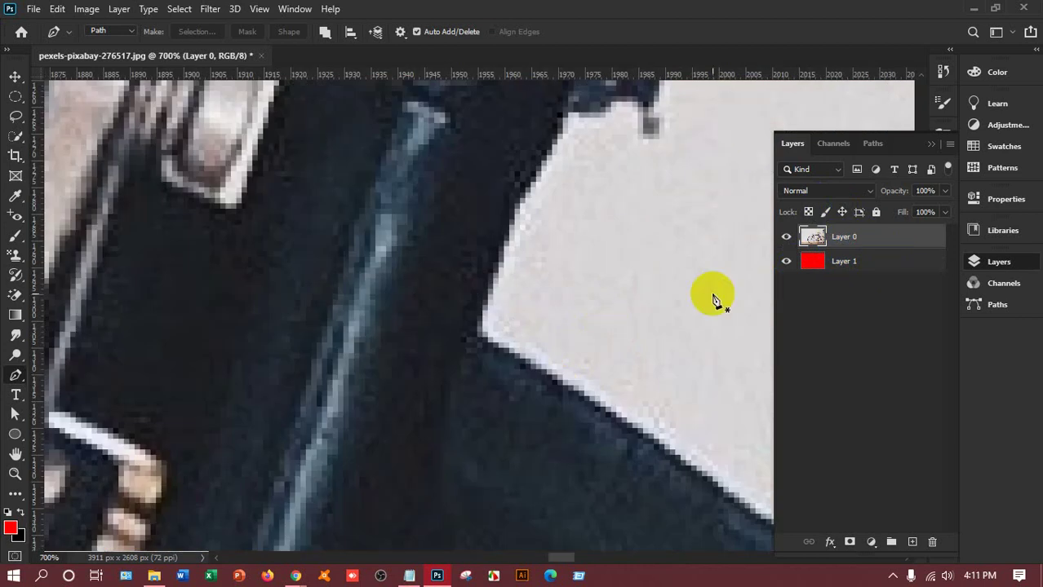
pyautogui.hotkey('ctrl', '-')
pyautogui.hotkey('ctrl', '-')
pyautogui.hotkey('ctrl', '-')
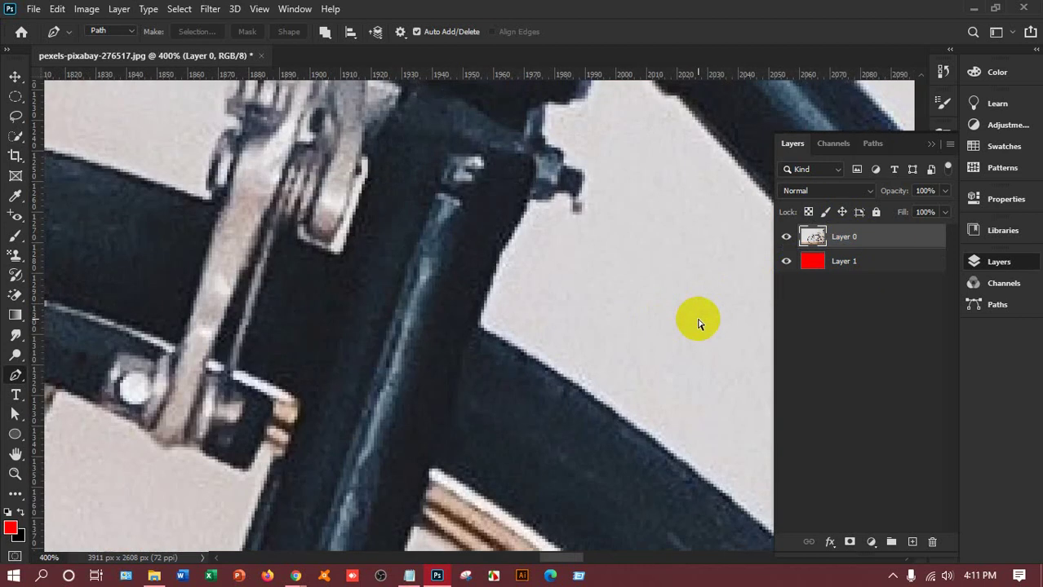
pyautogui.hotkey('ctrl', '-')
pyautogui.hotkey('ctrl', '-')
pyautogui.hotkey('ctrl', '-')
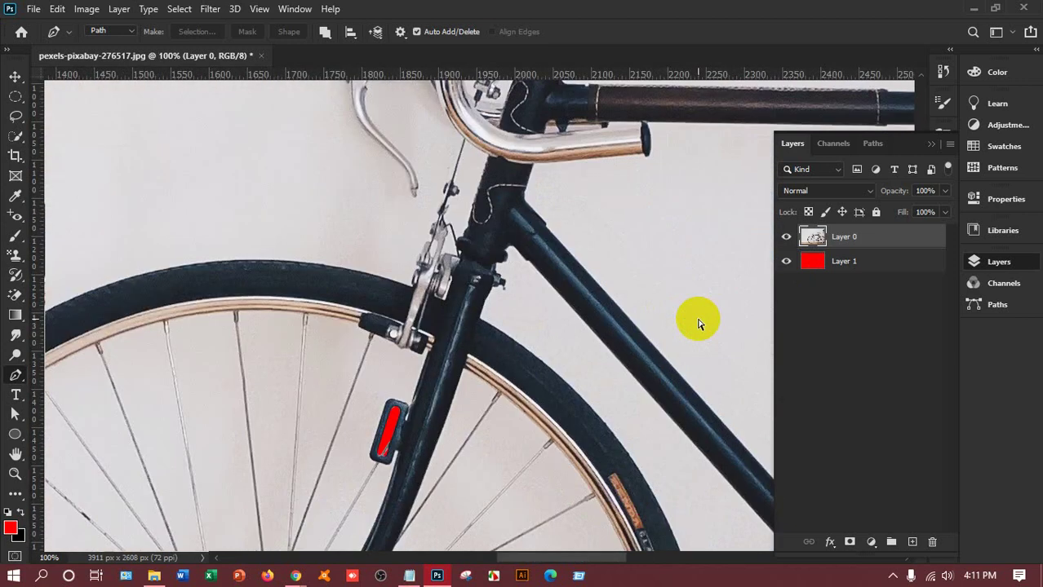
pyautogui.hotkey('ctrl', '+')
pyautogui.hotkey('ctrl', '+')
pyautogui.hotkey('ctrl', '+')
pyautogui.scroll(-5, 317, 434)
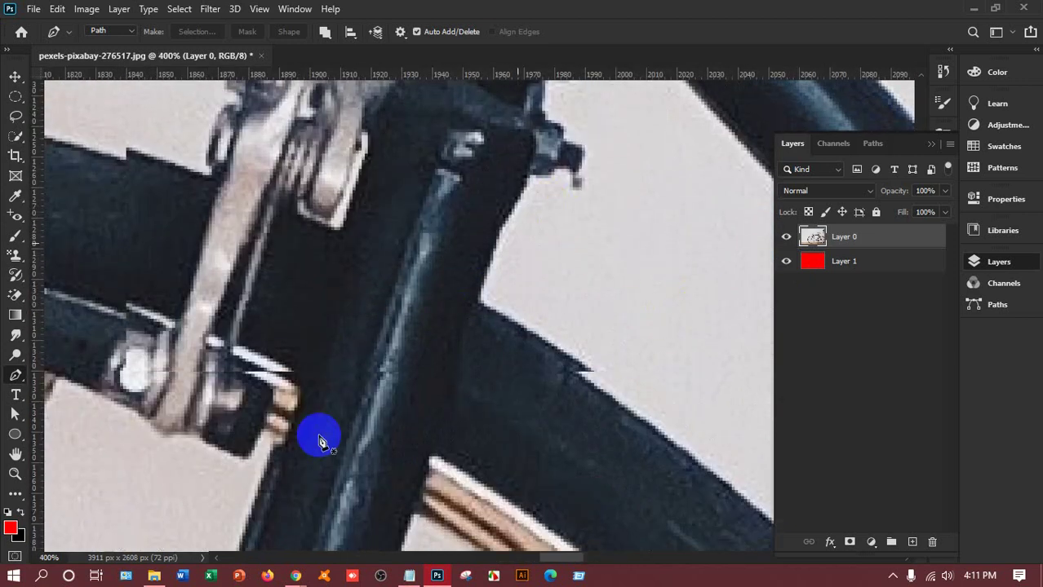
pyautogui.scroll(-6, 281, 490)
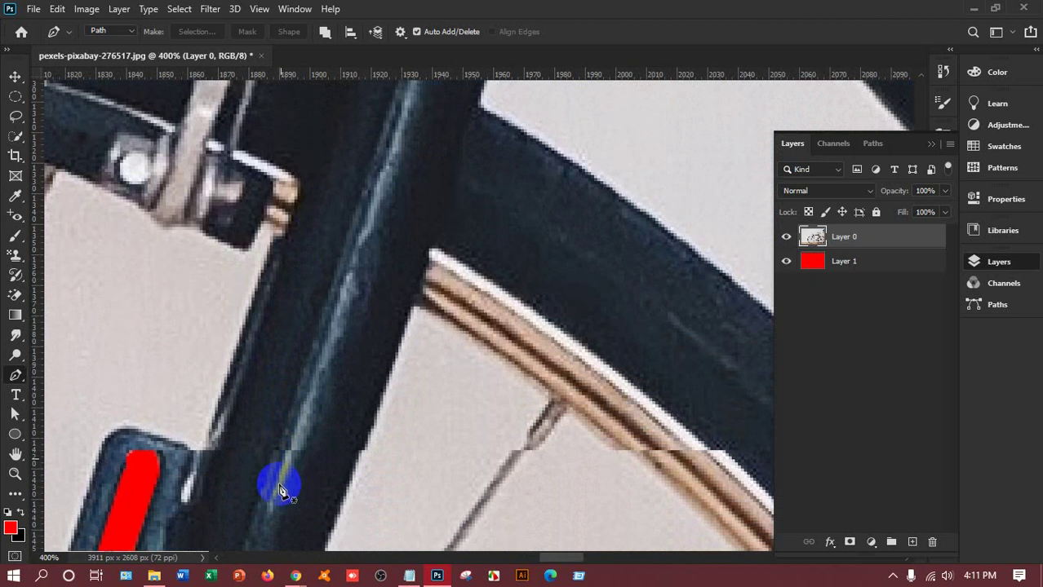
pyautogui.scroll(-6, 262, 483)
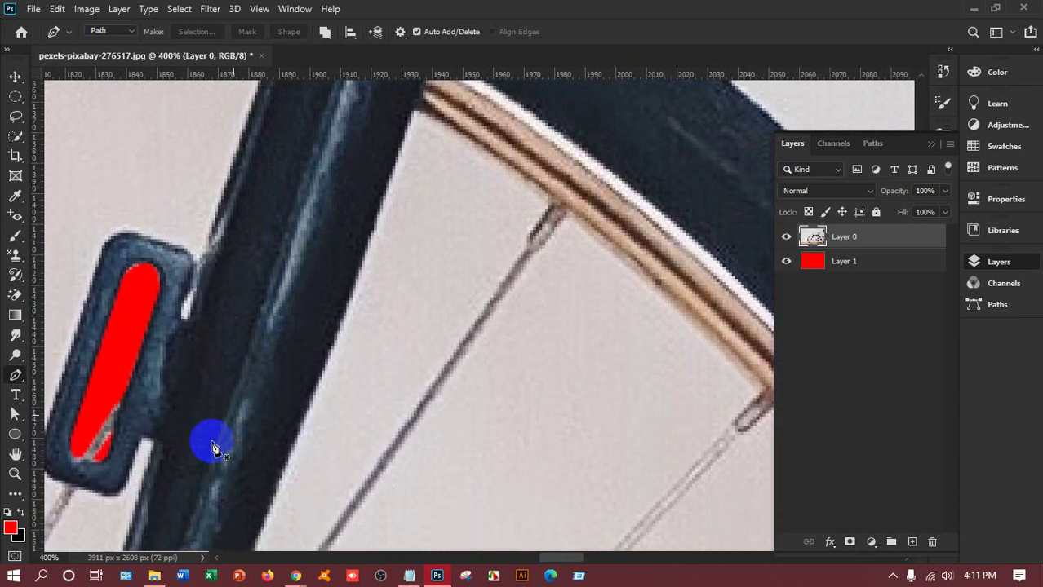
pyautogui.scroll(2, 209, 429)
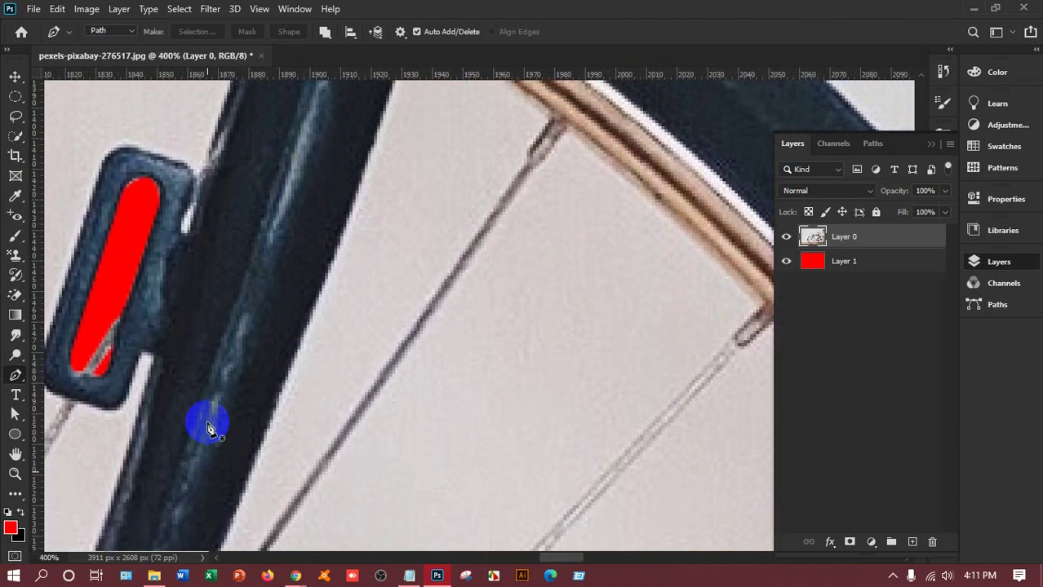
# Clear the leftover pixels at the upper end of the slot using small elliptical selections with 0 px feather, and deselect
pyautogui.click(140, 189)
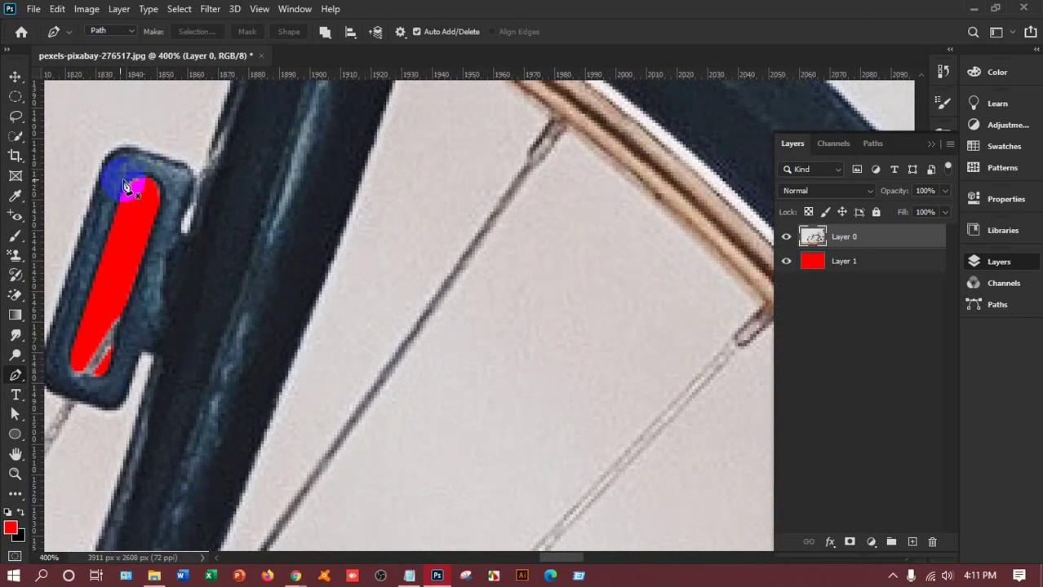
pyautogui.click(10, 106)
pyautogui.moveTo(10, 106); pyautogui.dragTo(63, 113)
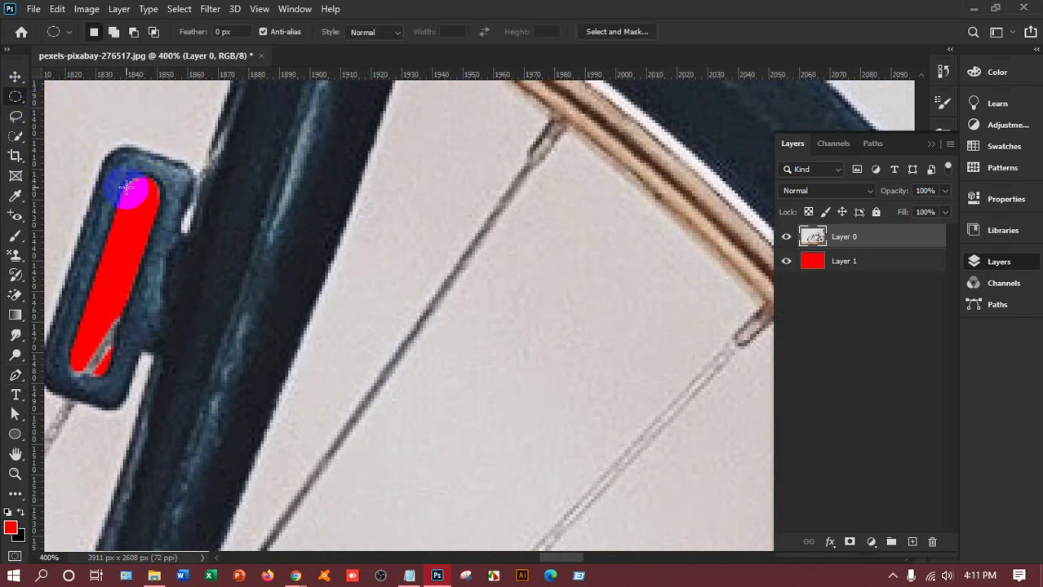
pyautogui.moveTo(129, 192); pyautogui.dragTo(146, 211)
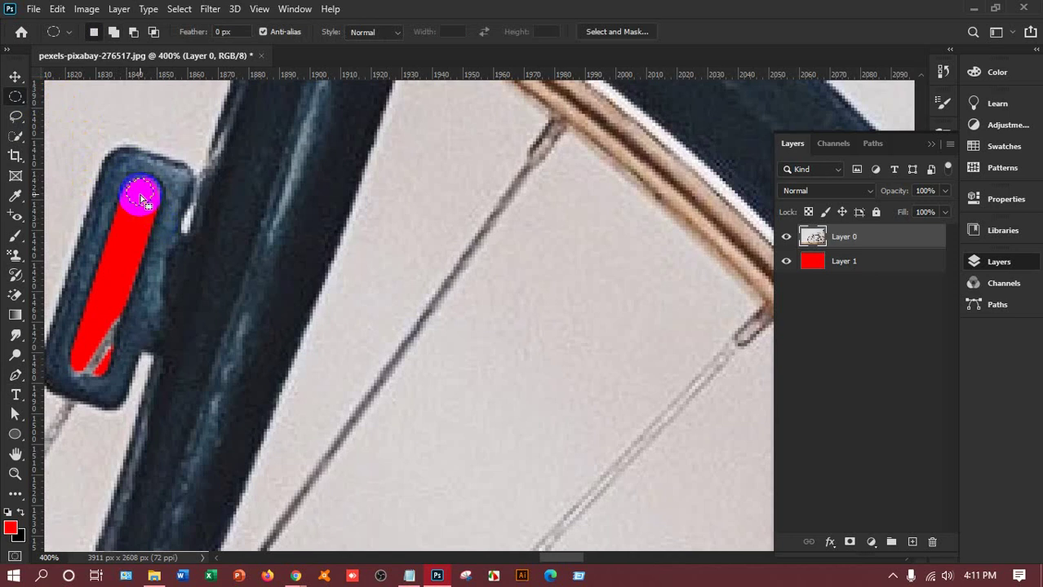
pyautogui.moveTo(140, 193); pyautogui.dragTo(149, 195)
pyautogui.hotkey('ctrl', 'd')
pyautogui.moveTo(124, 192); pyautogui.dragTo(135, 193)
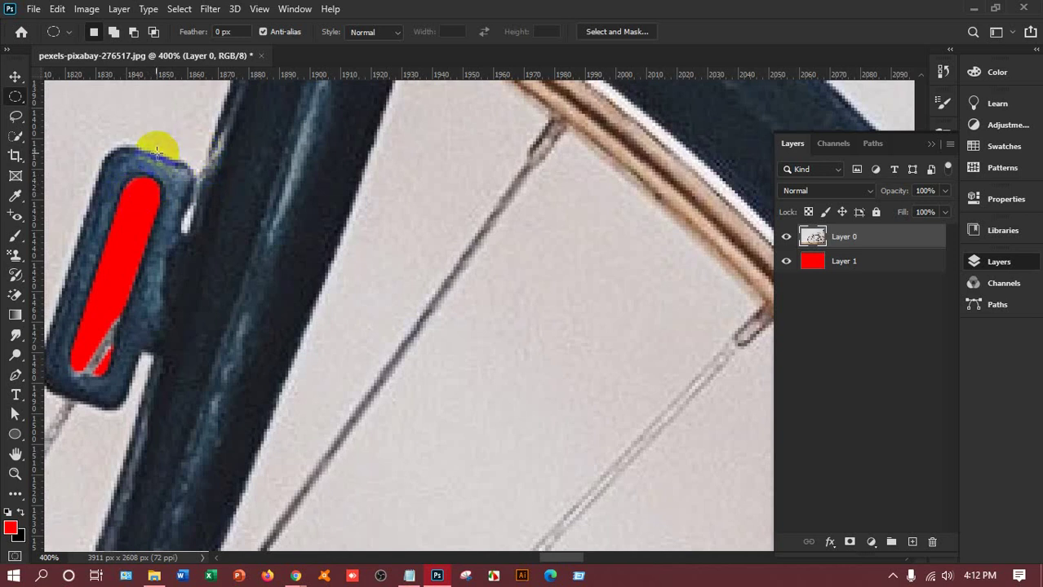
# Start a Pen tool path at the bracket's upper corner near the fork and trace its outer edge around to the spoke below
pyautogui.scroll(-1, 146, 184)
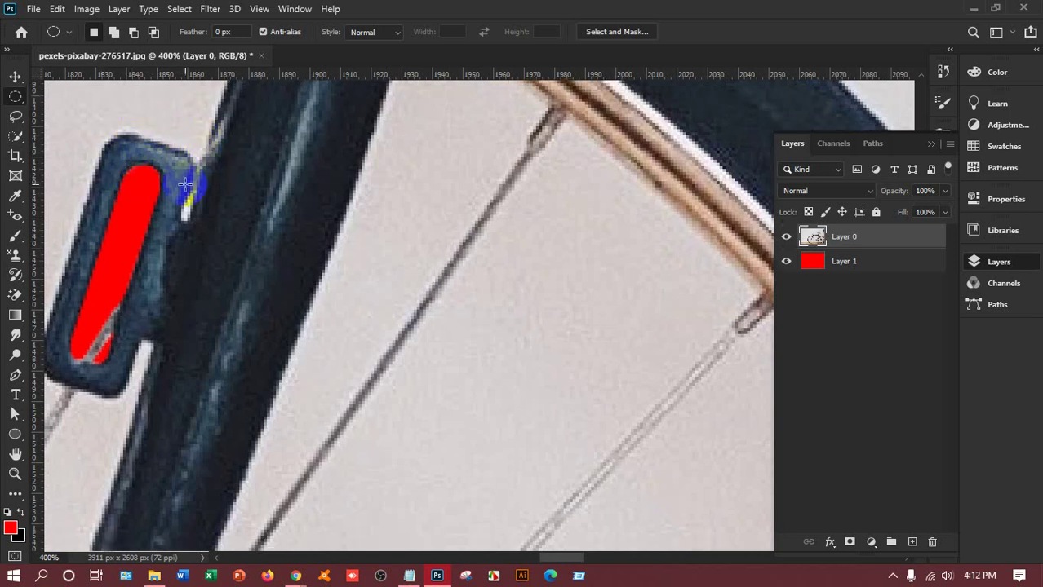
pyautogui.hotkey('ctrl', '-')
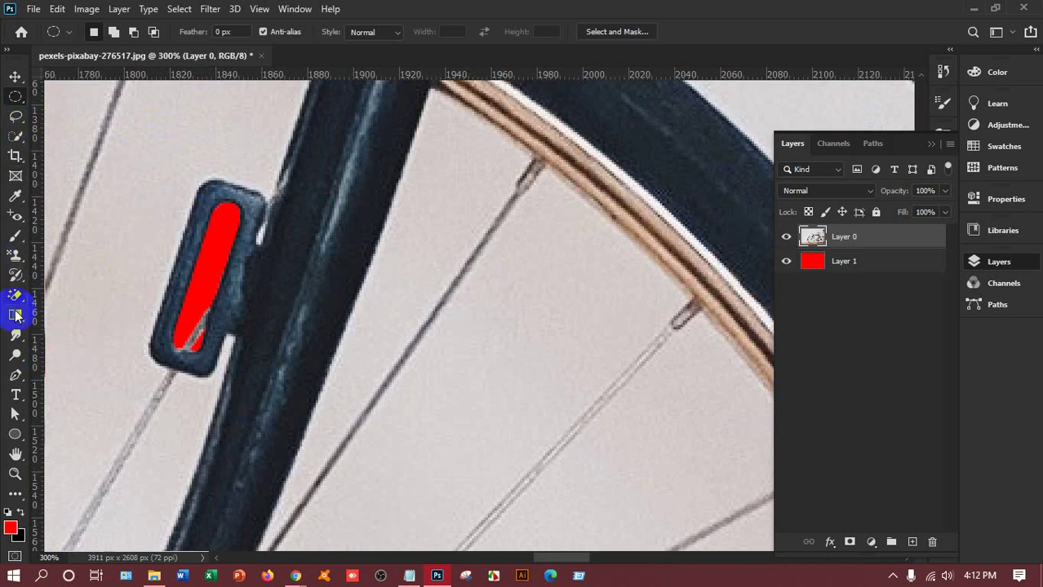
pyautogui.click(15, 375)
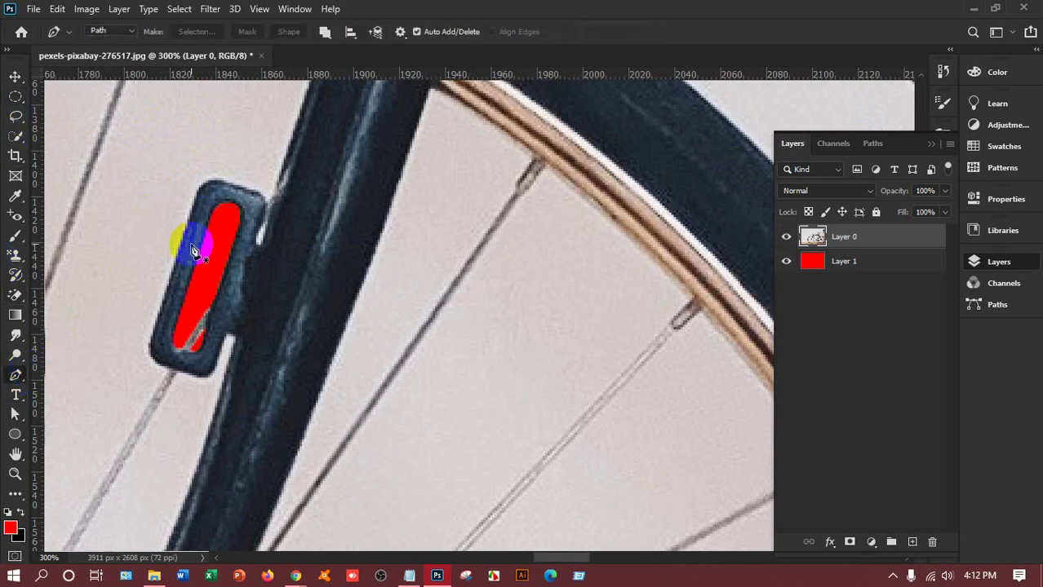
pyautogui.click(269, 207)
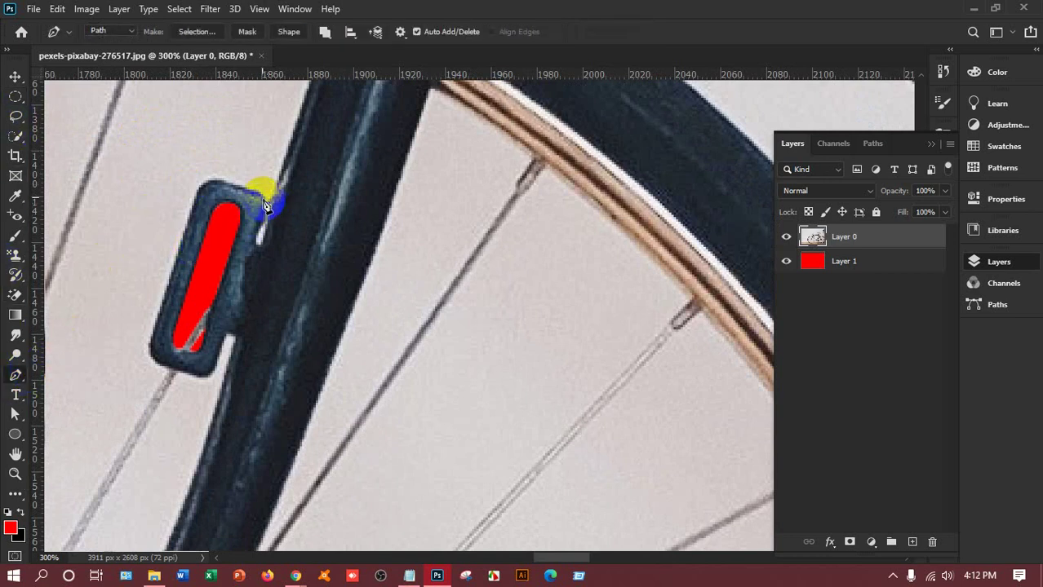
pyautogui.click(248, 191)
pyautogui.click(220, 181)
pyautogui.moveTo(196, 195); pyautogui.dragTo(190, 213)
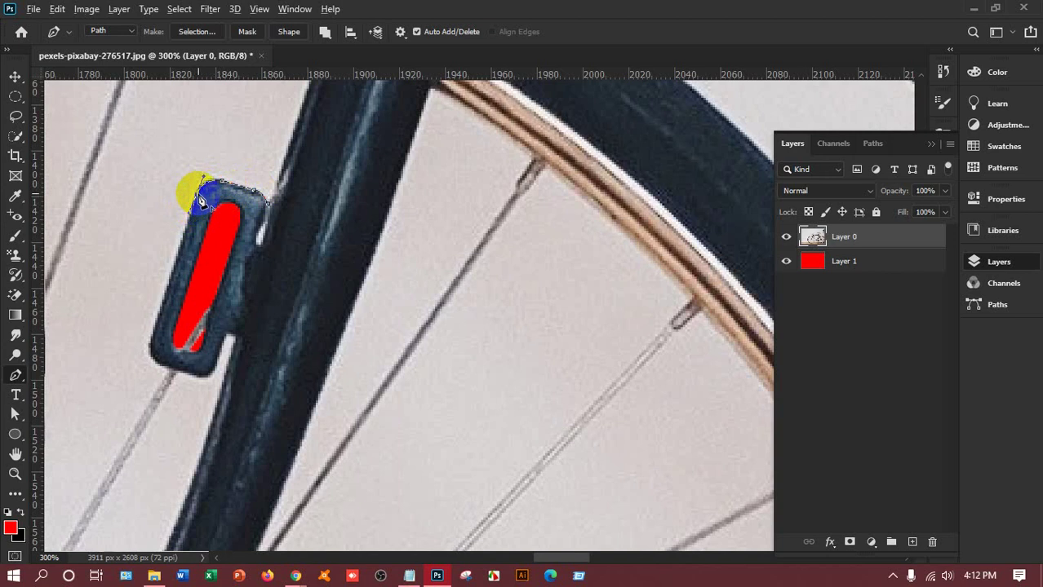
pyautogui.click(182, 300)
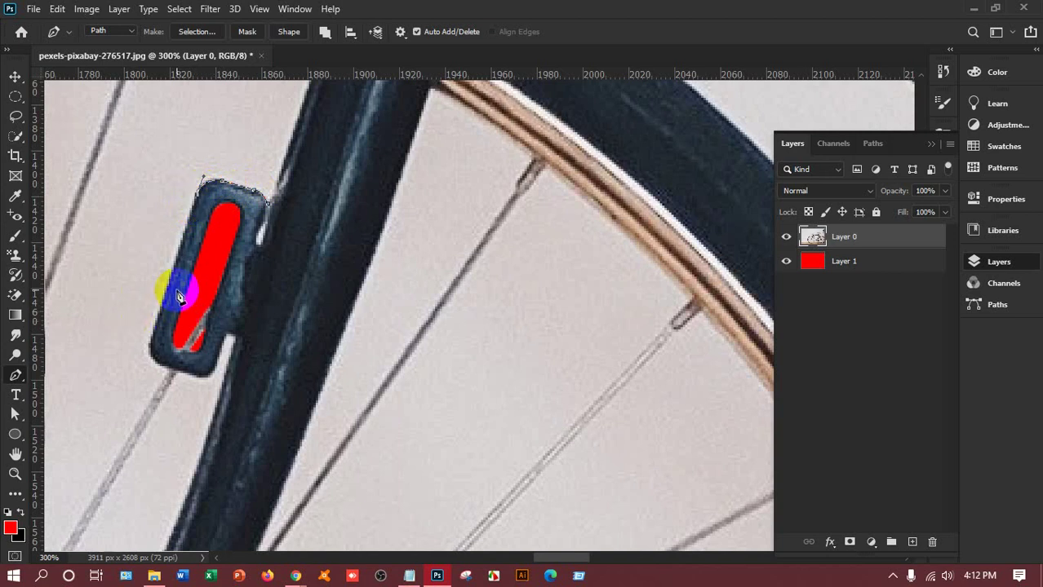
pyautogui.click(152, 350)
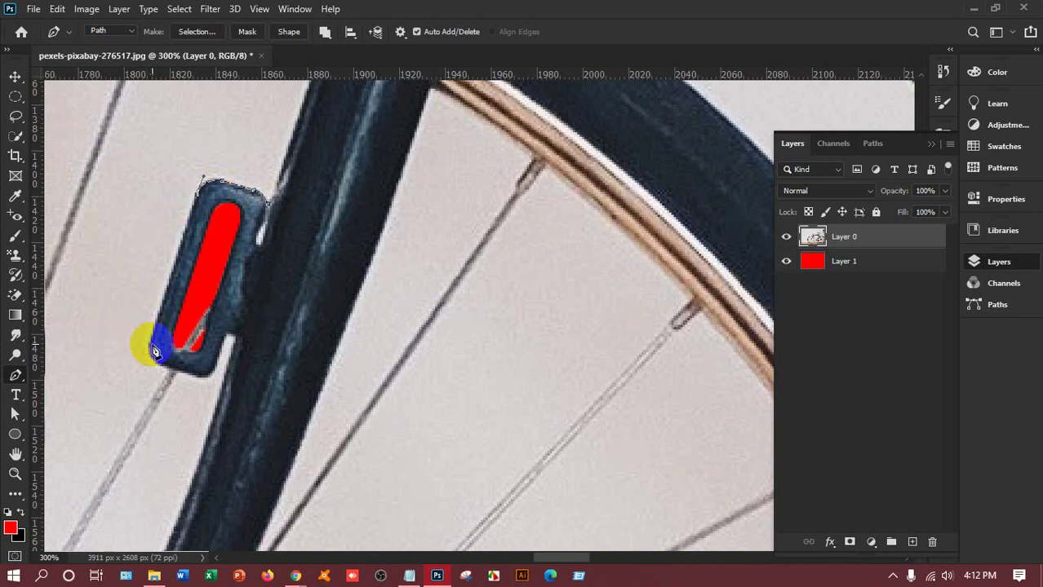
pyautogui.click(152, 347)
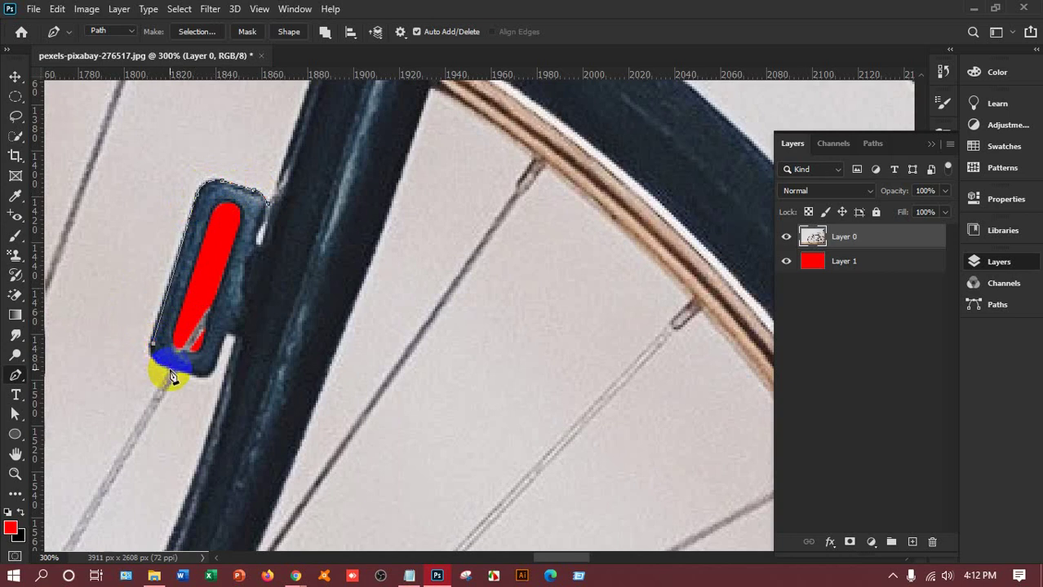
pyautogui.moveTo(171, 377); pyautogui.dragTo(200, 373)
pyautogui.moveTo(166, 371); pyautogui.dragTo(169, 381)
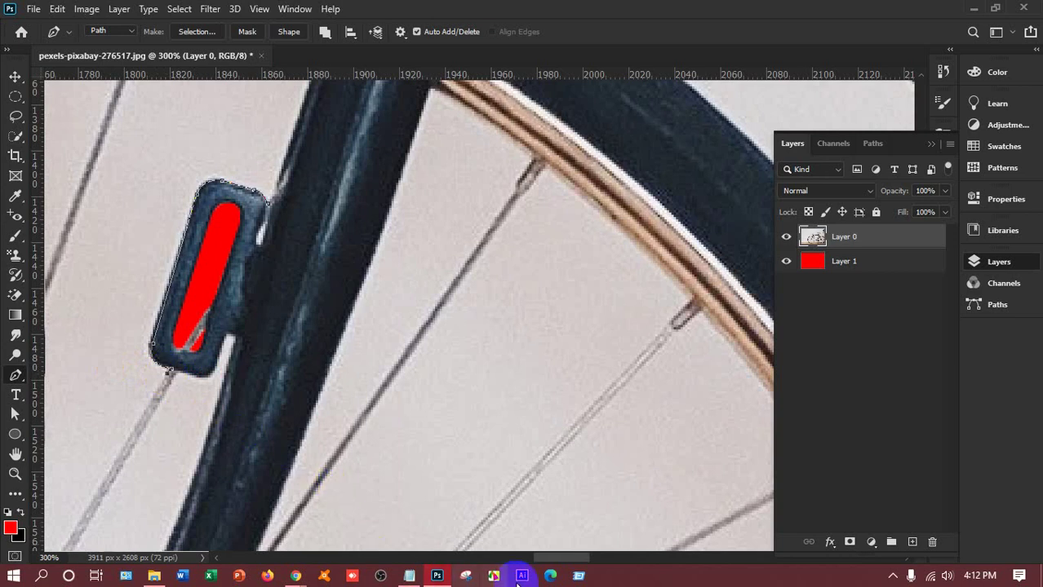
# Extend the path from the bracket down along the light spoke to its crossing with the next spoke
pyautogui.moveTo(552, 560); pyautogui.dragTo(535, 555)
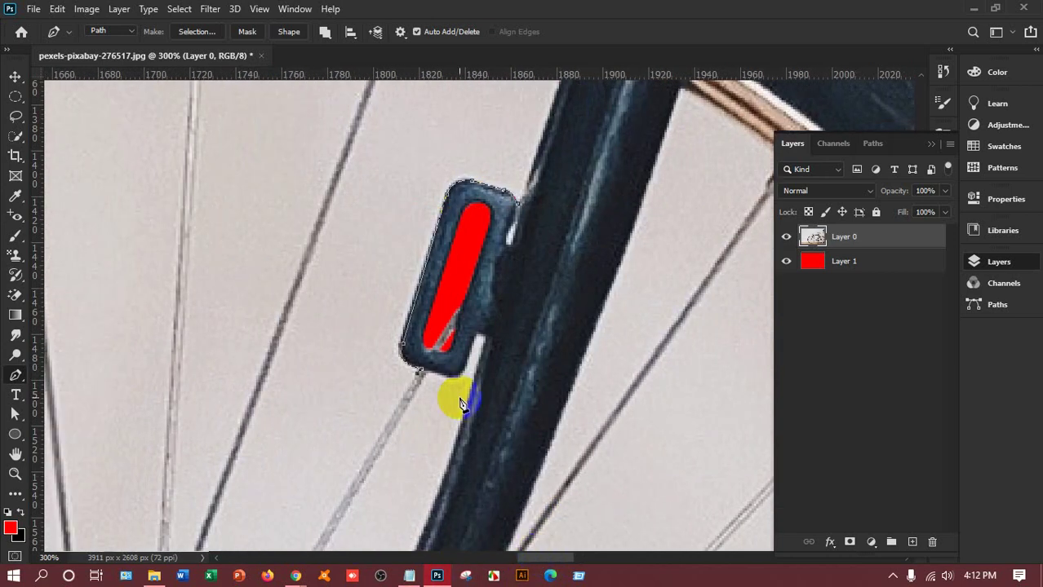
pyautogui.moveTo(448, 397); pyautogui.dragTo(430, 269)
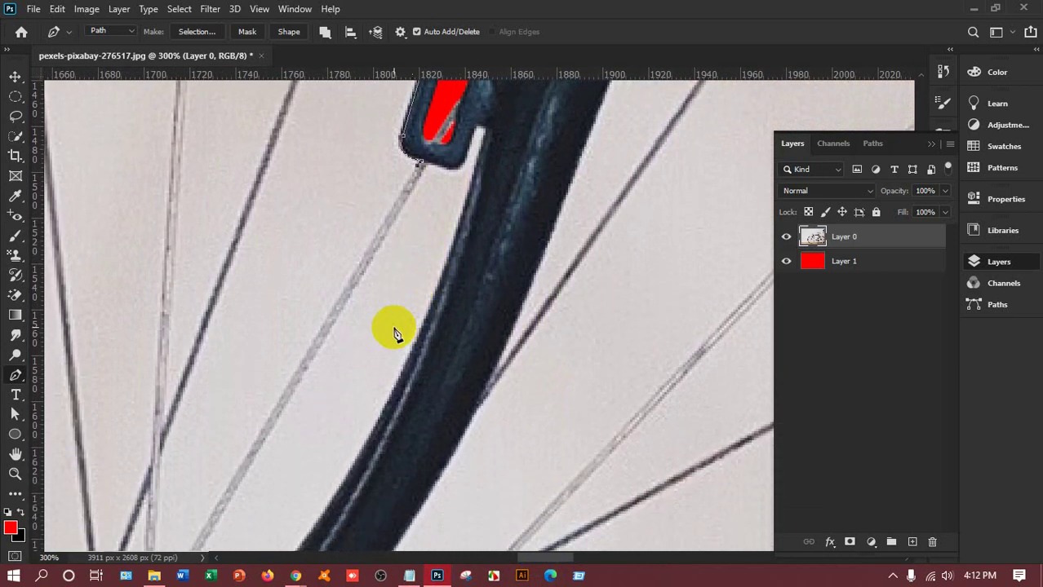
pyautogui.click(334, 313)
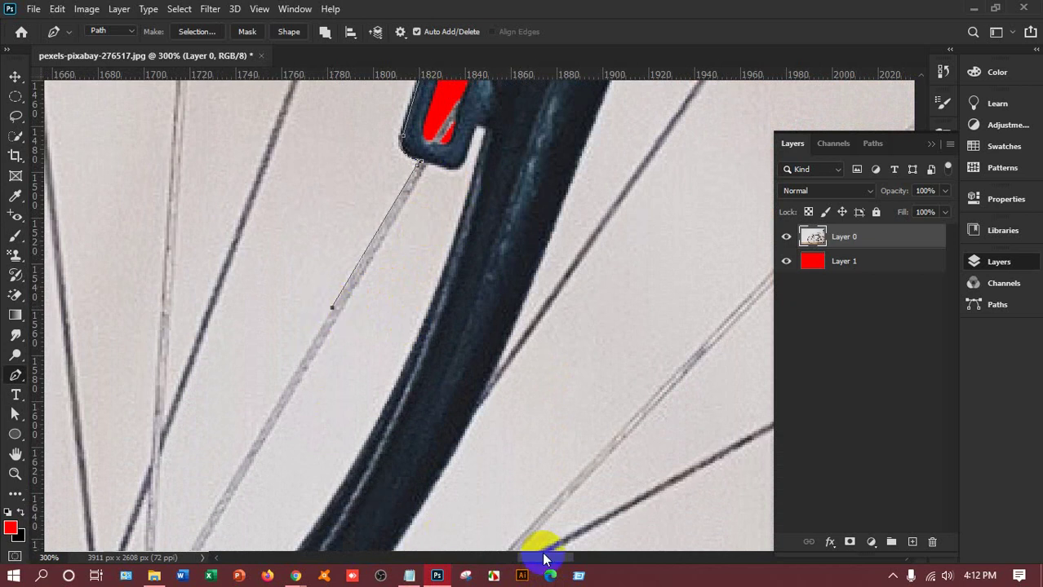
pyautogui.moveTo(540, 554); pyautogui.dragTo(532, 559)
pyautogui.scroll(-5, 432, 410)
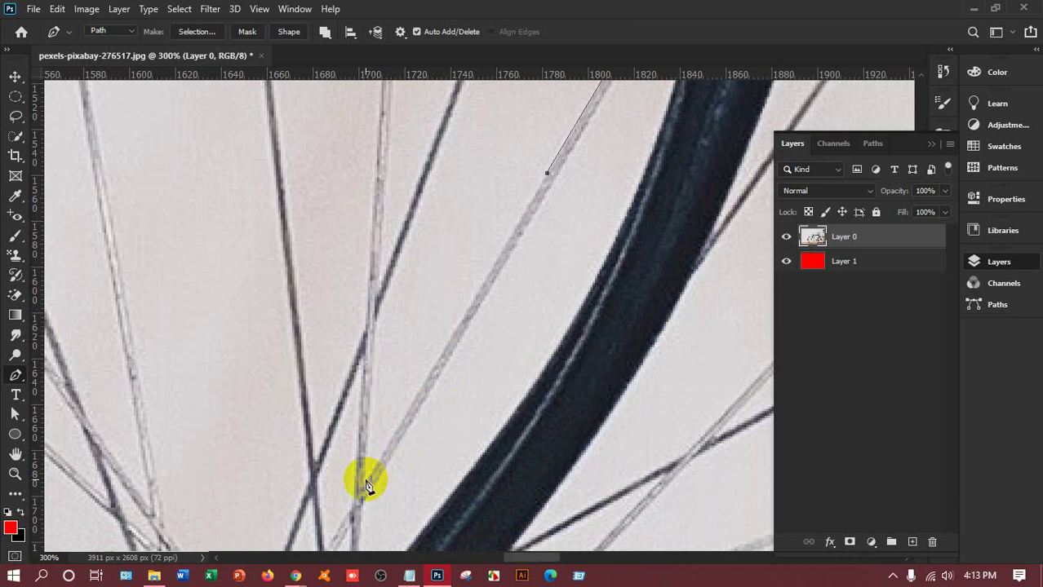
pyautogui.click(365, 484)
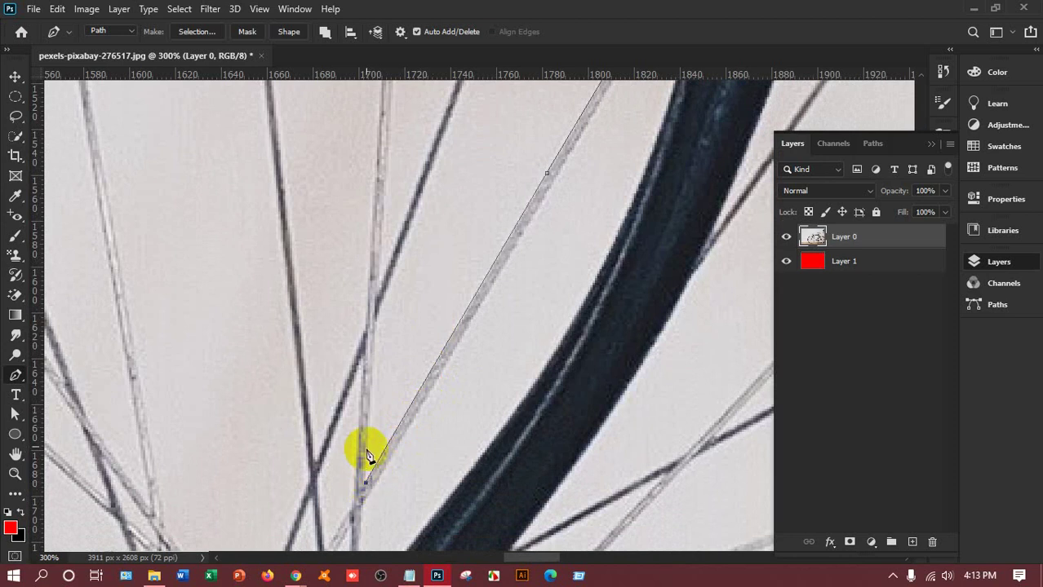
# Continue the path up the near-vertical light spoke to its crossing with the dark spoke and turn along the dark spoke
pyautogui.click(374, 323)
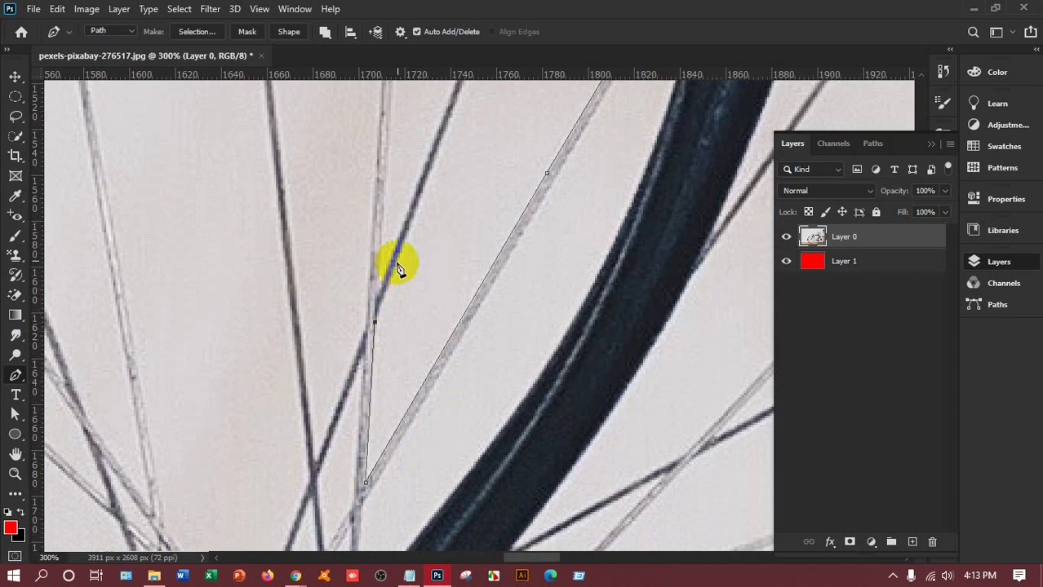
pyautogui.click(420, 197)
pyautogui.scroll(3, 433, 168)
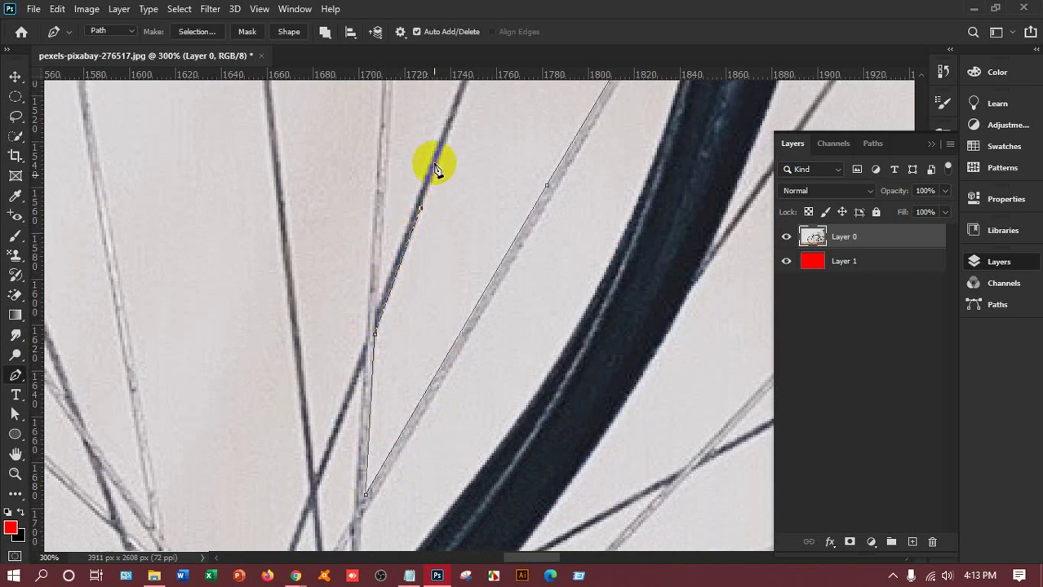
pyautogui.scroll(3, 439, 174)
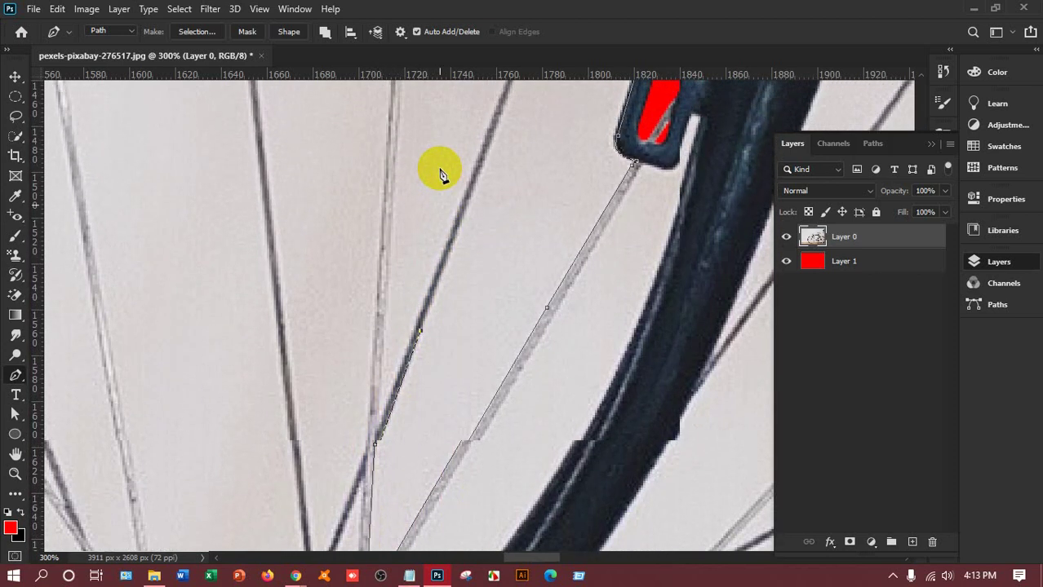
# Extend the path up the dark spoke's edge and around its nipple beneath the brake pad
pyautogui.click(498, 125)
pyautogui.scroll(6, 517, 167)
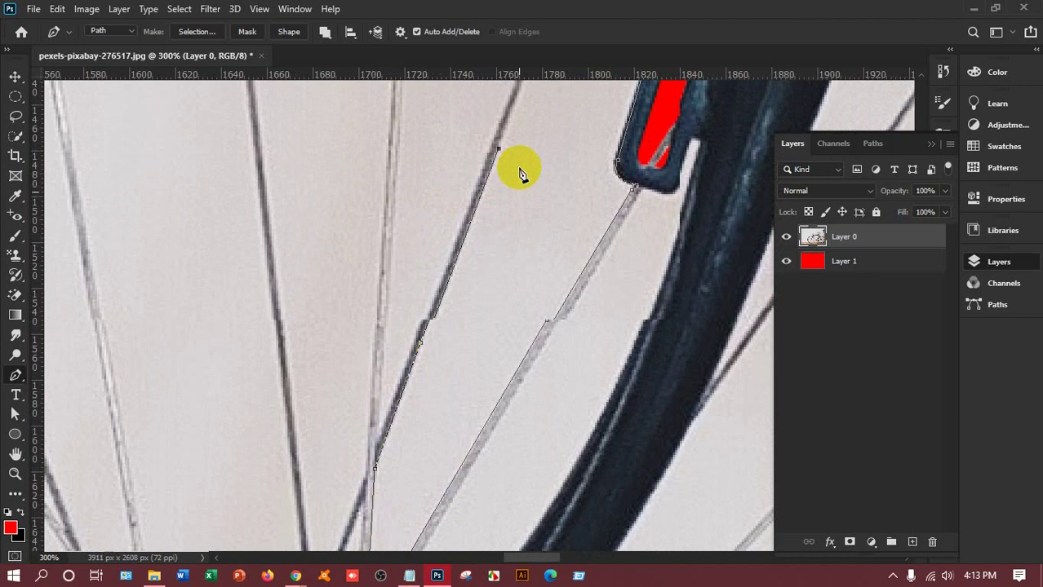
pyautogui.scroll(1, 560, 144)
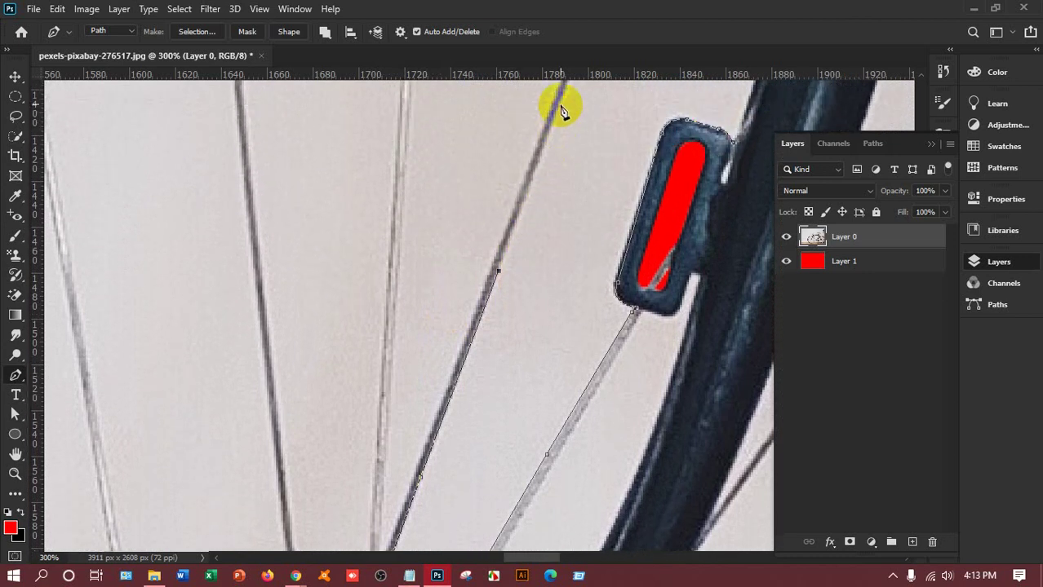
pyautogui.click(562, 105)
pyautogui.scroll(7, 581, 252)
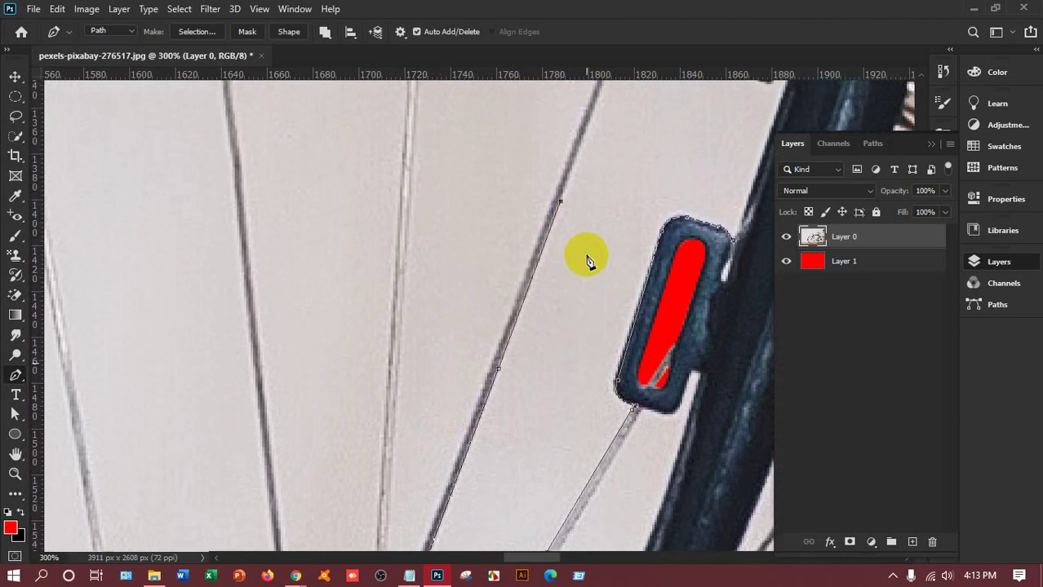
pyautogui.scroll(2, 589, 261)
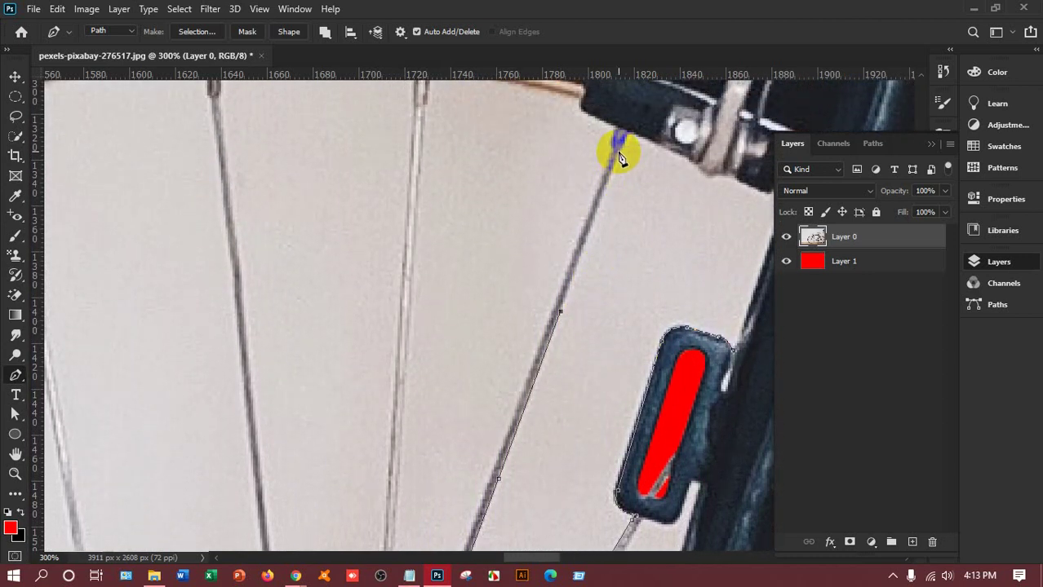
pyautogui.click(618, 140)
pyautogui.click(618, 153)
pyautogui.click(623, 151)
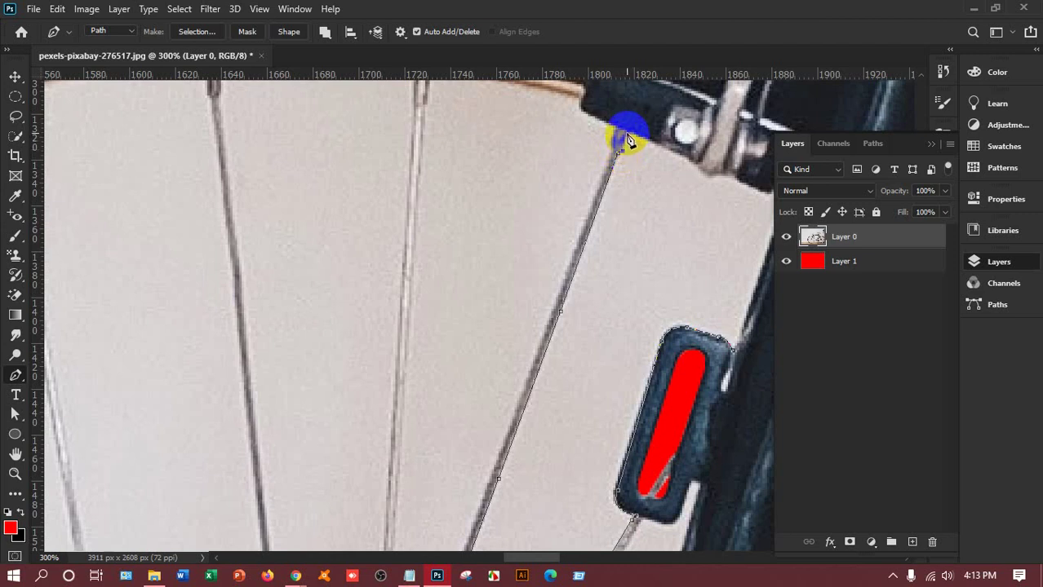
# Trace the path along the lower edge of the brake pad and around the base of the metal brake arm
pyautogui.click(708, 174)
pyautogui.click(714, 177)
pyautogui.click(722, 176)
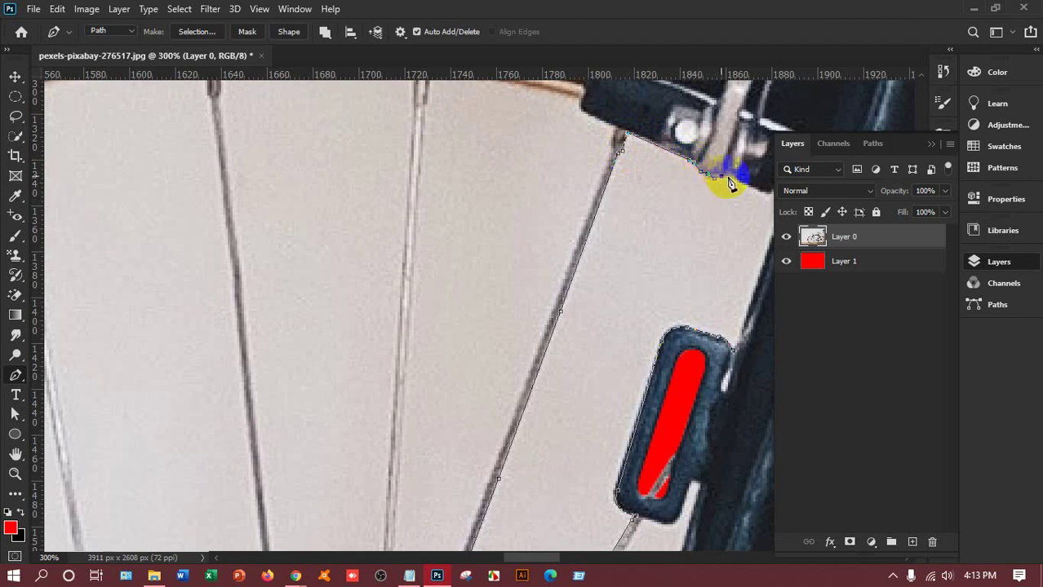
pyautogui.click(736, 180)
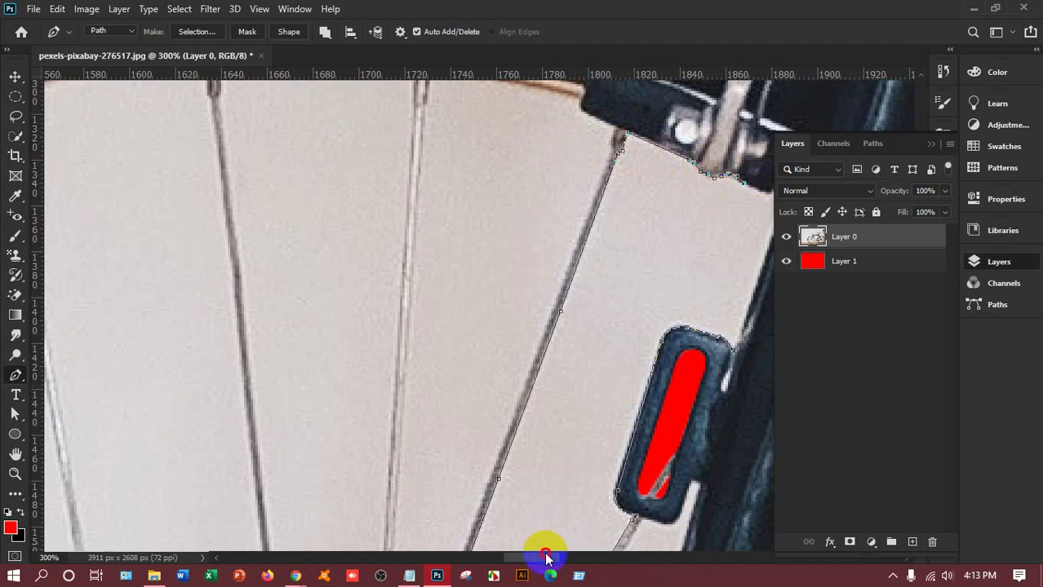
# Trace around the brake pad's end near the fork and close the path down the fork's edge at the bracket's upper corner
pyautogui.moveTo(542, 557); pyautogui.dragTo(563, 557)
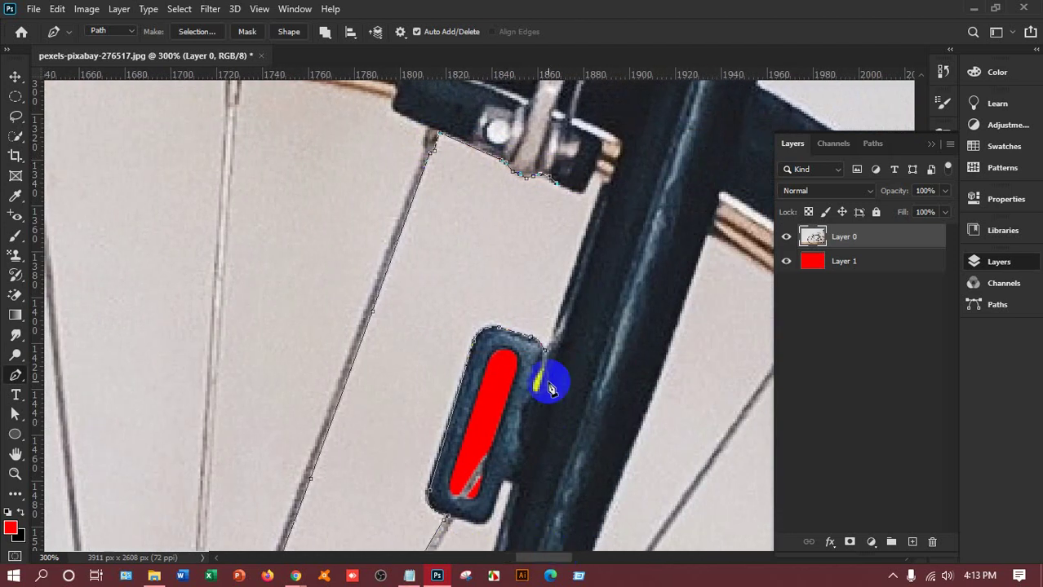
pyautogui.click(572, 192)
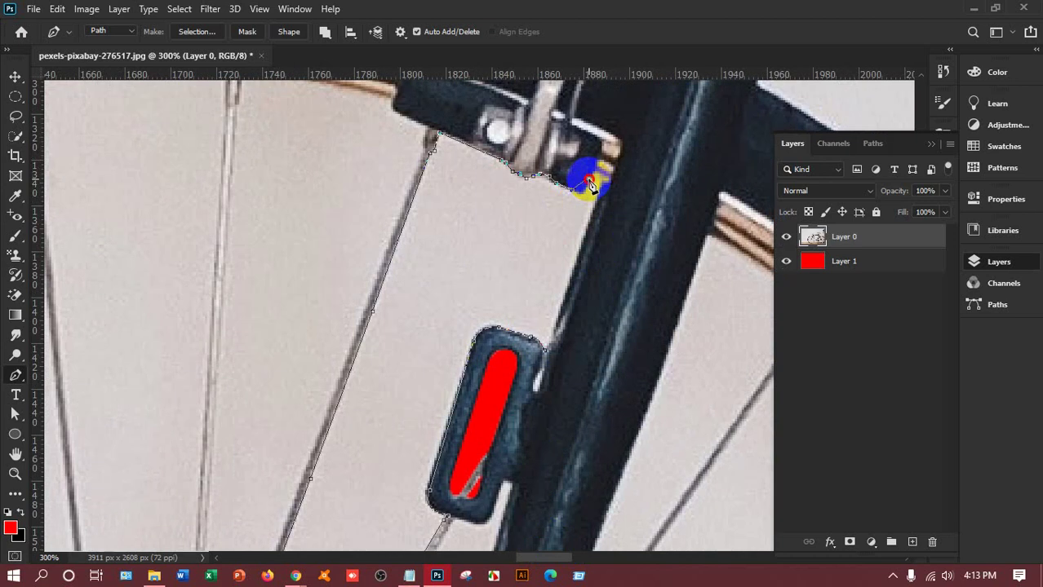
pyautogui.moveTo(591, 187)
pyautogui.mouseDown()
pyautogui.moveTo(600, 163)
pyautogui.moveTo(595, 150)
pyautogui.moveTo(586, 157)
pyautogui.mouseUp()
pyautogui.click(593, 196)
pyautogui.keyDown('alt'); pyautogui.click(588, 179); pyautogui.keyUp('alt')
pyautogui.moveTo(597, 176); pyautogui.dragTo(608, 190)
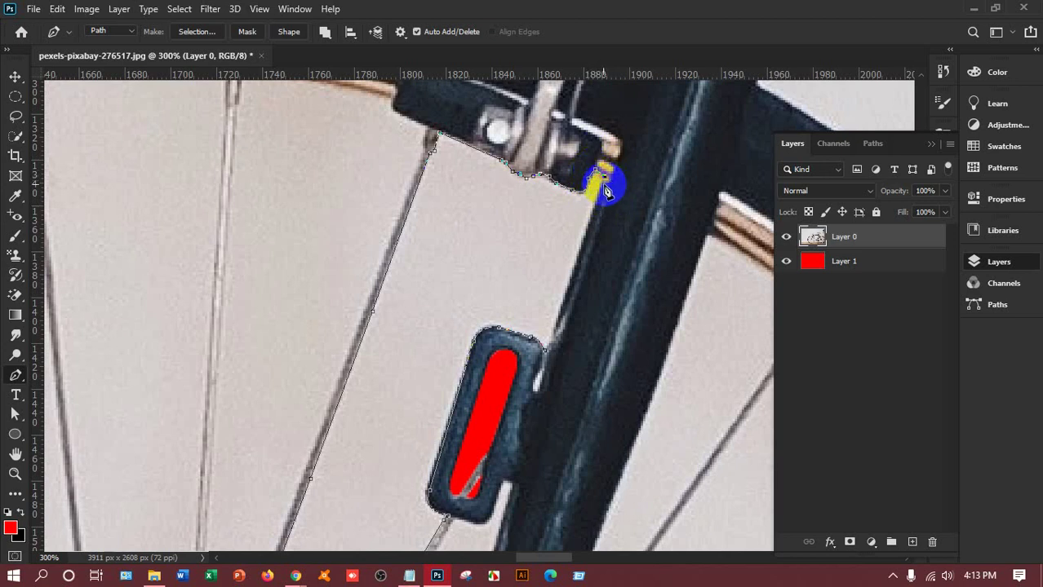
pyautogui.click(546, 348)
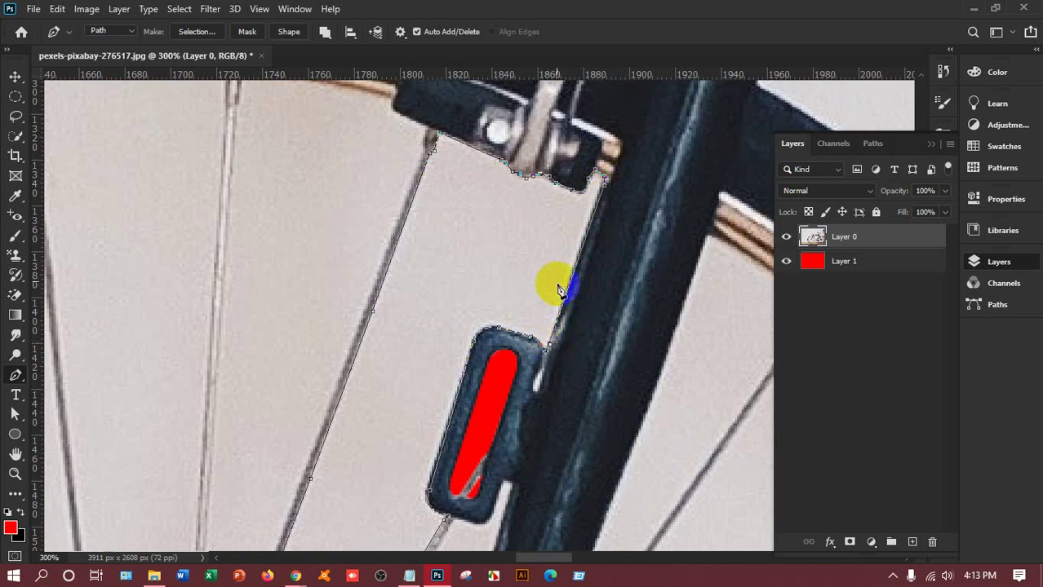
pyautogui.moveTo(553, 374); pyautogui.dragTo(548, 358)
# Convert the path to a selection with 0 px feather and delete the enclosed background between the dark spoke and the fork
pyautogui.rightClick(466, 226)
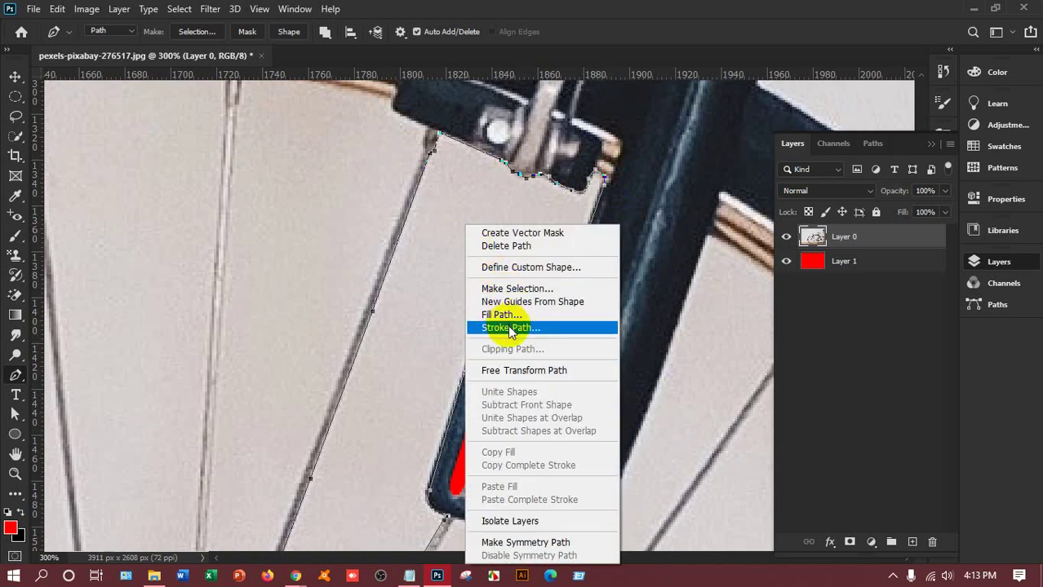
pyautogui.click(507, 289)
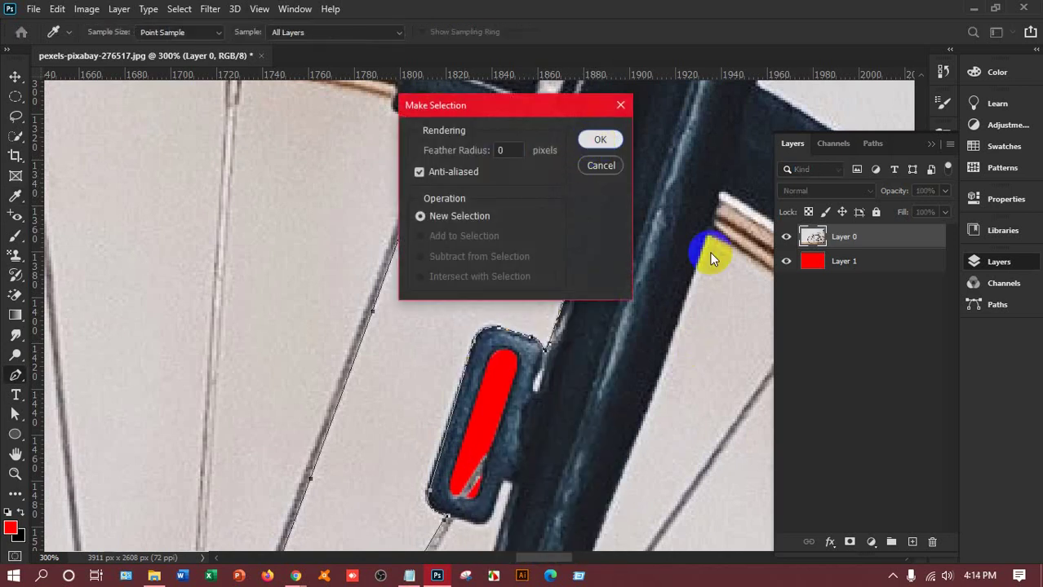
pyautogui.press('Return')
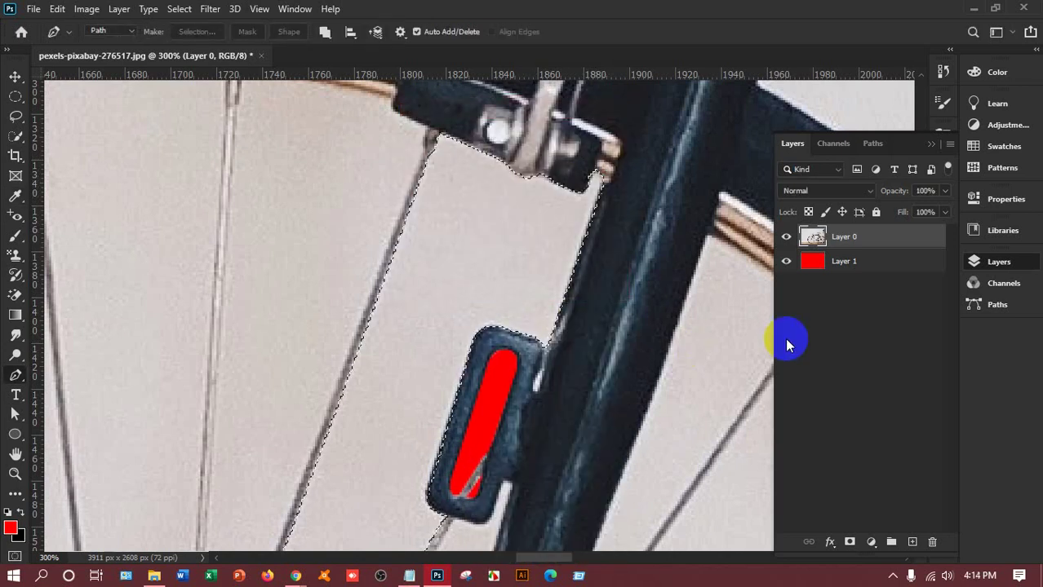
pyautogui.press('Delete')
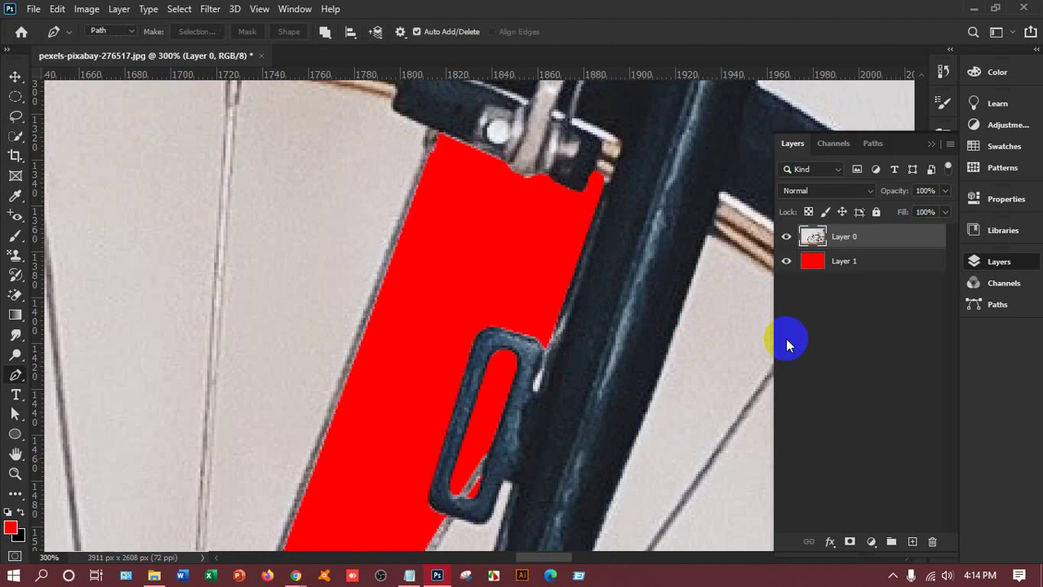
# Start a Pen tool path on the uncut side of the dark spoke's nipple, just beneath the brake pad
pyautogui.hotkey('ctrl', '0')
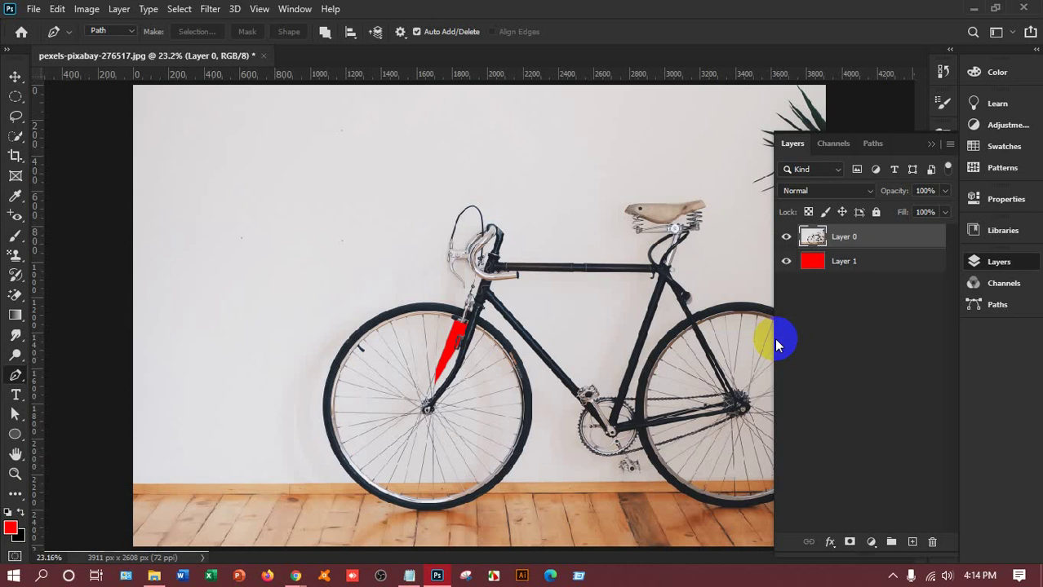
pyautogui.hotkey('ctrl', '1')
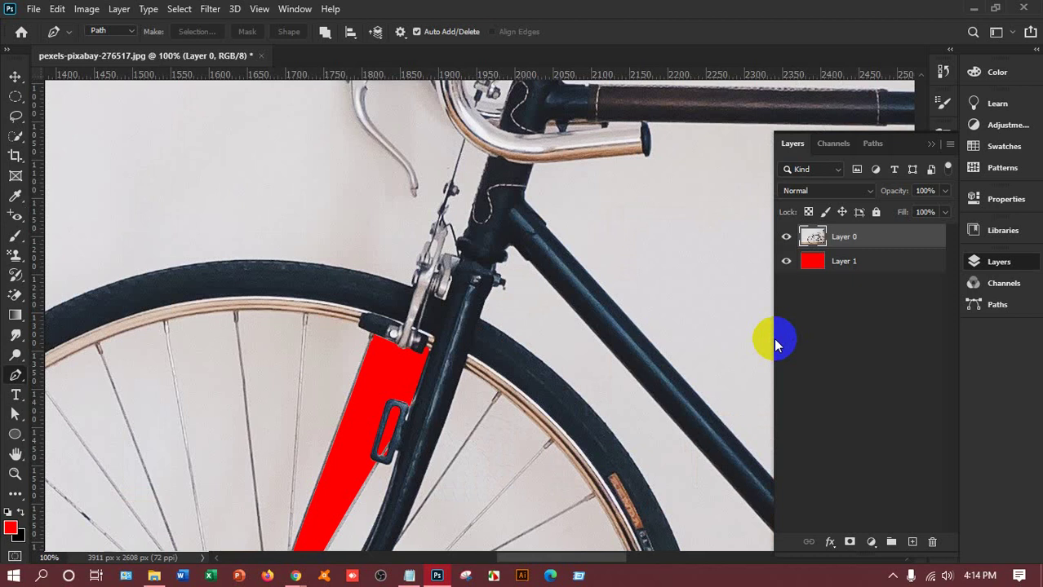
pyautogui.hotkey('ctrl', '+')
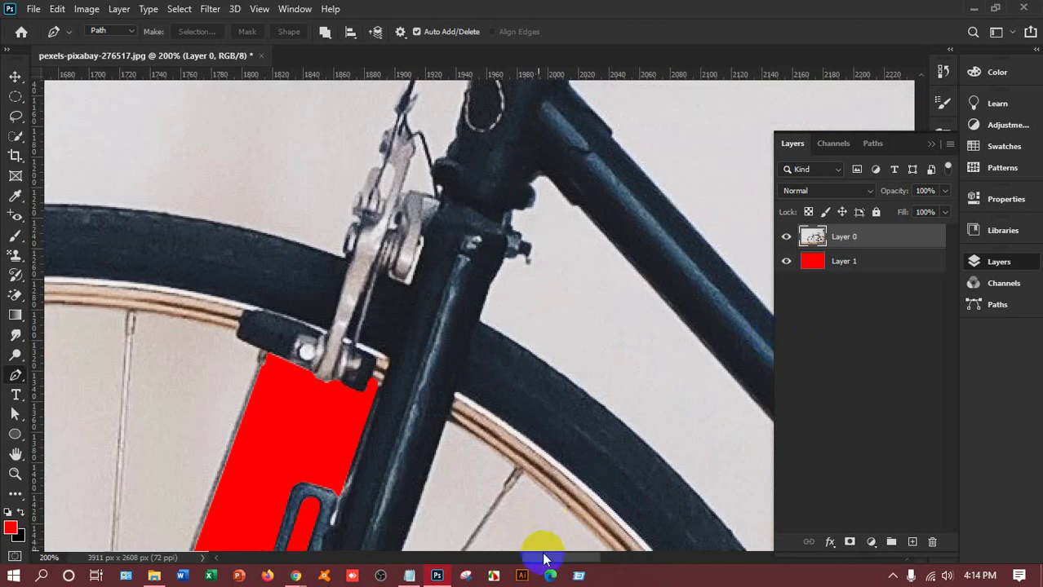
pyautogui.moveTo(544, 559); pyautogui.dragTo(517, 556)
pyautogui.scroll(2, 593, 407)
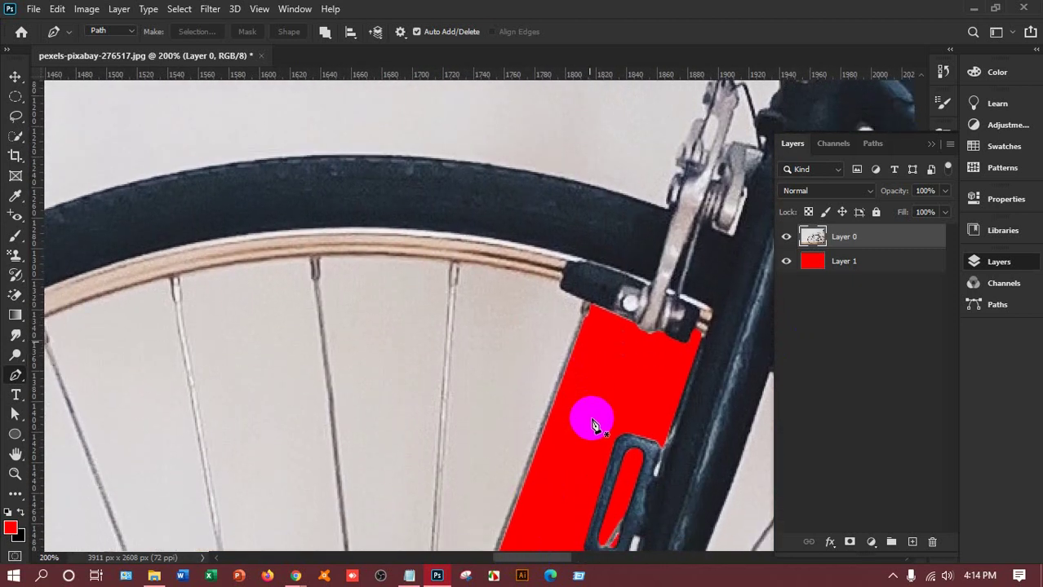
pyautogui.scroll(-5, 593, 425)
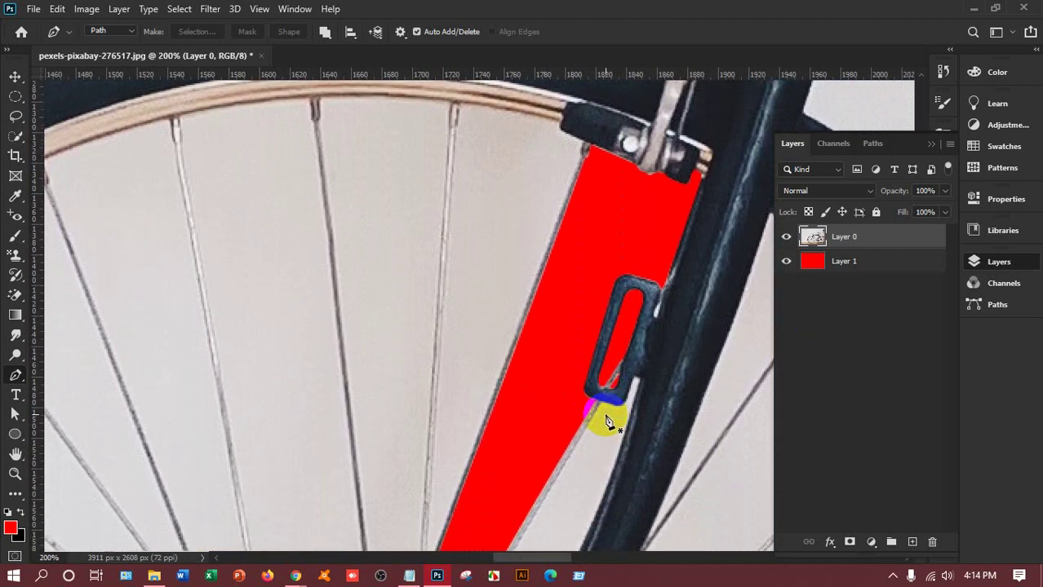
pyautogui.scroll(1, 607, 416)
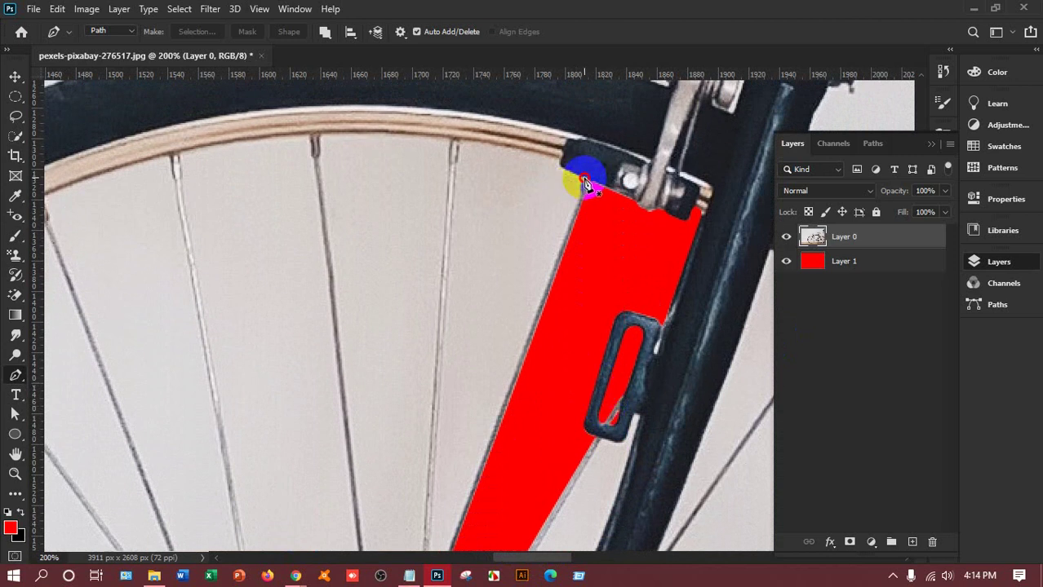
pyautogui.click(584, 183)
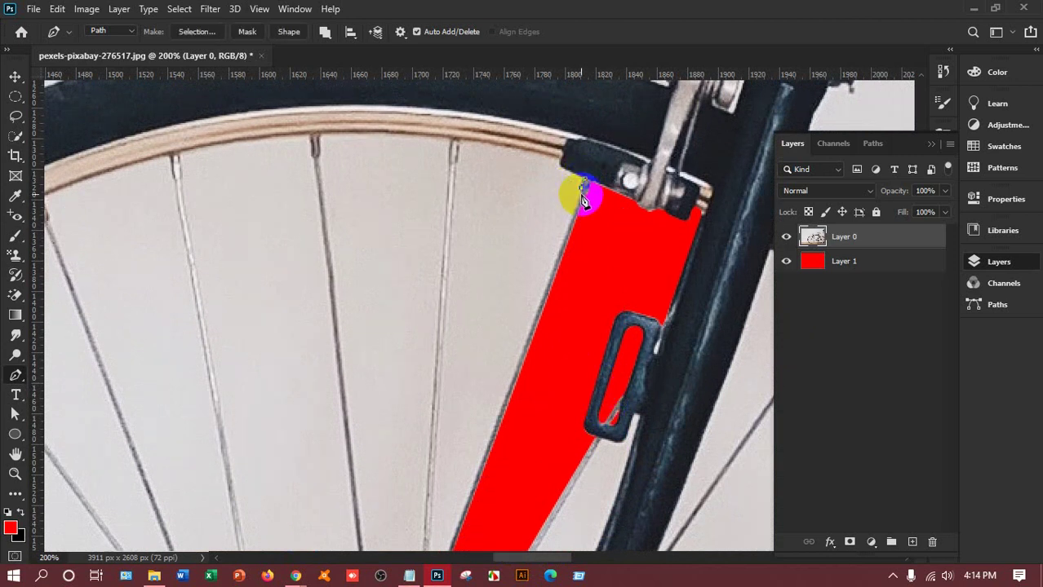
# Extend the path down the uncut side of the dark spoke to its crossing with the light spoke
pyautogui.scroll(-3, 566, 259)
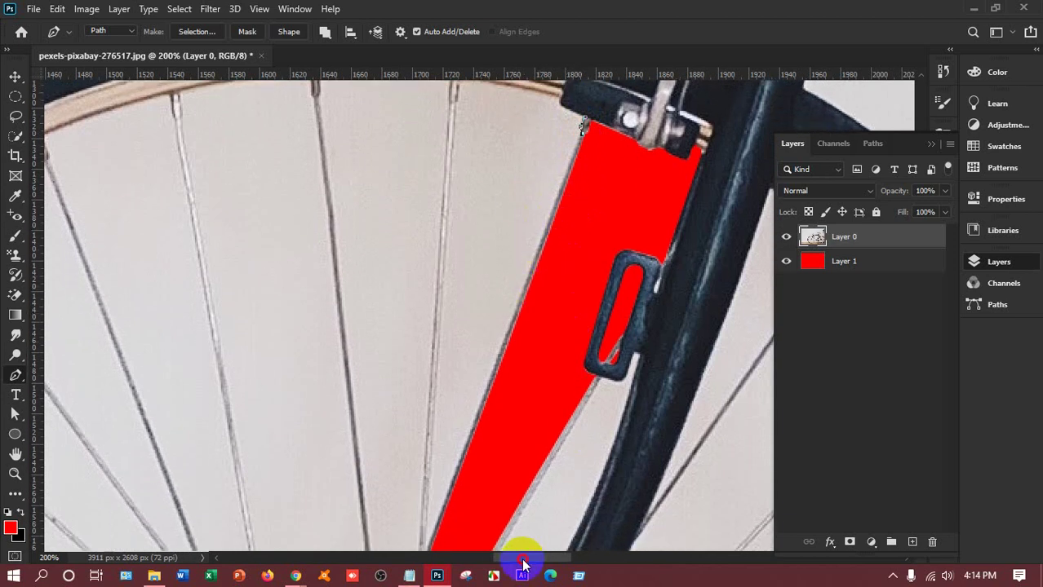
pyautogui.hscroll(-3, 522, 559)
pyautogui.scroll(-3, 526, 474)
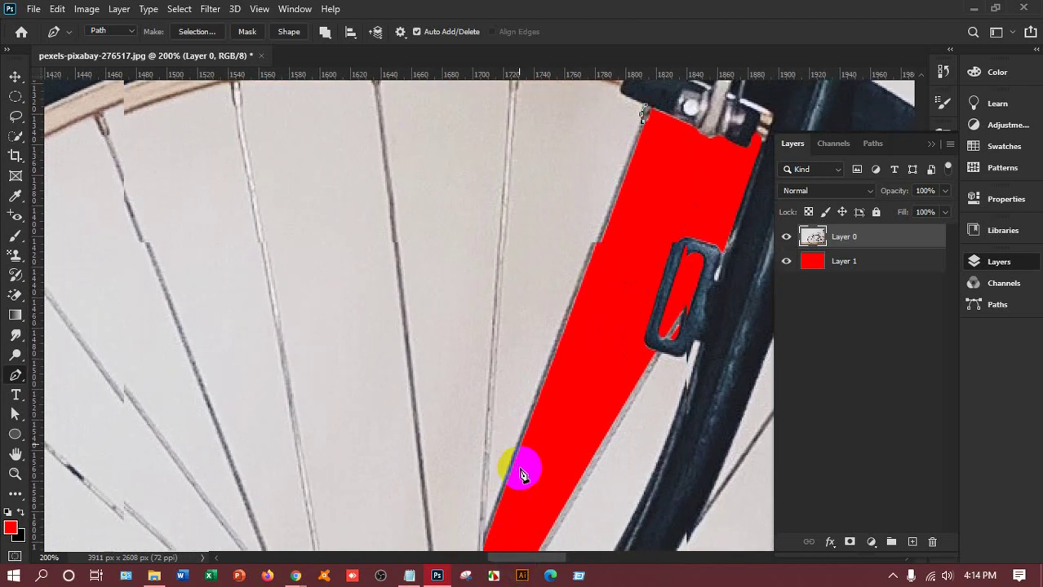
pyautogui.scroll(-1, 521, 470)
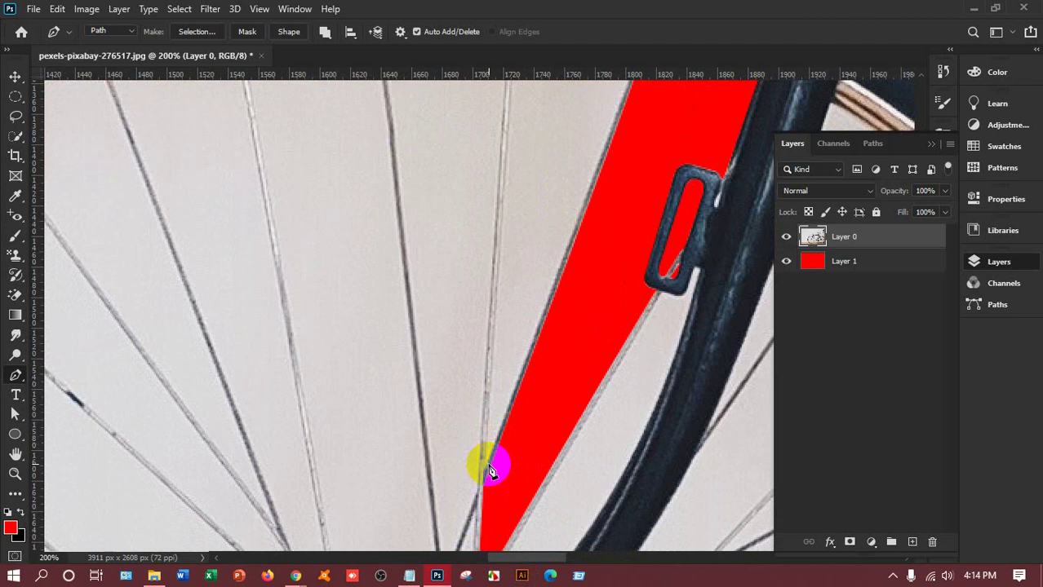
pyautogui.click(487, 470)
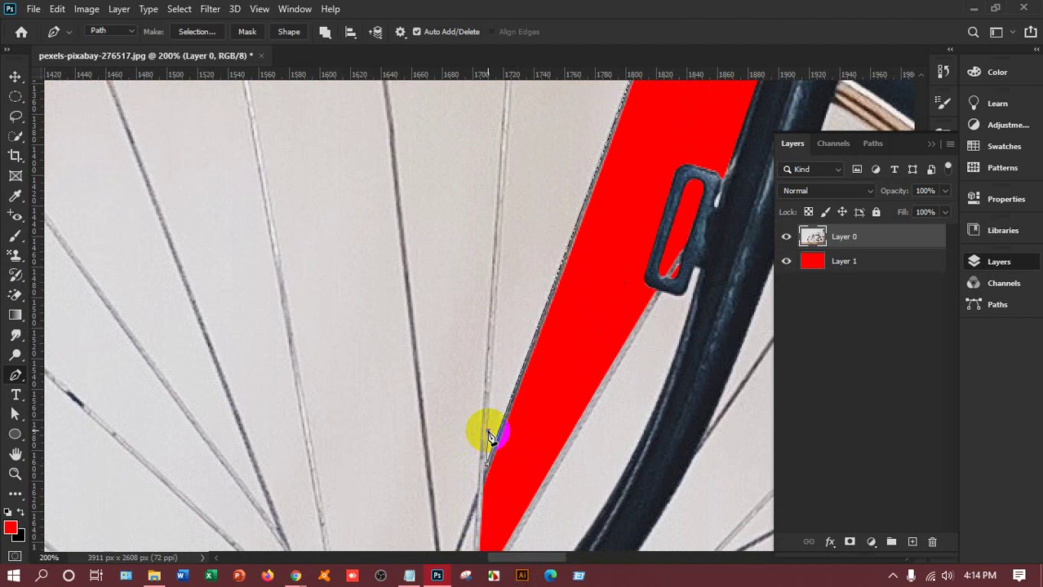
# Trace the path back up the edge of the light spoke to its nipple at the rim
pyautogui.click(488, 431)
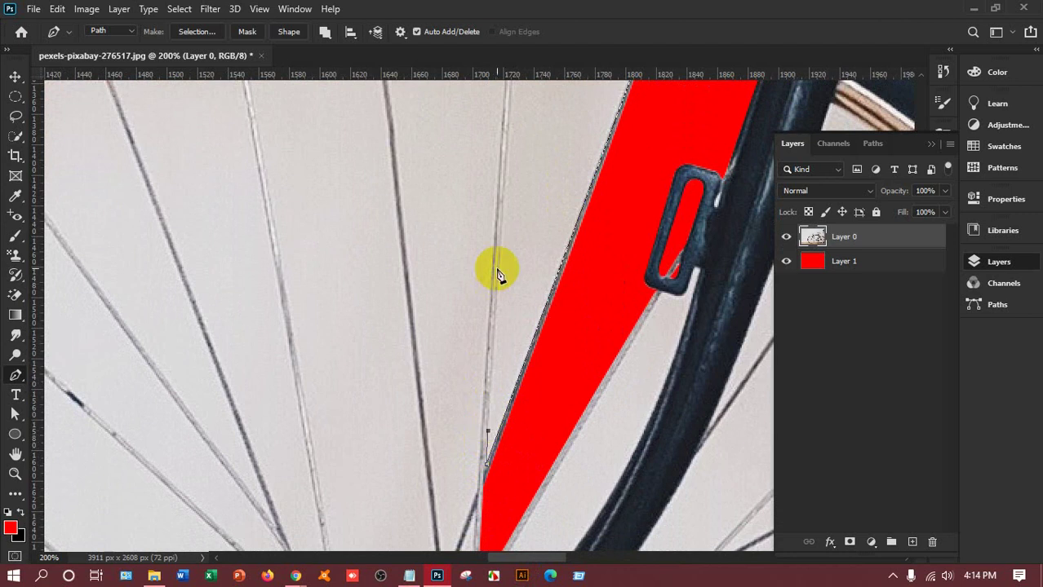
pyautogui.click(501, 225)
pyautogui.scroll(3, 504, 228)
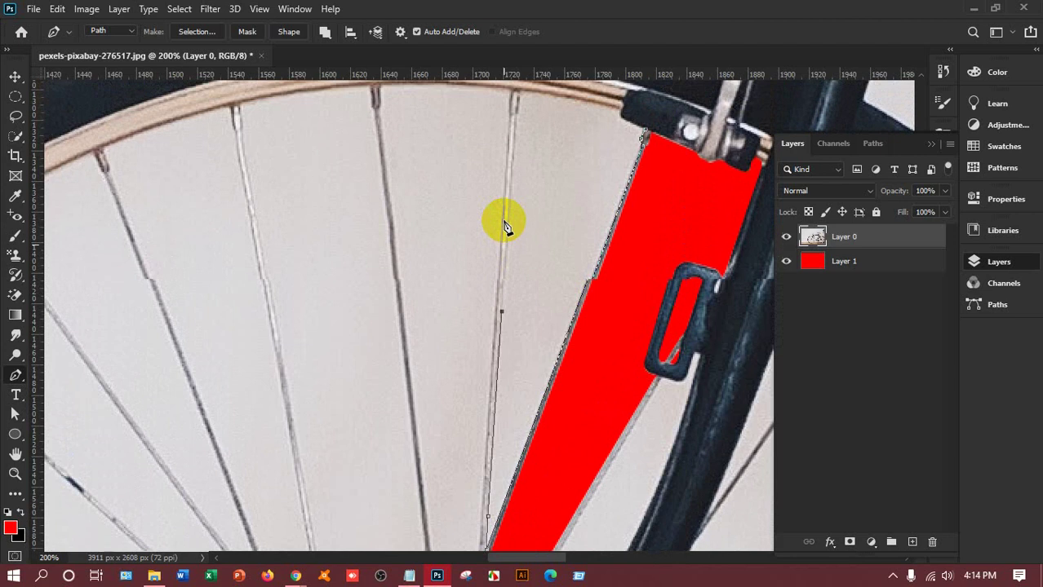
pyautogui.scroll(5, 503, 228)
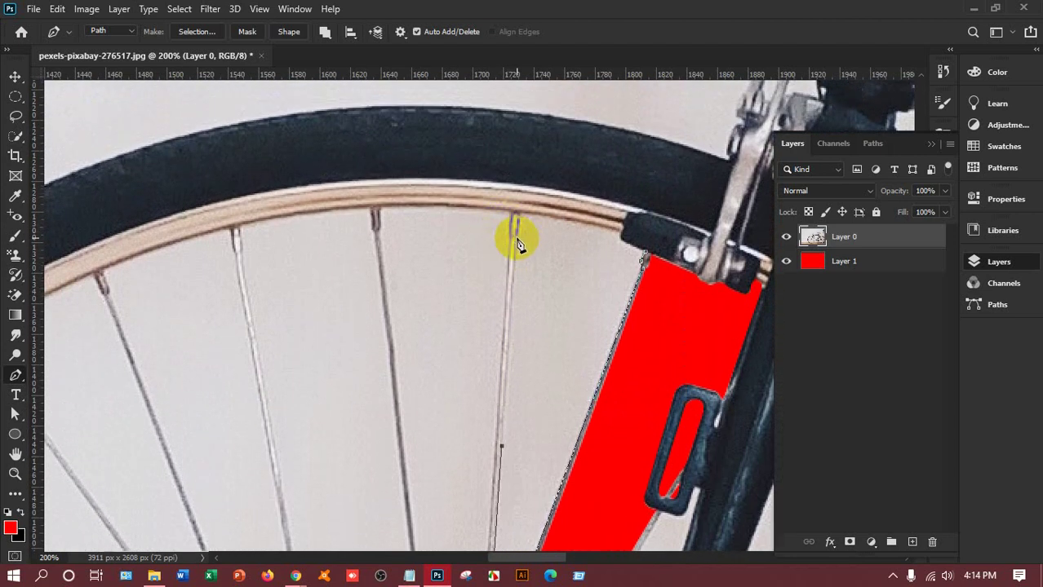
pyautogui.click(515, 241)
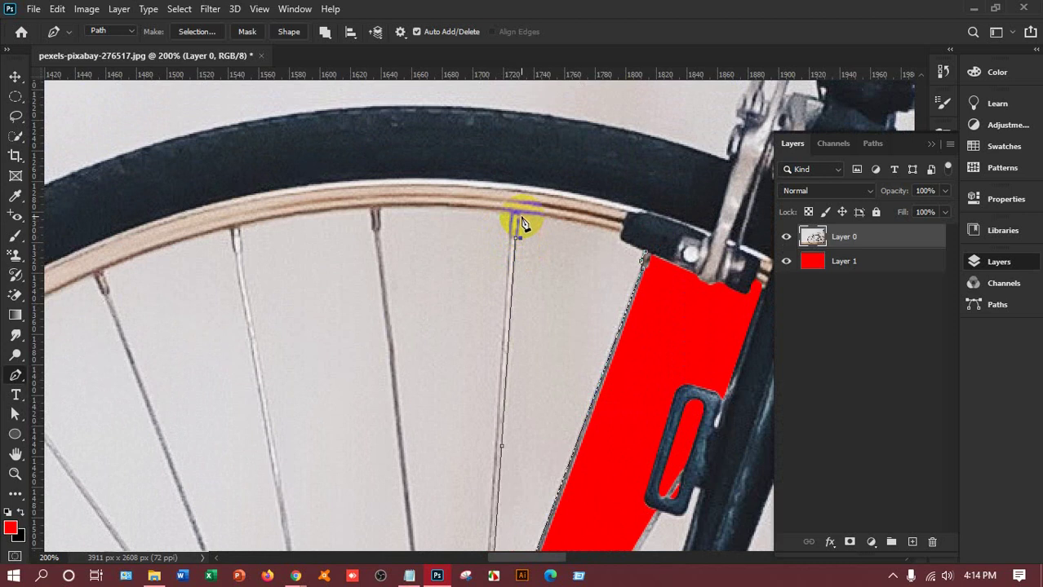
# Curve the path along the rim's inner edge to the brake pad and close it at its start by the dark spoke
pyautogui.click(521, 217)
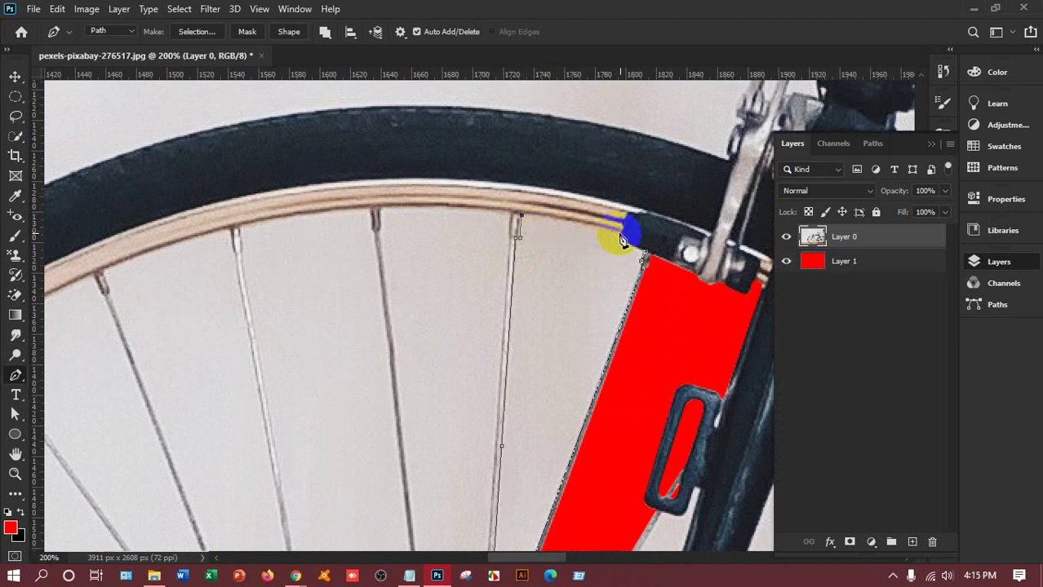
pyautogui.moveTo(620, 233); pyautogui.dragTo(685, 255)
pyautogui.keyDown('alt'); pyautogui.click(622, 238); pyautogui.keyUp('alt')
pyautogui.click(646, 260)
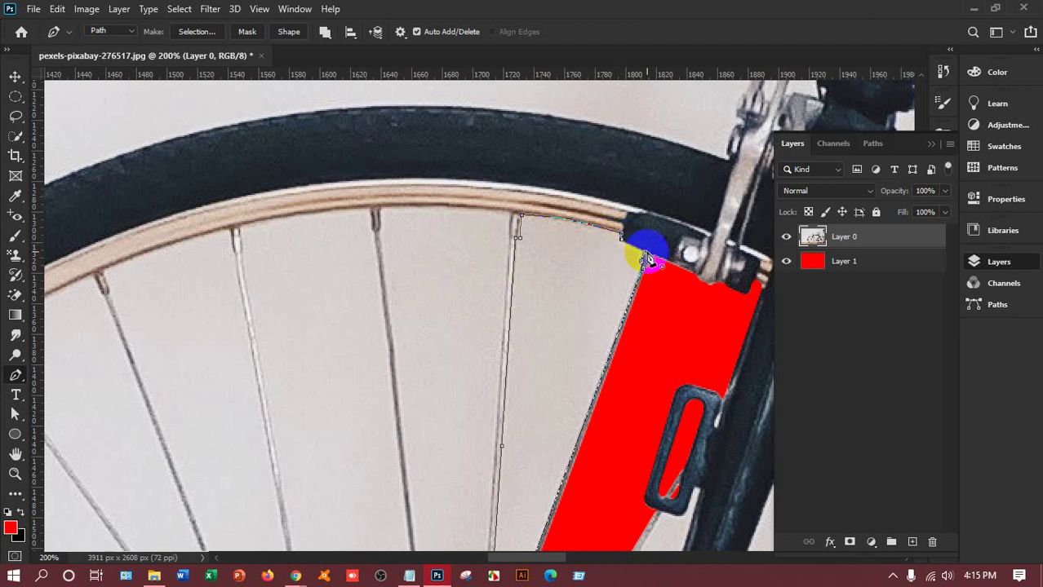
# Convert the closed spoke-gap path into a selection with 0-pixel feather, clear its background to red and deselect
pyautogui.rightClick(601, 259)
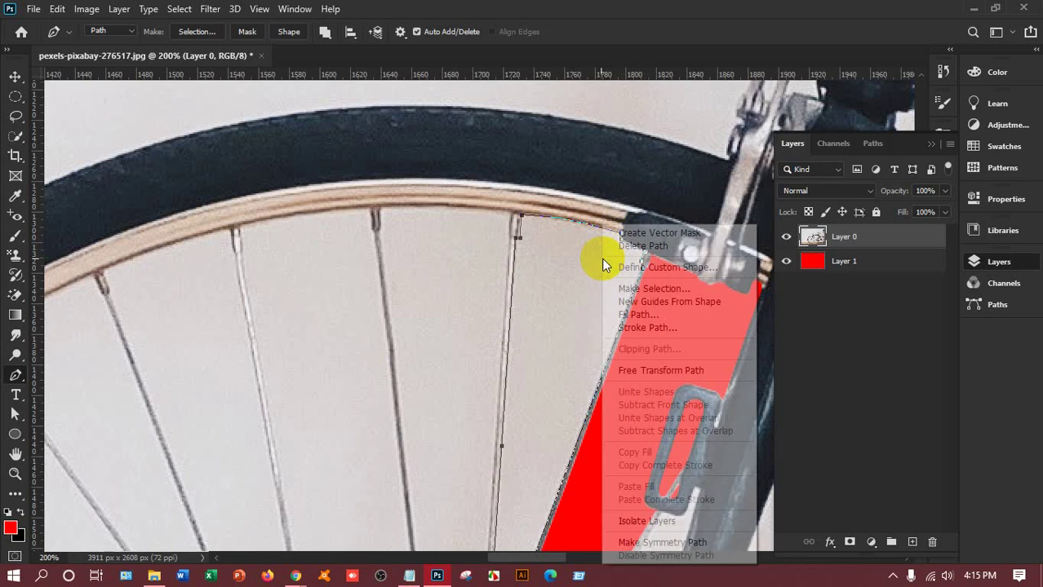
pyautogui.click(656, 289)
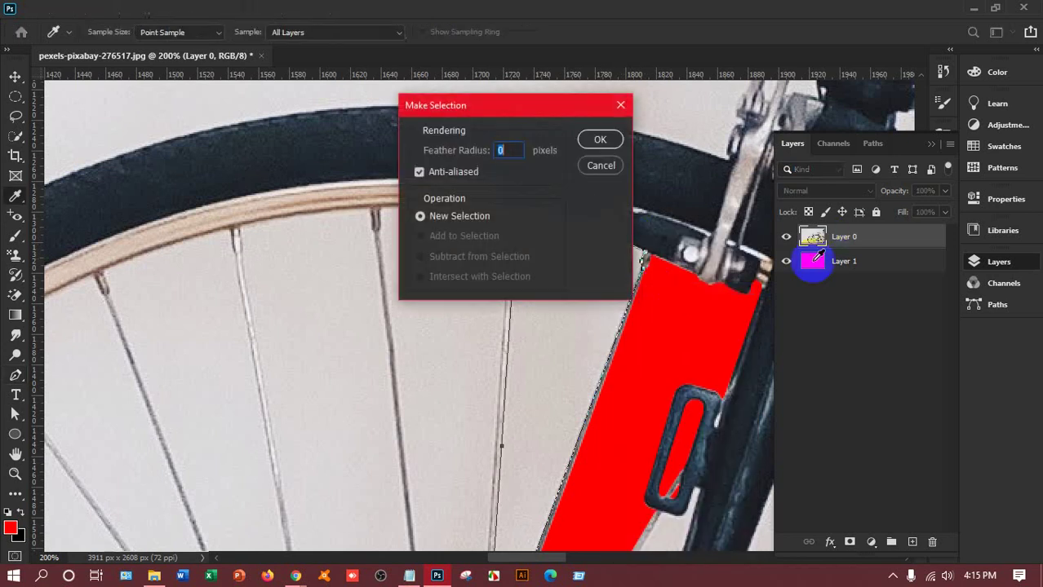
pyautogui.click(601, 142)
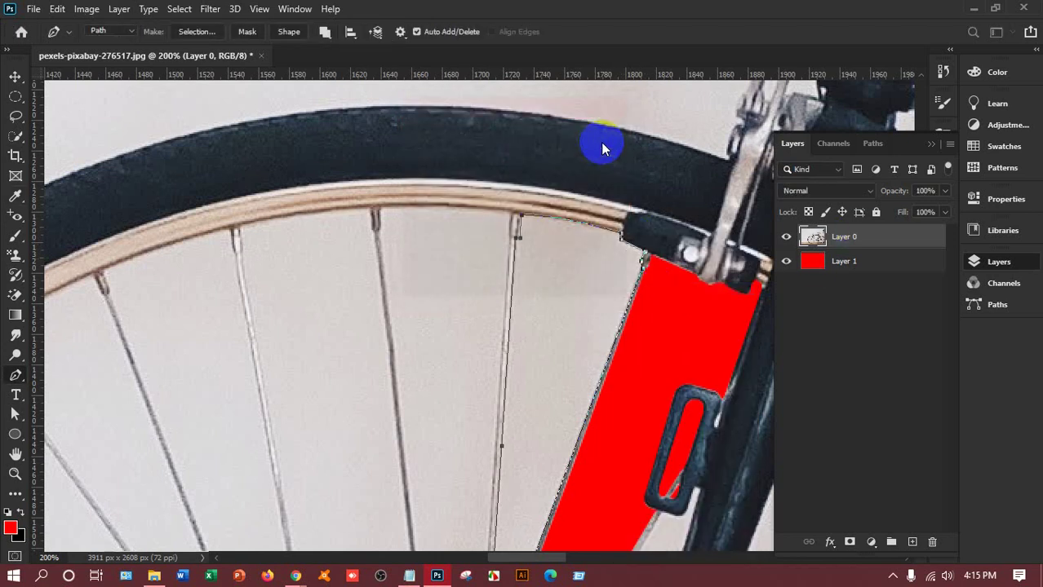
pyautogui.hotkey('alt', 'BackSpace')
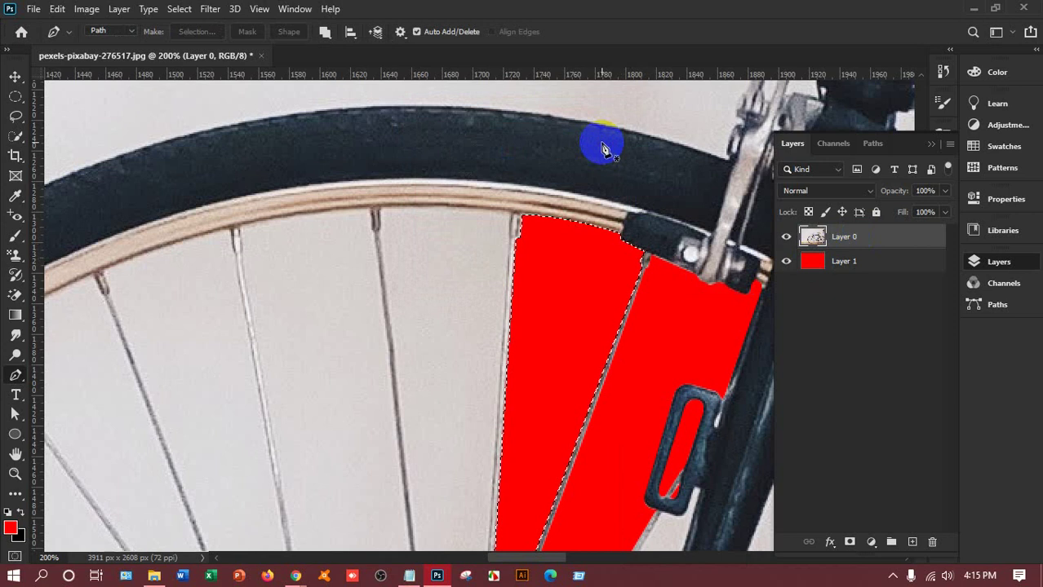
pyautogui.hotkey('ctrl', 'd')
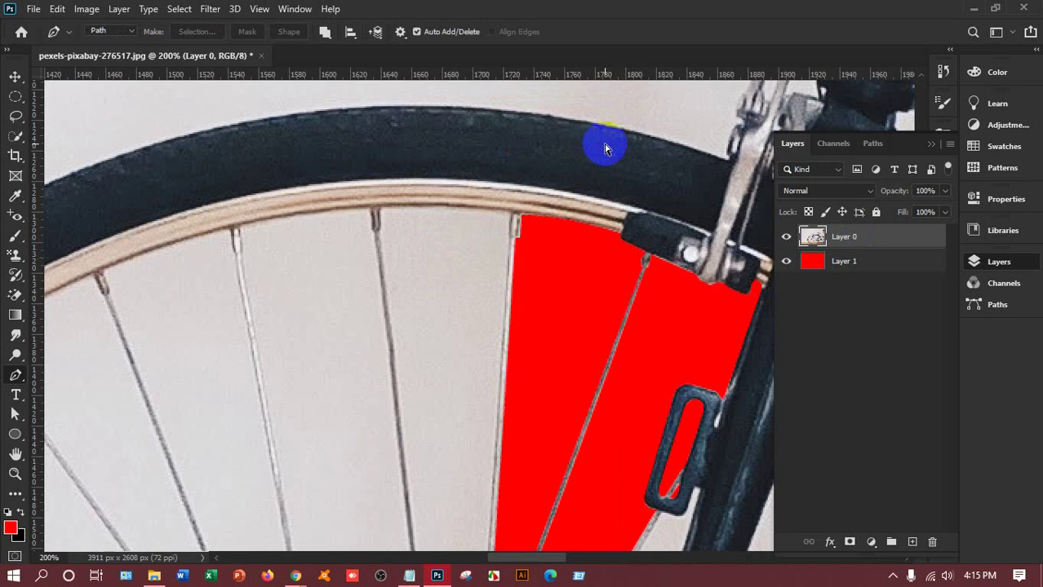
# Draw a closed Pen tool path around the small gap beside the front hub, bounded by the fork blade, dark spoke, diagonal spoke and bright spoke
pyautogui.hotkey('ctrl', '0')
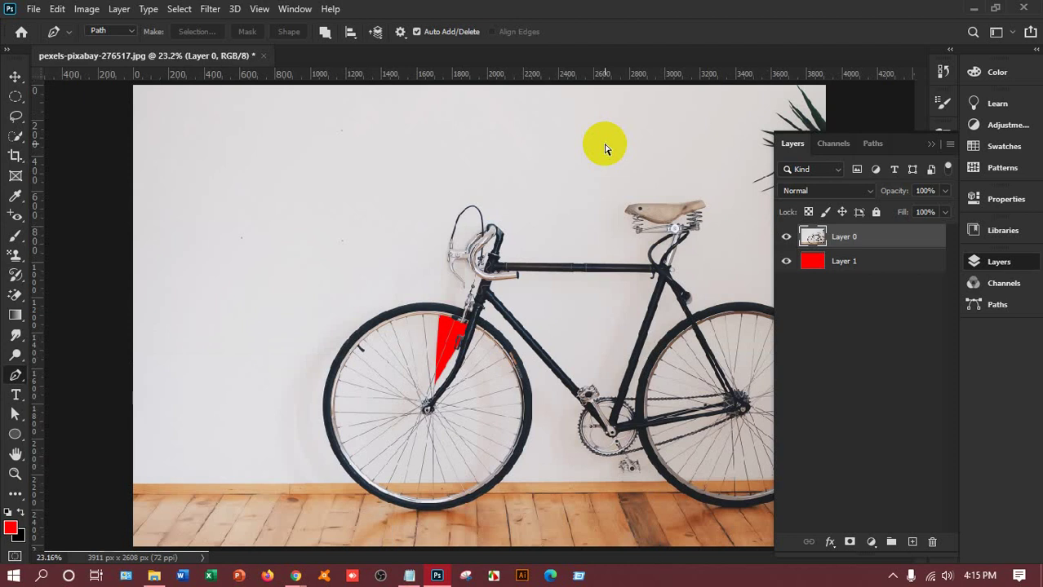
pyautogui.hotkey('ctrl', '+')
pyautogui.hotkey('ctrl', '+')
pyautogui.hotkey('ctrl', '+')
pyautogui.hotkey('ctrl', '+')
pyautogui.hotkey('ctrl', '+')
pyautogui.hotkey('ctrl', '+')
pyautogui.hotkey('ctrl', '+')
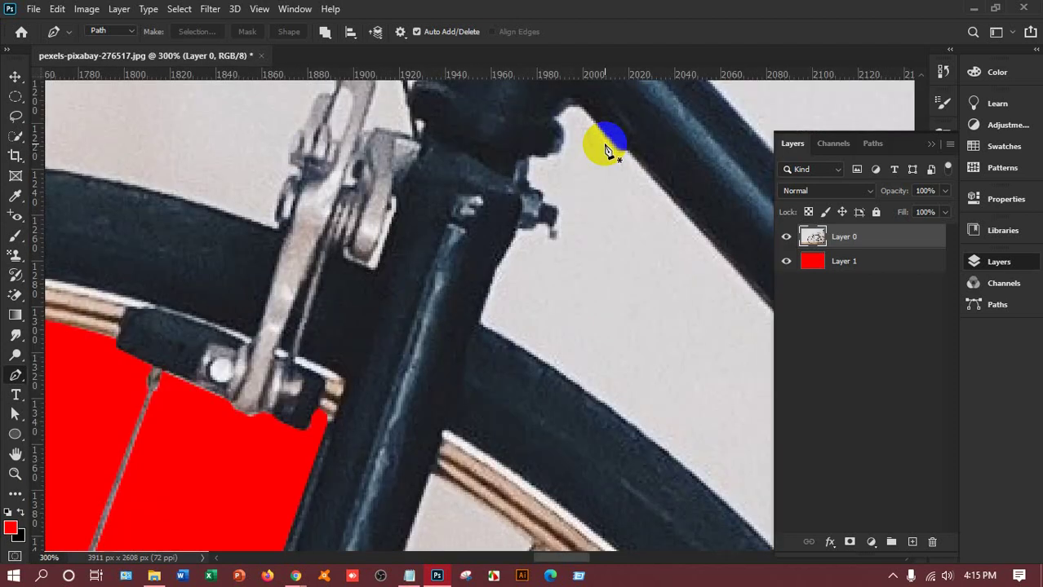
pyautogui.scroll(-5, 559, 205)
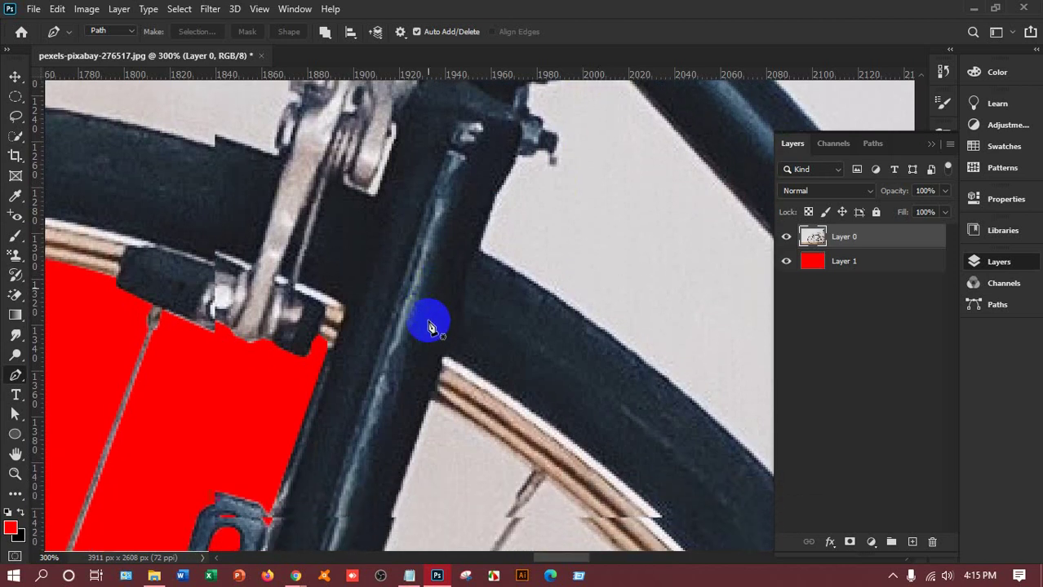
pyautogui.scroll(-8, 428, 352)
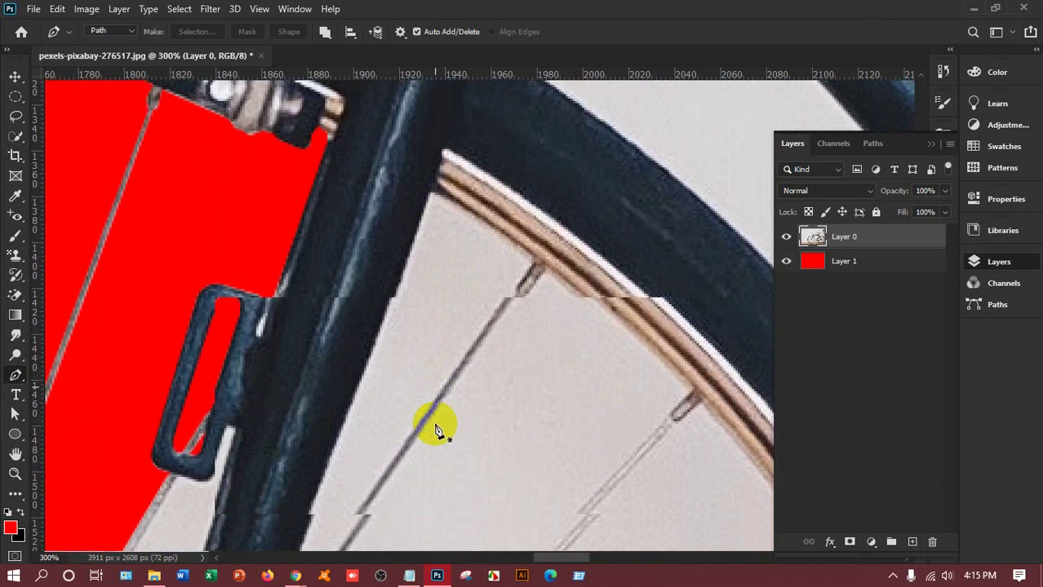
pyautogui.scroll(-8, 435, 428)
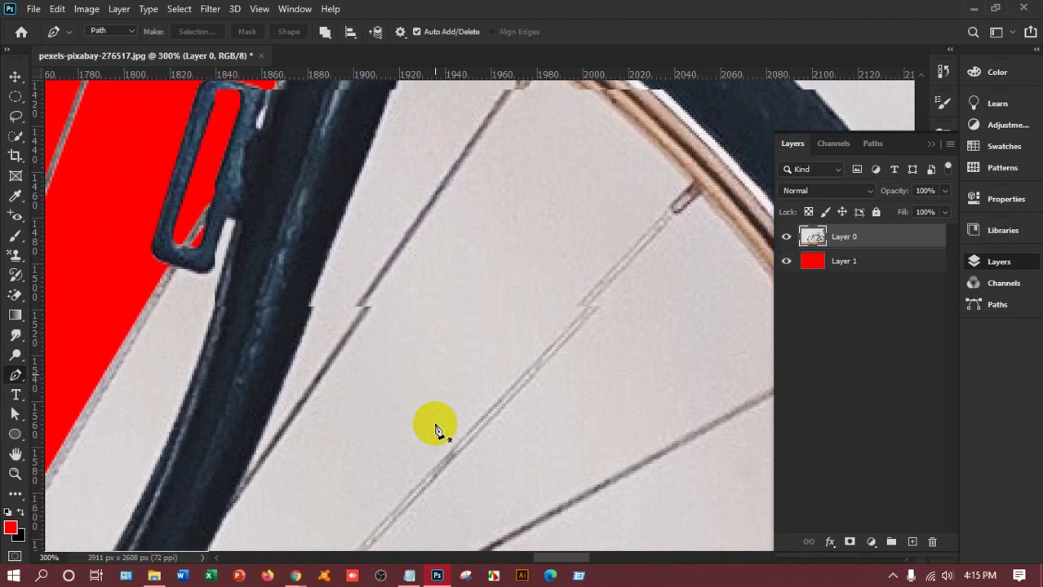
pyautogui.scroll(-3, 435, 428)
pyautogui.scroll(-9, 438, 430)
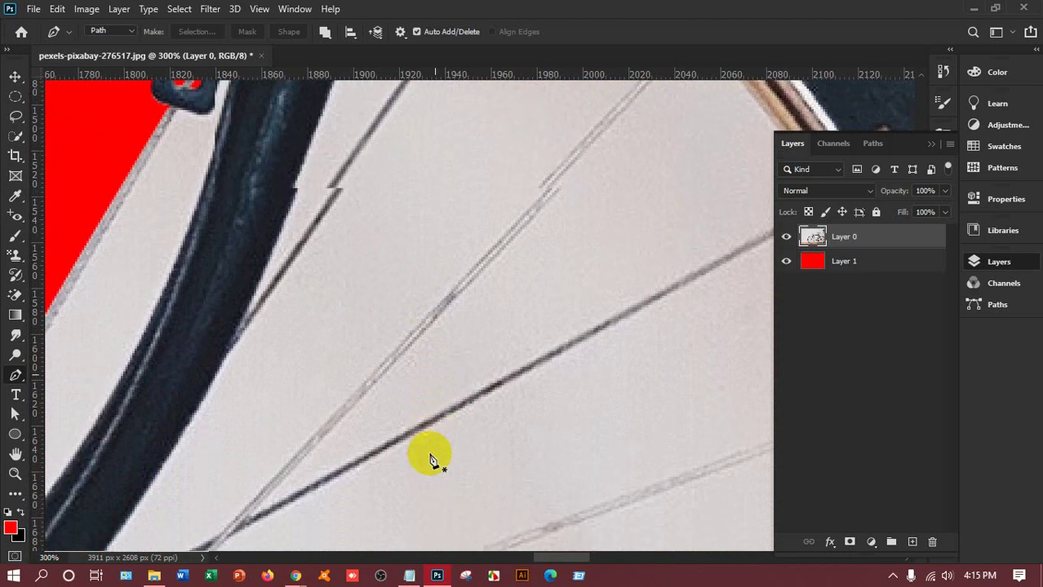
pyautogui.moveTo(549, 559); pyautogui.dragTo(512, 558)
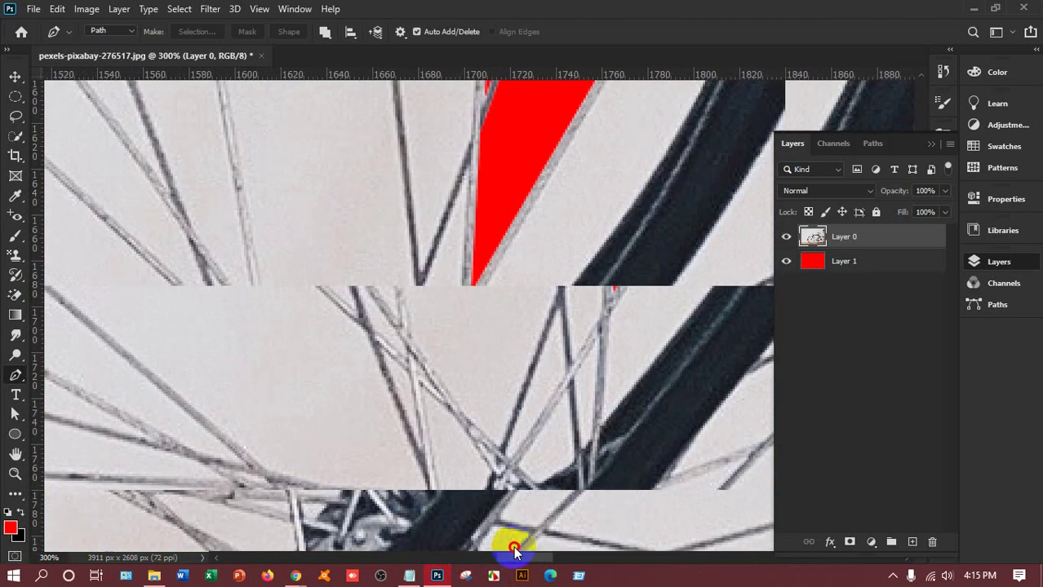
pyautogui.scroll(-4, 385, 461)
pyautogui.scroll(-3, 385, 457)
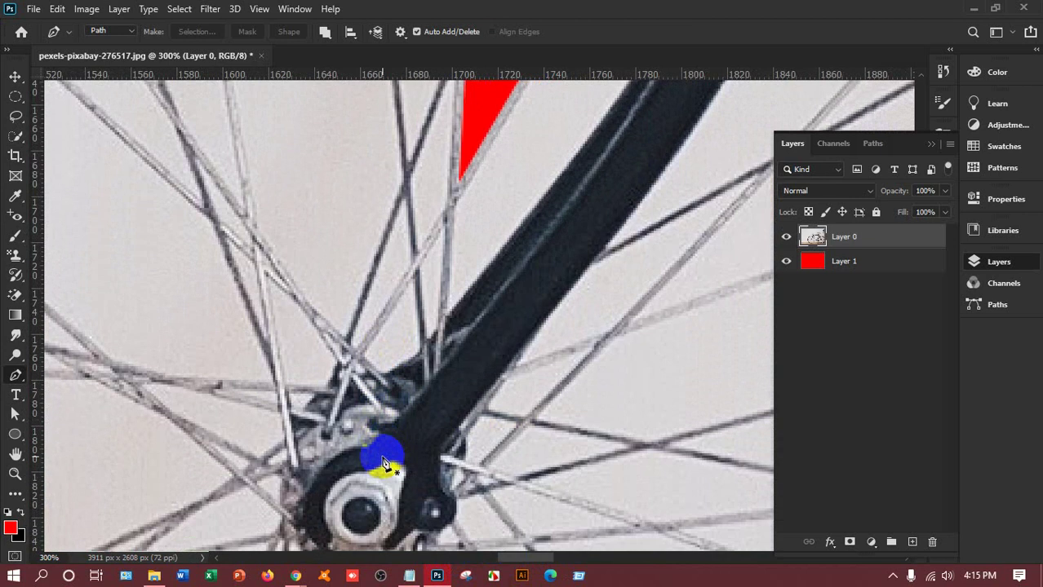
pyautogui.scroll(-1, 567, 369)
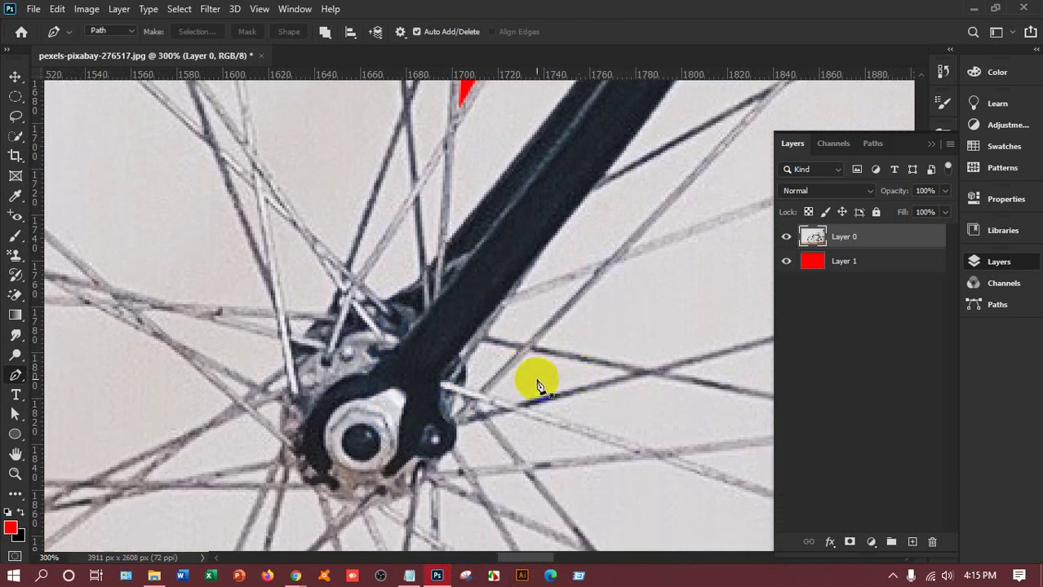
pyautogui.scroll(-2, 535, 377)
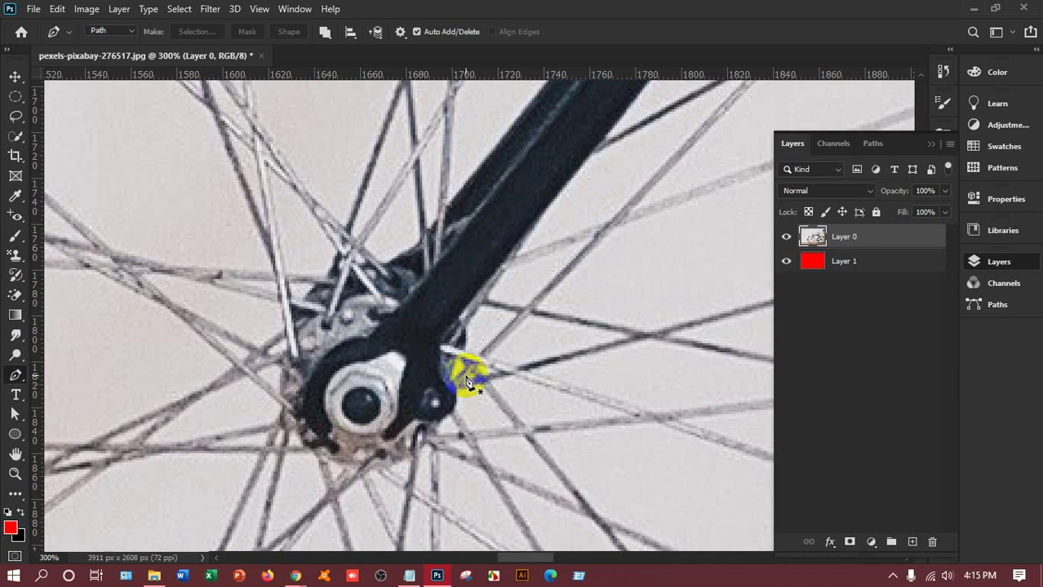
pyautogui.click(480, 355)
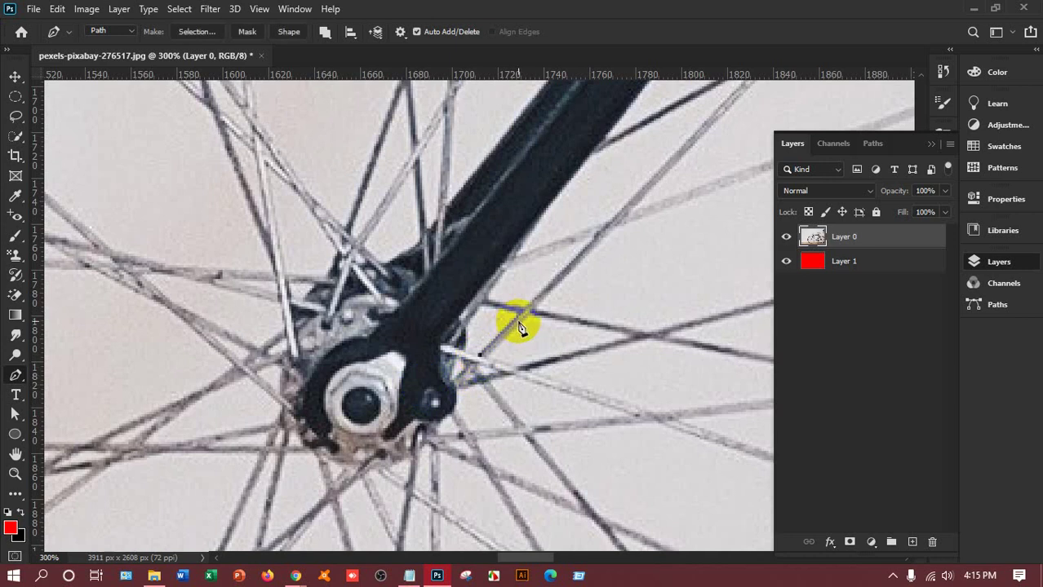
pyautogui.moveTo(521, 314); pyautogui.dragTo(484, 309)
pyautogui.click(466, 328)
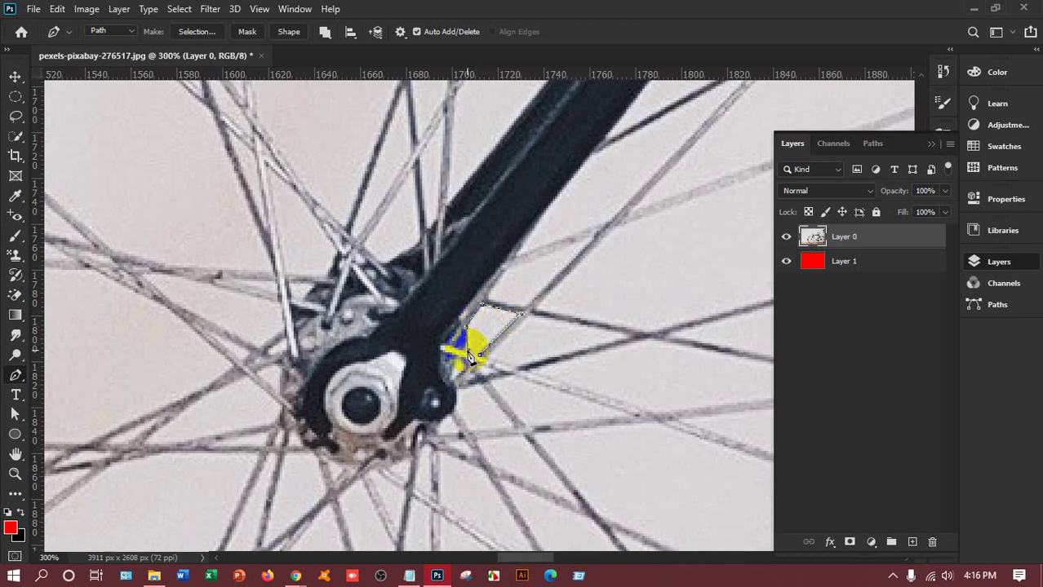
pyautogui.click(468, 352)
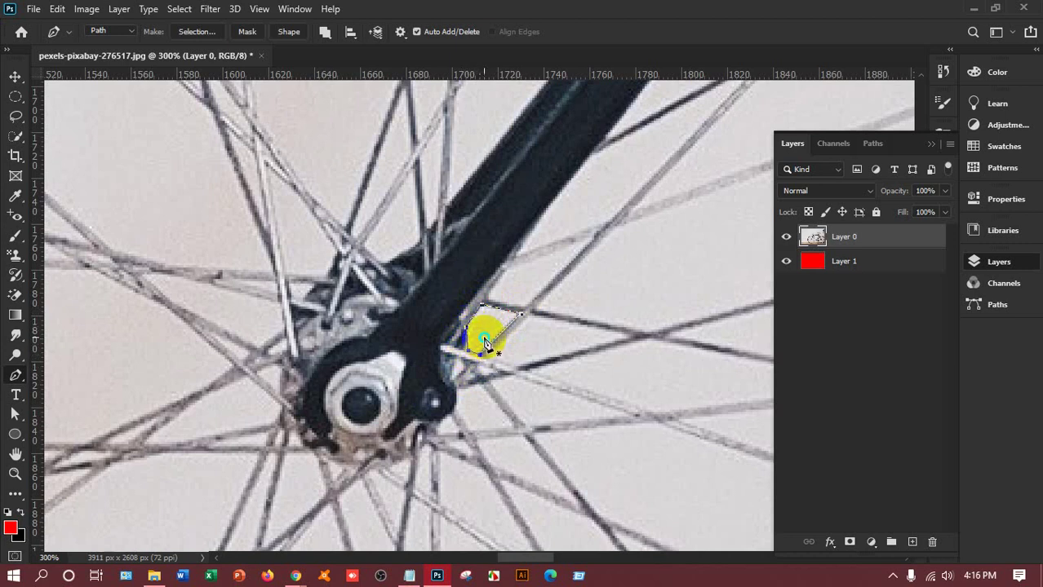
# Make a selection from the path beside the fork blade, clear that gap to red and deselect
pyautogui.rightClick(484, 333)
pyautogui.click(525, 289)
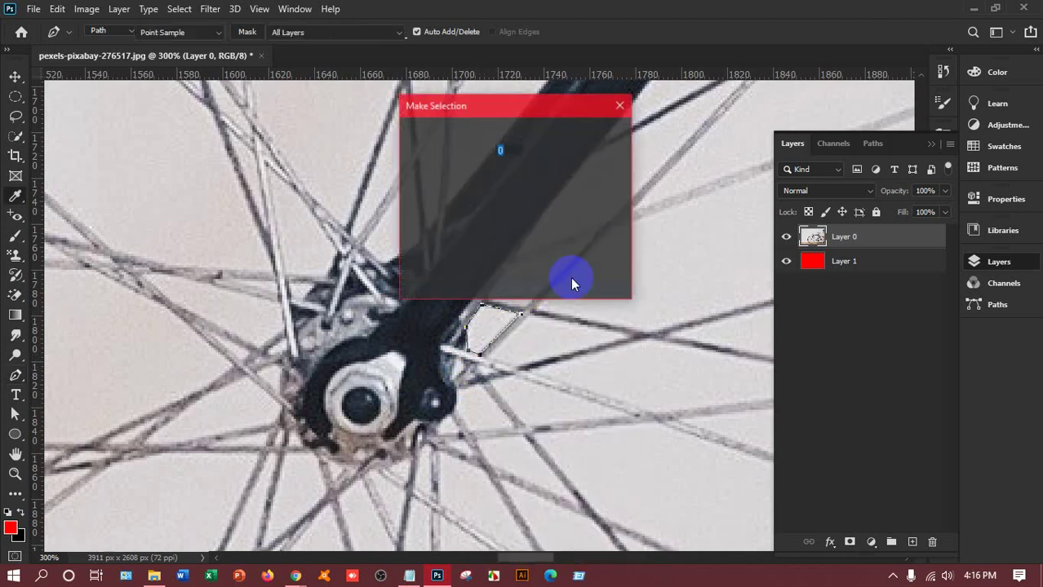
pyautogui.click(592, 141)
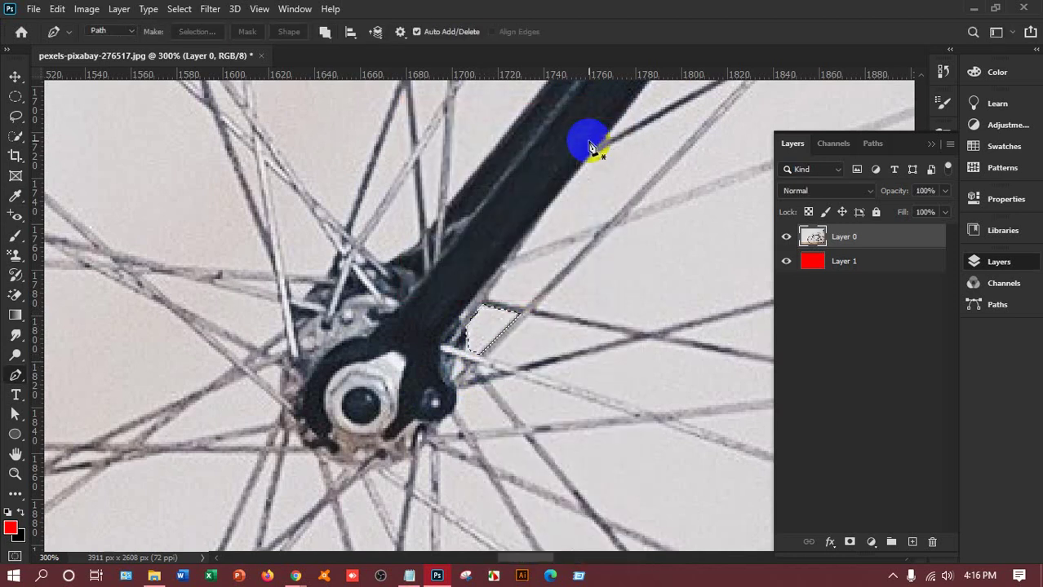
pyautogui.hotkey('alt', 'BackSpace')
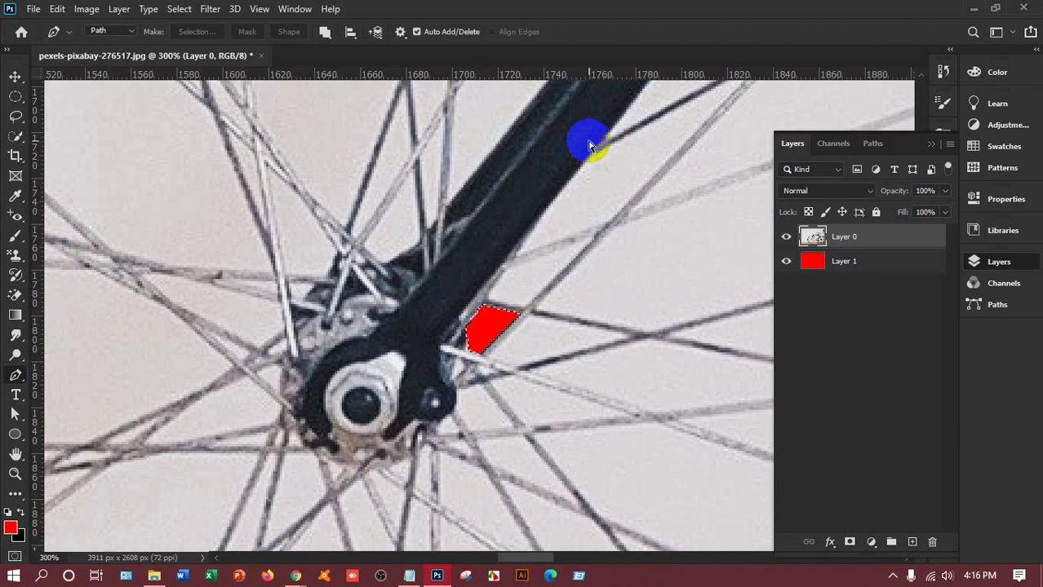
pyautogui.hotkey('ctrl', 'd')
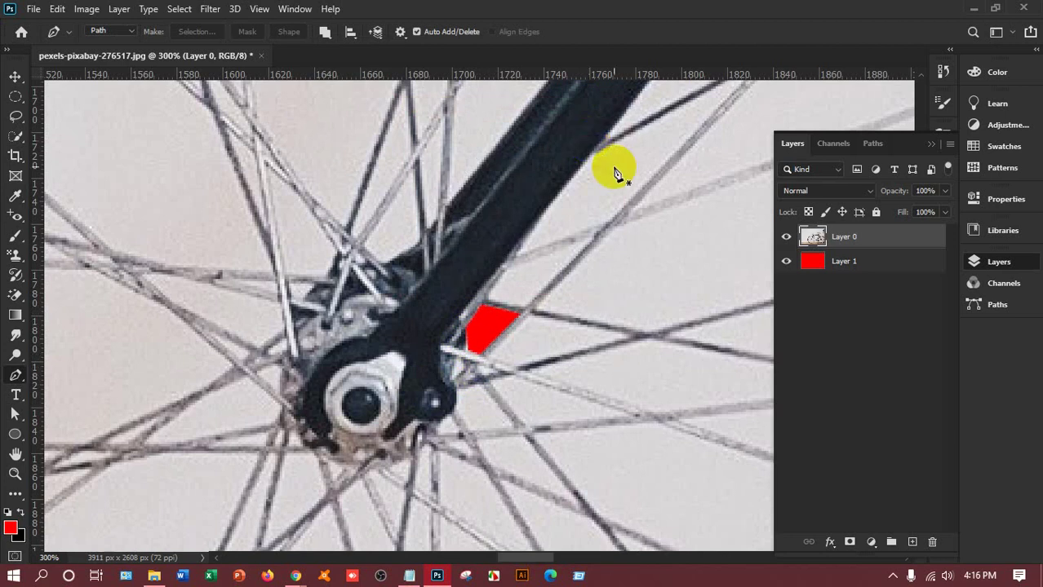
# Outline the tiny gap just beneath the bright spoke, against the hub flange, with a closed Pen tool path
pyautogui.click(470, 348)
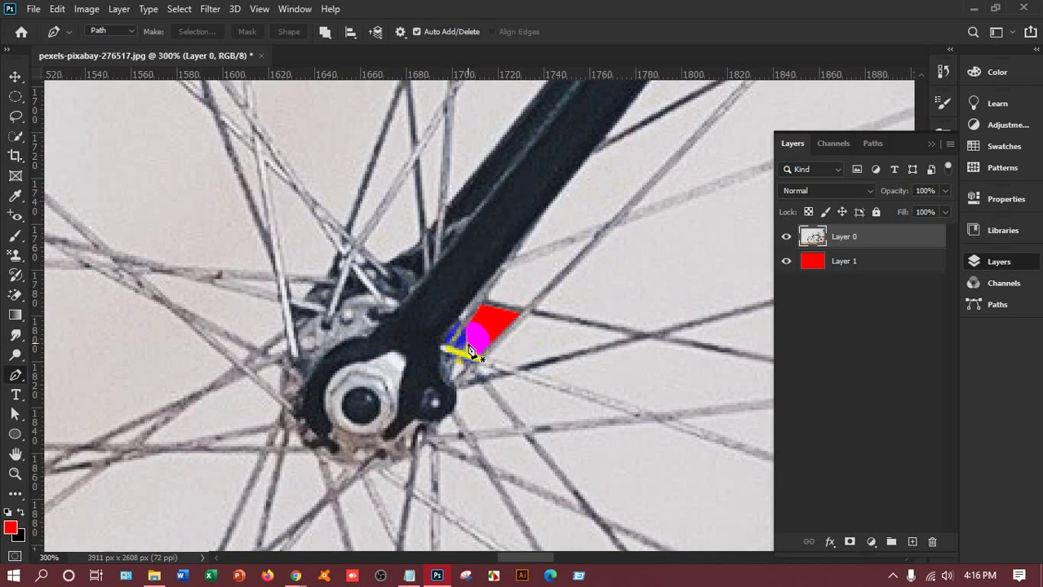
pyautogui.click(457, 360)
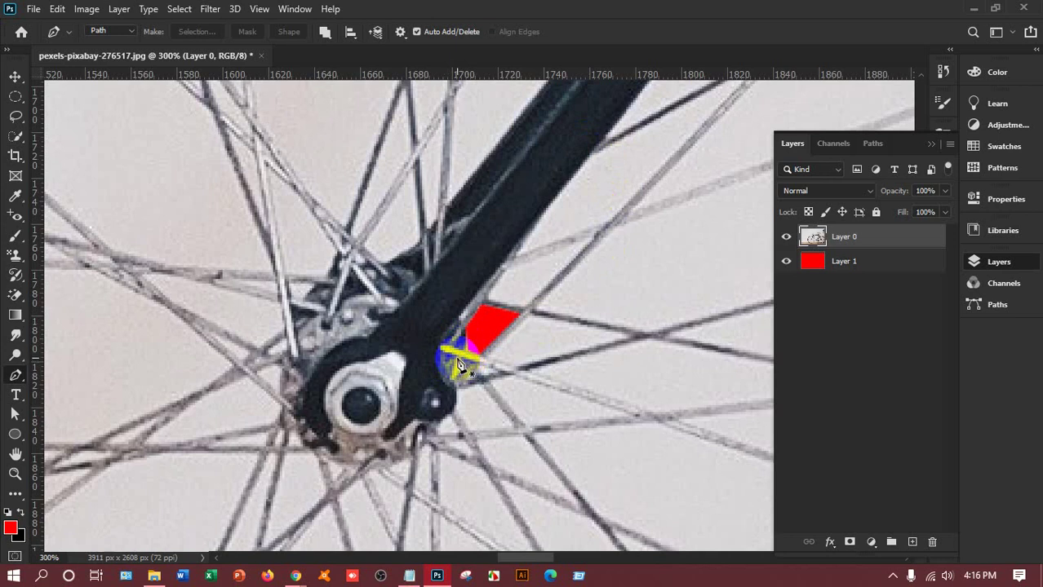
pyautogui.click(465, 366)
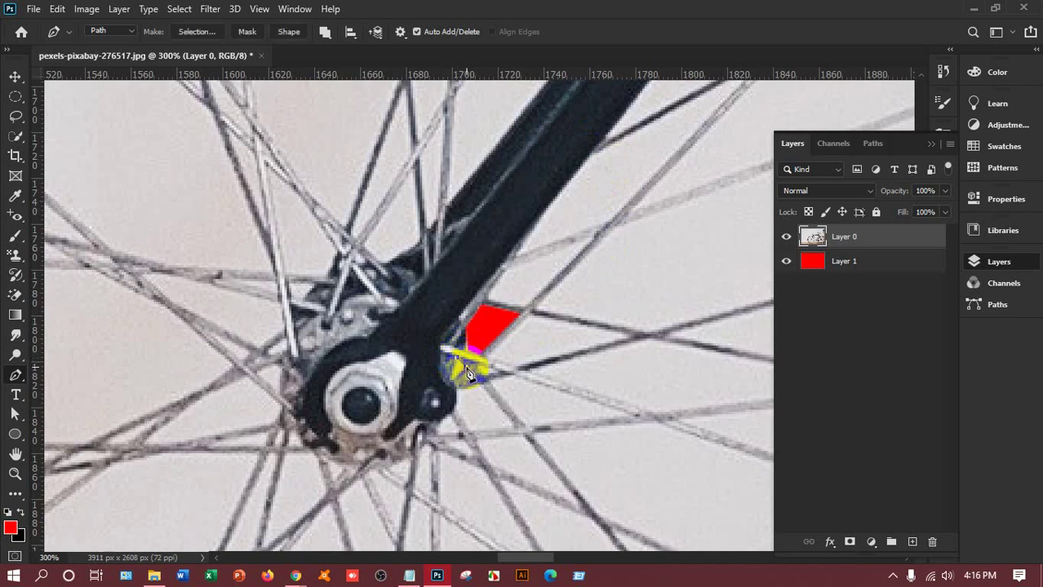
pyautogui.click(453, 380)
pyautogui.click(451, 378)
# Turn the tiny hub-side path into a selection, clear it to red and deselect
pyautogui.rightClick(459, 364)
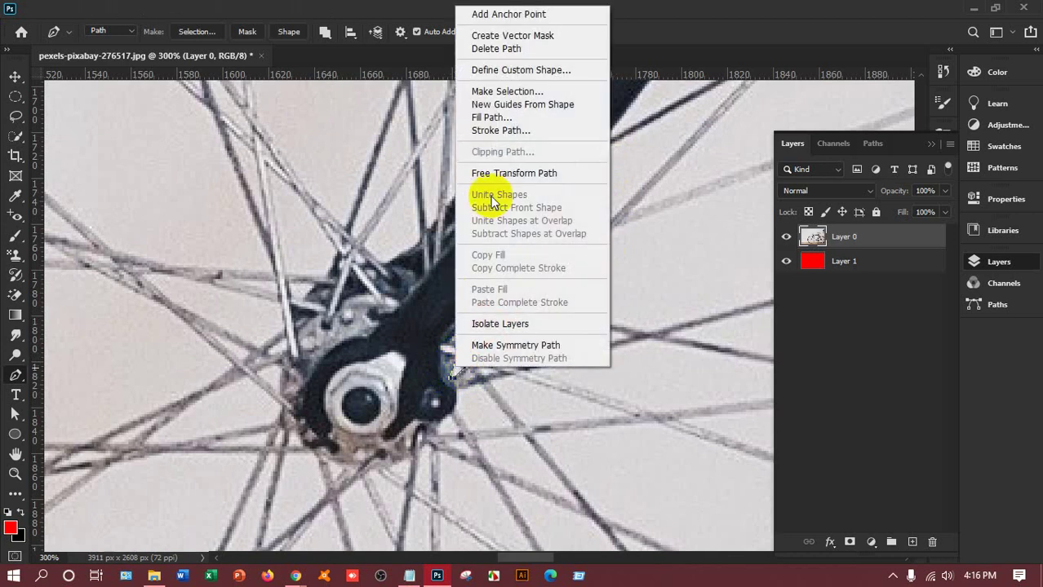
pyautogui.click(483, 91)
pyautogui.click(532, 156)
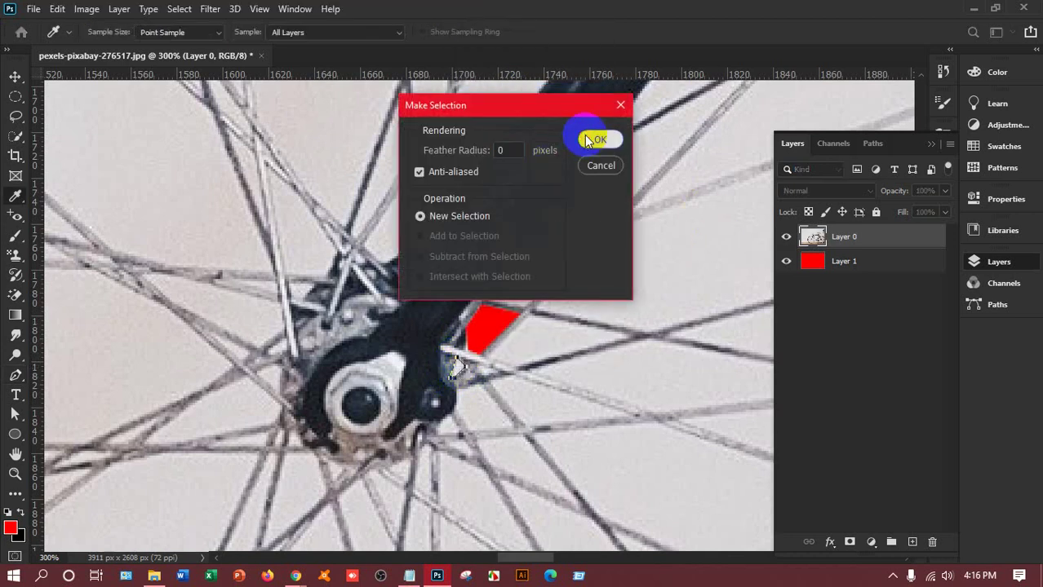
pyautogui.click(584, 135)
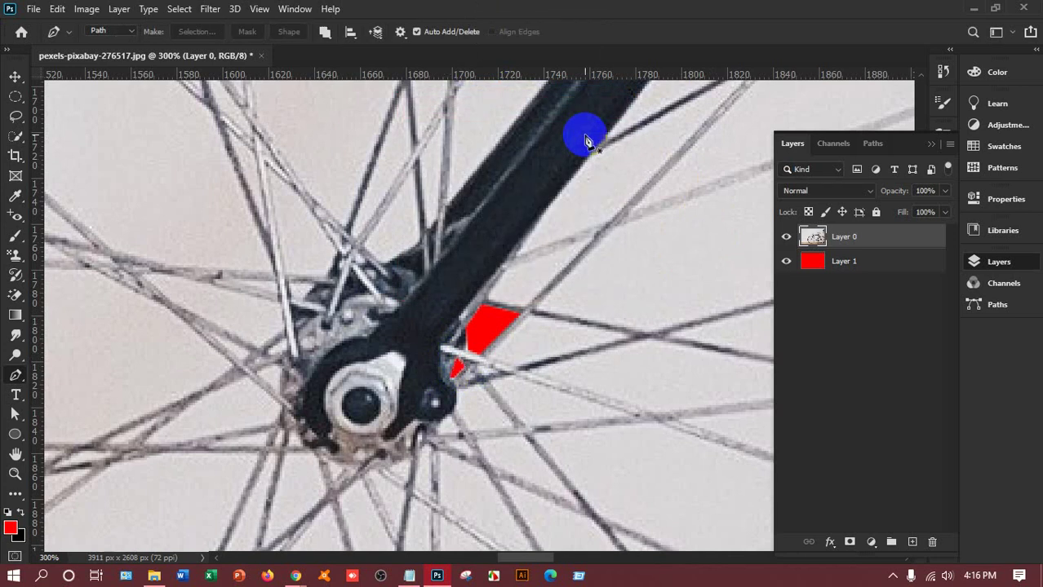
# Trace a closed Pen tool path around the pointed gap beyond the diagonal spoke, out to where the two dark spokes cross
pyautogui.scroll(-1, 494, 336)
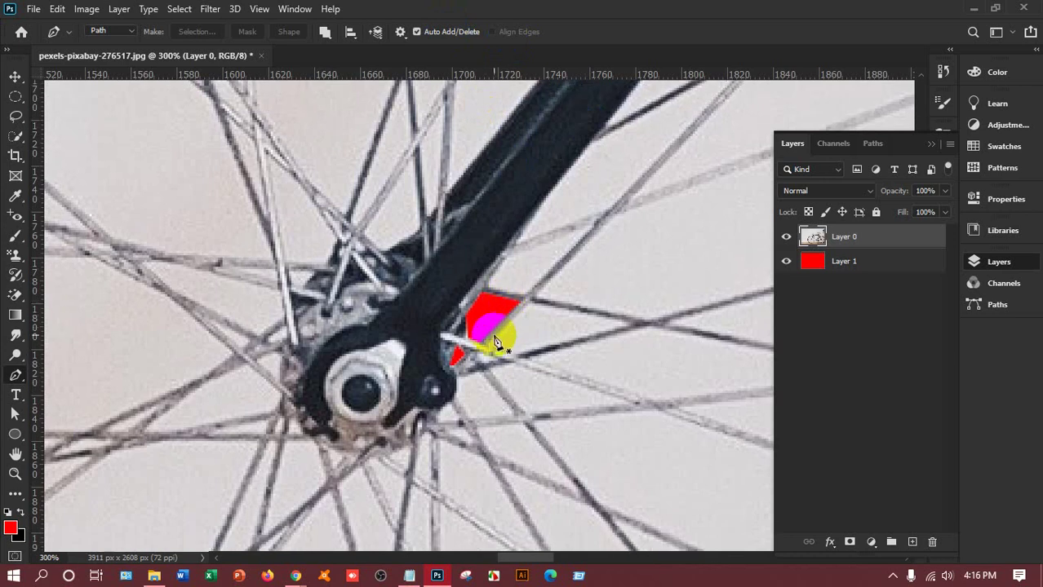
pyautogui.click(488, 350)
pyautogui.click(529, 307)
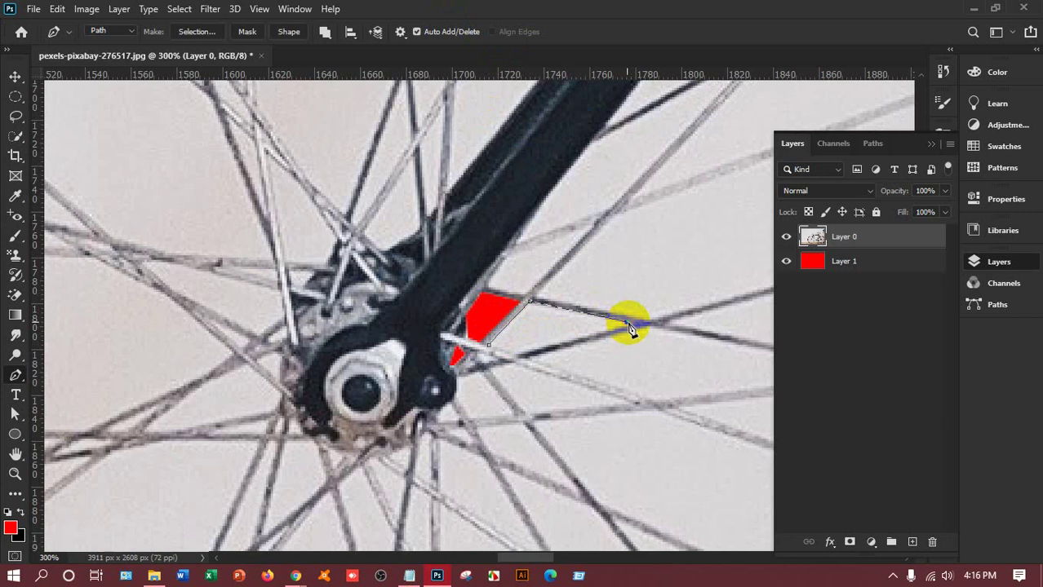
pyautogui.click(628, 324)
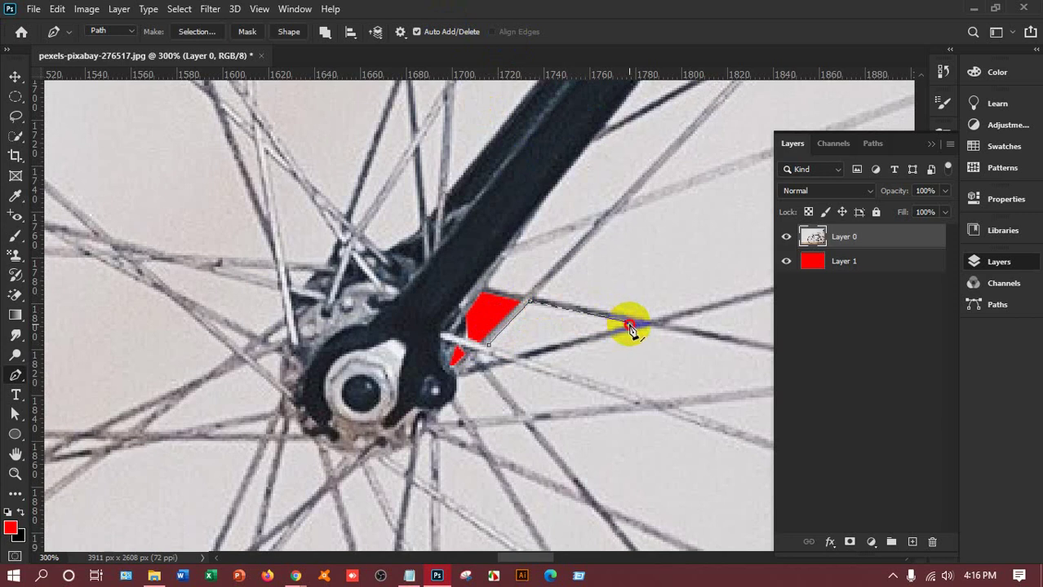
pyautogui.click(521, 356)
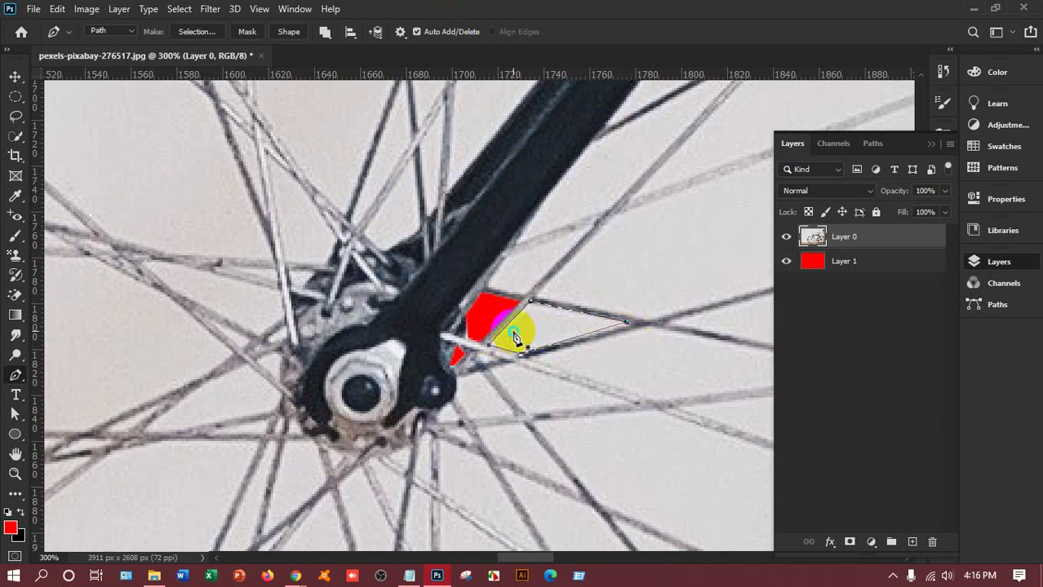
# Convert the pointed gap's path into a selection with 0-pixel feather and clear its background to red
pyautogui.rightClick(514, 331)
pyautogui.click(551, 288)
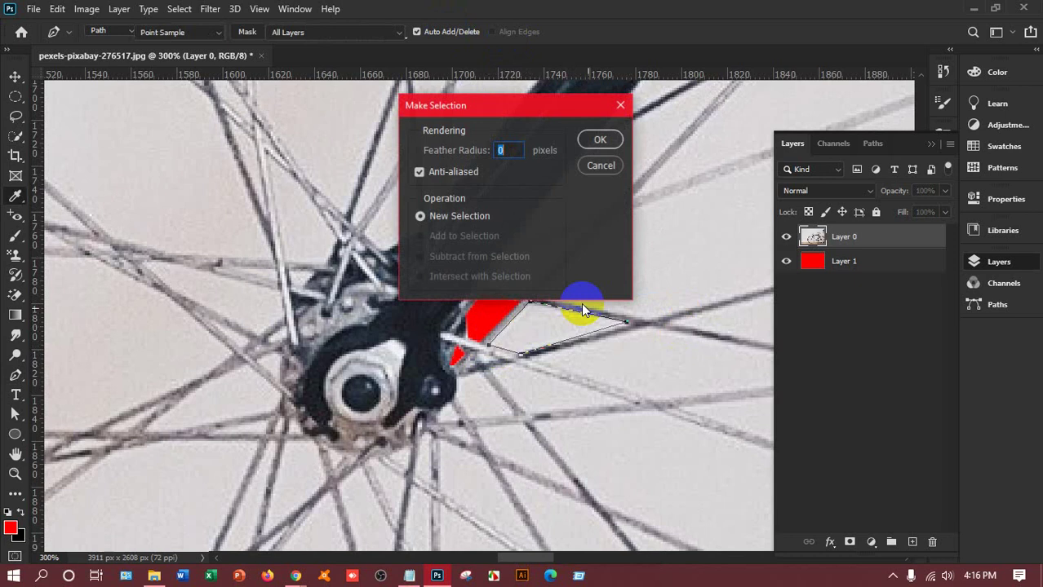
pyautogui.click(601, 142)
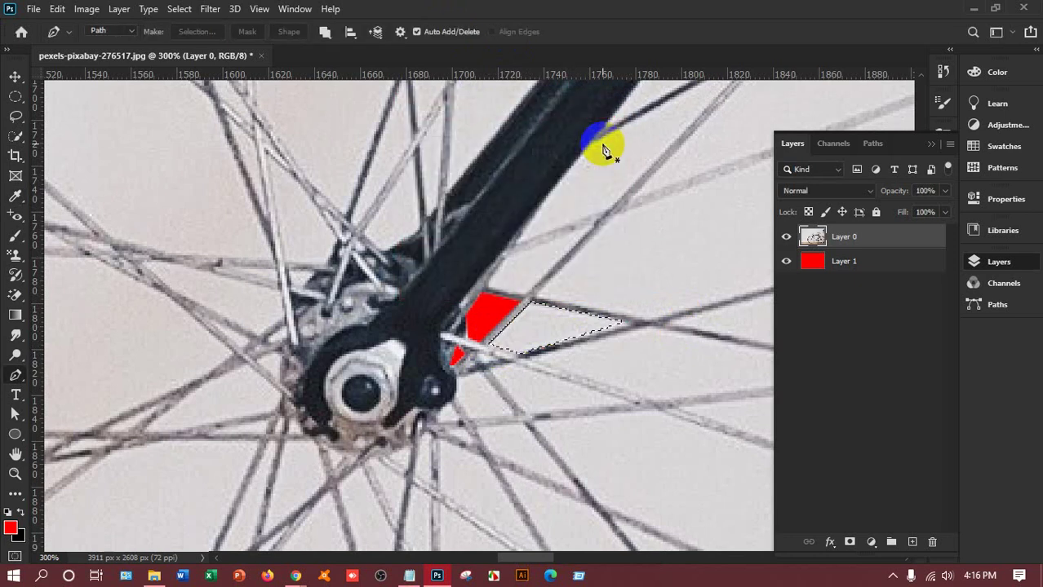
pyautogui.hotkey('alt', 'BackSpace')
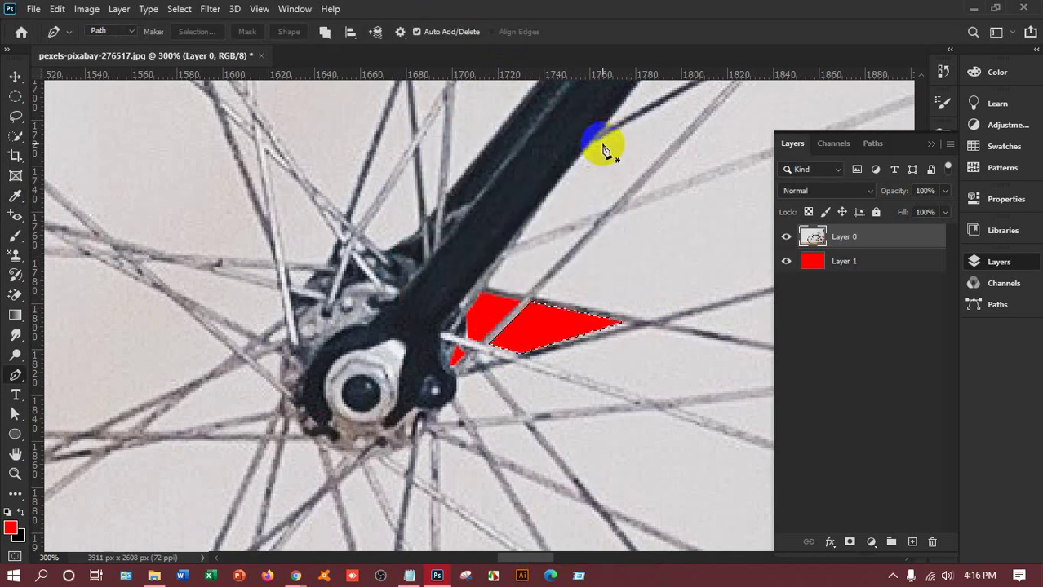
# Deselect the pointed gap, outline the tiny sliver beneath the bright spoke with a closed path and clear it to red
pyautogui.hotkey('ctrl', 'd')
pyautogui.scroll(-3, 489, 279)
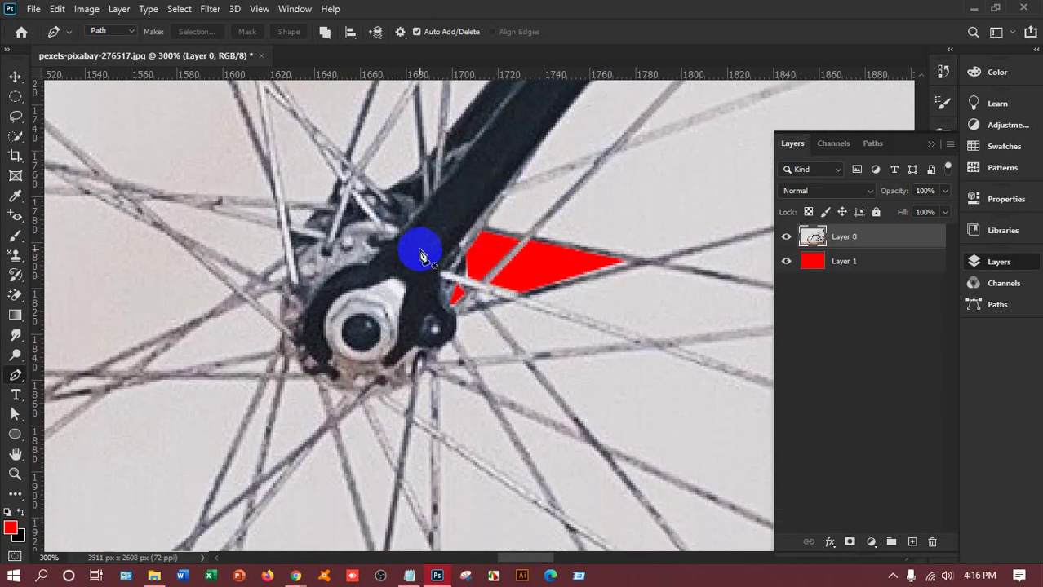
pyautogui.click(499, 304)
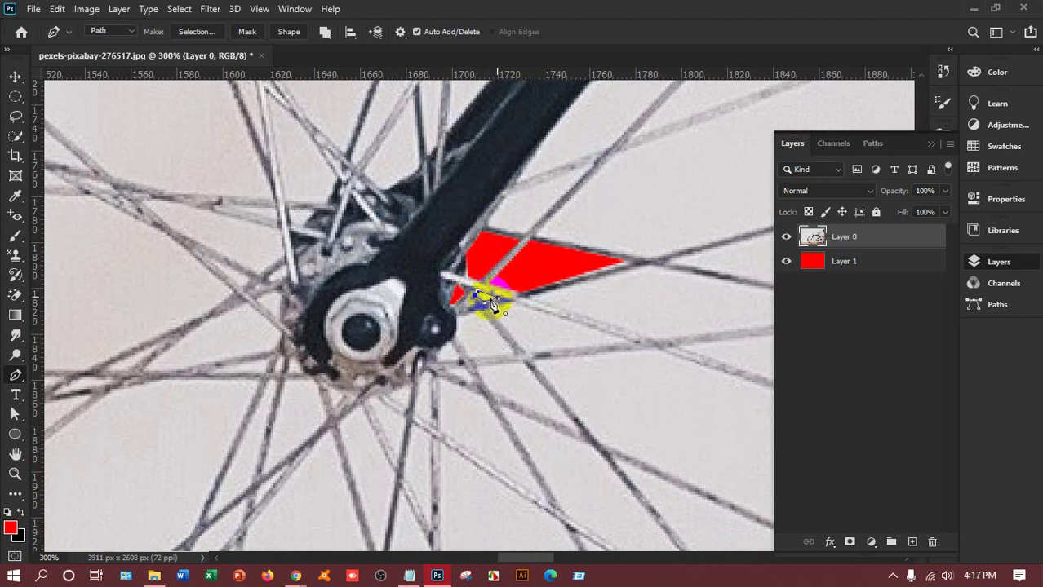
pyautogui.rightClick(486, 299)
pyautogui.click(539, 288)
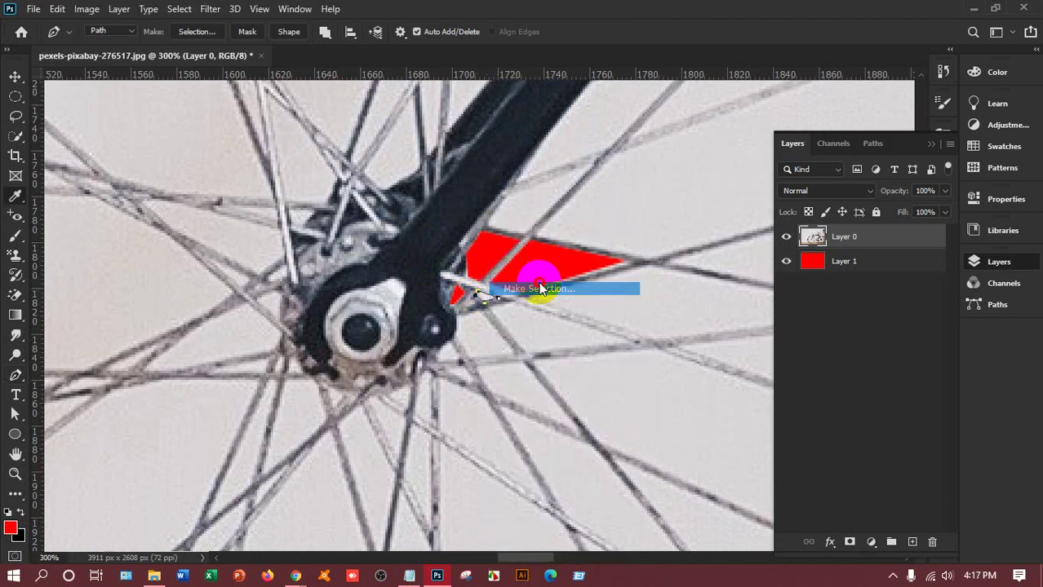
pyautogui.click(592, 140)
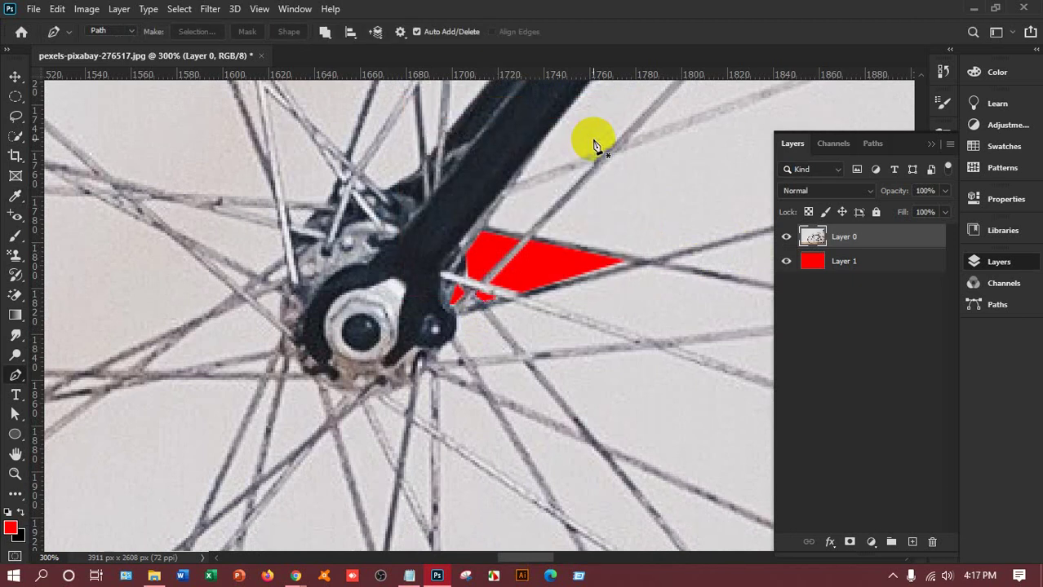
# Trace a closed Pen tool path around the long diamond-shaped spoke gap just below the cleared pointed gap
pyautogui.click(532, 303)
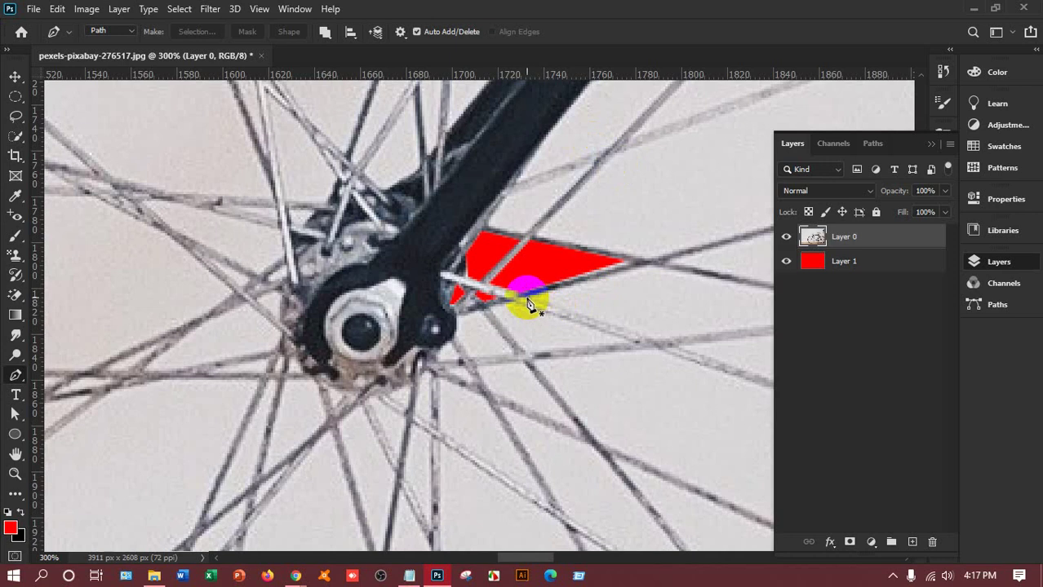
pyautogui.click(645, 265)
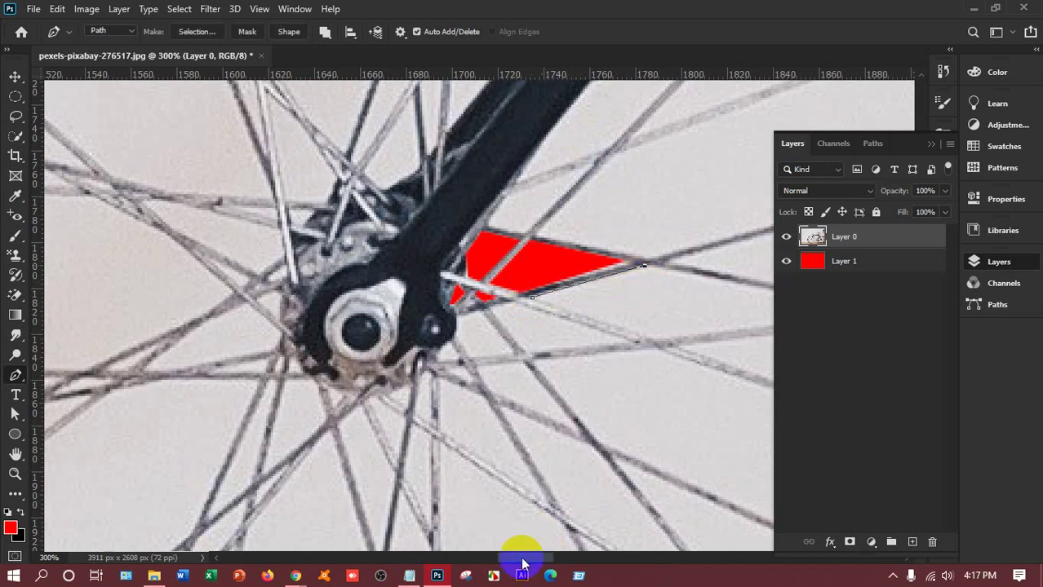
pyautogui.moveTo(517, 558); pyautogui.dragTo(531, 560)
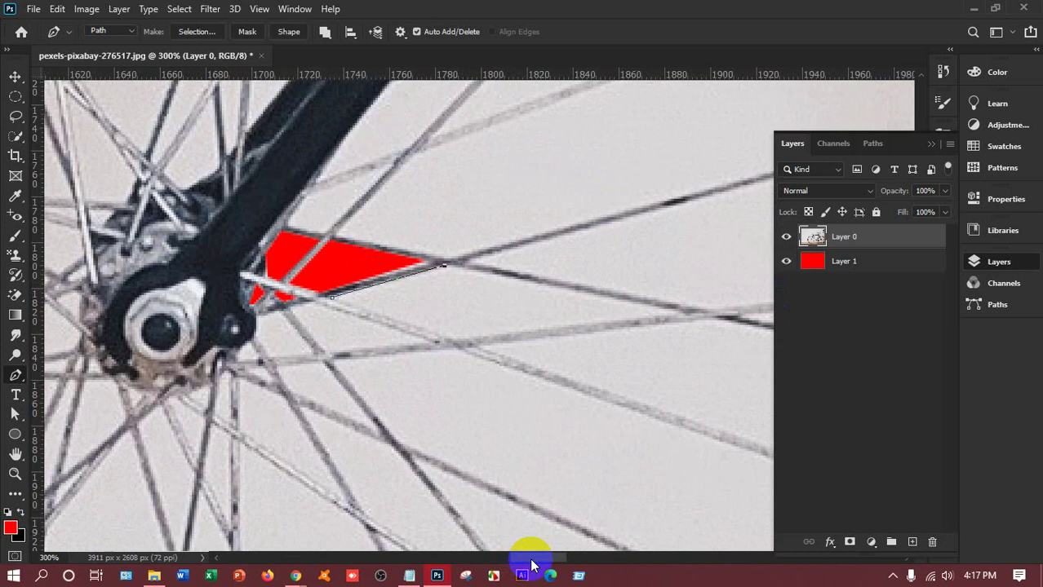
pyautogui.click(681, 315)
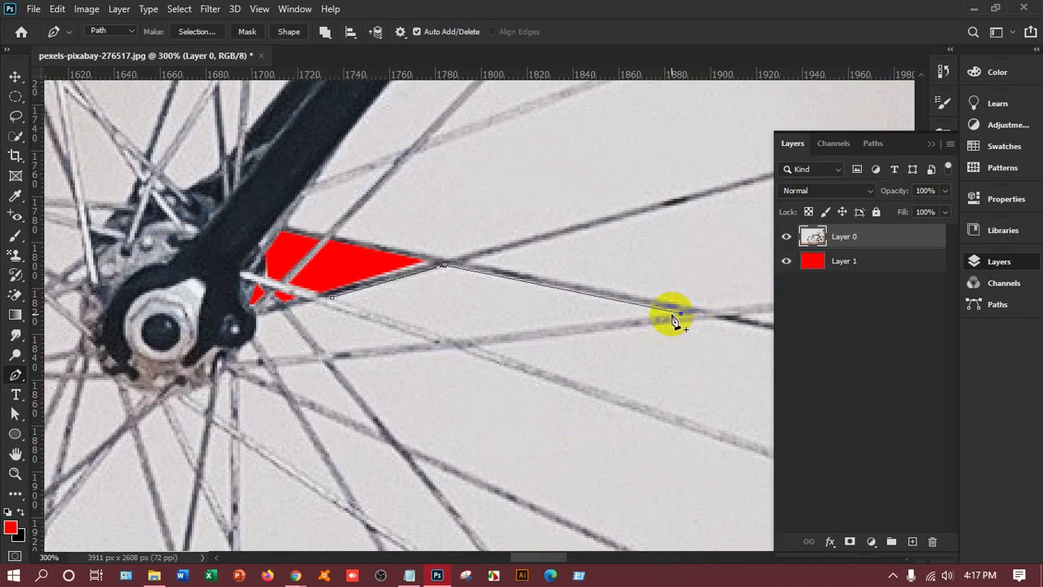
pyautogui.click(672, 315)
pyautogui.click(455, 341)
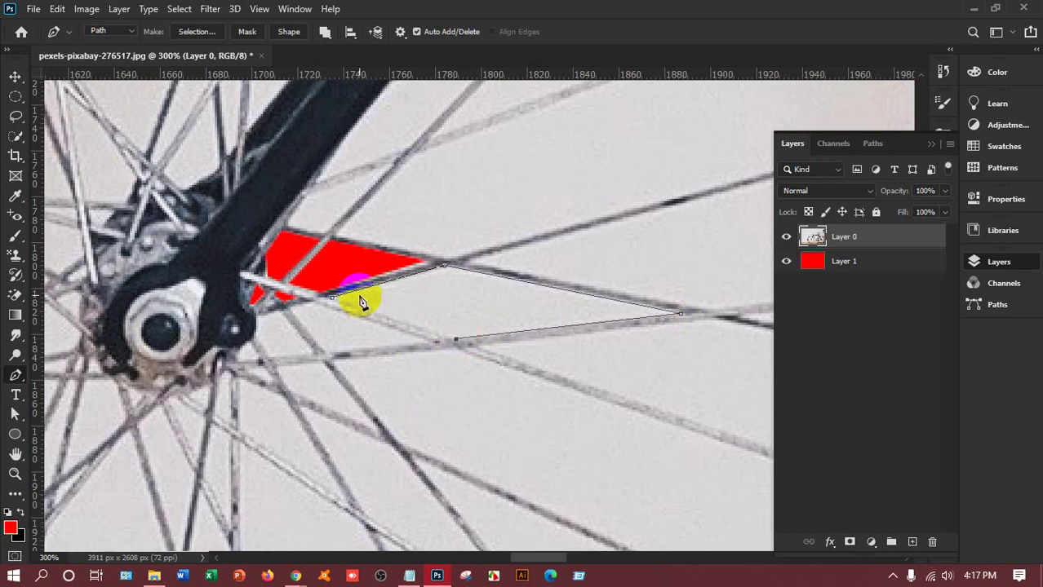
pyautogui.click(333, 299)
pyautogui.click(333, 305)
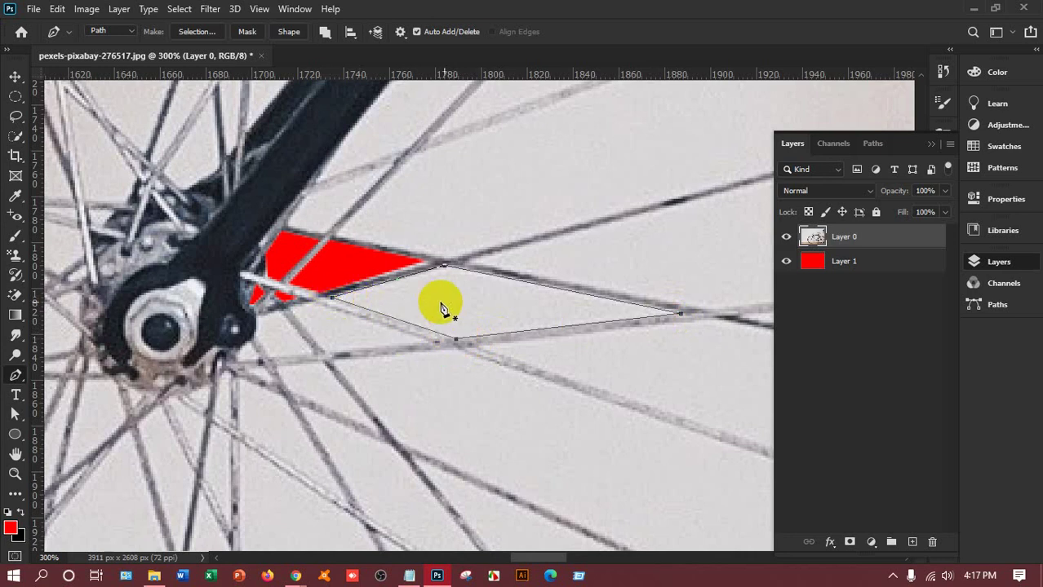
# Convert the diamond-shaped path into a selection with 0-pixel feather, clear it to red and deselect
pyautogui.rightClick(443, 304)
pyautogui.click(481, 289)
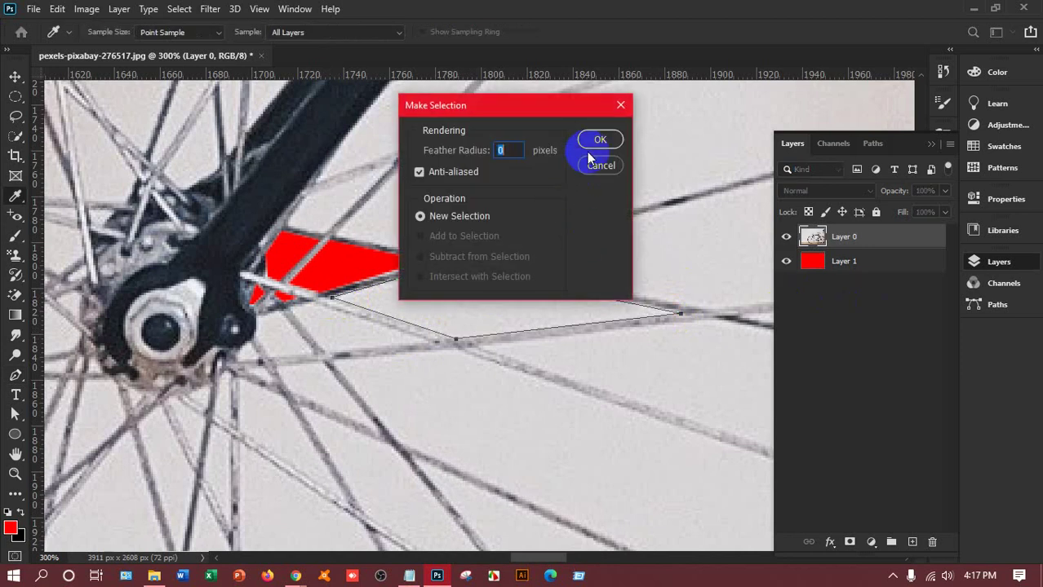
pyautogui.click(593, 140)
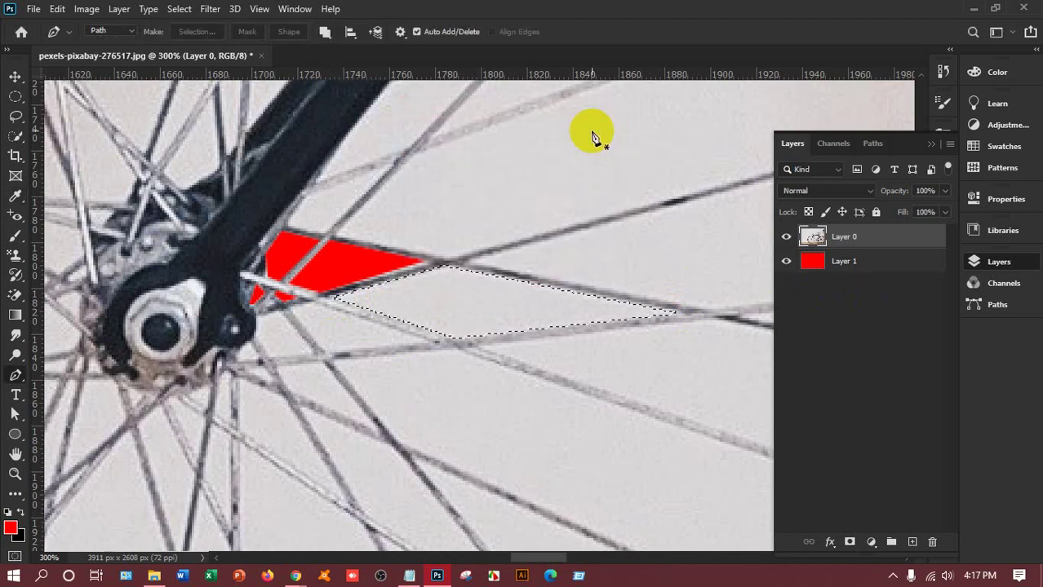
pyautogui.hotkey('alt', 'BackSpace')
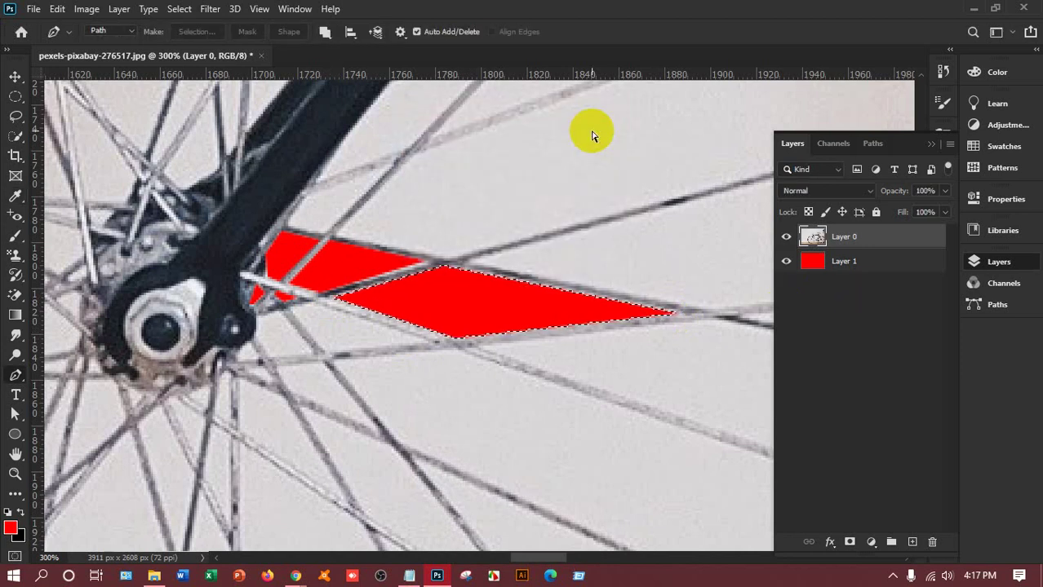
pyautogui.hotkey('ctrl', 'd')
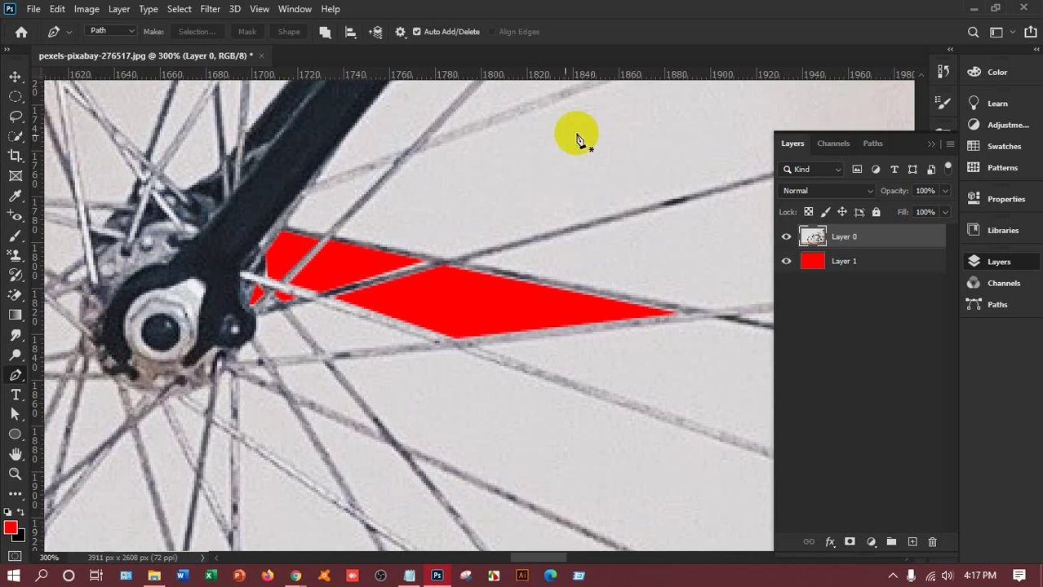
pyautogui.click(624, 295)
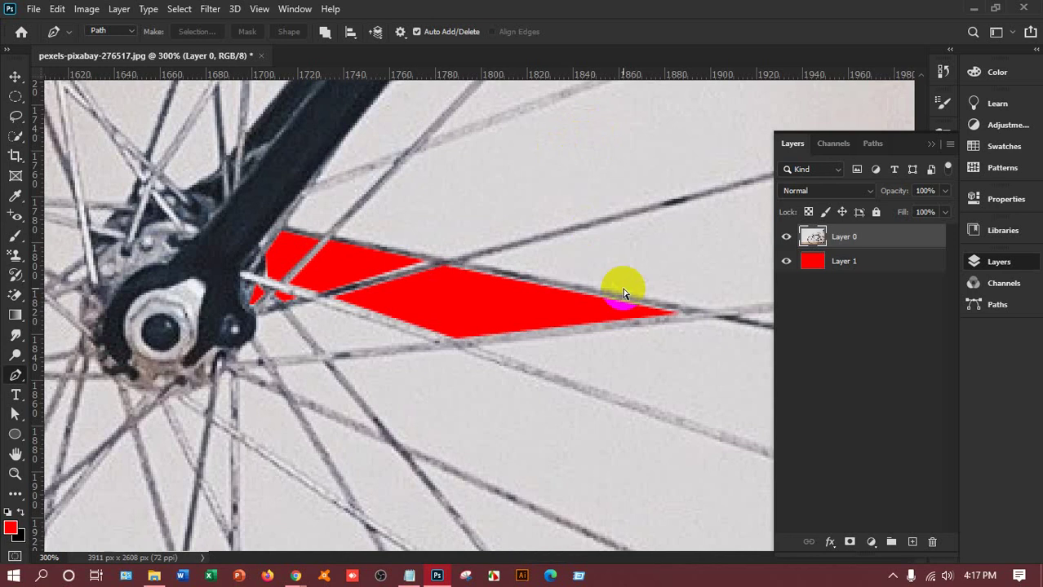
# Start a Pen tool path in the chainring's large lower opening, curving from beside the dark bolt along the inner rim's underside
pyautogui.hotkey('ctrl', '0')
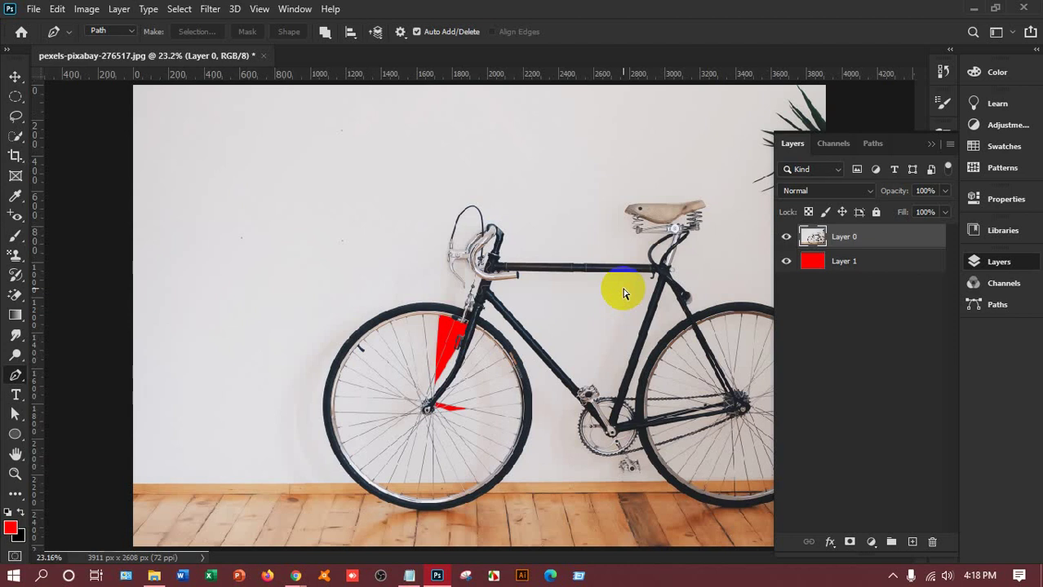
pyautogui.hotkey('ctrl', '+')
pyautogui.hotkey('ctrl', '+')
pyautogui.hotkey('ctrl', '+')
pyautogui.hotkey('ctrl', '+')
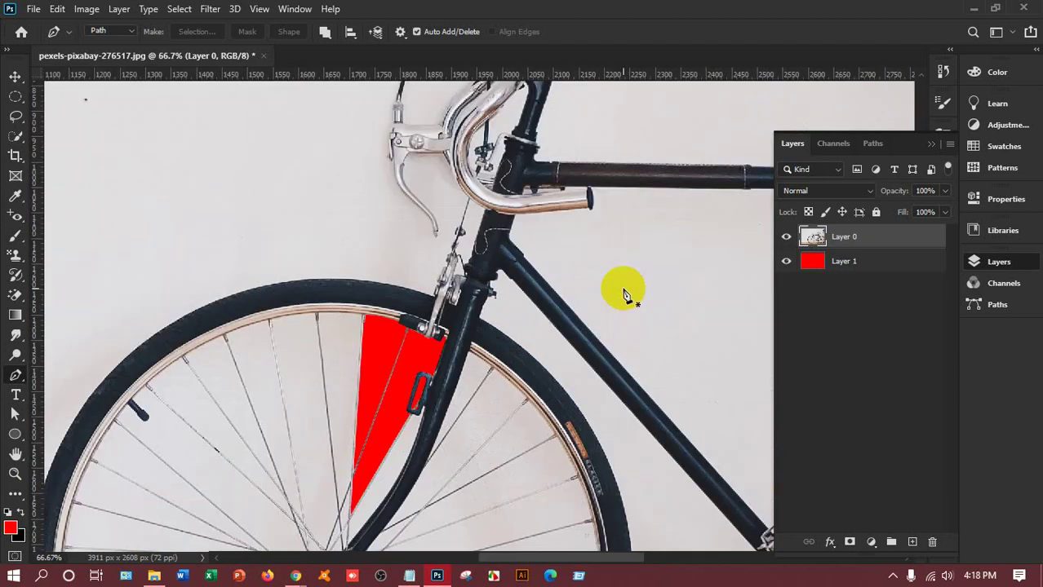
pyautogui.moveTo(542, 558); pyautogui.dragTo(606, 560)
pyautogui.scroll(-5, 614, 553)
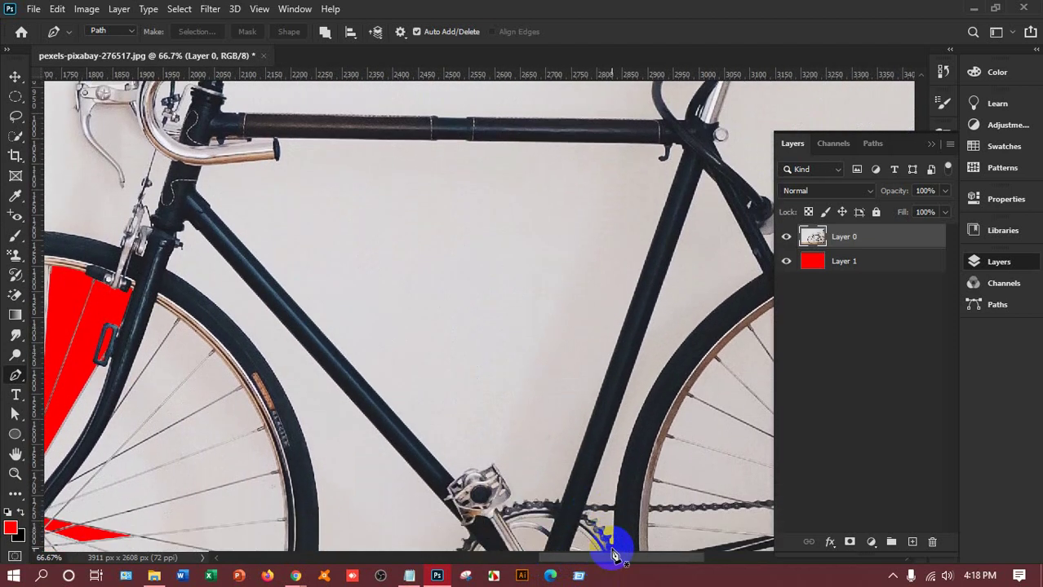
pyautogui.scroll(-3, 637, 547)
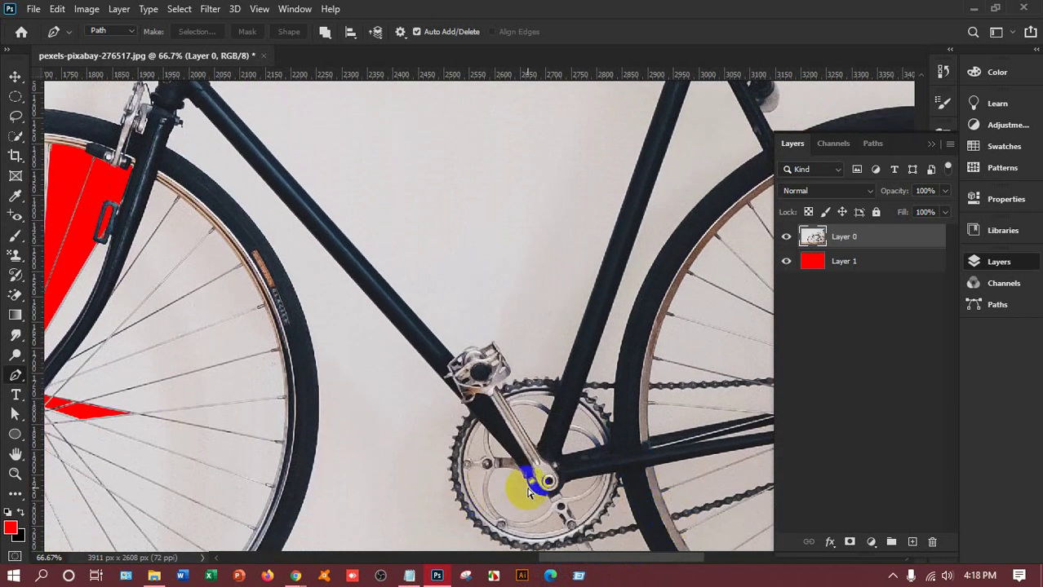
pyautogui.scroll(3, 528, 492)
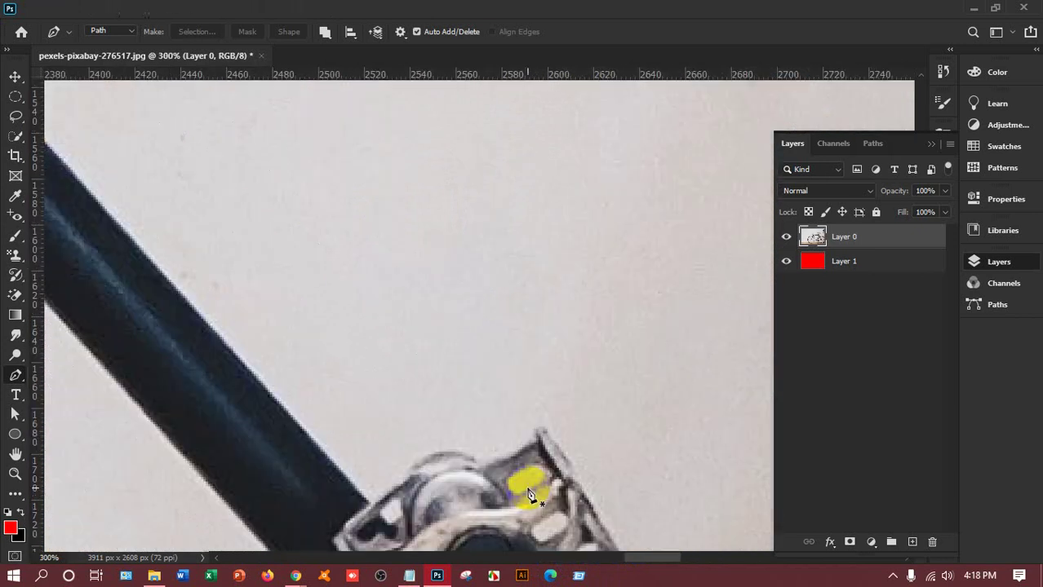
pyautogui.scroll(-5, 522, 553)
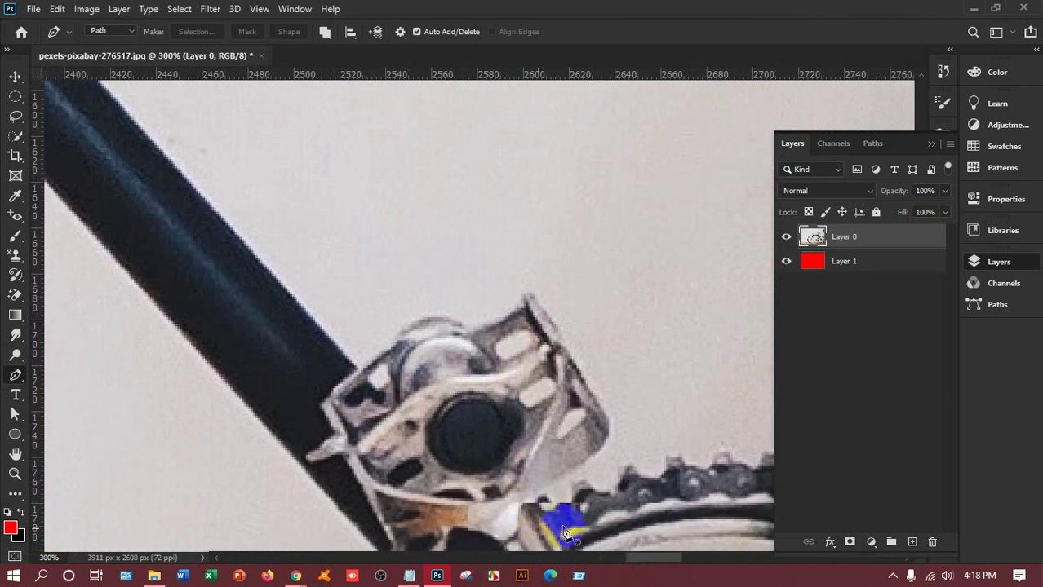
pyautogui.scroll(-5, 662, 494)
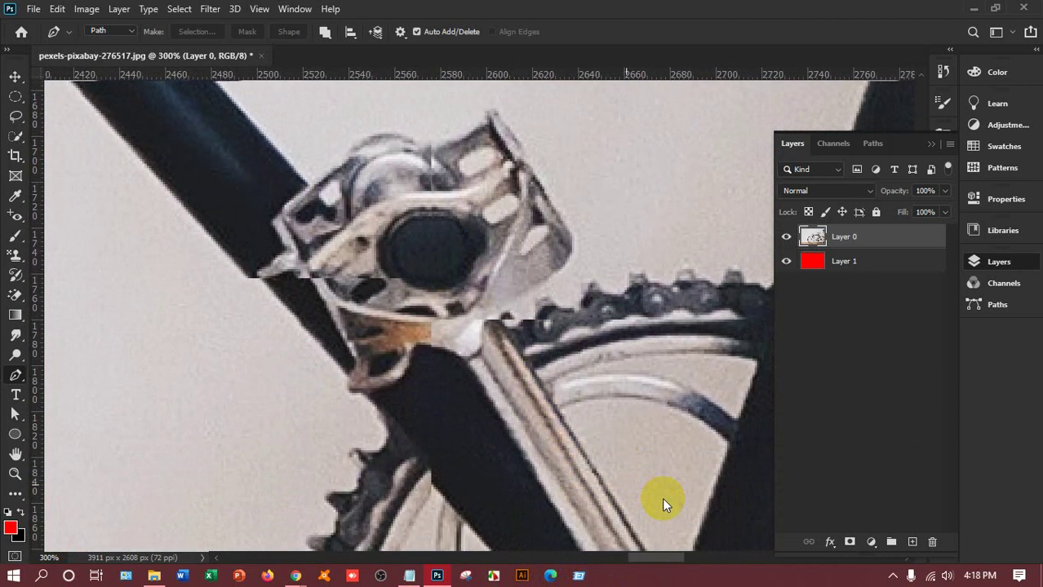
pyautogui.scroll(-6, 654, 507)
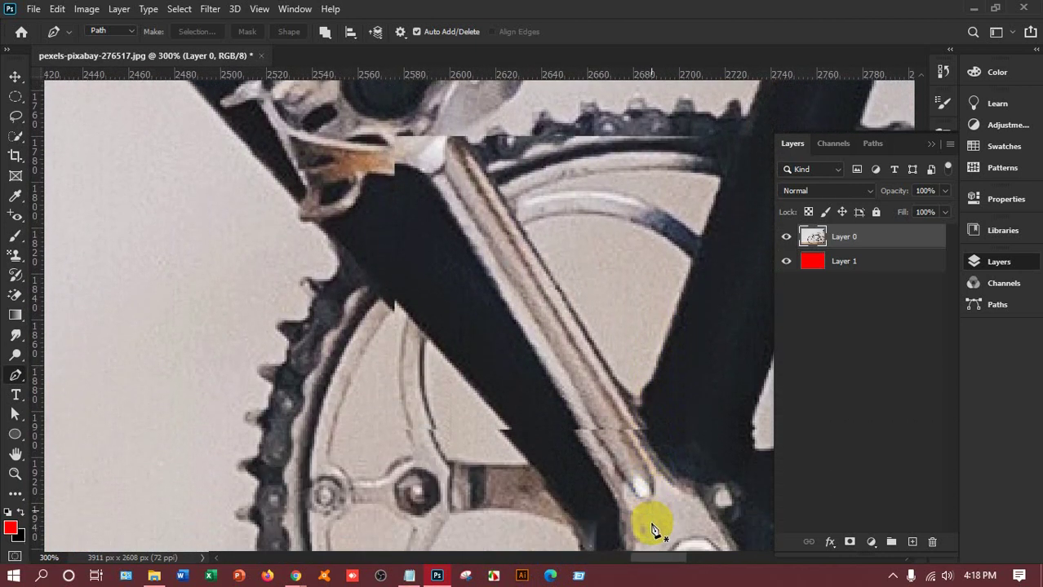
pyautogui.scroll(-3, 654, 528)
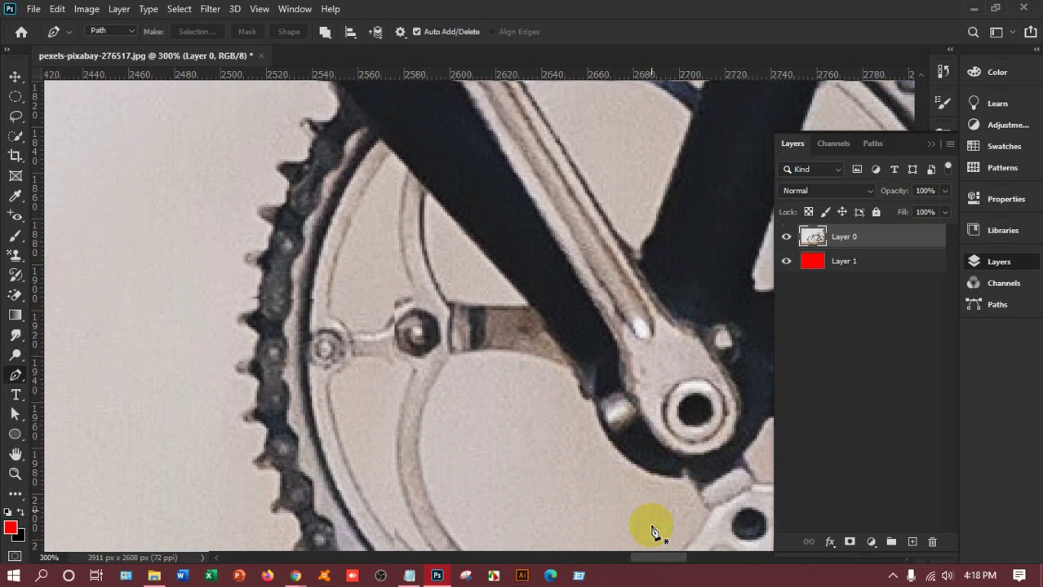
pyautogui.scroll(-1, 649, 526)
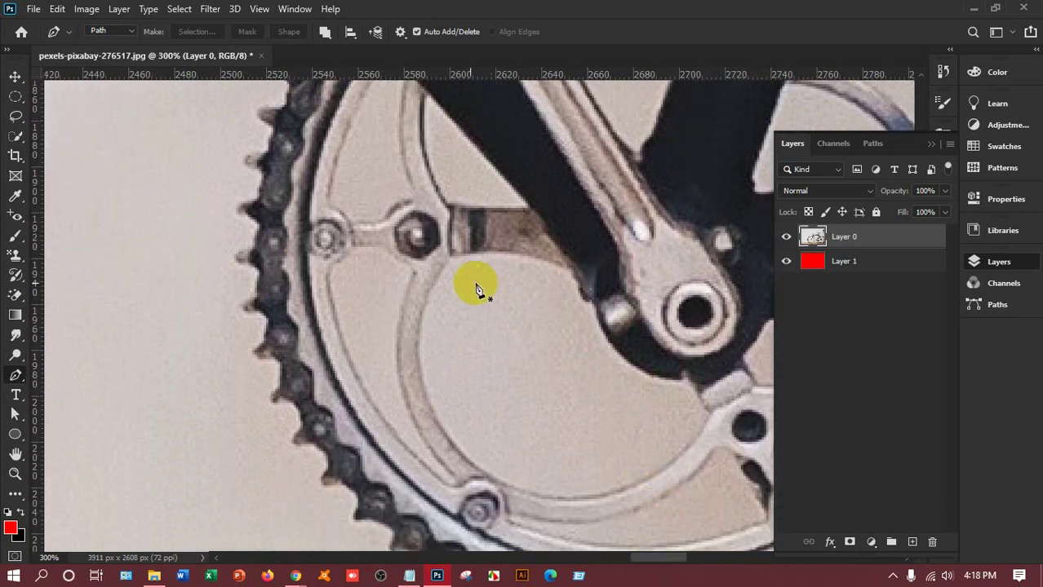
pyautogui.click(446, 262)
pyautogui.moveTo(452, 272); pyautogui.dragTo(447, 266)
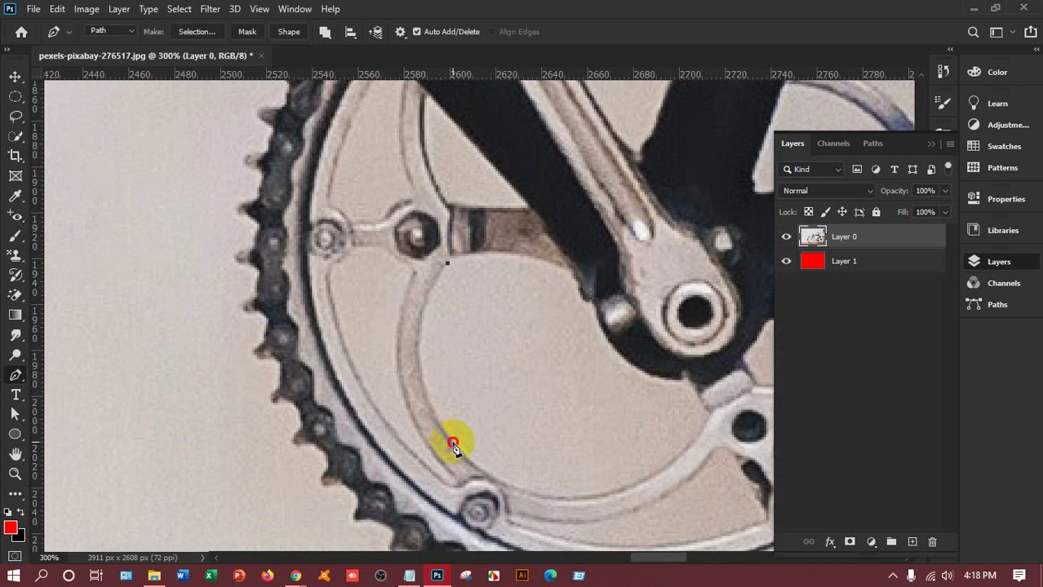
pyautogui.moveTo(453, 445); pyautogui.dragTo(523, 540)
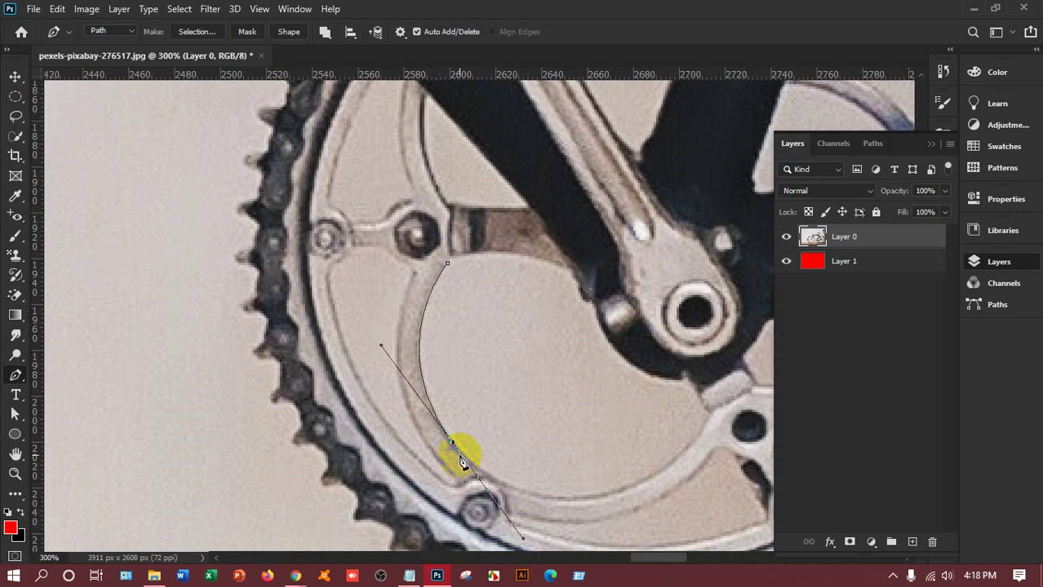
pyautogui.click(452, 443)
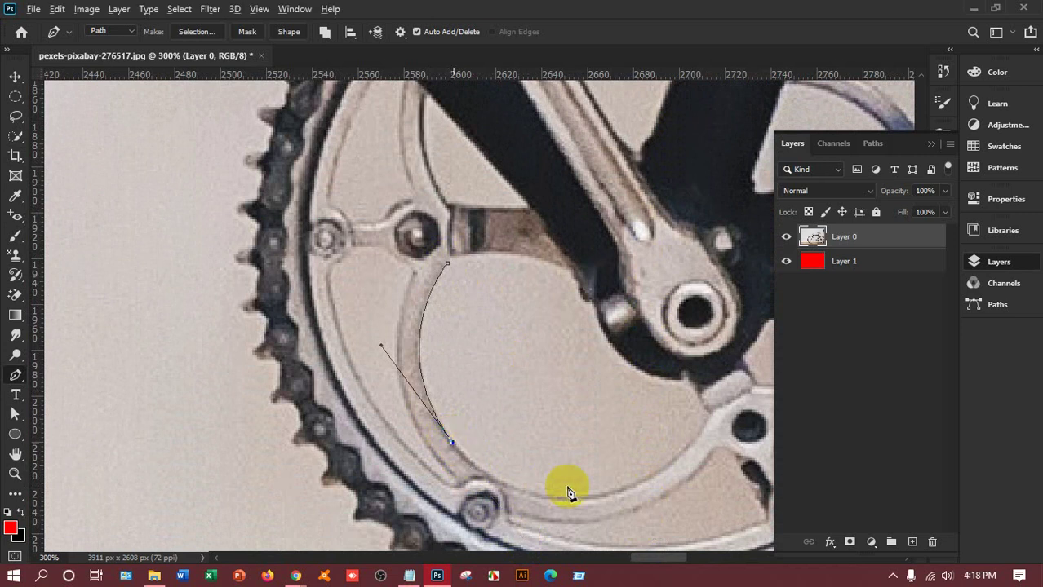
pyautogui.moveTo(640, 485); pyautogui.dragTo(768, 440)
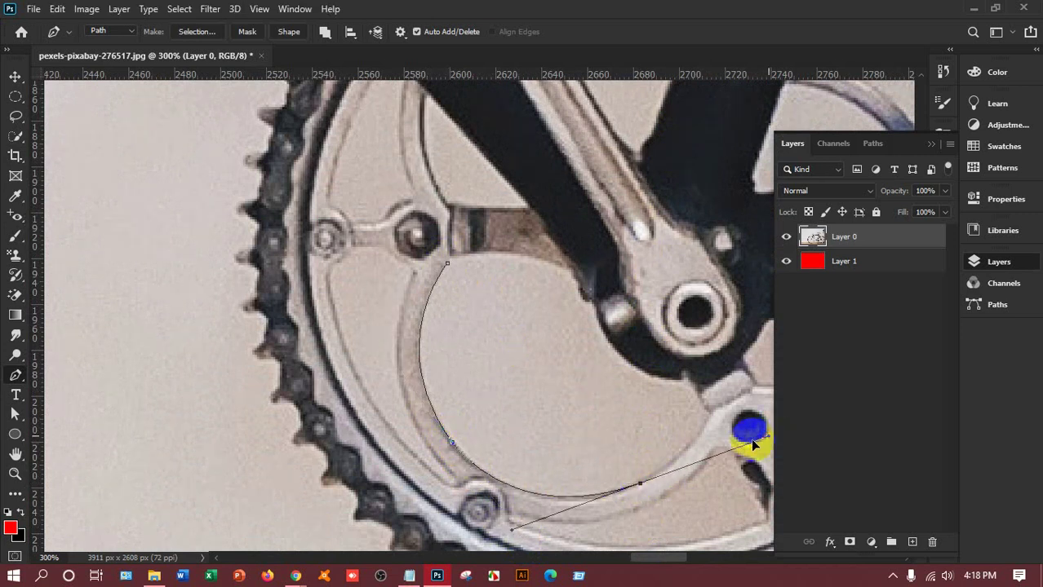
pyautogui.click(641, 486)
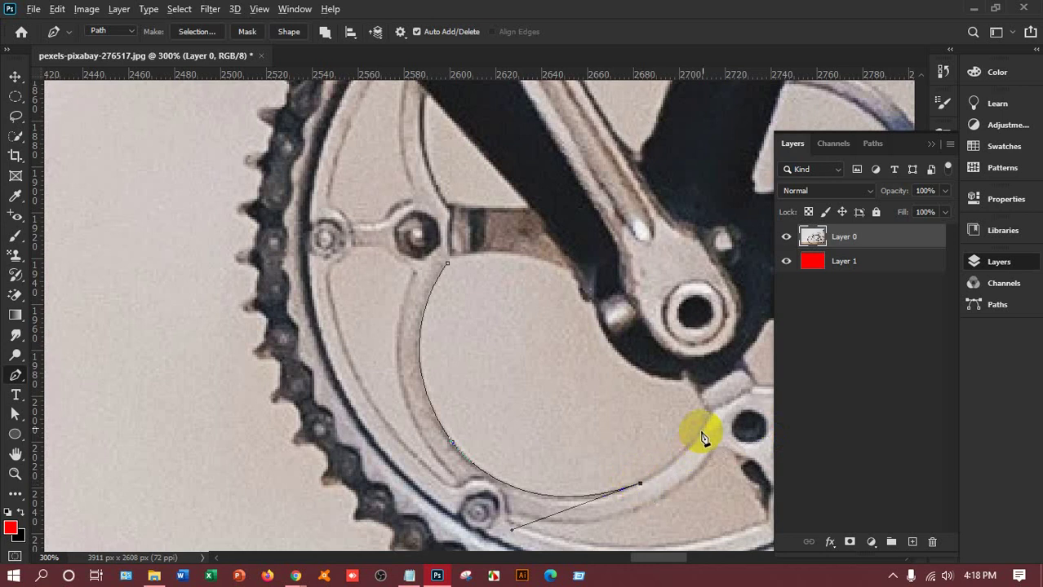
# Continue the Pen tool path up the inner rim to the bolt arm and around the dark crank hub's lower edge
pyautogui.moveTo(709, 418); pyautogui.dragTo(731, 371)
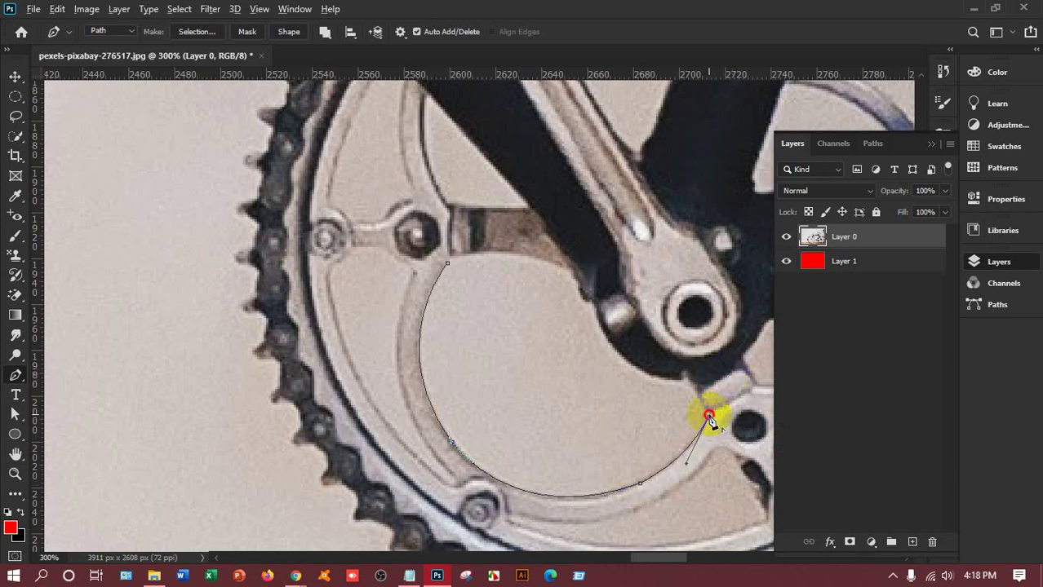
pyautogui.moveTo(709, 418); pyautogui.dragTo(690, 384)
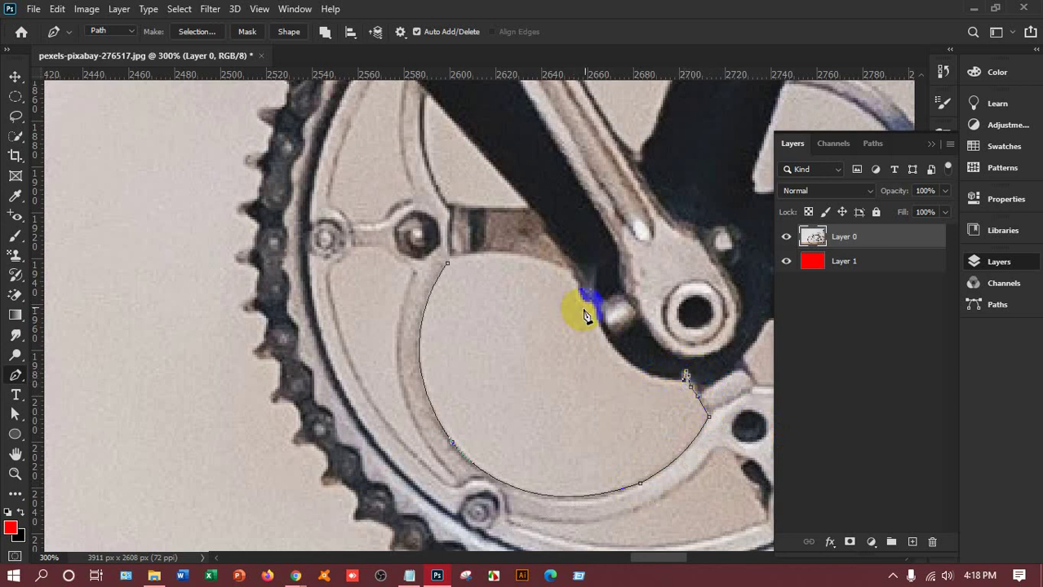
pyautogui.moveTo(595, 308); pyautogui.dragTo(576, 226)
# Undo the first closing curve, trace the brown bar's underside with shorter curved segments and close the path beside the dark bolt
pyautogui.moveTo(449, 264); pyautogui.dragTo(344, 296)
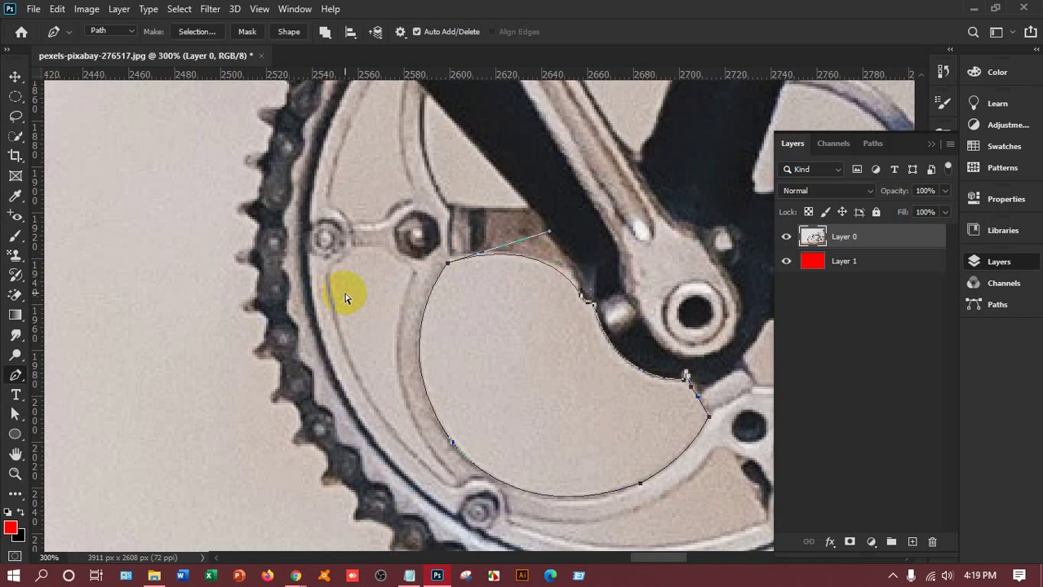
pyautogui.hotkey('ctrl', 'z')
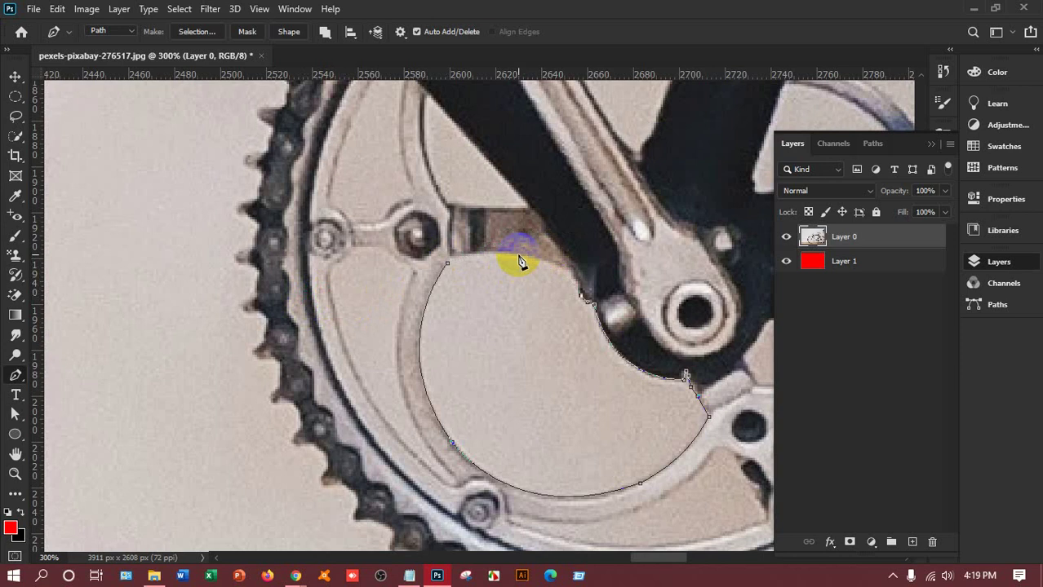
pyautogui.moveTo(520, 261); pyautogui.dragTo(453, 259)
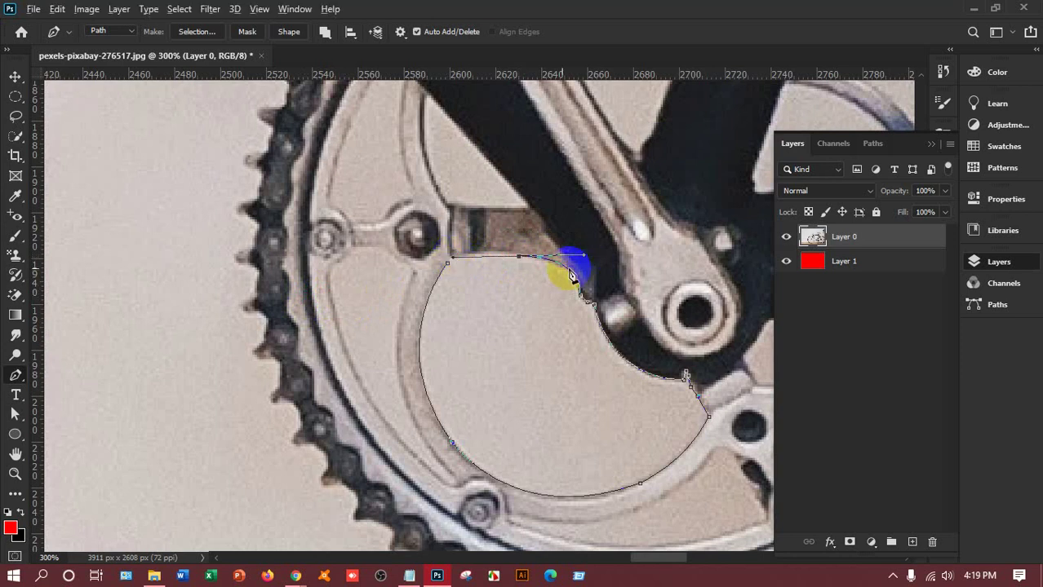
pyautogui.keyDown('alt'); pyautogui.click(519, 257); pyautogui.keyUp('alt')
pyautogui.moveTo(448, 273)
pyautogui.mouseDown()
pyautogui.moveTo(470, 257)
pyautogui.moveTo(432, 266)
pyautogui.moveTo(471, 263)
pyautogui.mouseUp()
pyautogui.keyDown('alt'); pyautogui.click(468, 258); pyautogui.keyUp('alt')
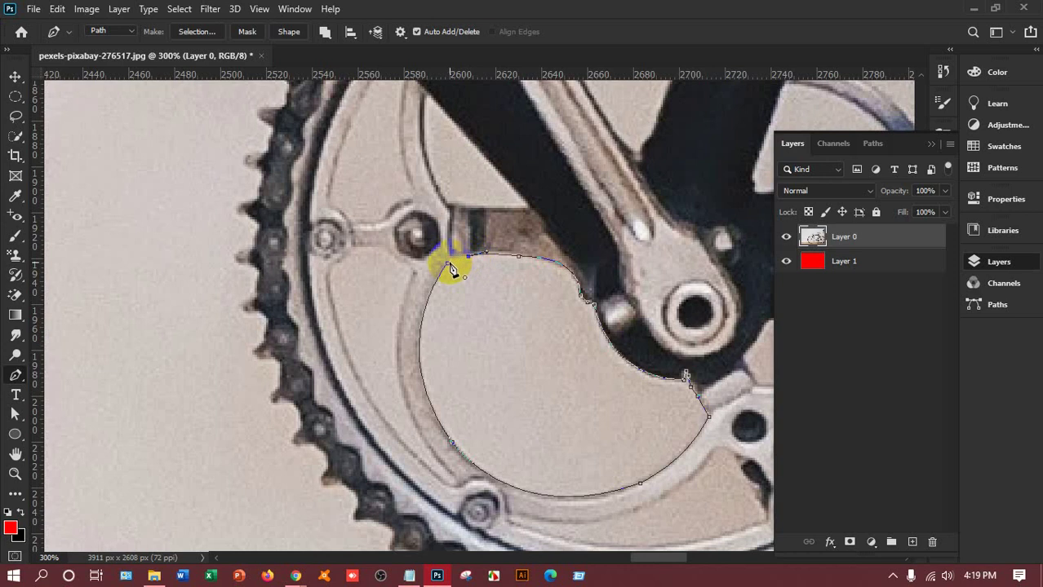
pyautogui.moveTo(439, 266); pyautogui.dragTo(453, 273)
# Convert the large chainring opening's path into a selection with 0-pixel feather, clear it to red and deselect
pyautogui.rightClick(474, 292)
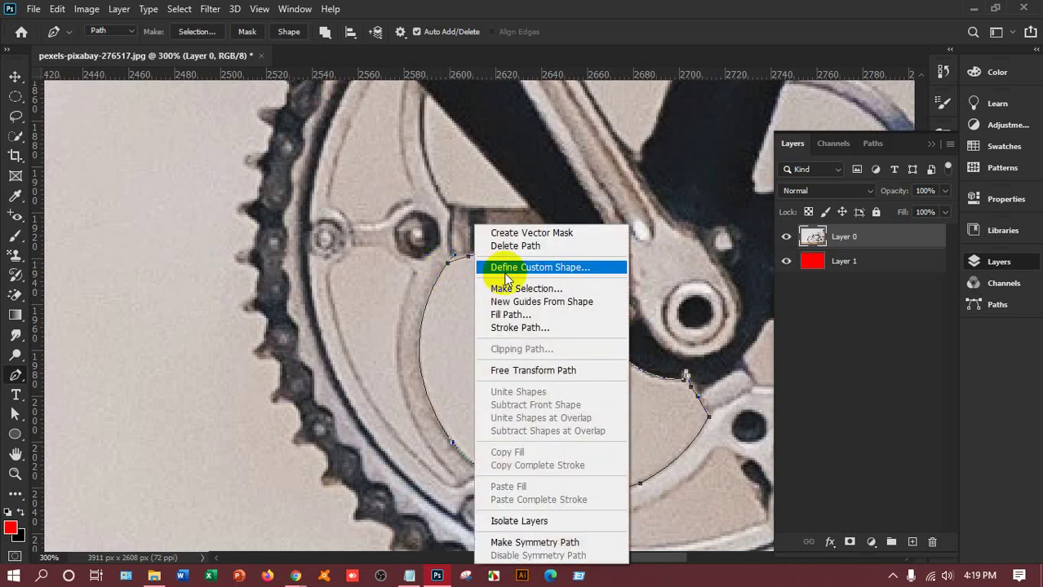
pyautogui.click(542, 287)
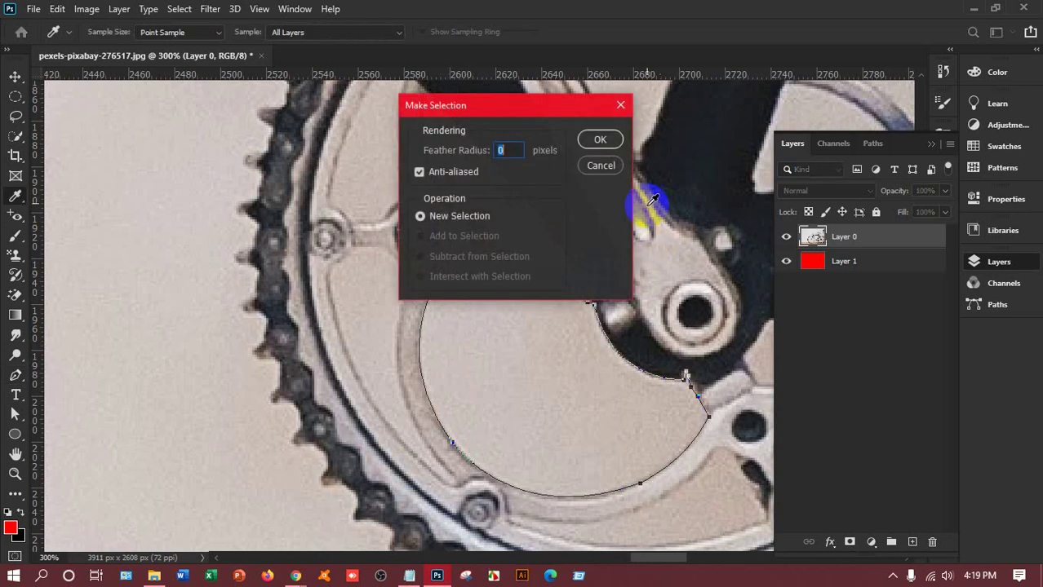
pyautogui.click(608, 162)
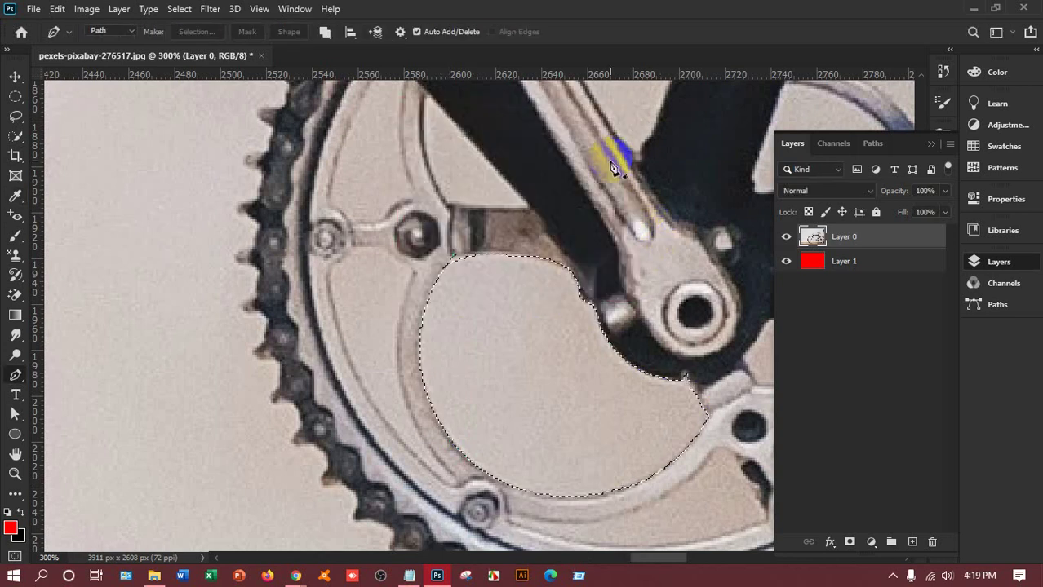
pyautogui.hotkey('alt', 'BackSpace')
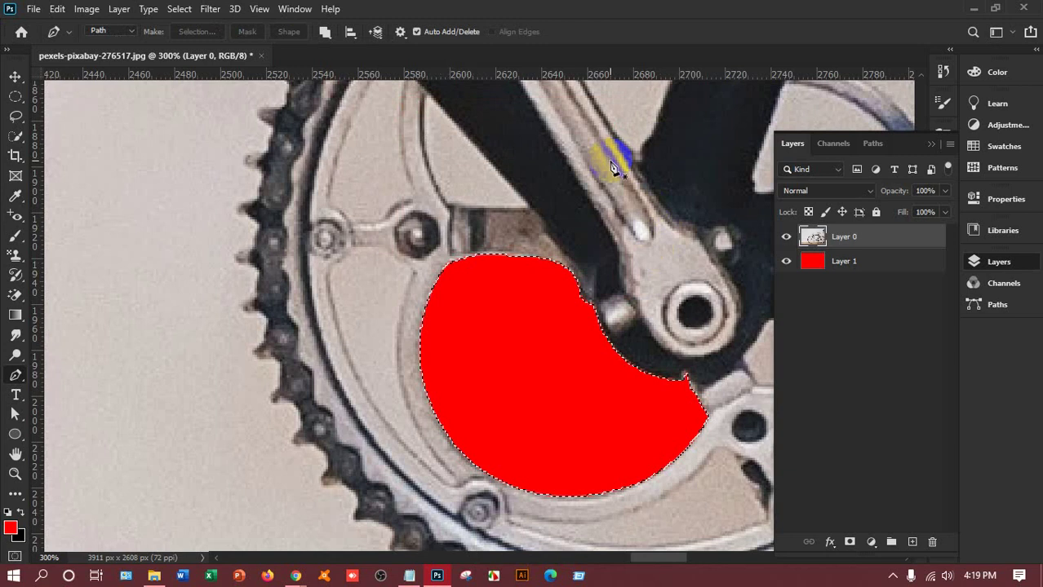
pyautogui.hotkey('ctrl', 'd')
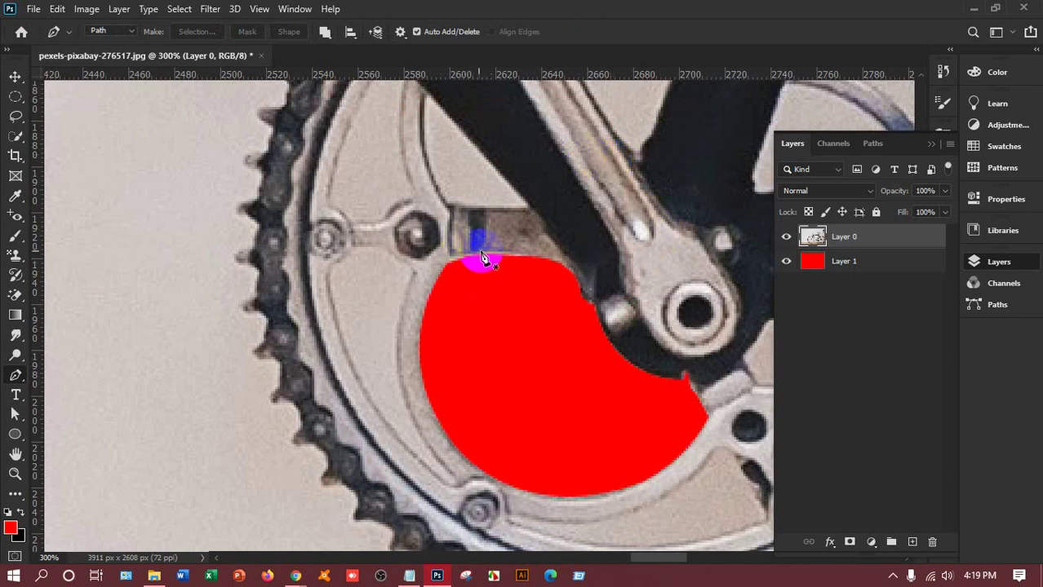
# Clear the leftover fringe at the opening's upper corner and under the brown bar to red with small elliptical selections, then deselect
pyautogui.click(13, 99)
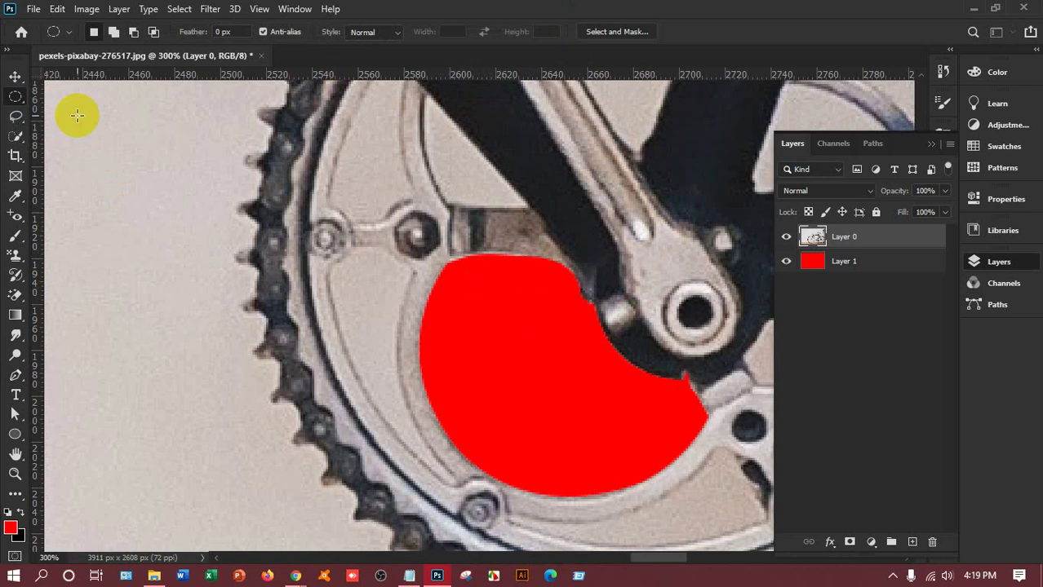
pyautogui.moveTo(461, 271); pyautogui.dragTo(575, 361)
pyautogui.moveTo(526, 300); pyautogui.dragTo(531, 333)
pyautogui.moveTo(461, 265); pyautogui.dragTo(485, 290)
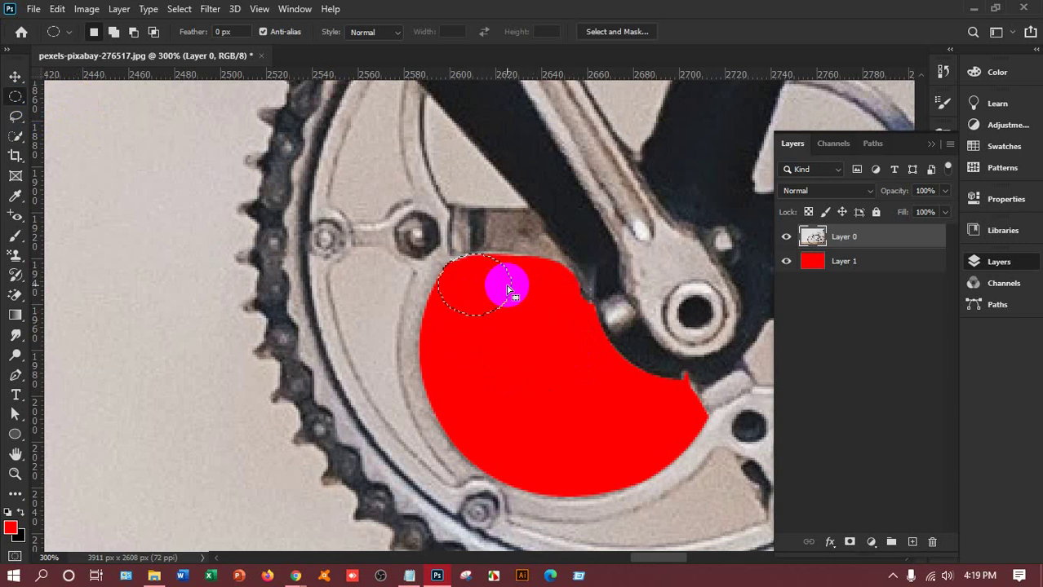
pyautogui.press('Down')
pyautogui.press('Left')
pyautogui.press('Up')
pyautogui.press('Up')
pyautogui.press('Right')
pyautogui.hotkey('ctrl', 'd')
pyautogui.moveTo(460, 266)
pyautogui.mouseDown()
pyautogui.moveTo(483, 292)
pyautogui.moveTo(461, 277)
pyautogui.mouseUp()
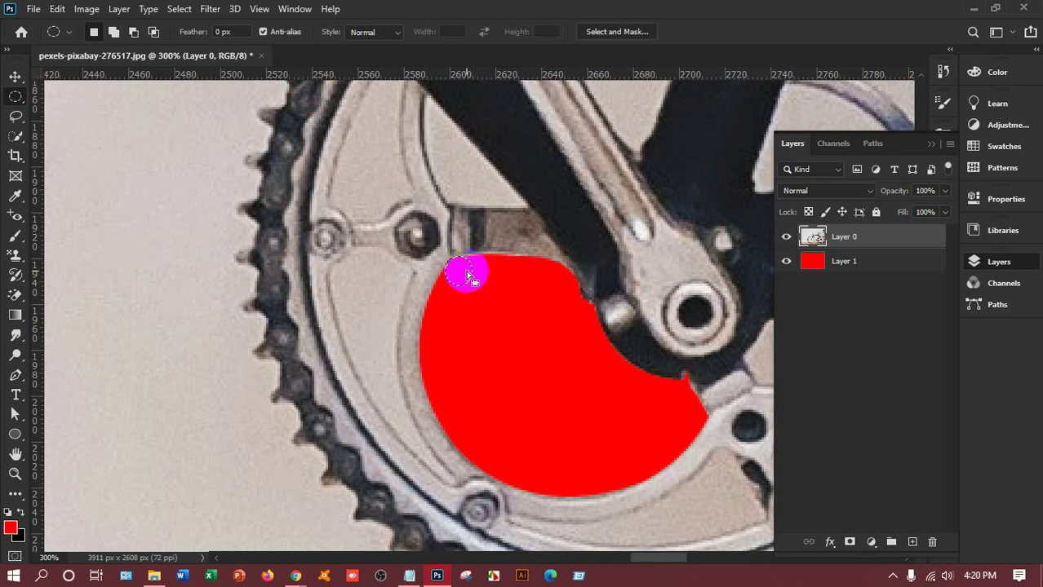
pyautogui.click(600, 226)
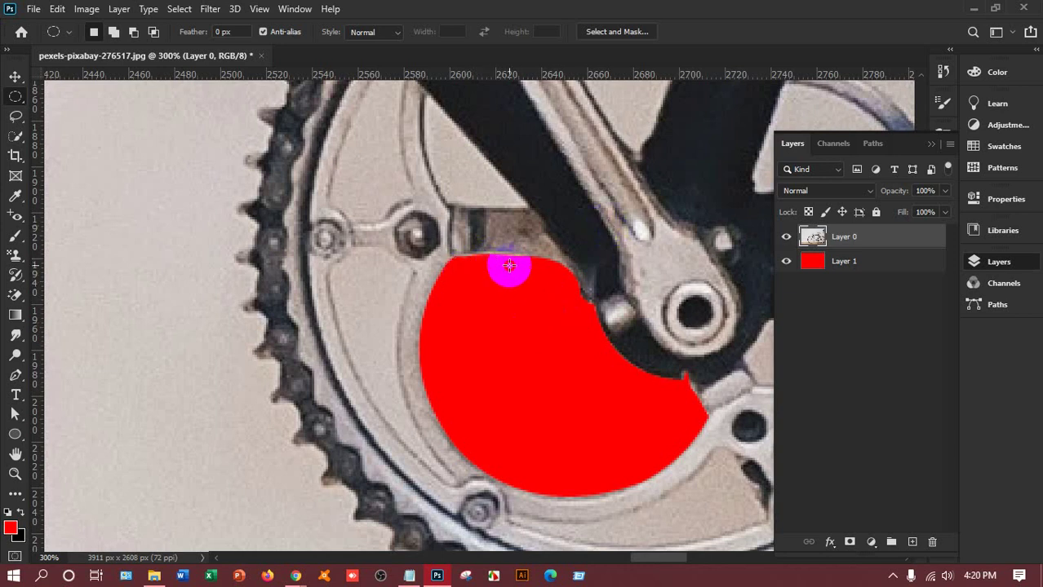
pyautogui.moveTo(489, 252); pyautogui.dragTo(505, 277)
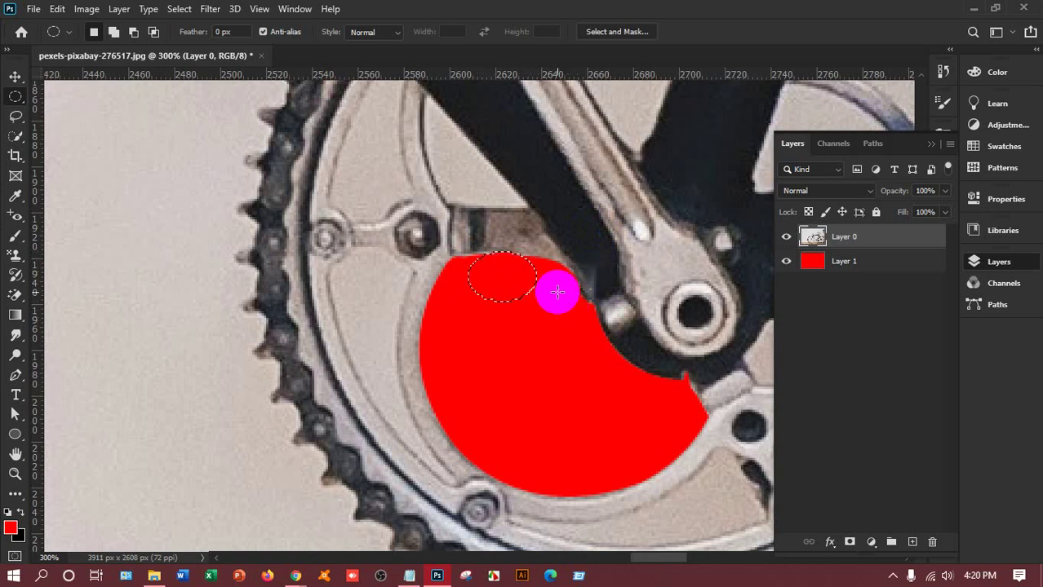
pyautogui.moveTo(508, 278); pyautogui.dragTo(482, 281)
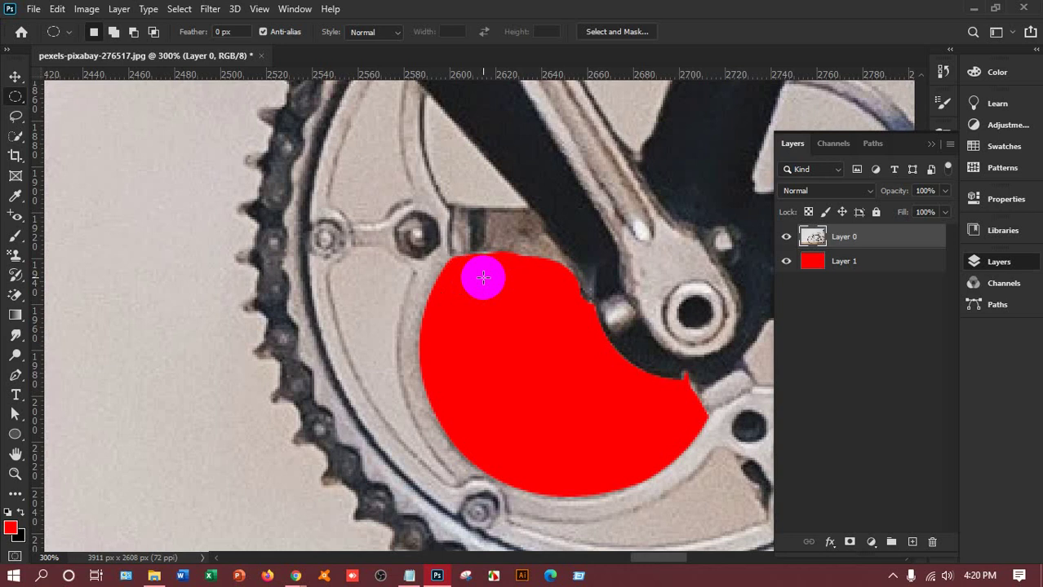
# Start a new Pen tool path at the corner where the black fork meets the front tyre's outer edge
pyautogui.hotkey('ctrl', '0')
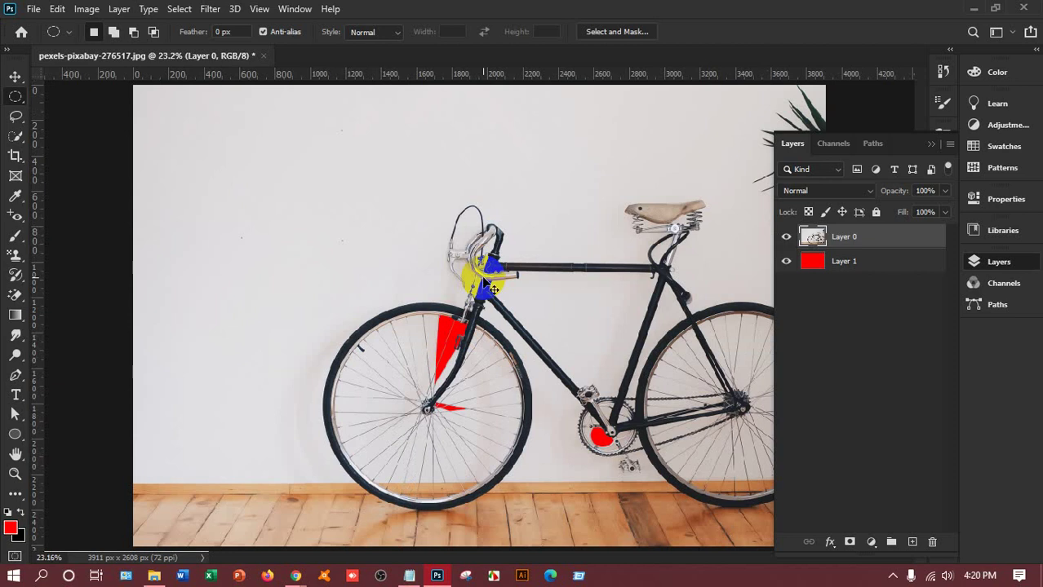
pyautogui.scroll(10, 487, 281)
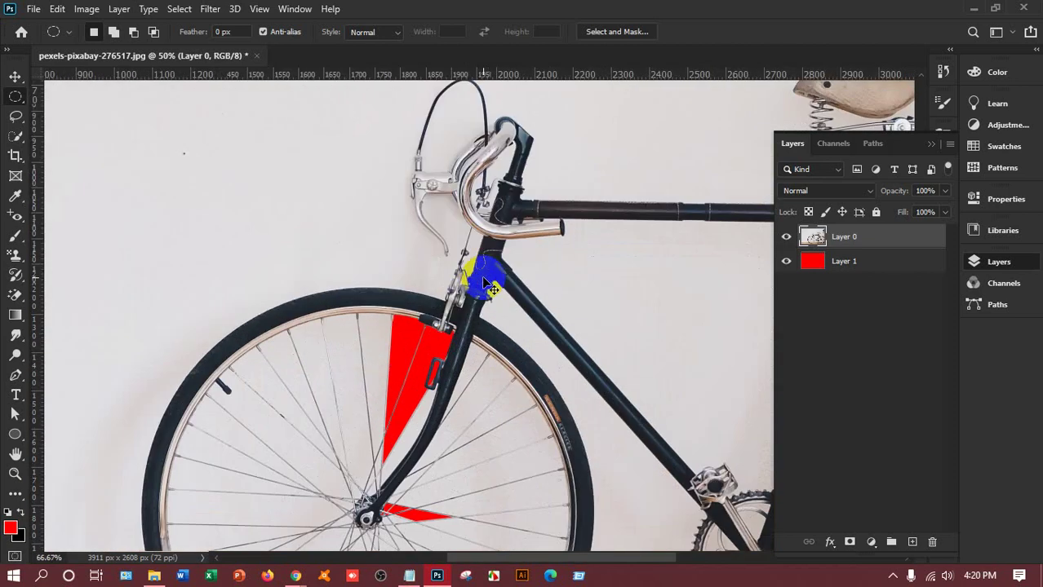
pyautogui.scroll(2, 487, 281)
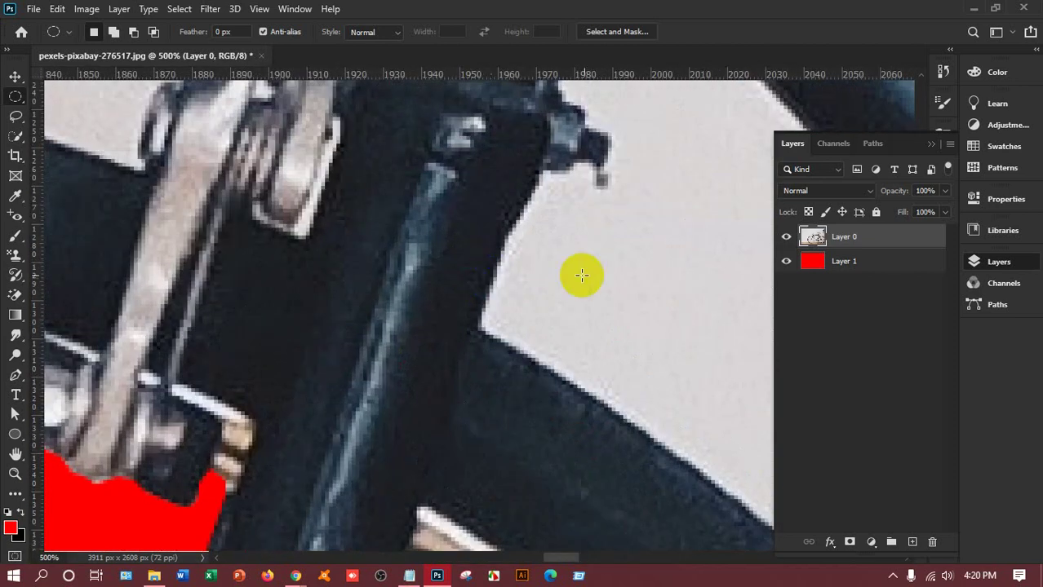
pyautogui.scroll(2, 639, 245)
pyautogui.scroll(2, 639, 246)
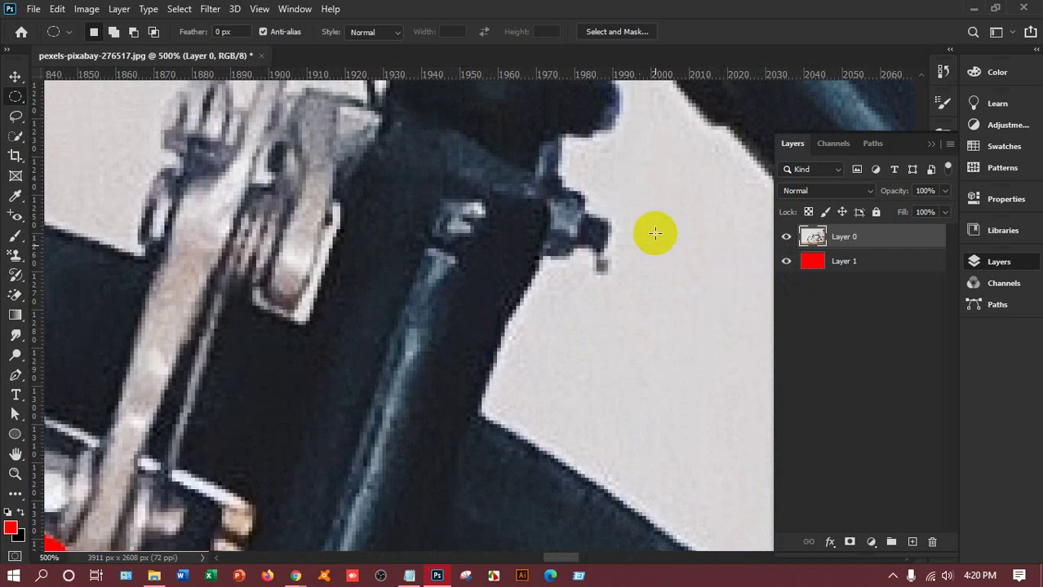
pyautogui.scroll(-2, 633, 299)
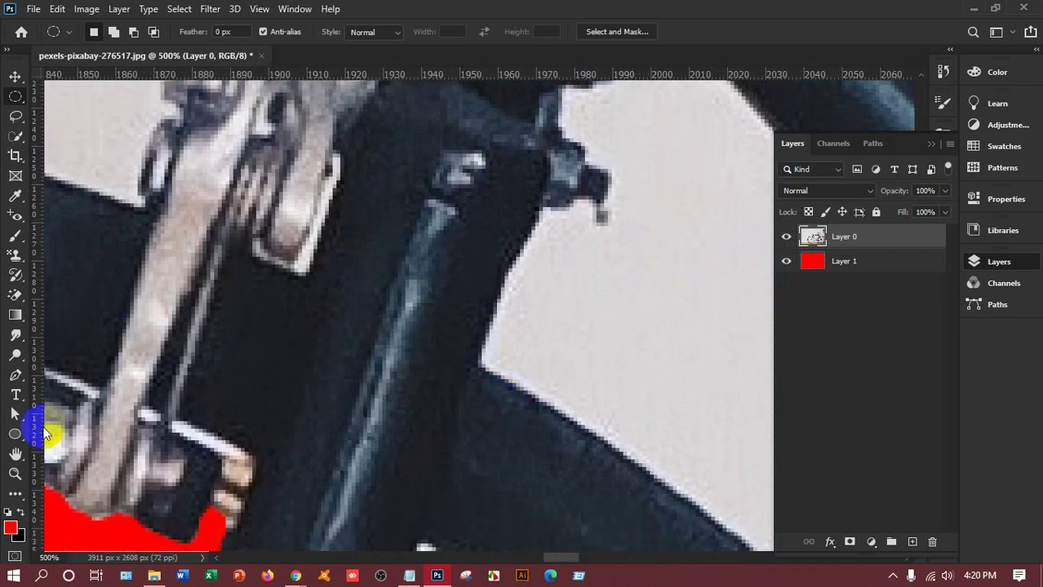
pyautogui.click(15, 375)
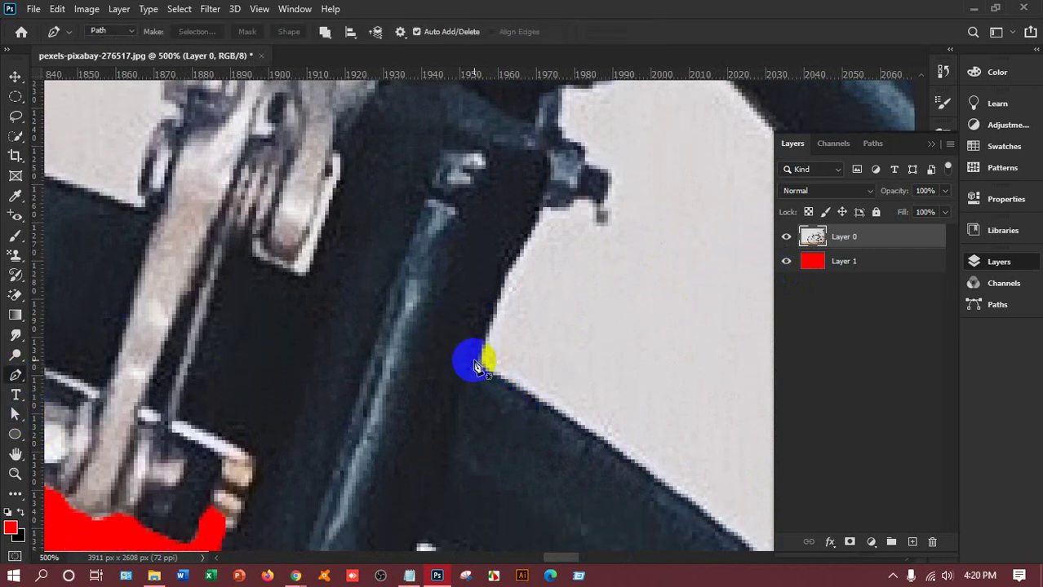
pyautogui.scroll(-2, 507, 375)
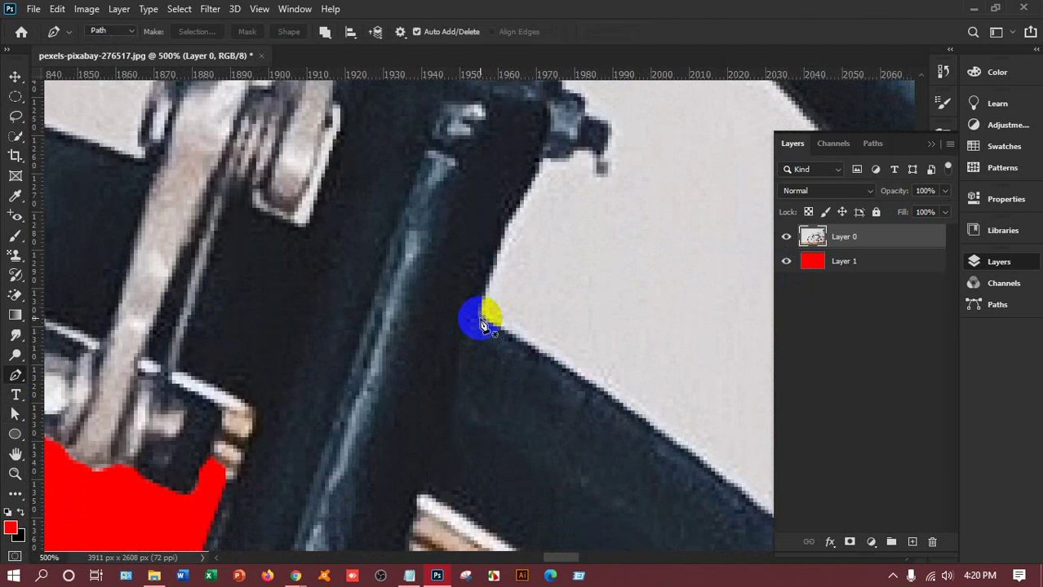
pyautogui.scroll(-1, 603, 413)
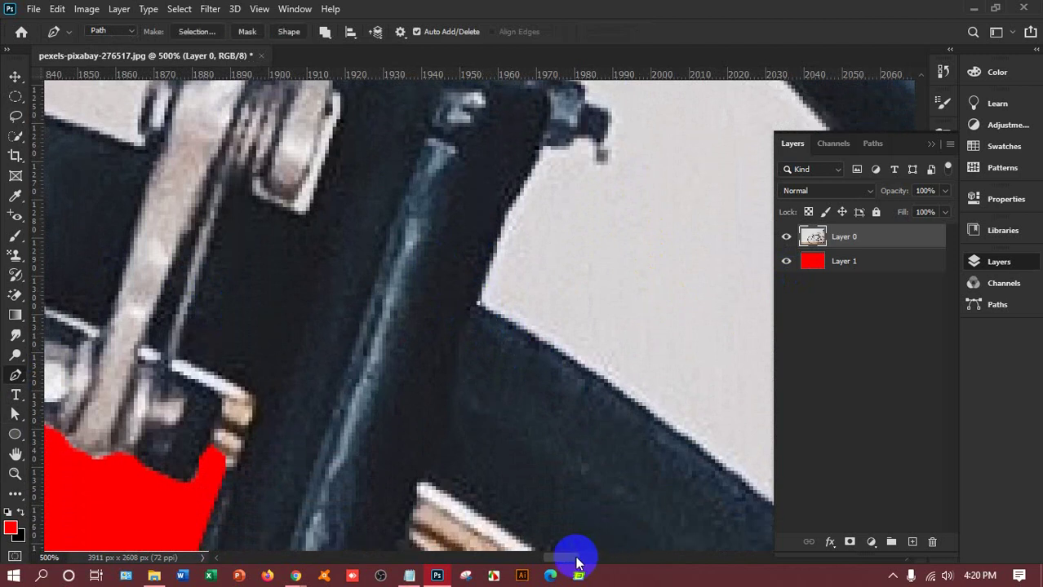
# Add a long curved segment along the front tyre's outer edge and remove the new anchor's outgoing handle
pyautogui.moveTo(571, 558); pyautogui.dragTo(593, 563)
pyautogui.scroll(-8, 508, 484)
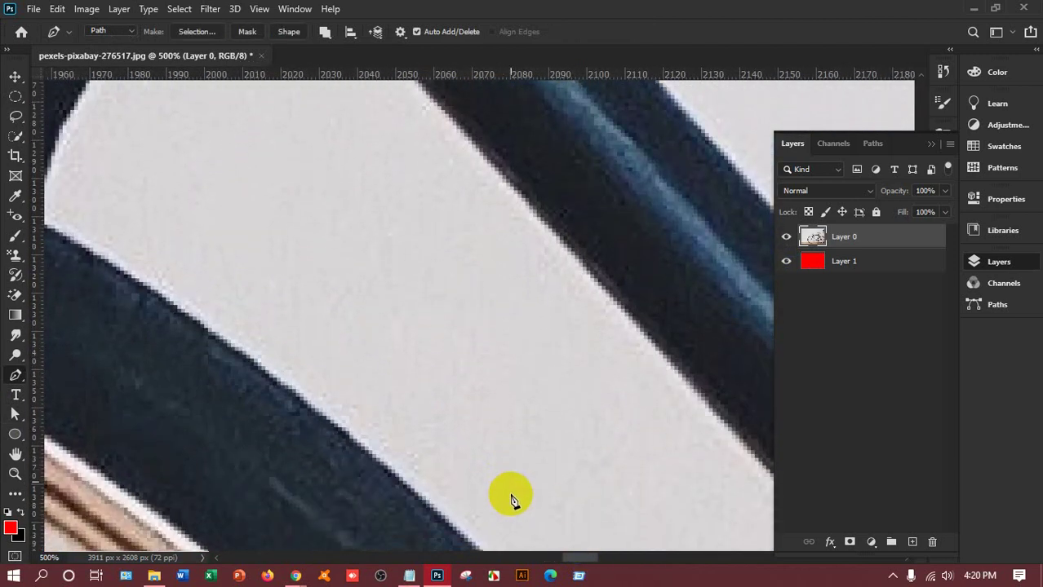
pyautogui.scroll(-2, 443, 418)
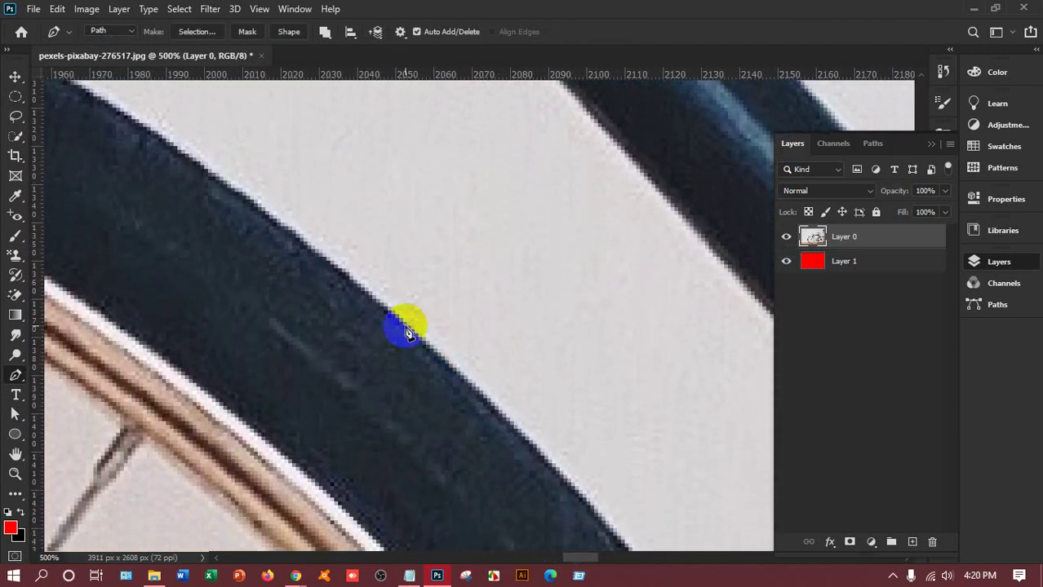
pyautogui.moveTo(404, 325); pyautogui.dragTo(546, 454)
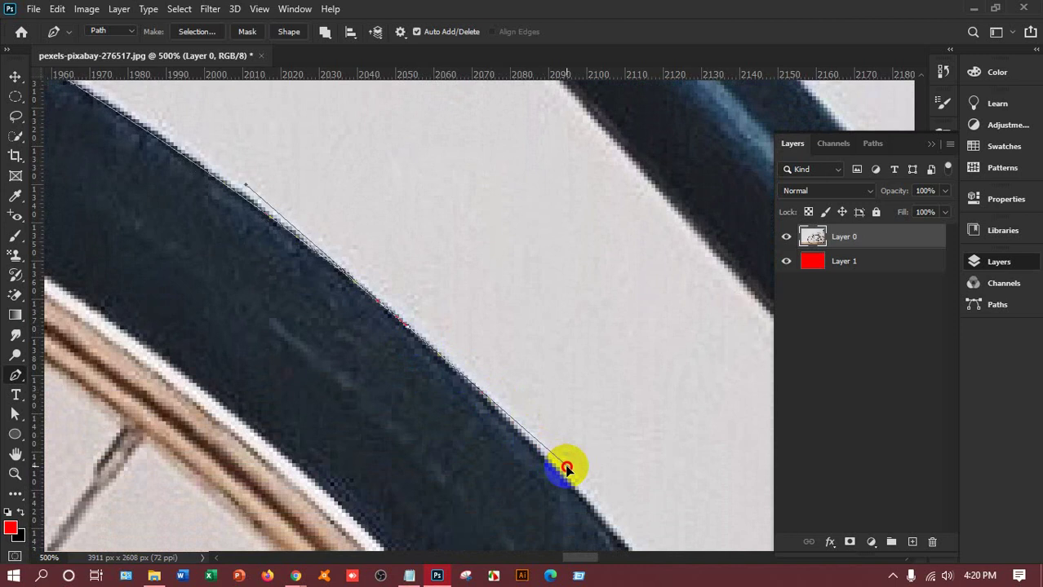
pyautogui.click(594, 487)
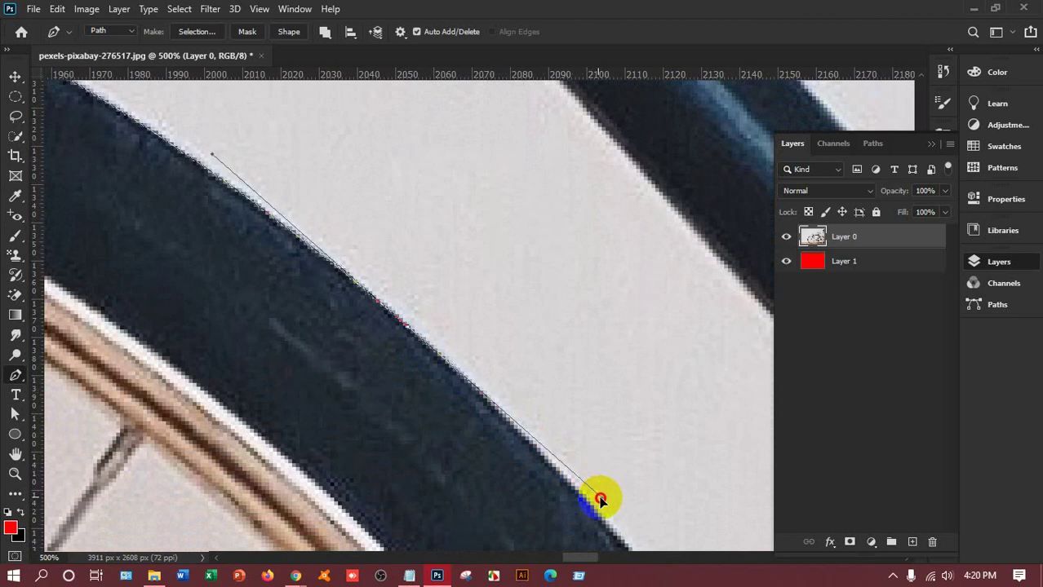
pyautogui.click(610, 503)
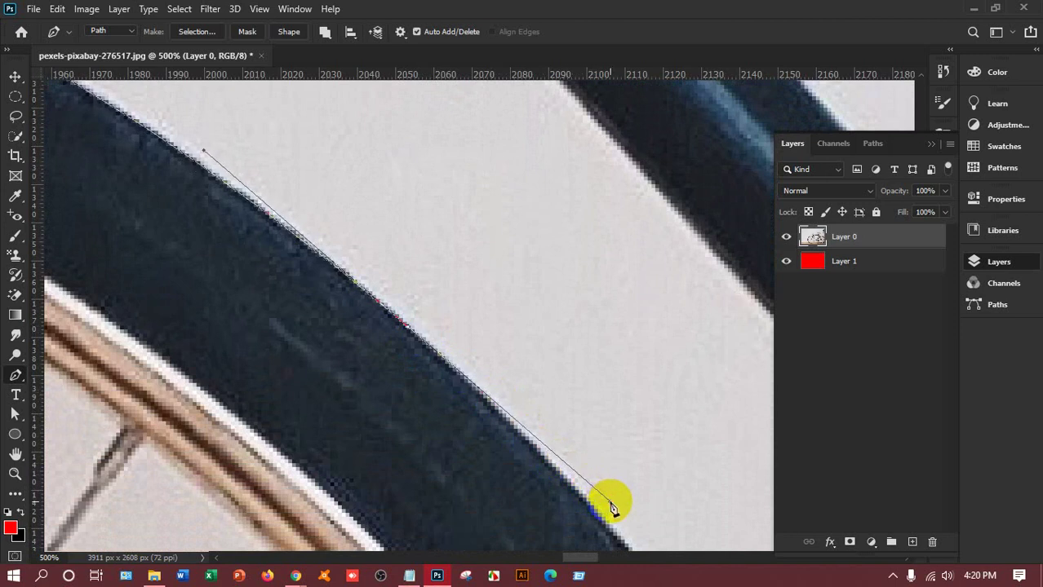
pyautogui.click(413, 336)
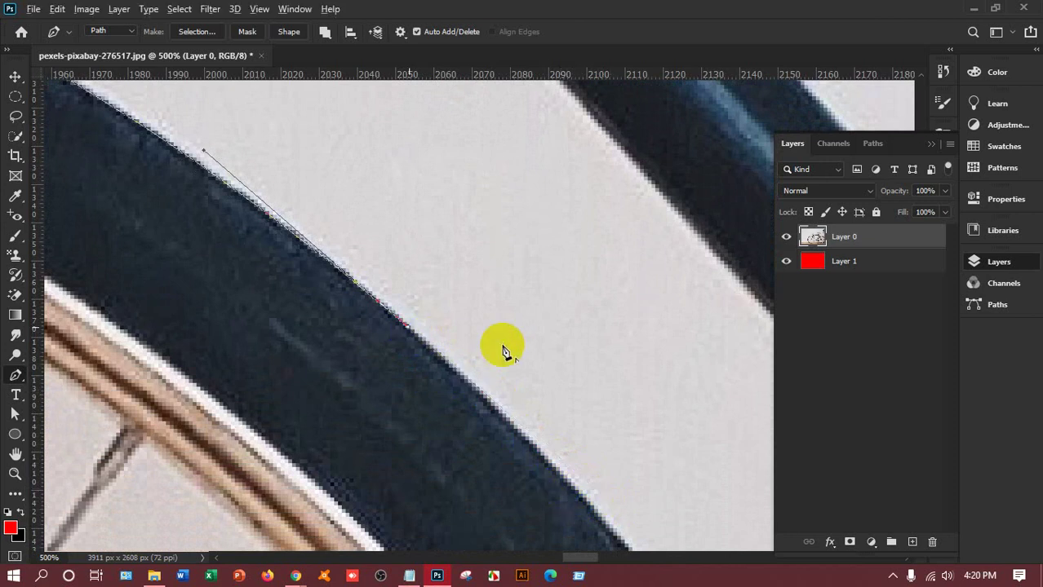
# Extend the Pen path with a curved segment along the front tyre's outer edge and remove the new anchor's outgoing handle
pyautogui.scroll(-6, 500, 349)
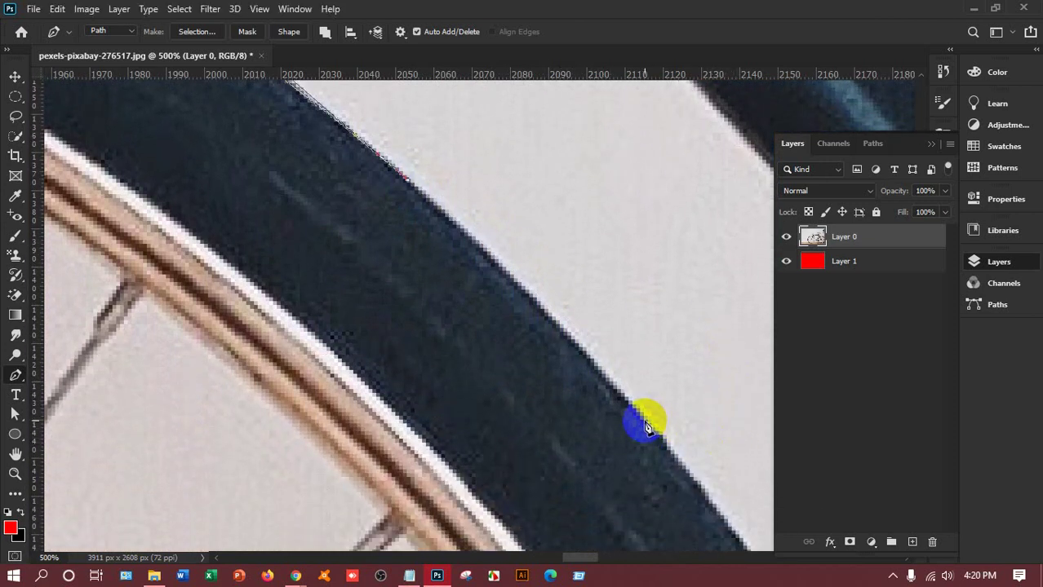
pyautogui.click(601, 374)
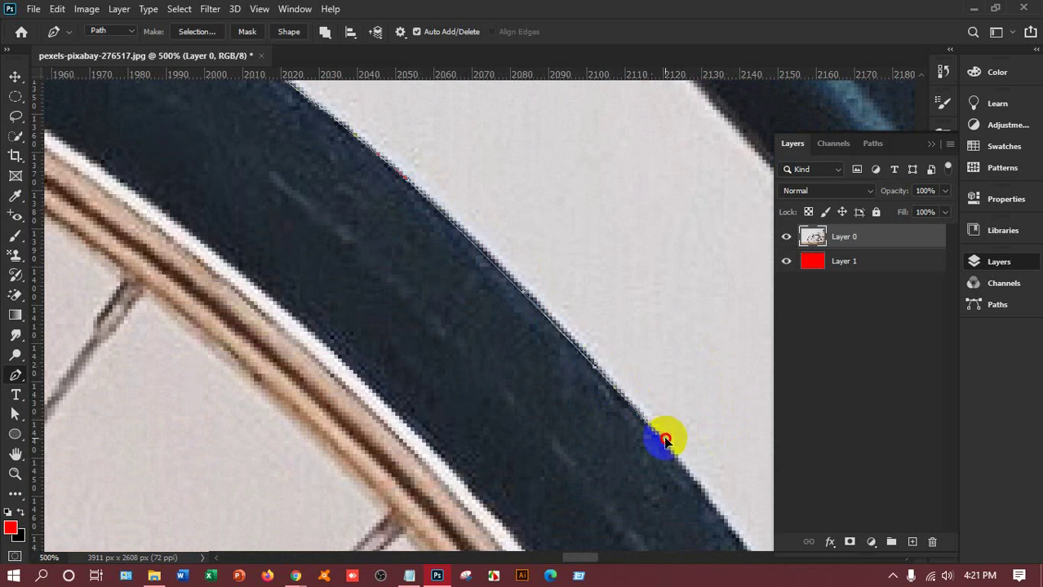
pyautogui.click(665, 457)
pyautogui.moveTo(665, 457); pyautogui.dragTo(599, 370)
# Add another curved segment along the tyre's outer edge to just above the brown strip and remove the outgoing handle
pyautogui.scroll(-3, 665, 448)
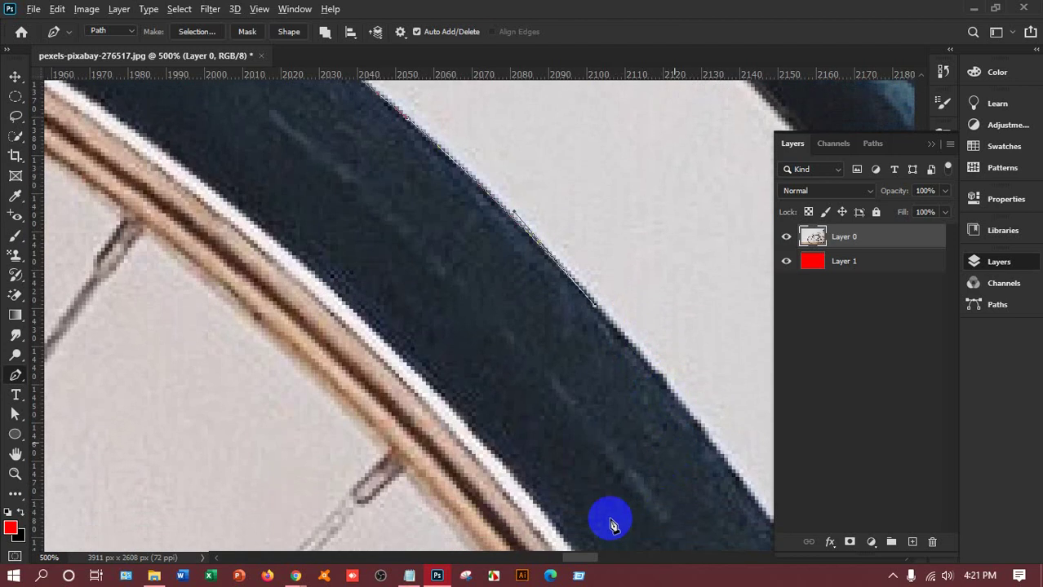
pyautogui.moveTo(577, 558); pyautogui.dragTo(594, 558)
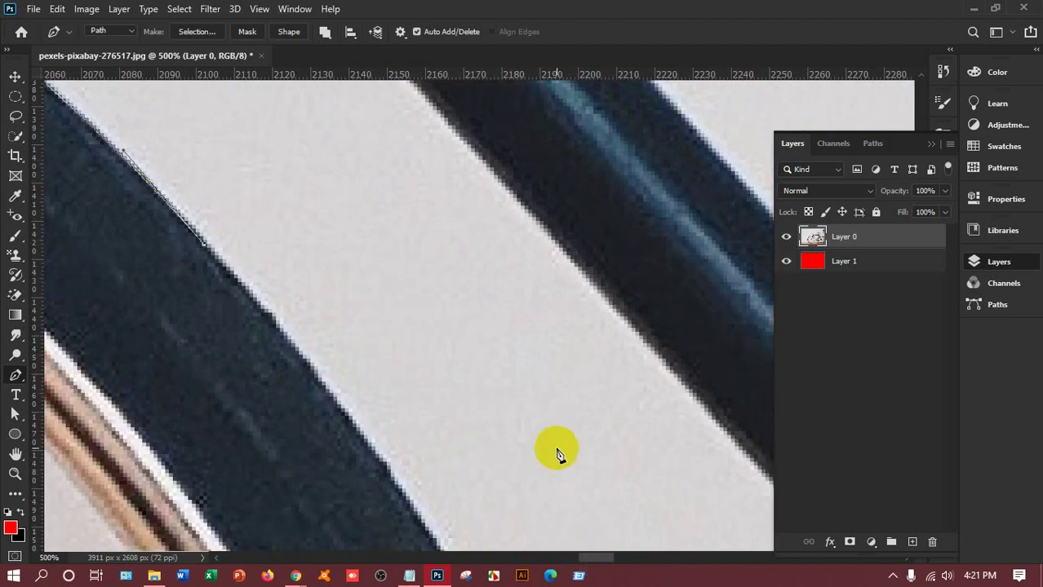
pyautogui.scroll(-3, 559, 460)
pyautogui.scroll(-7, 555, 482)
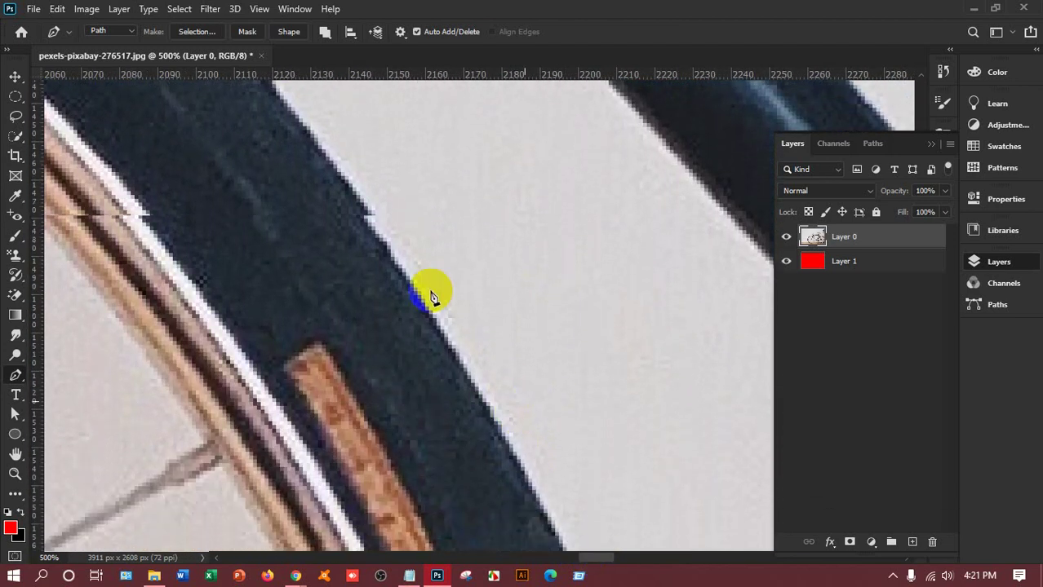
pyautogui.click(387, 191)
pyautogui.scroll(4, 400, 232)
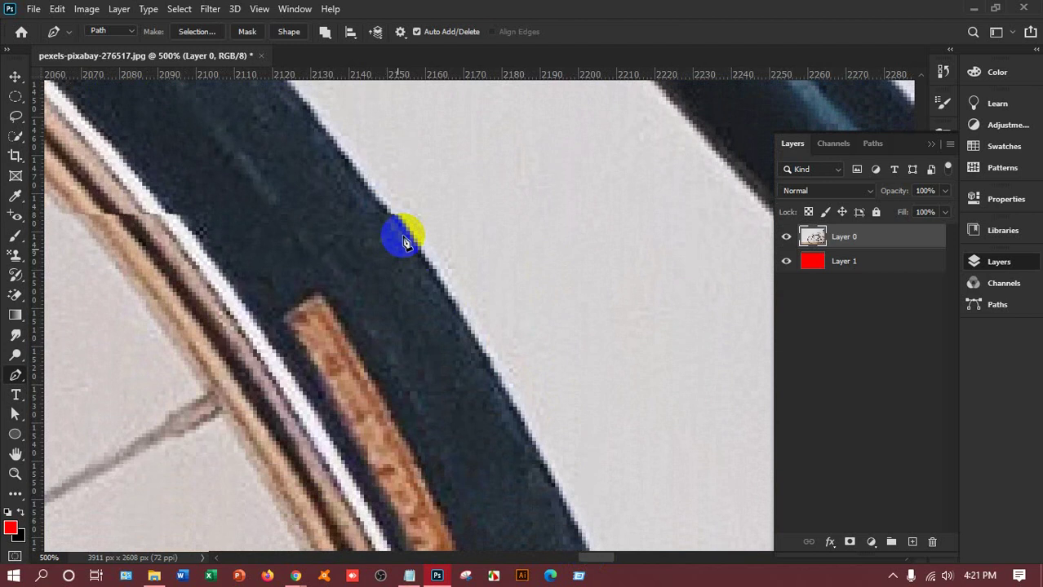
pyautogui.click(384, 344)
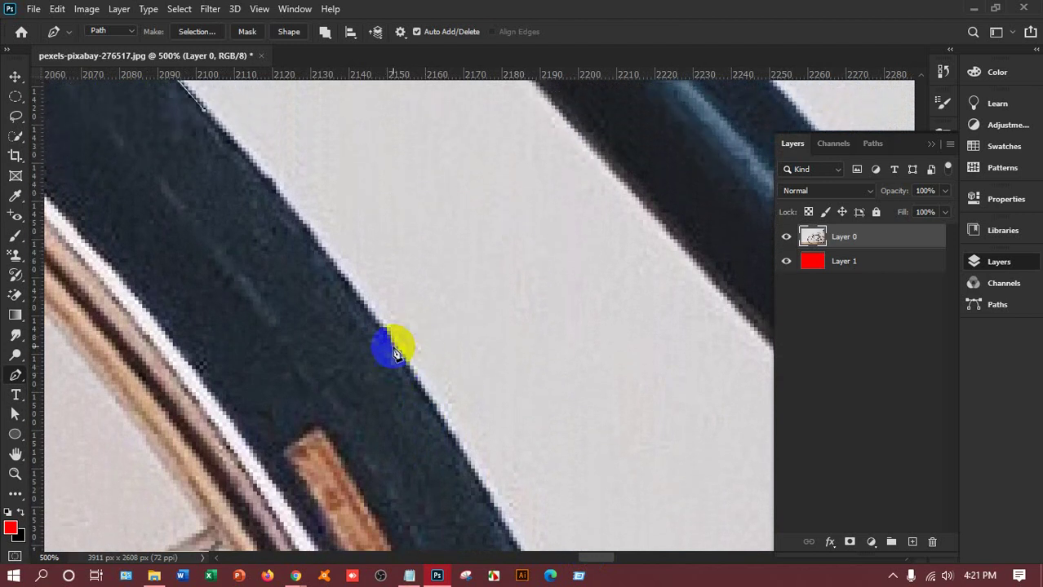
pyautogui.click(351, 299)
pyautogui.moveTo(352, 289); pyautogui.dragTo(445, 418)
pyautogui.click(451, 425)
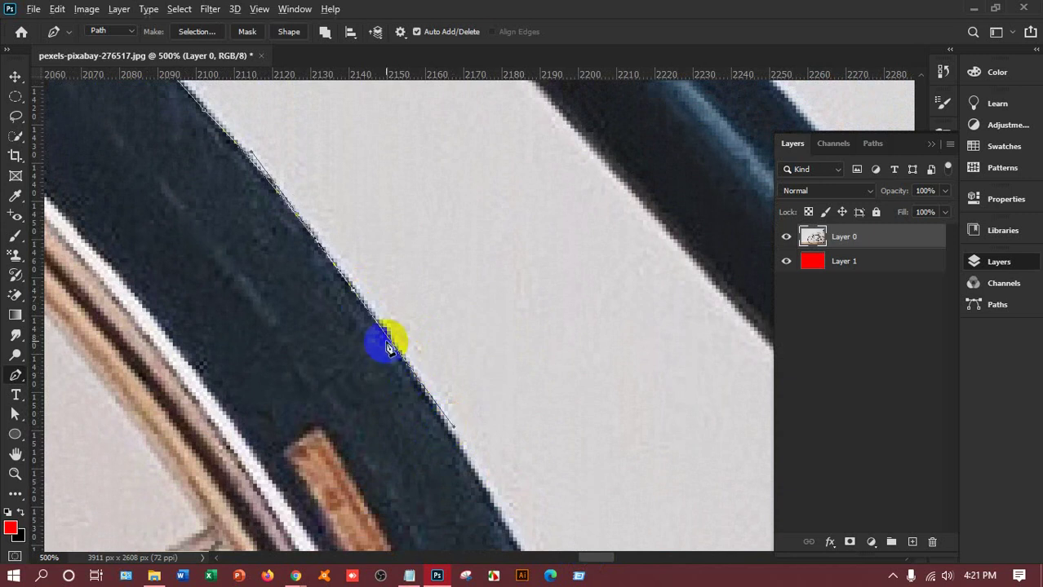
pyautogui.moveTo(408, 371); pyautogui.dragTo(432, 420)
pyautogui.scroll(-3, 438, 429)
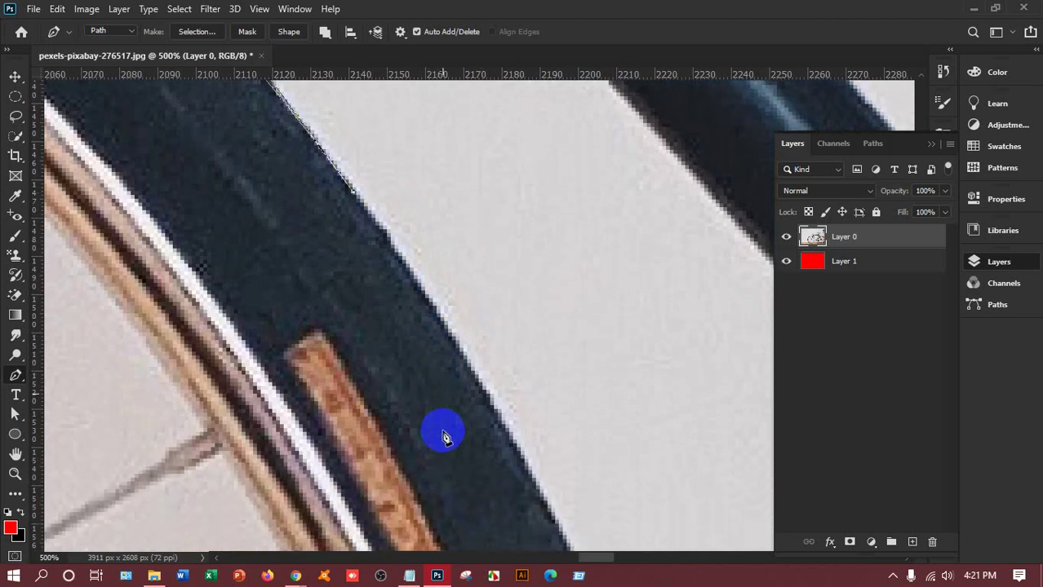
pyautogui.moveTo(489, 387); pyautogui.dragTo(527, 472)
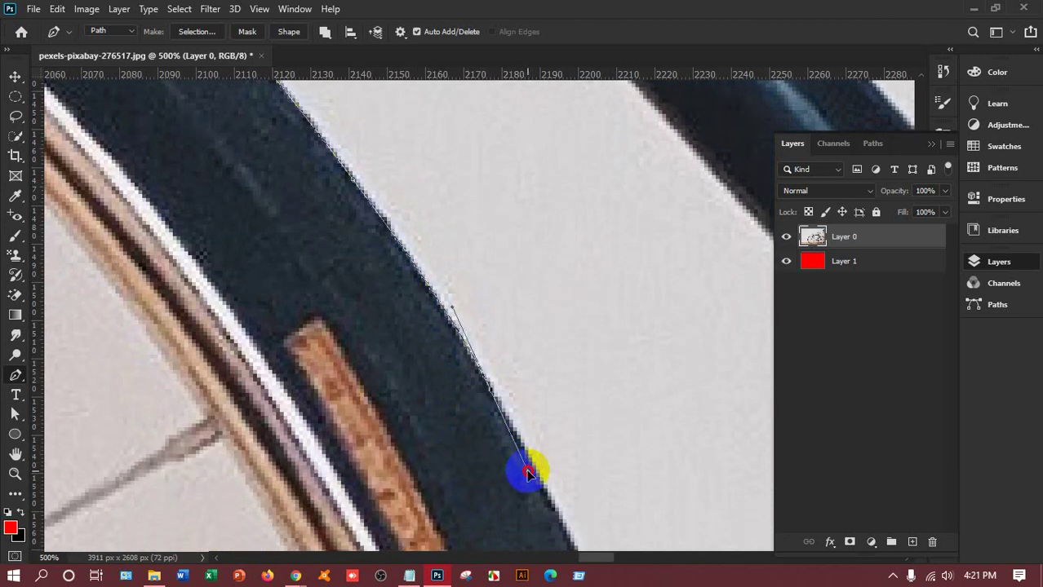
pyautogui.keyDown('alt'); pyautogui.click(491, 390); pyautogui.keyUp('alt')
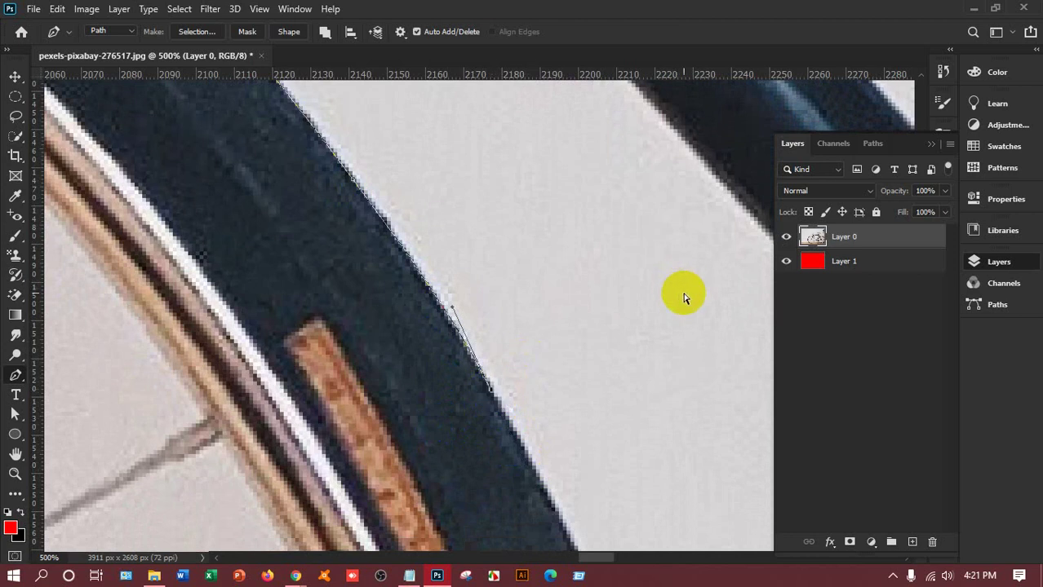
pyautogui.hotkey('ctrl', 'z')
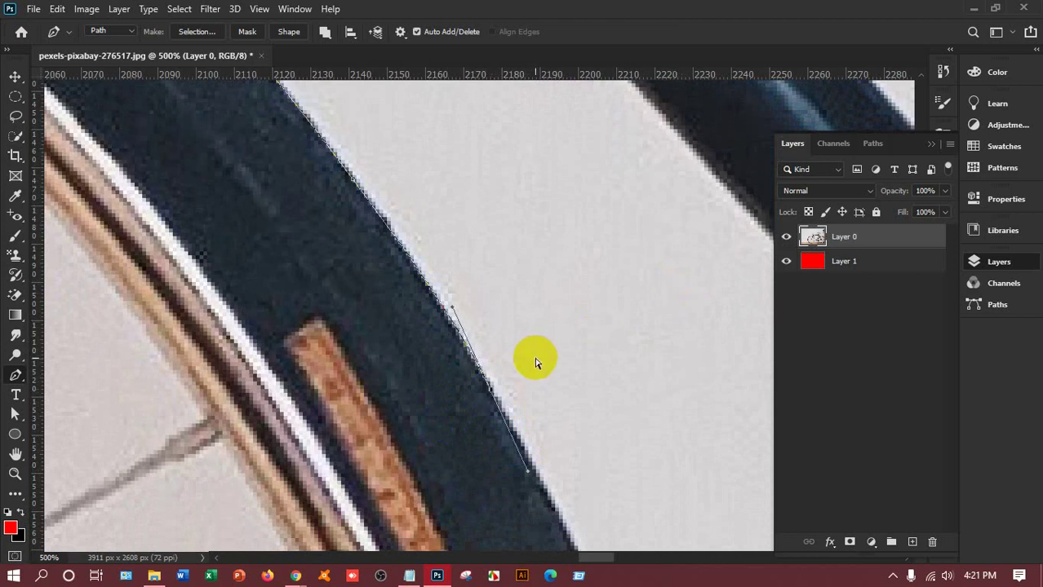
pyautogui.hotkey('ctrl', 'z')
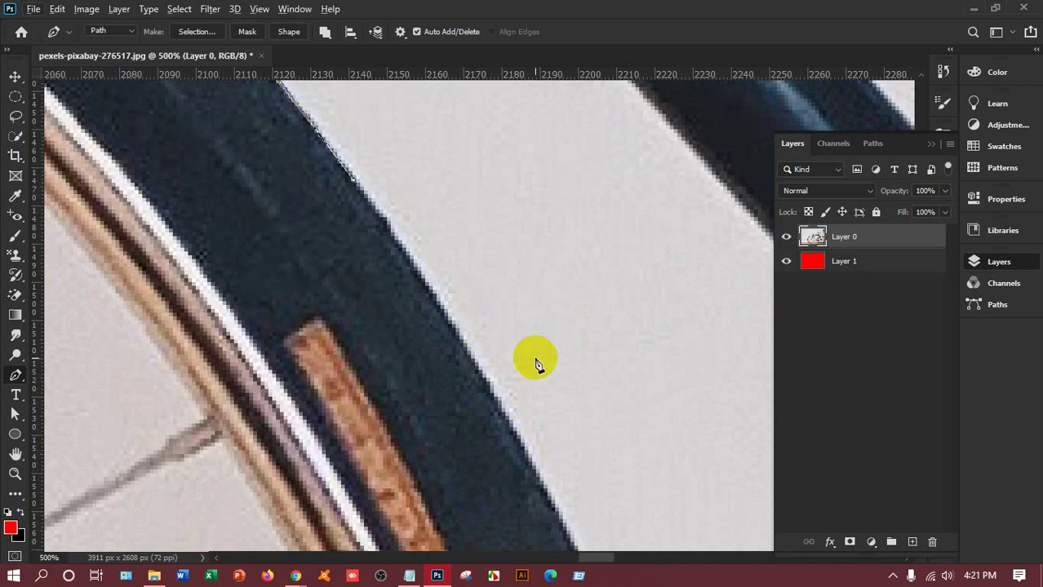
# Add a curved segment along the tyre's edge beside the brown strip, and run the path straight across to the black frame tube
pyautogui.moveTo(465, 366)
pyautogui.mouseDown()
pyautogui.moveTo(468, 352)
pyautogui.moveTo(529, 451)
pyautogui.moveTo(466, 347)
pyautogui.mouseUp()
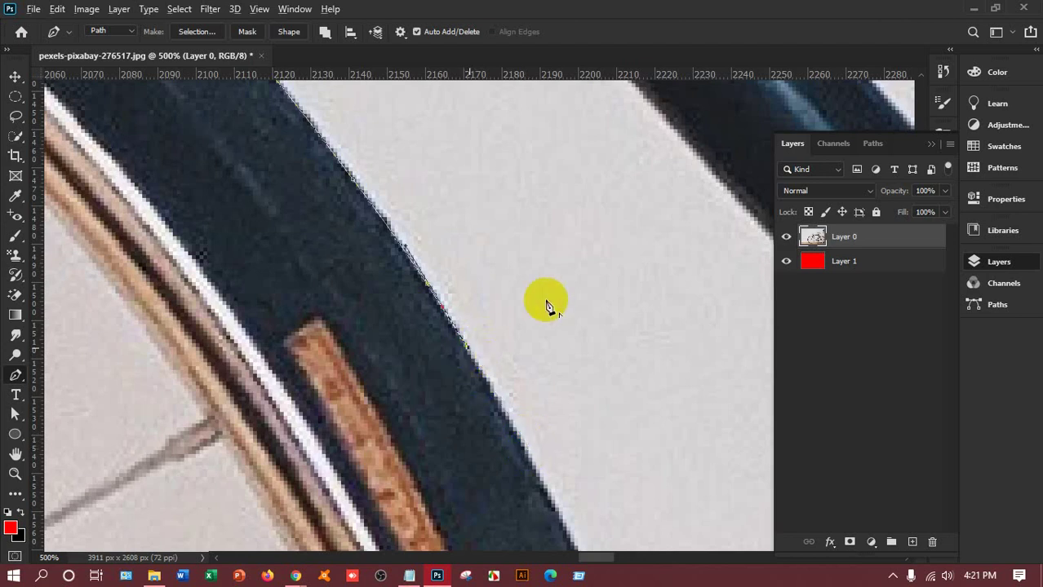
pyautogui.click(725, 196)
# Continue the path with straight segments up along the black frame tube's edge facing the tyre
pyautogui.scroll(3, 716, 181)
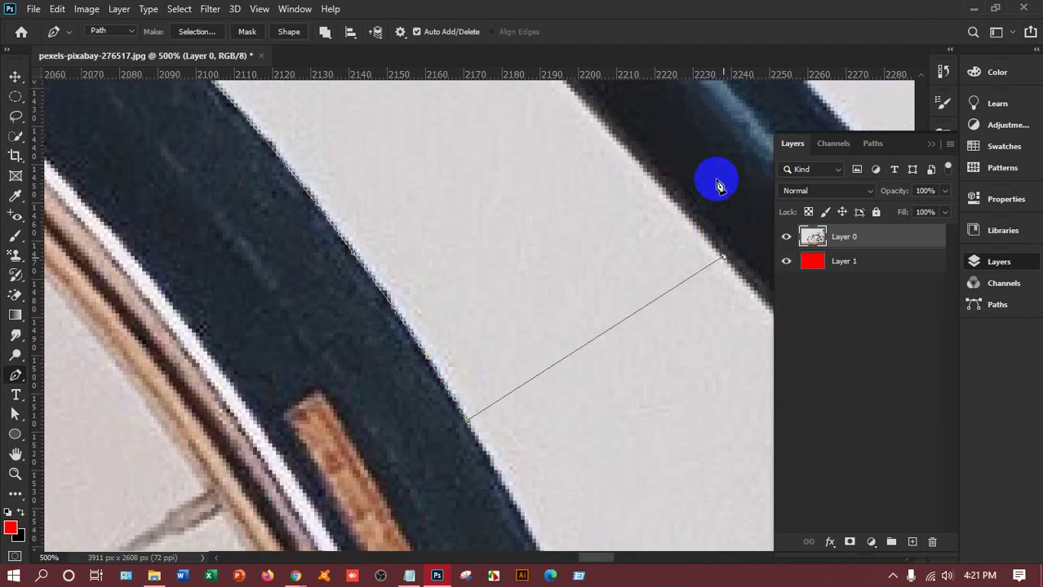
pyautogui.scroll(5, 700, 184)
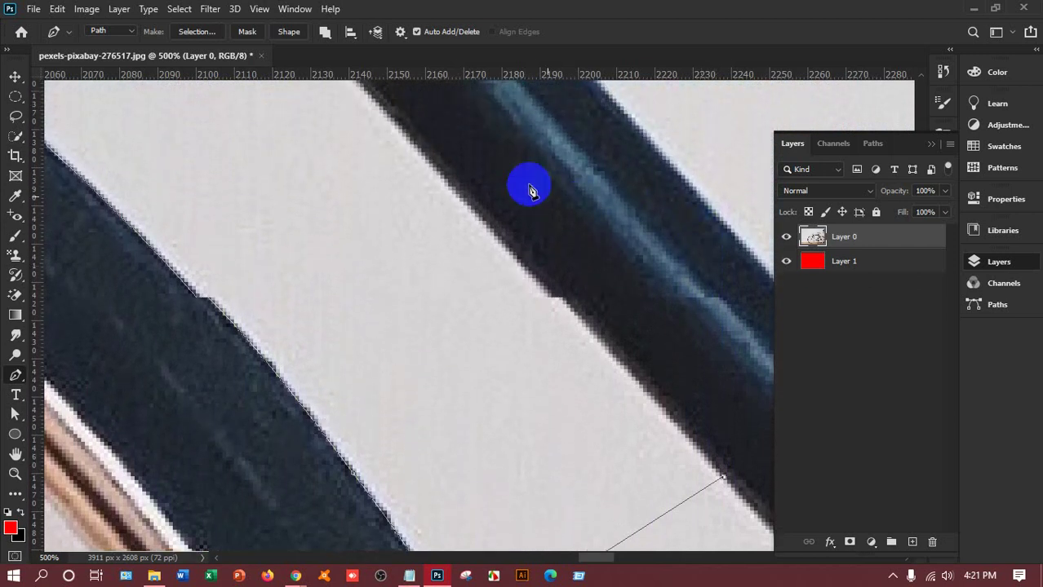
pyautogui.scroll(1, 468, 245)
pyautogui.scroll(-1, 470, 247)
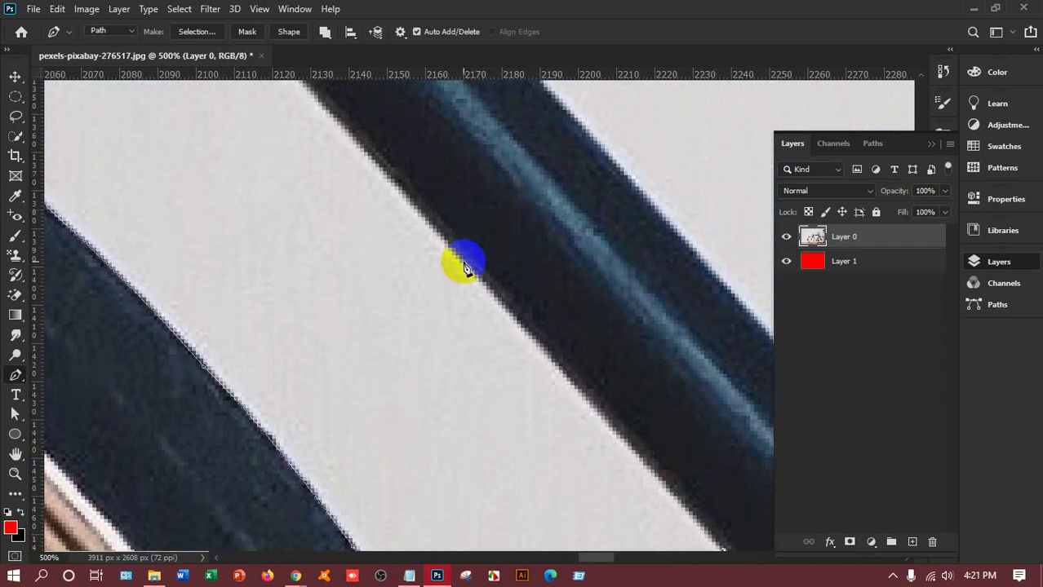
pyautogui.click(461, 260)
pyautogui.scroll(2, 433, 256)
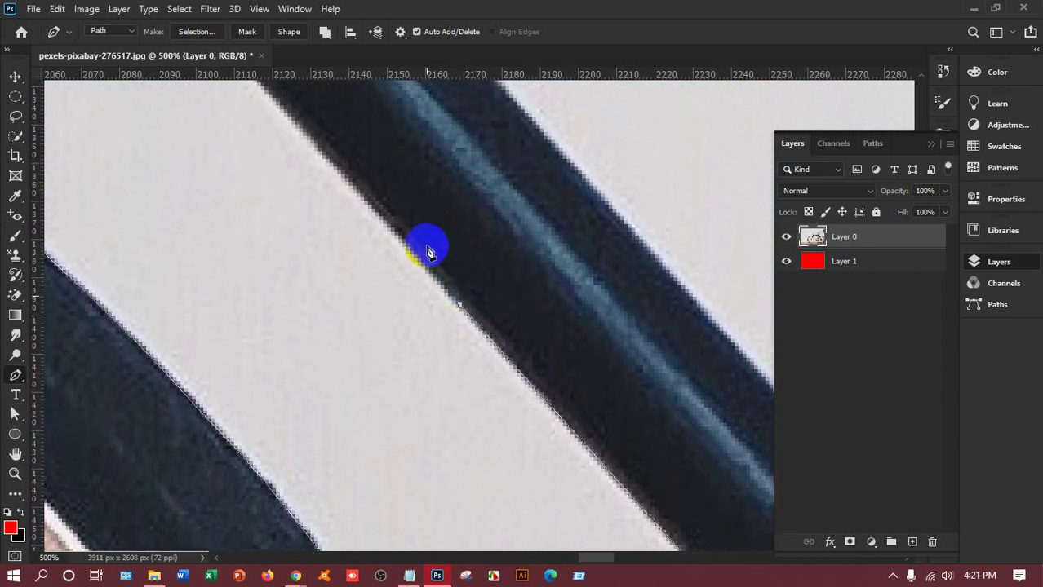
pyautogui.click(292, 143)
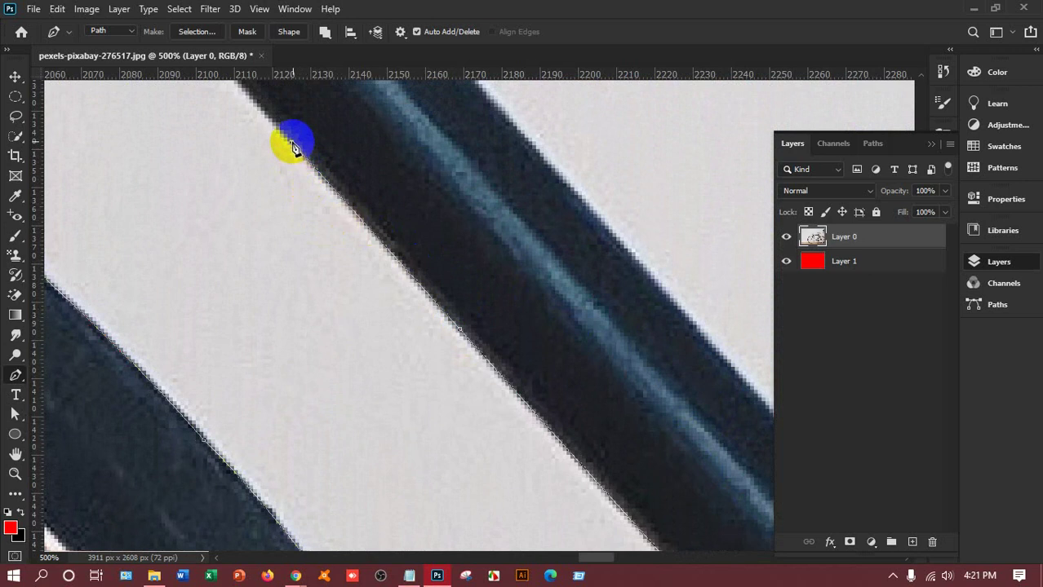
pyautogui.scroll(2, 444, 384)
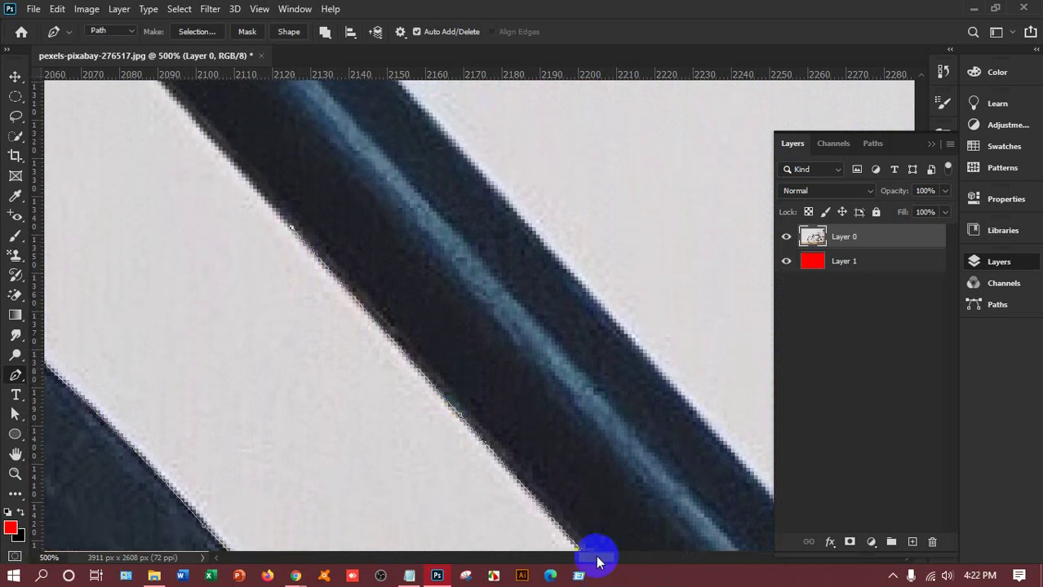
pyautogui.hscroll(-3, 589, 562)
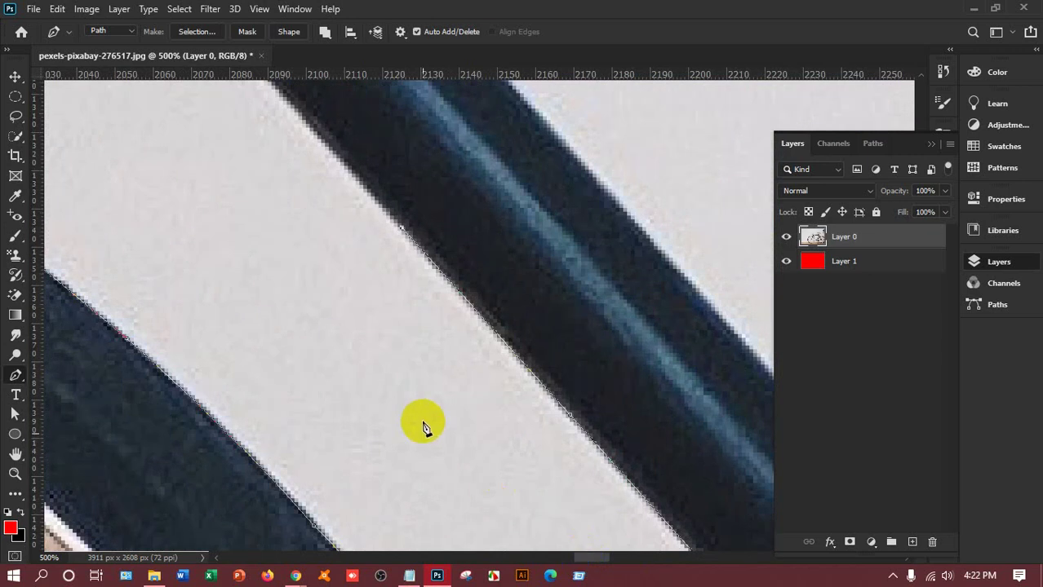
pyautogui.scroll(4, 418, 423)
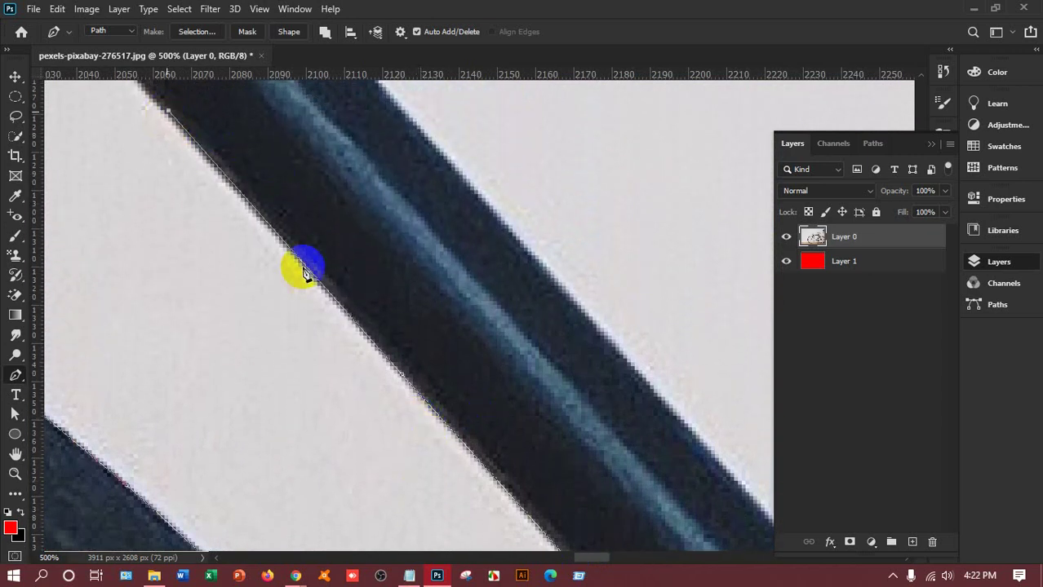
# Extend the path along the frame tube's edge to the small notch near its upper end and trace around the notch
pyautogui.hscroll(-5, 572, 561)
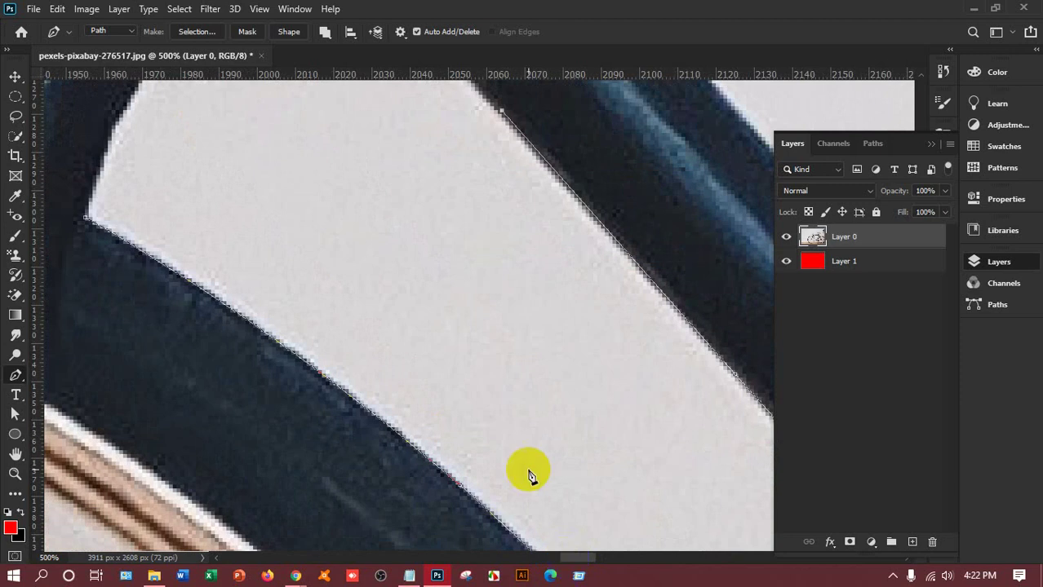
pyautogui.scroll(5, 538, 344)
pyautogui.scroll(1, 543, 338)
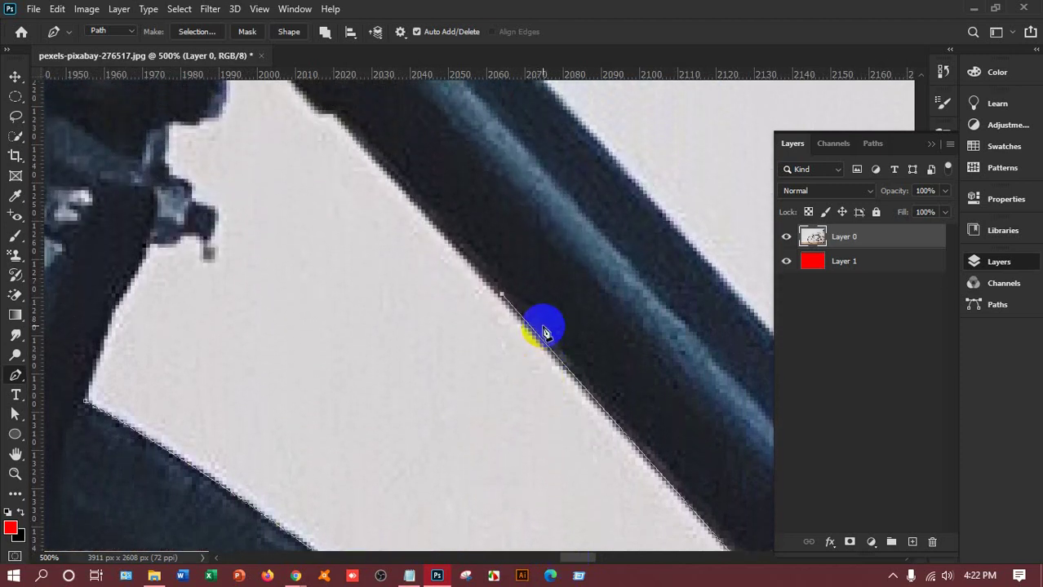
pyautogui.click(338, 116)
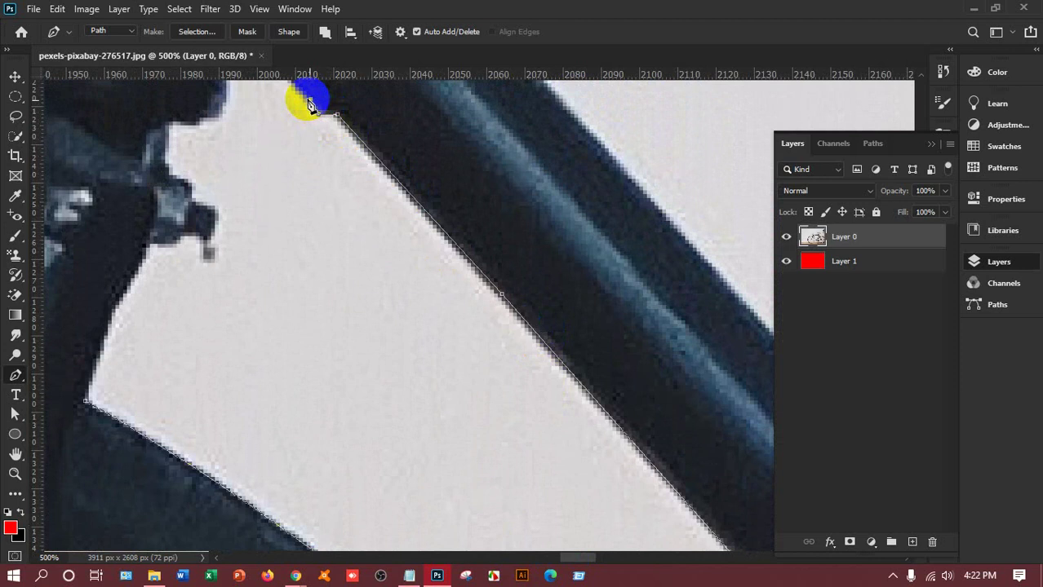
pyautogui.click(310, 101)
# Carry the path up to the gap's upper tip and trace around its narrow end with closely spaced anchors
pyautogui.scroll(2, 305, 100)
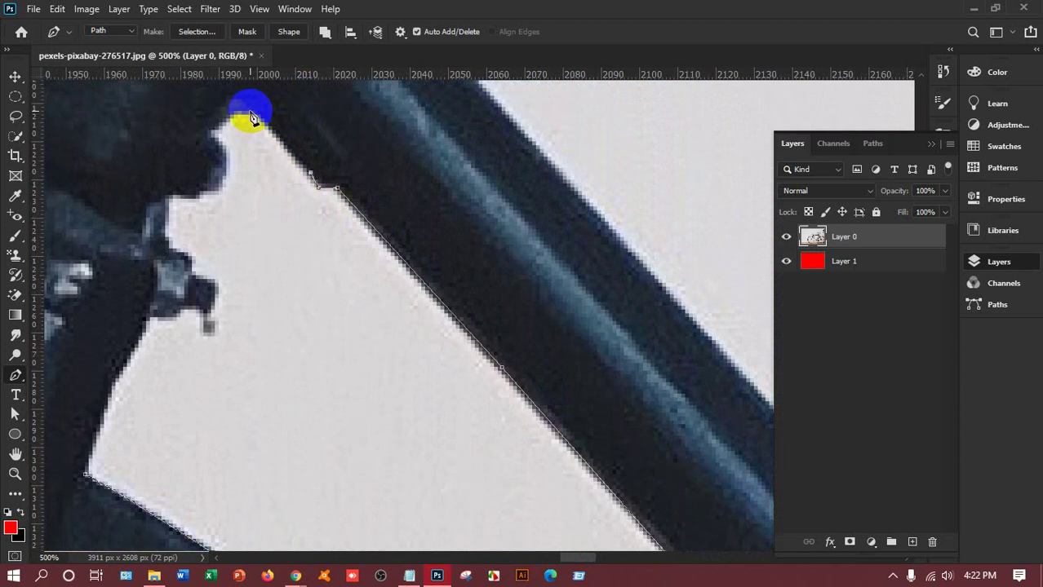
pyautogui.click(253, 112)
pyautogui.click(241, 113)
pyautogui.click(225, 115)
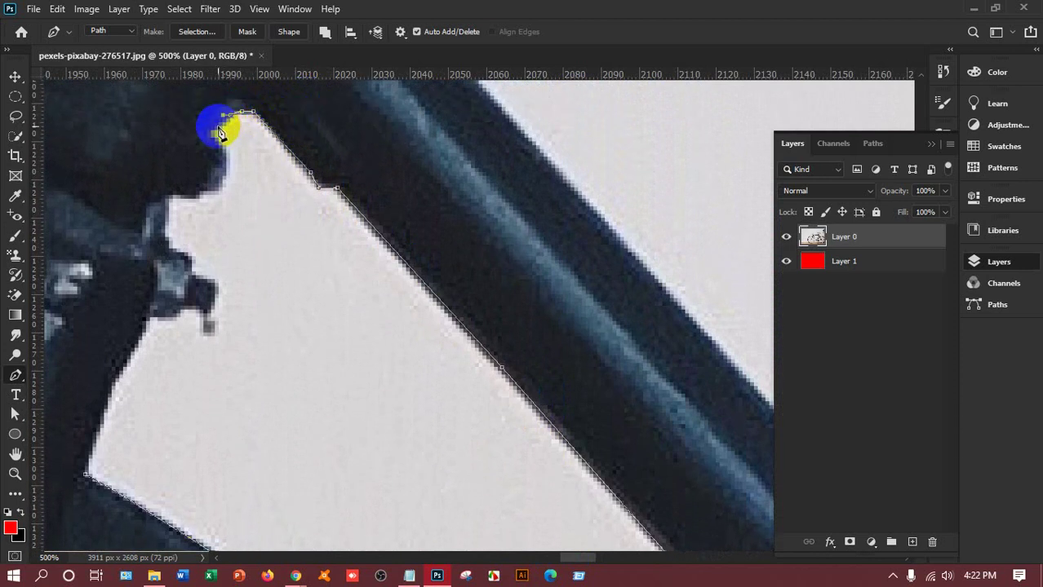
pyautogui.click(210, 133)
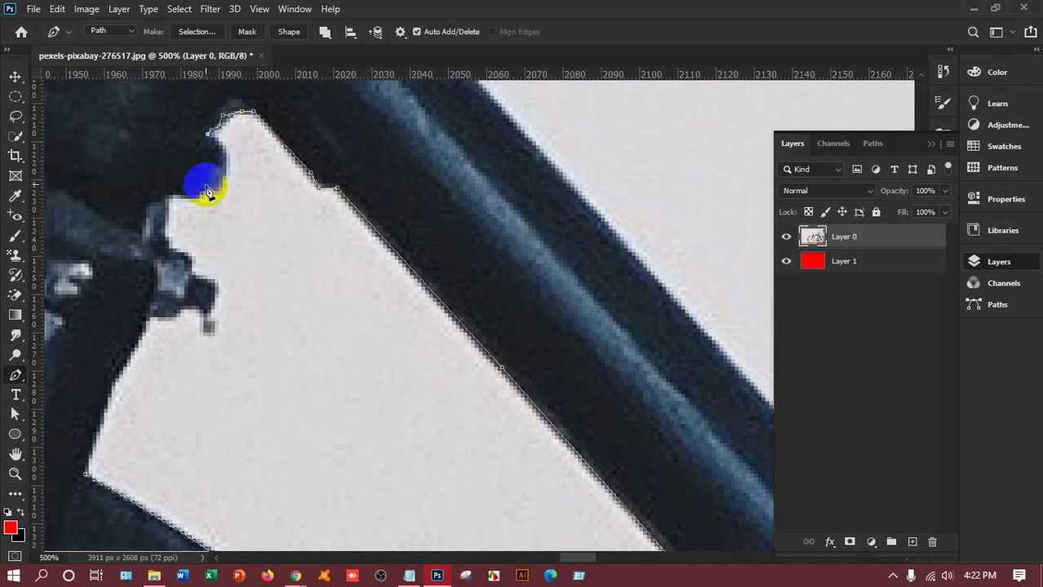
# Trace the rounded black part below the gap's tip and the ledge beneath it, undoing the first oversized curve
pyautogui.moveTo(196, 196); pyautogui.dragTo(133, 225)
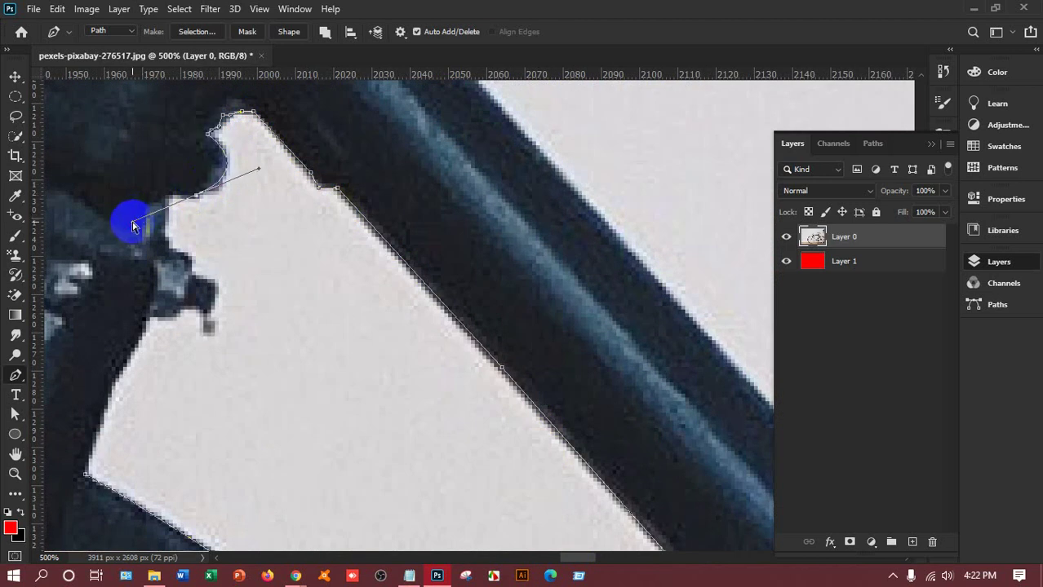
pyautogui.hotkey('ctrl', 'z')
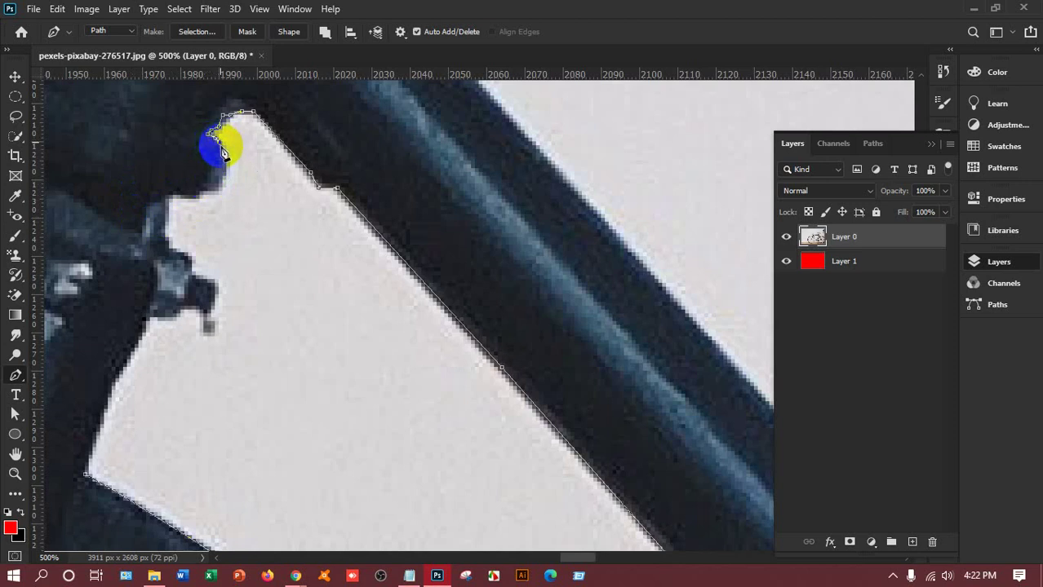
pyautogui.moveTo(227, 159); pyautogui.dragTo(169, 206)
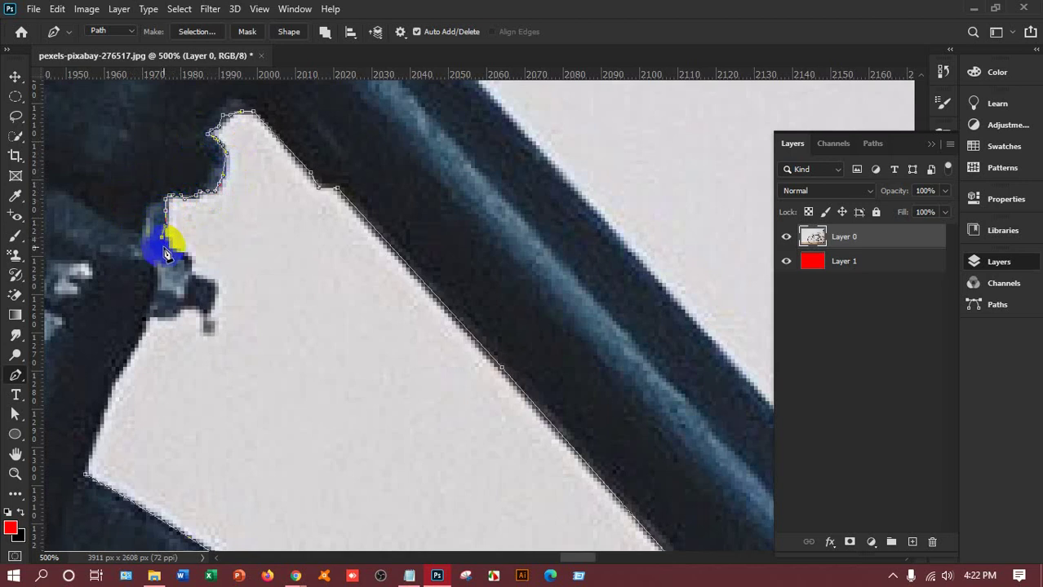
# Trace around the small metal fitting and its hanging tip, and follow the fork's edge down to close the path at its starting anchor
pyautogui.click(166, 242)
pyautogui.click(174, 249)
pyautogui.click(186, 255)
pyautogui.moveTo(187, 261); pyautogui.dragTo(194, 269)
pyautogui.moveTo(194, 267); pyautogui.dragTo(217, 339)
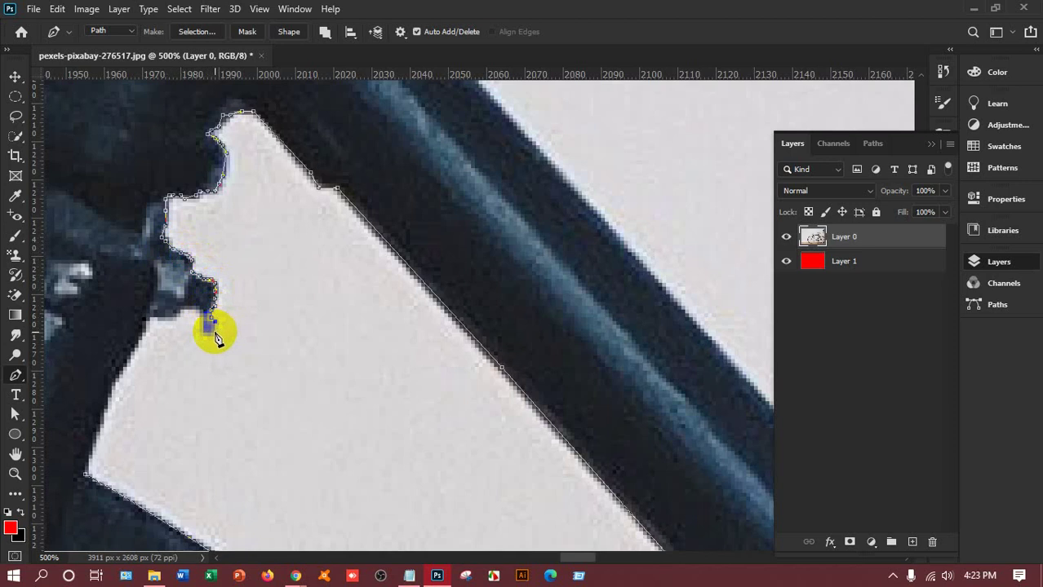
pyautogui.click(204, 333)
pyautogui.click(202, 324)
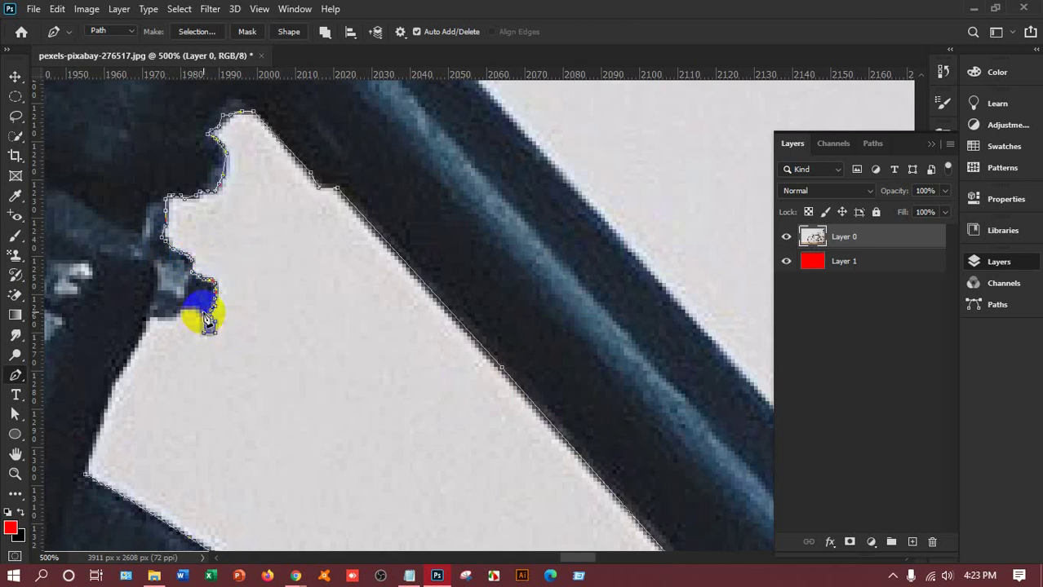
pyautogui.moveTo(198, 315); pyautogui.dragTo(85, 473)
# Convert the closed path between the front tyre, fork and frame tube into a selection
pyautogui.rightClick(240, 419)
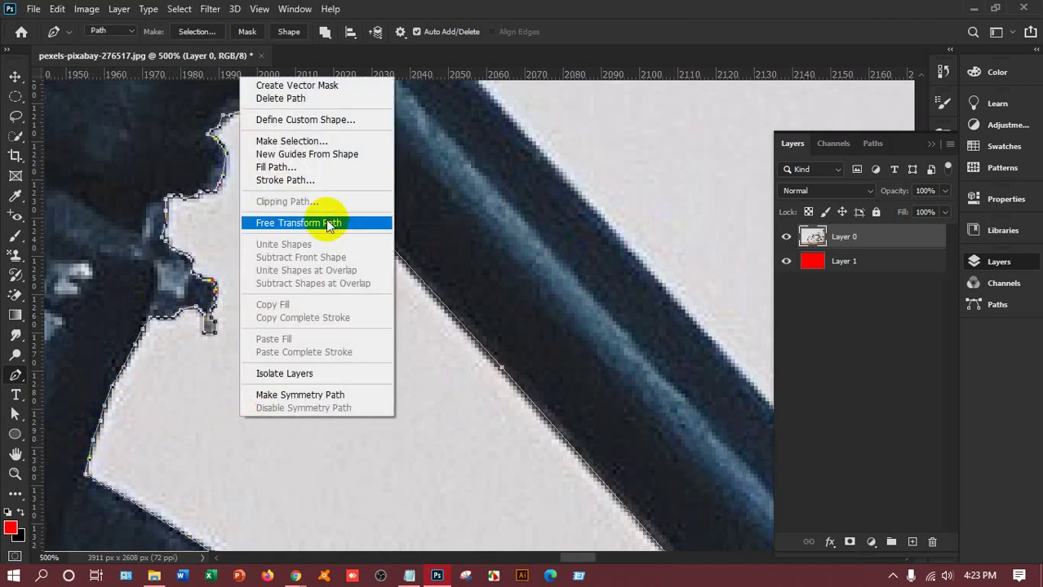
pyautogui.click(323, 144)
pyautogui.click(613, 145)
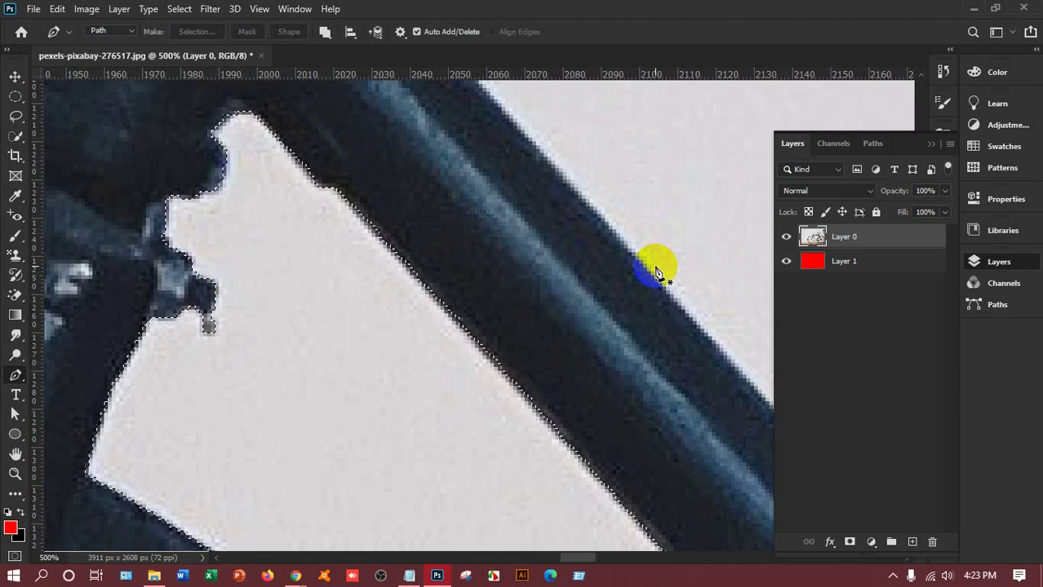
# Delete the selected background between the front tyre, fork and frame tube, deselect, and collapse the layer list
pyautogui.press('Delete')
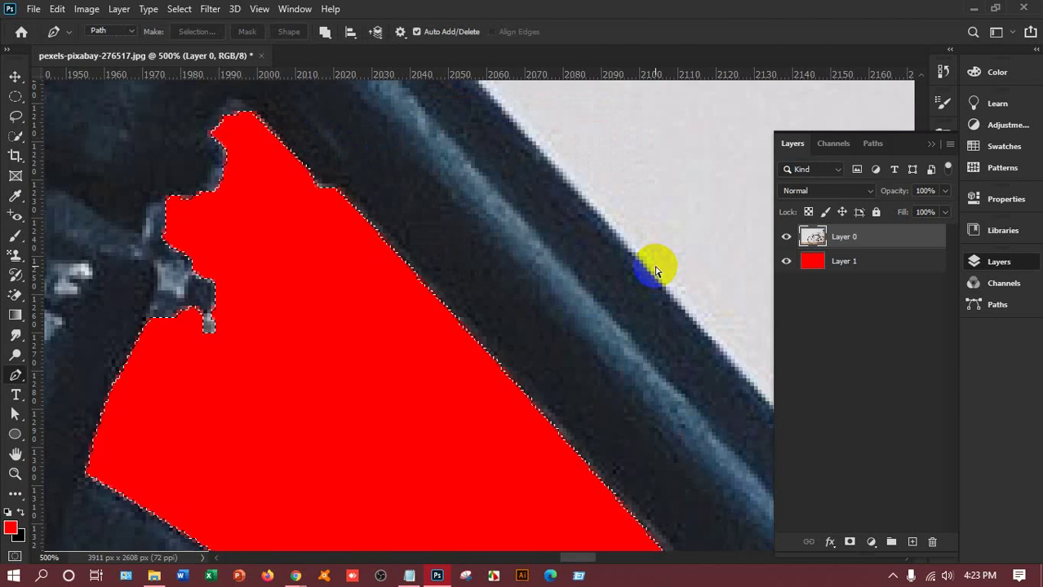
pyautogui.hotkey('ctrl', 'd')
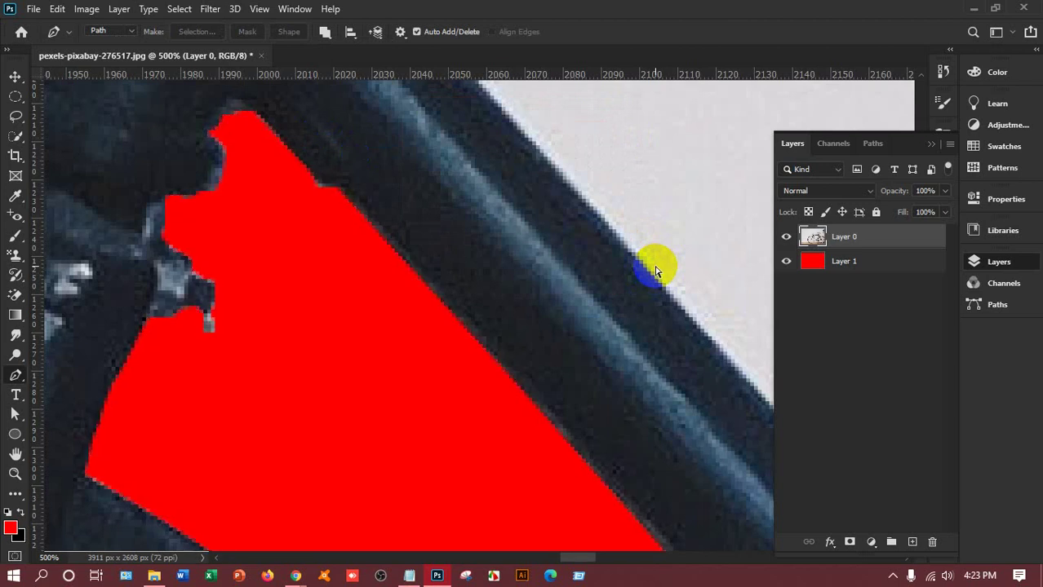
pyautogui.hotkey('ctrl', '0')
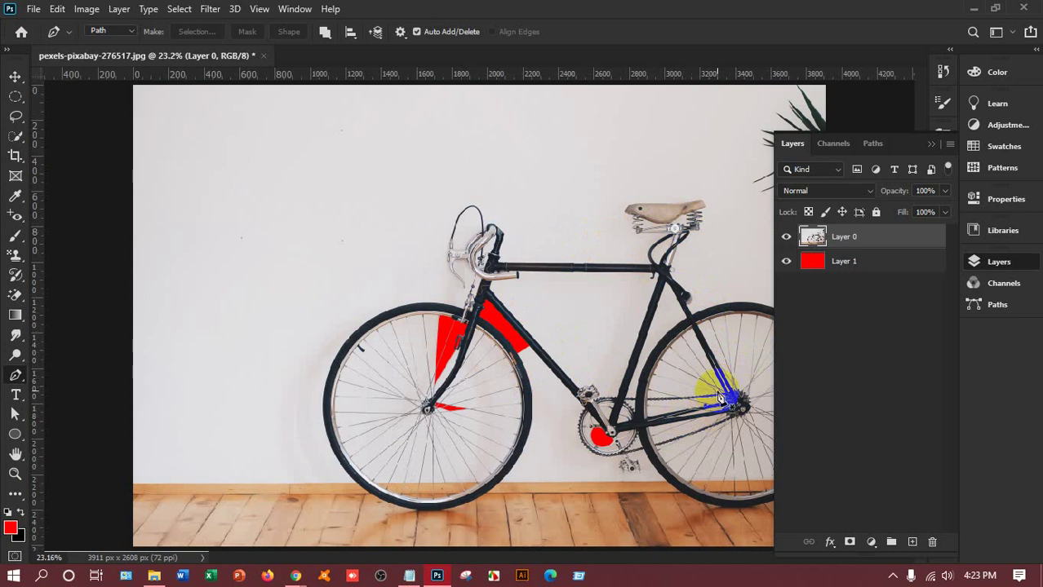
pyautogui.click(935, 145)
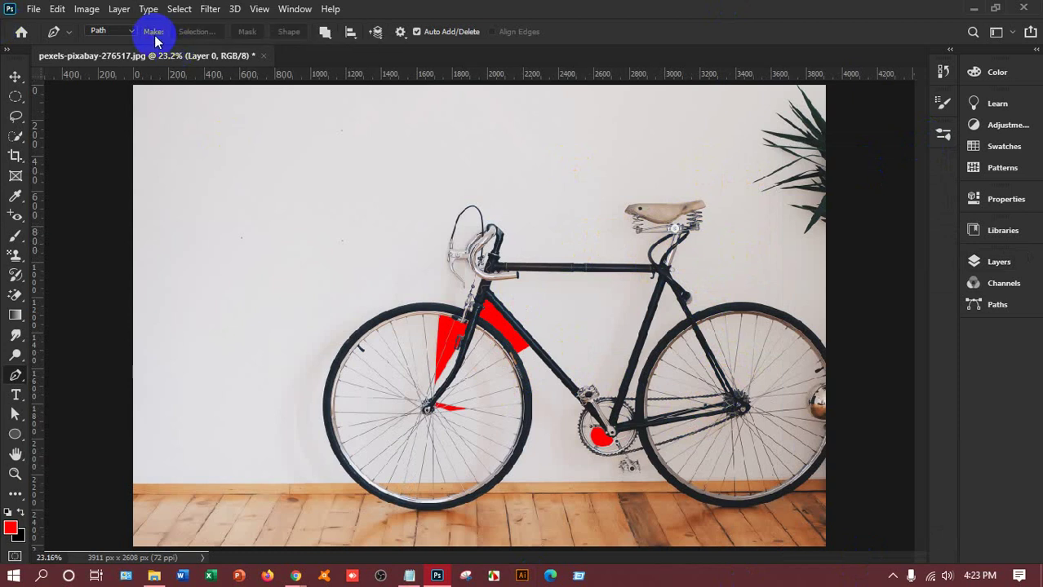
# Start saving the document under a new name, choosing to store it on the computer
pyautogui.click(57, 10)
pyautogui.moveTo(34, 10)
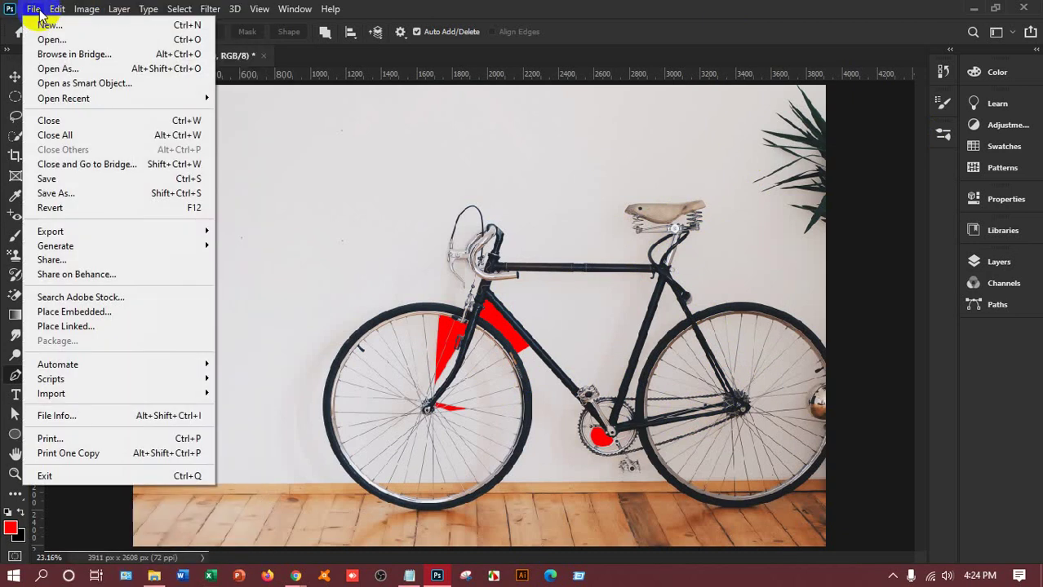
pyautogui.click(61, 196)
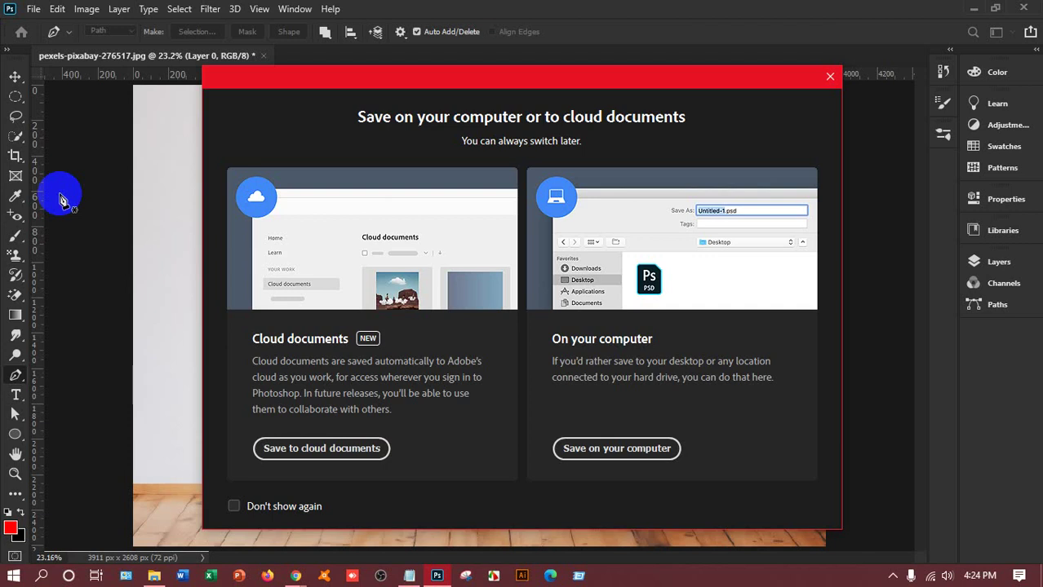
pyautogui.click(639, 450)
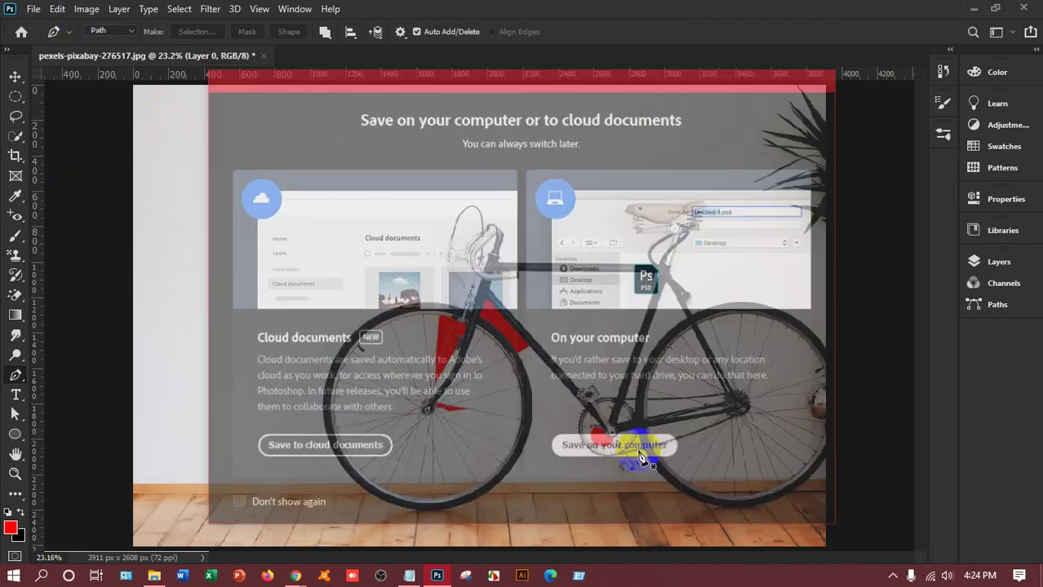
pyautogui.hotkey('ctrl', 'shift', 's')
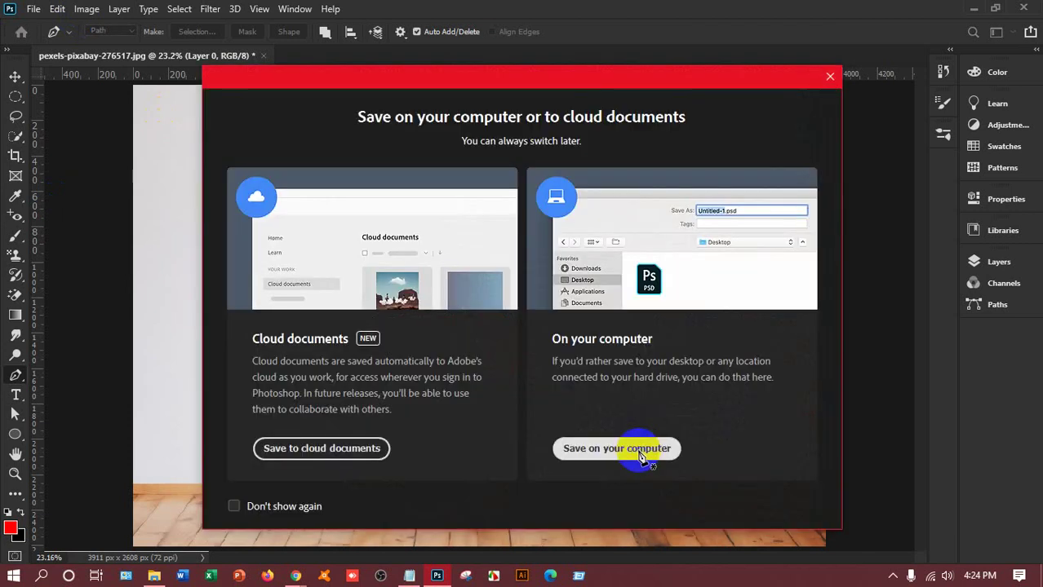
pyautogui.click(637, 450)
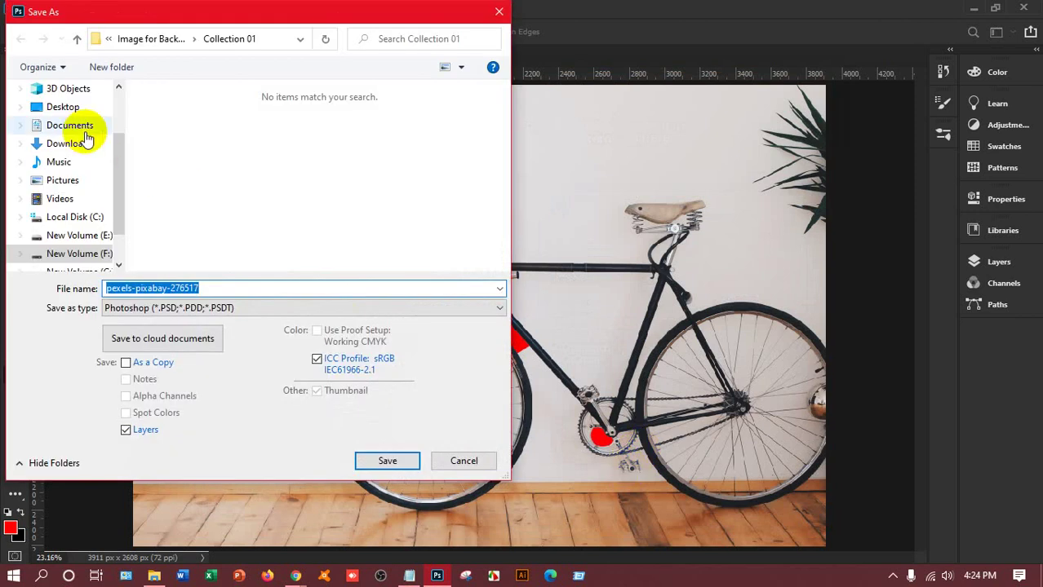
# Browse the save location to the HSL-LAL-203 folder inside LEDP > Class Work
pyautogui.click(79, 42)
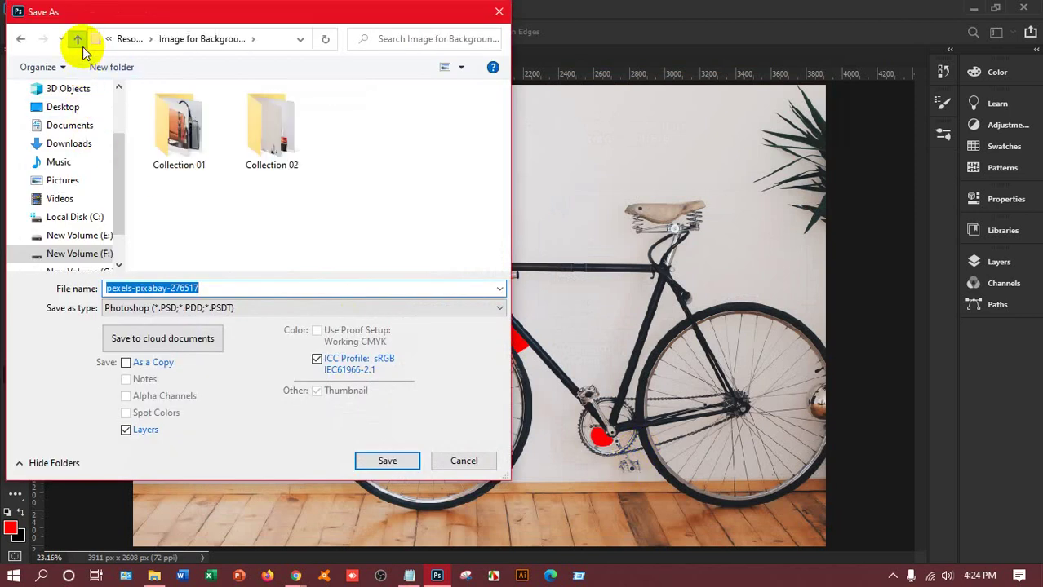
pyautogui.click(80, 43)
pyautogui.doubleClick(178, 159)
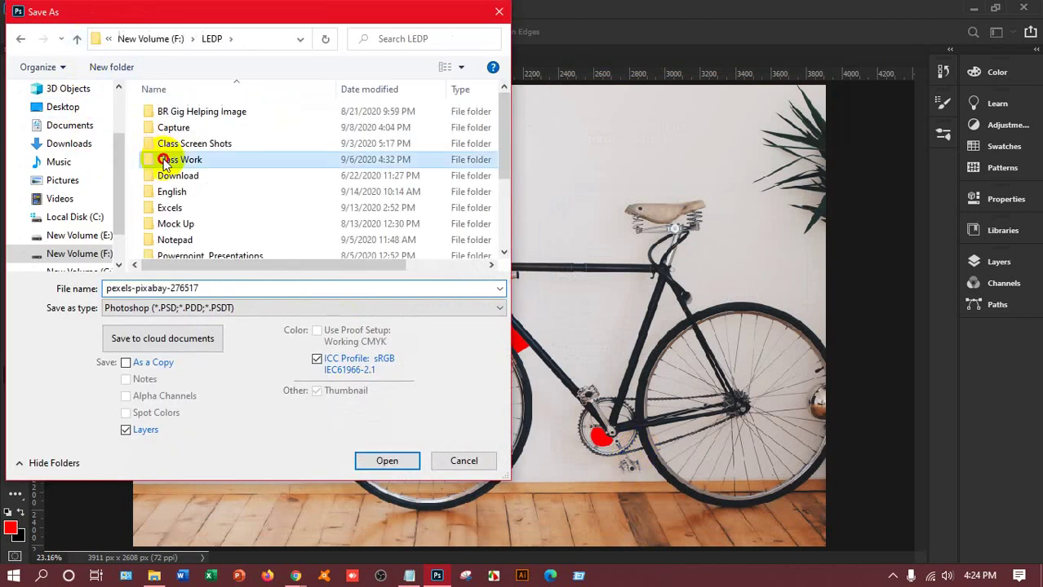
pyautogui.click(170, 145)
pyautogui.doubleClick(169, 145)
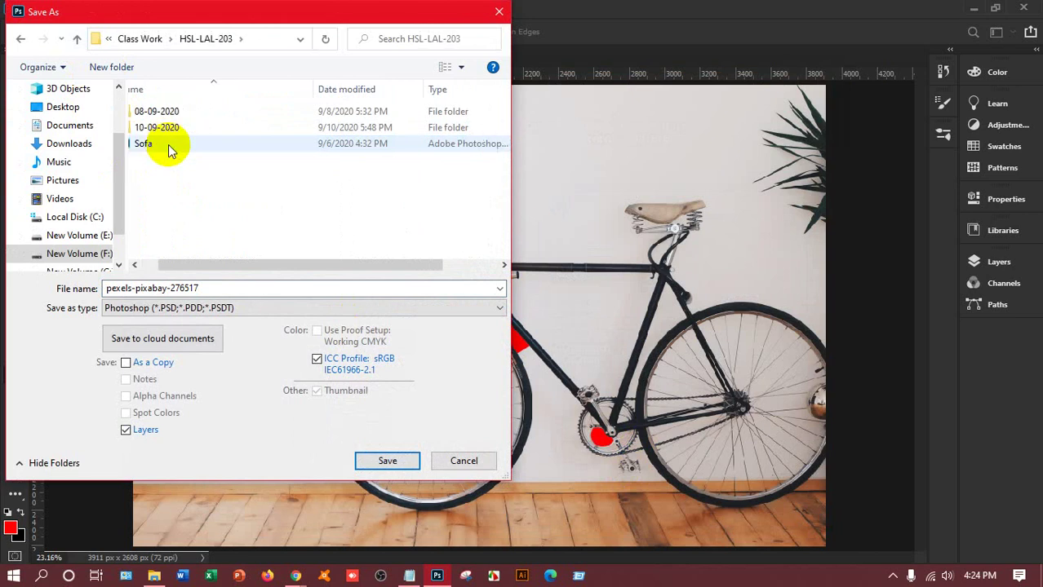
# Create a folder named 15-09-2020 inside HSL-LAL-203 and open it as the save location
pyautogui.rightClick(178, 201)
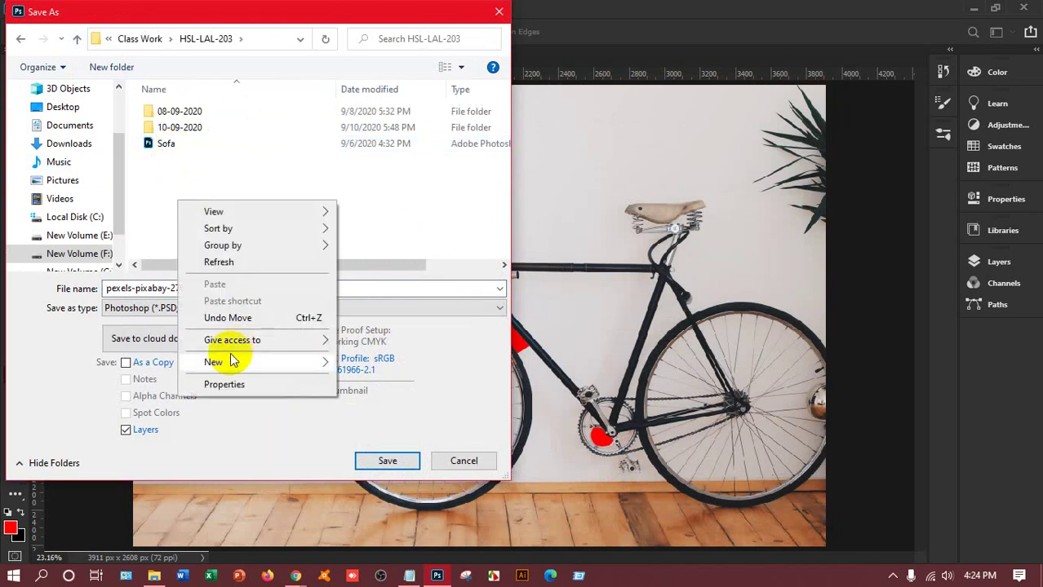
pyautogui.click(355, 364)
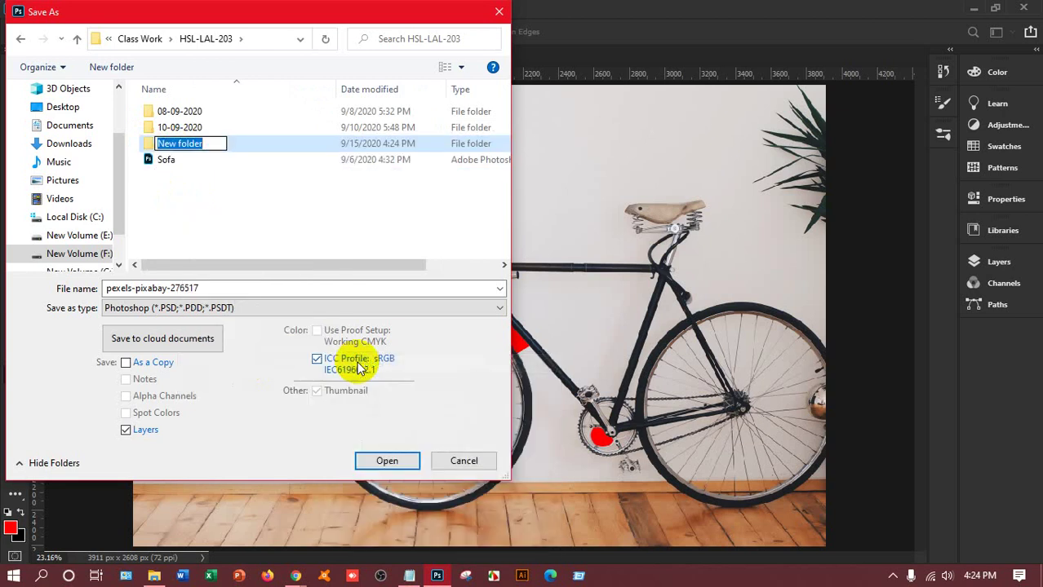
pyautogui.write('15-0')
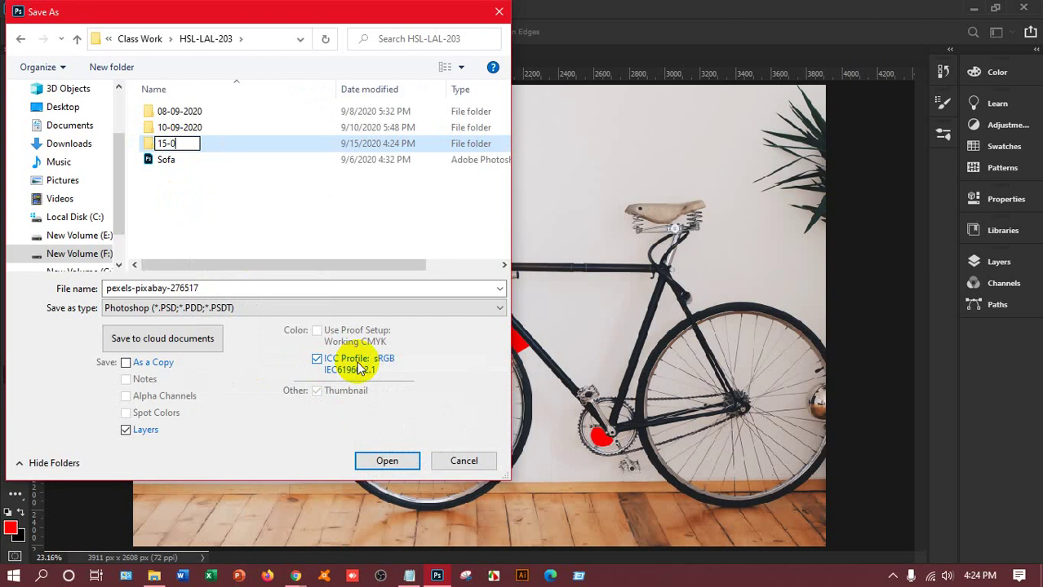
pyautogui.write('9-2020')
pyautogui.click(262, 148)
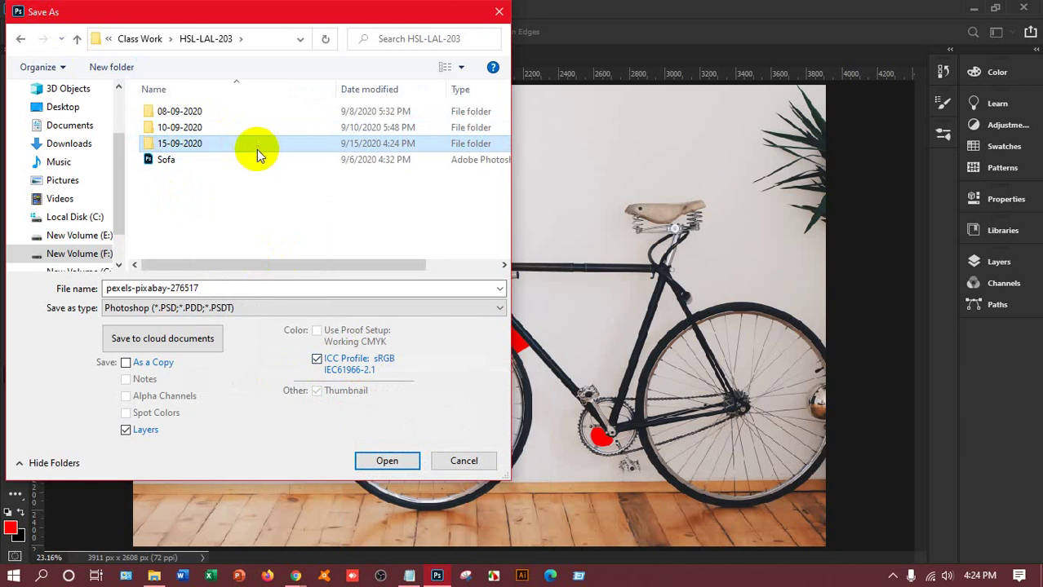
pyautogui.doubleClick(254, 149)
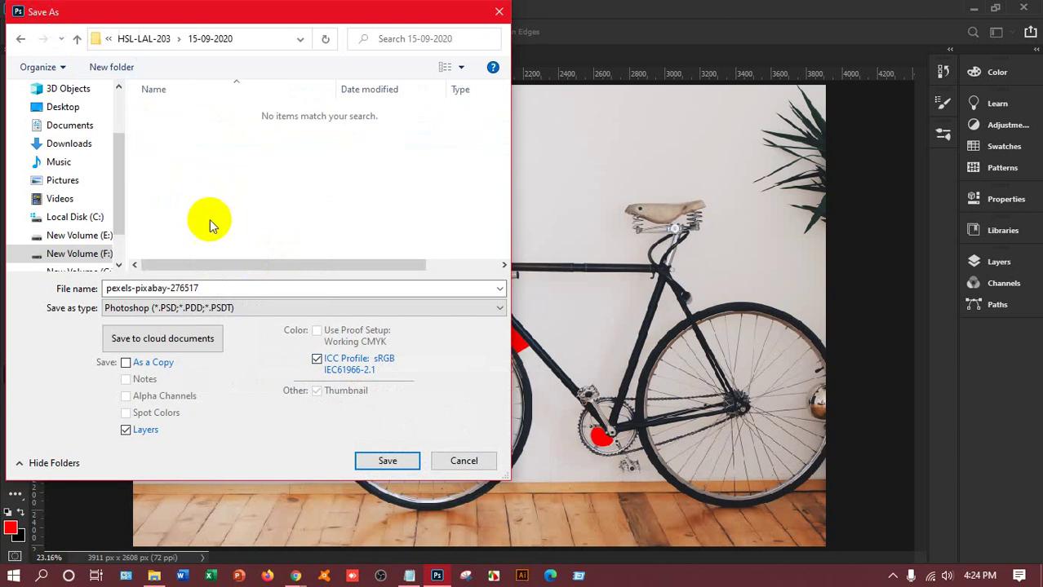
# Save the document as Remaining BiCycle Work in Photoshop format with Maximize Compatibility on, and close it
pyautogui.doubleClick(202, 289)
pyautogui.write('Remaining BiCycle Work')
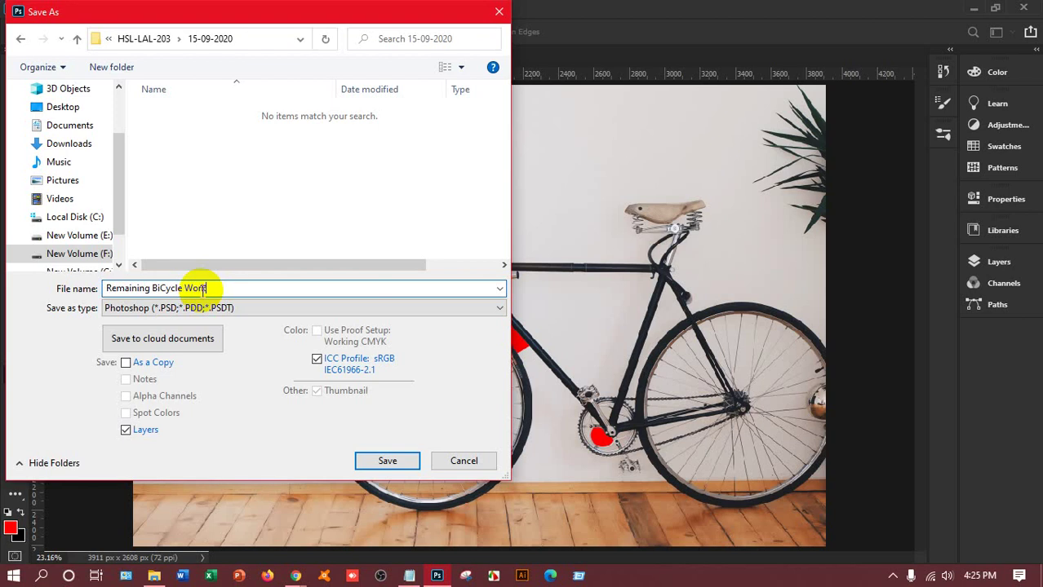
pyautogui.click(419, 462)
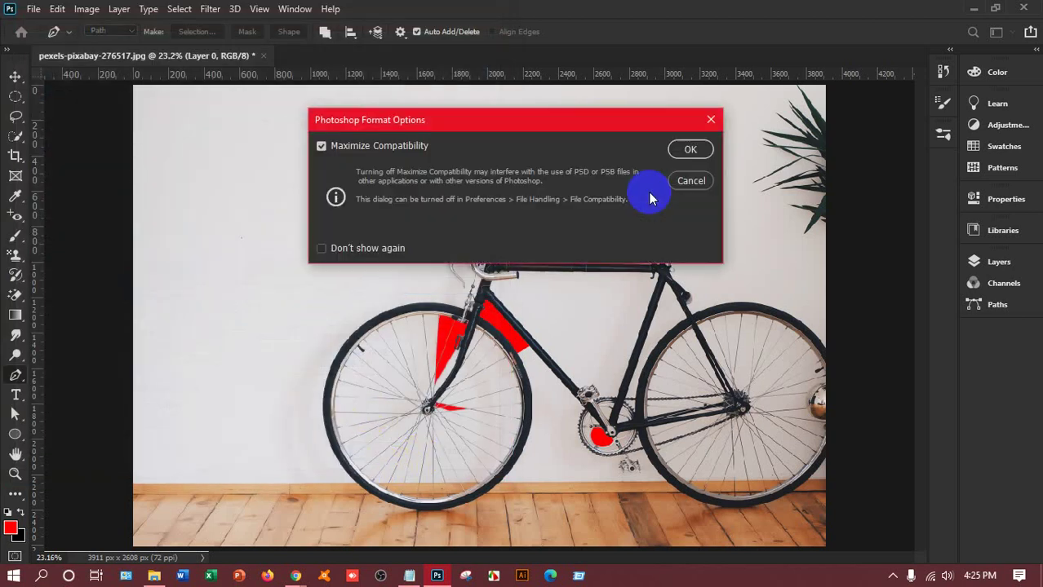
pyautogui.click(684, 150)
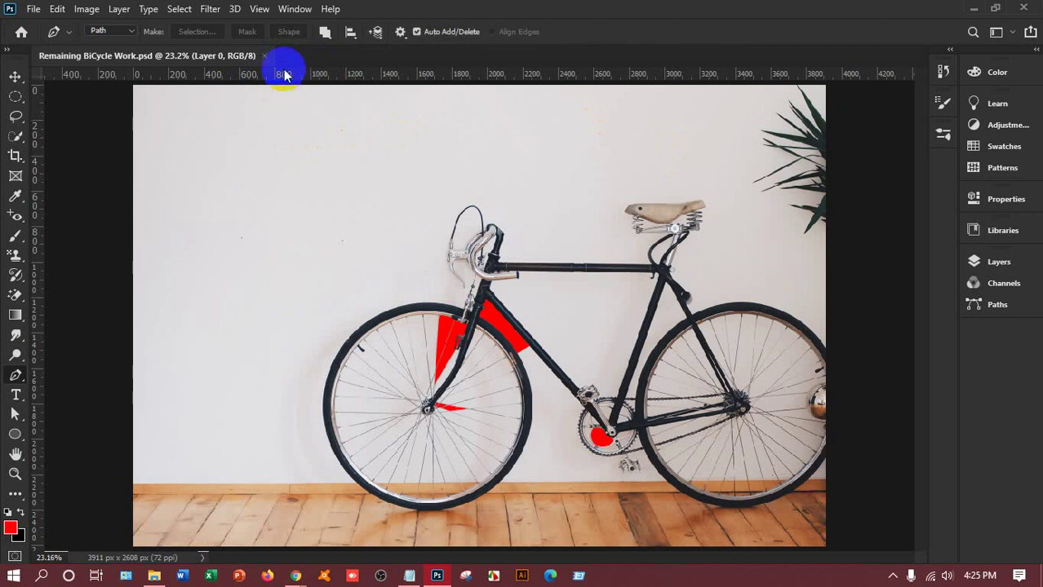
pyautogui.click(265, 56)
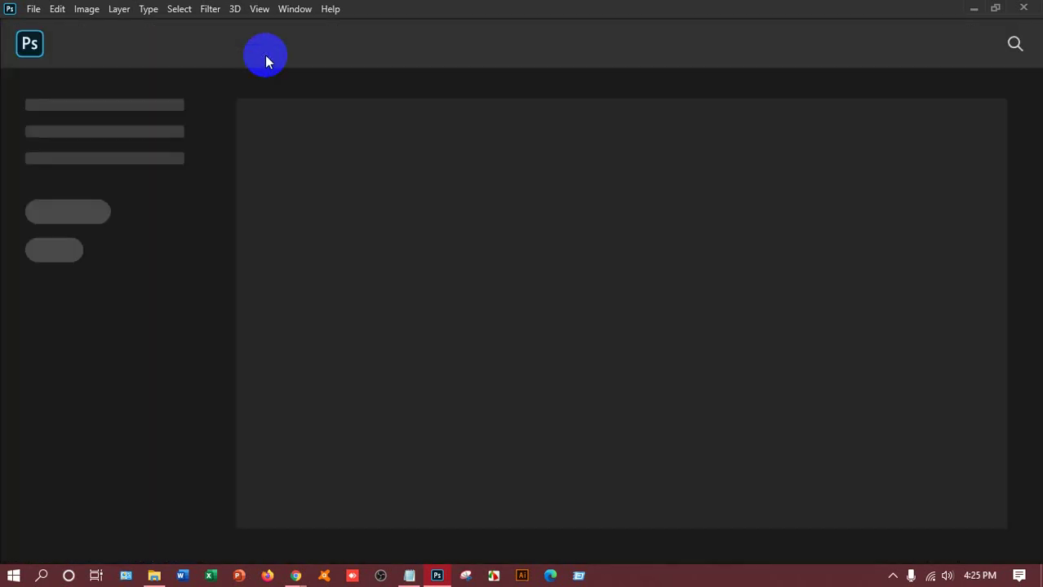
# Switch to File Explorer and open Remaining BiCycle Work from LEDP > Class Work > HSL-LAL-203 > 15-09-2020 in Photoshop
pyautogui.click(154, 576)
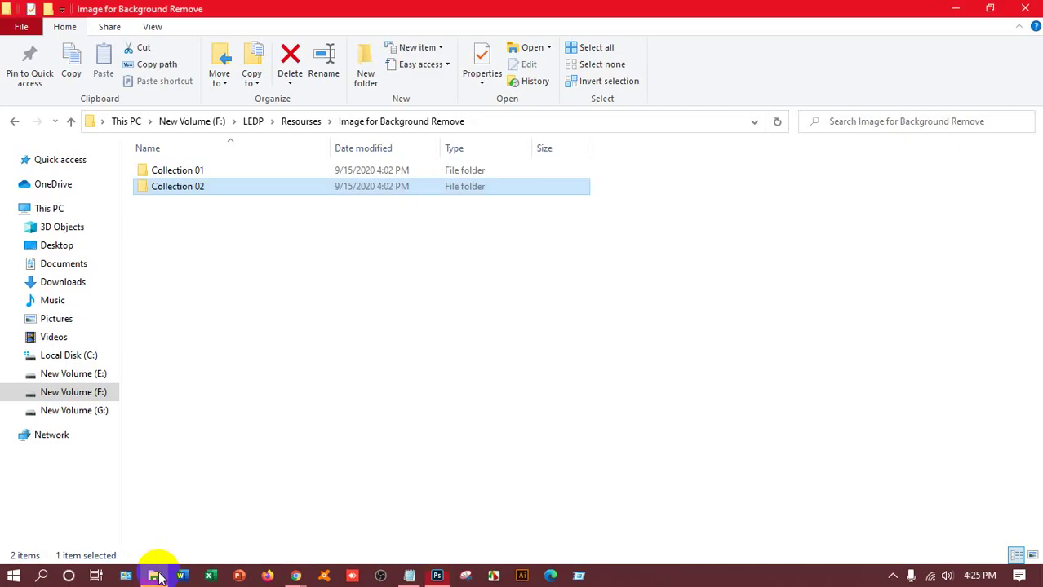
pyautogui.click(71, 121)
pyautogui.click(71, 122)
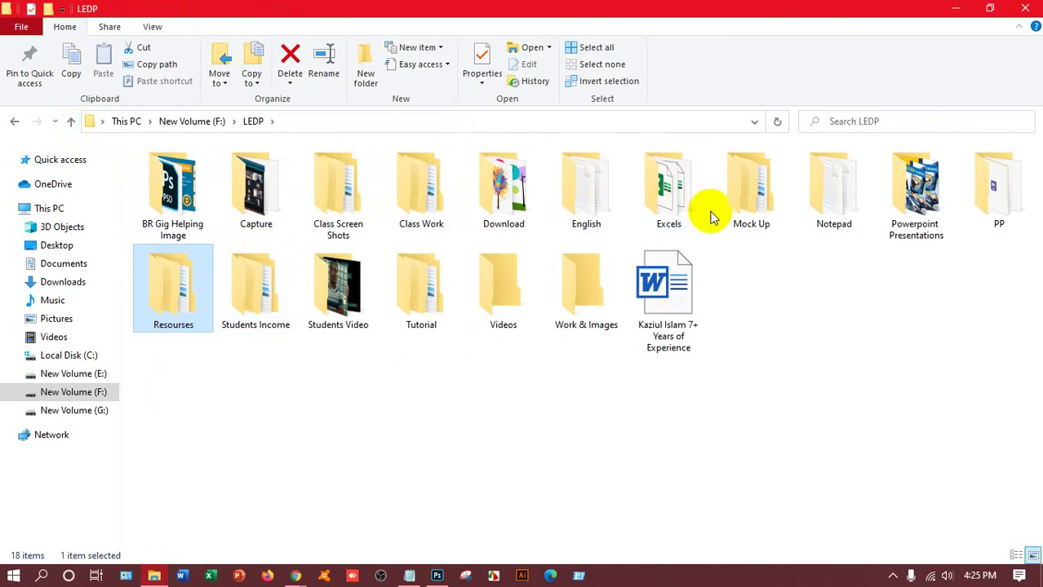
pyautogui.click(405, 210)
pyautogui.doubleClick(405, 209)
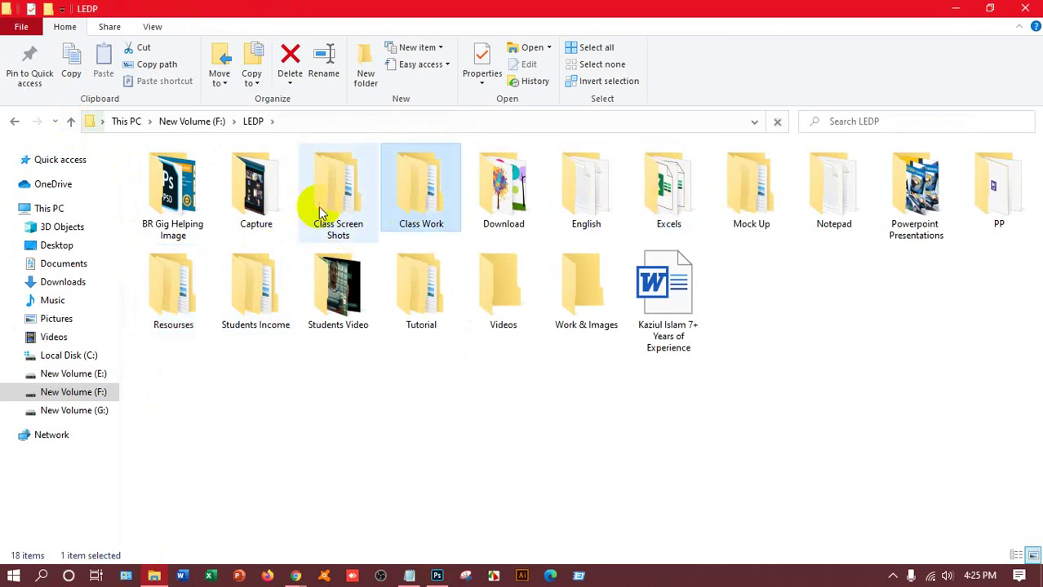
pyautogui.click(193, 208)
pyautogui.doubleClick(193, 208)
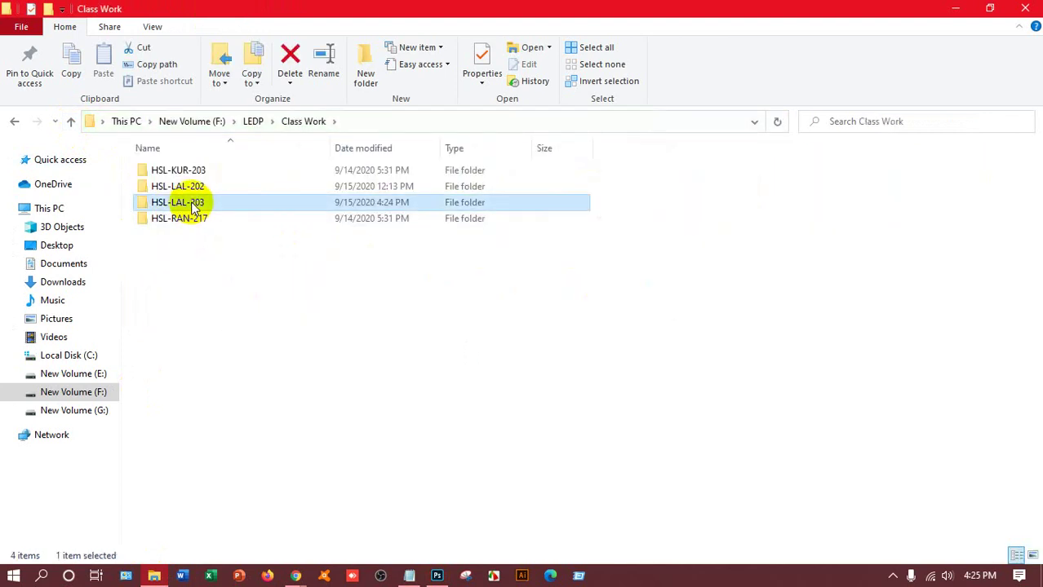
pyautogui.click(182, 210)
pyautogui.doubleClick(183, 210)
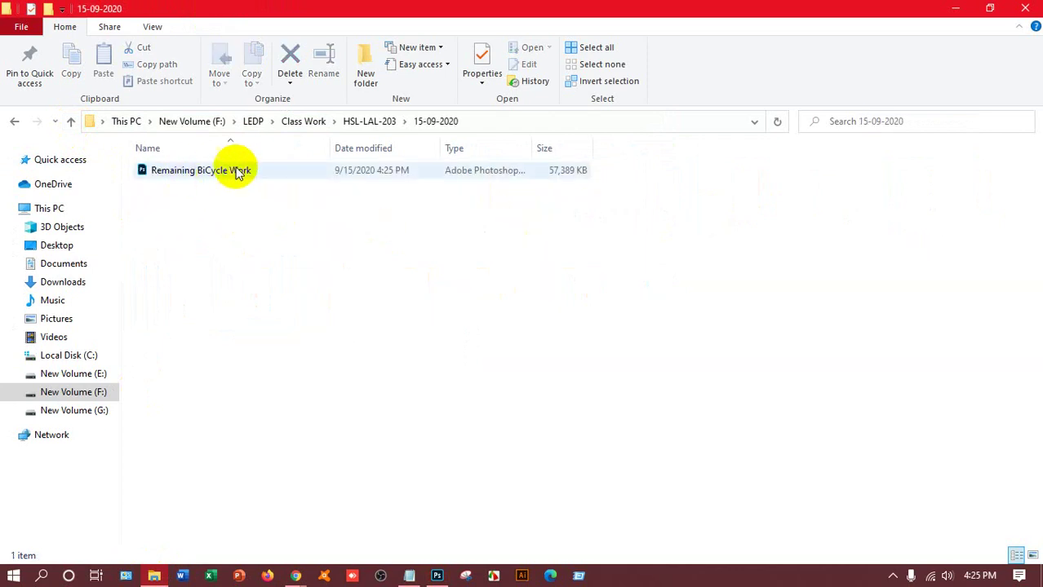
pyautogui.doubleClick(185, 173)
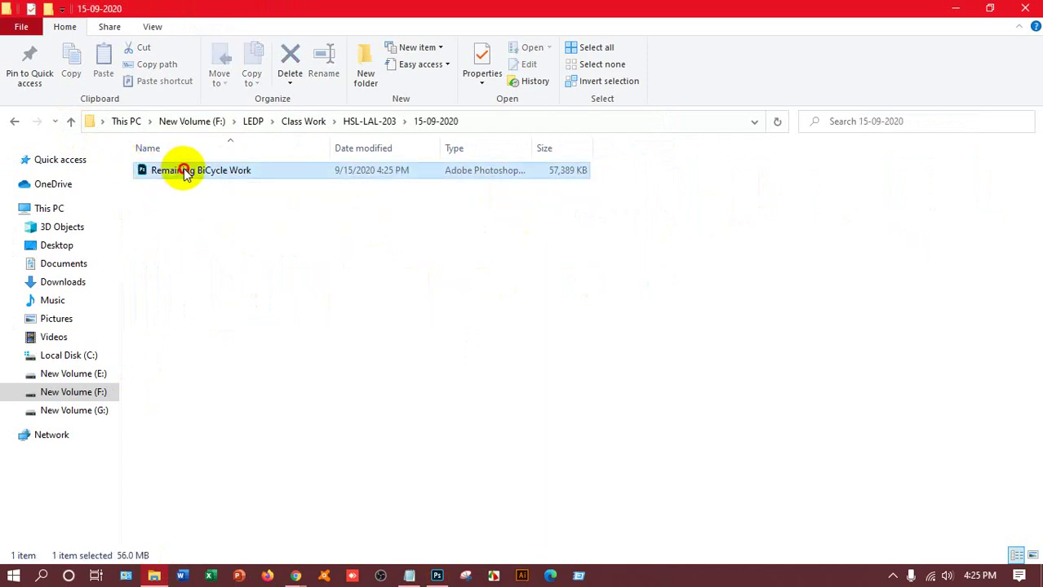
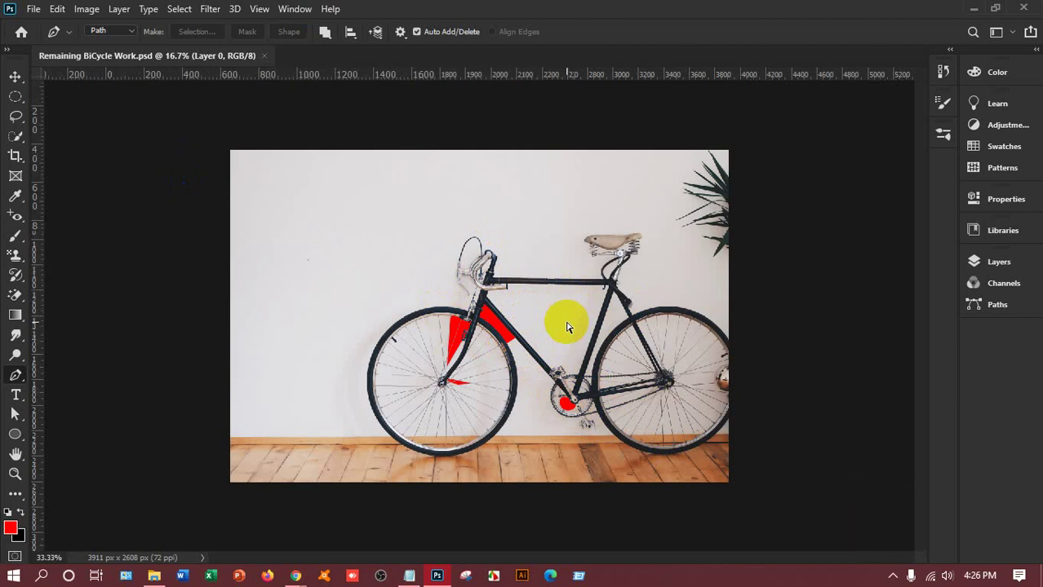
# Start a new Pen path on the upper edge of the bicycle's down tube, just below the head tube
pyautogui.scroll(4, 569, 326)
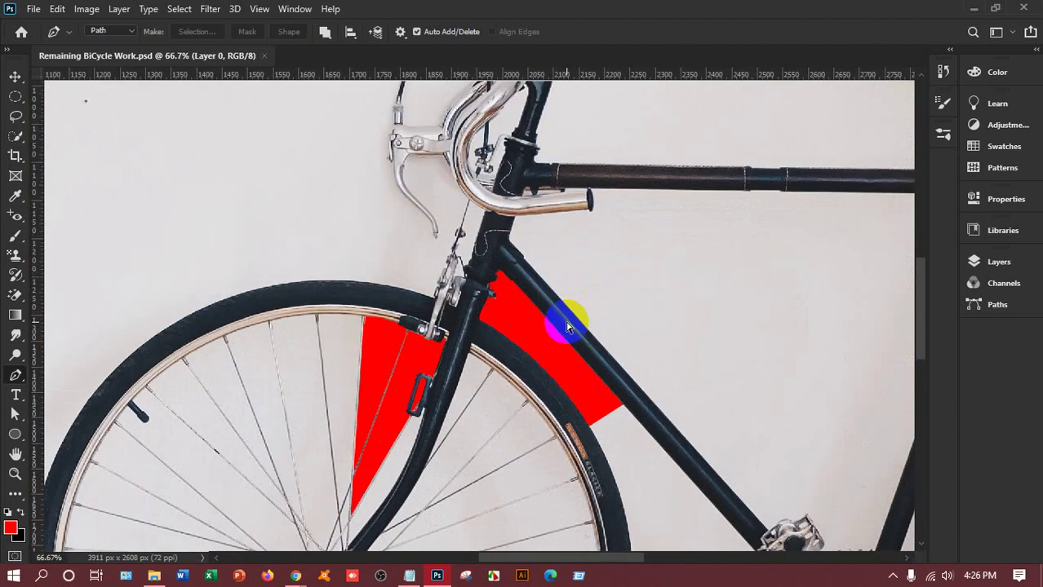
pyautogui.scroll(1, 568, 327)
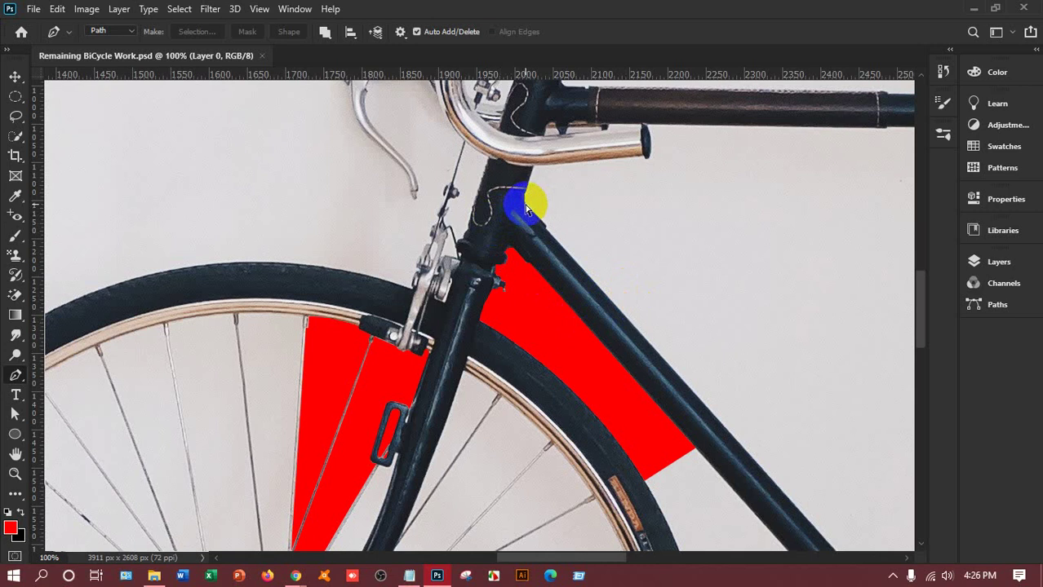
pyautogui.scroll(1, 526, 211)
pyautogui.scroll(1, 524, 210)
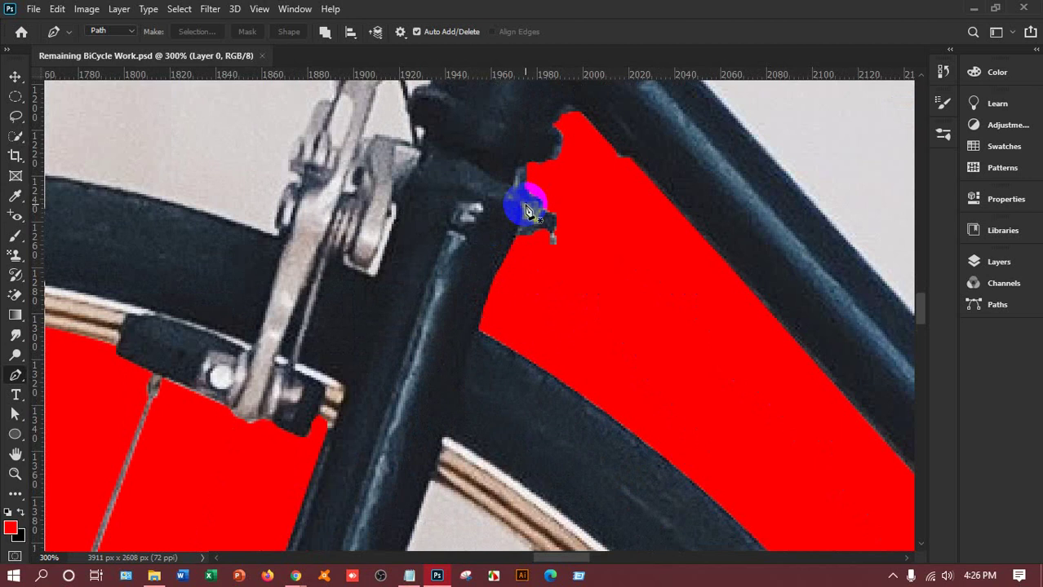
pyautogui.scroll(3, 628, 138)
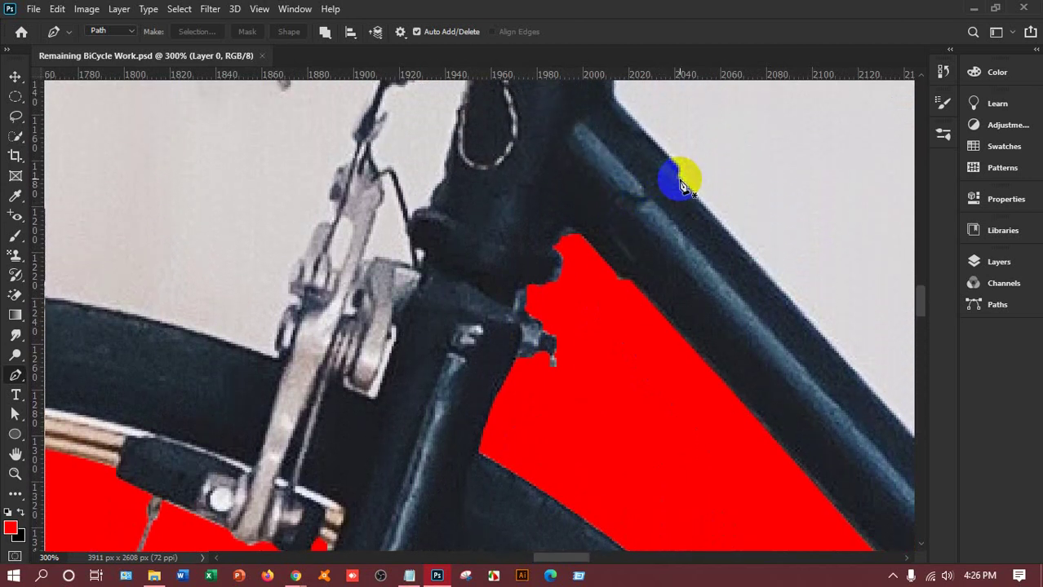
pyautogui.click(677, 174)
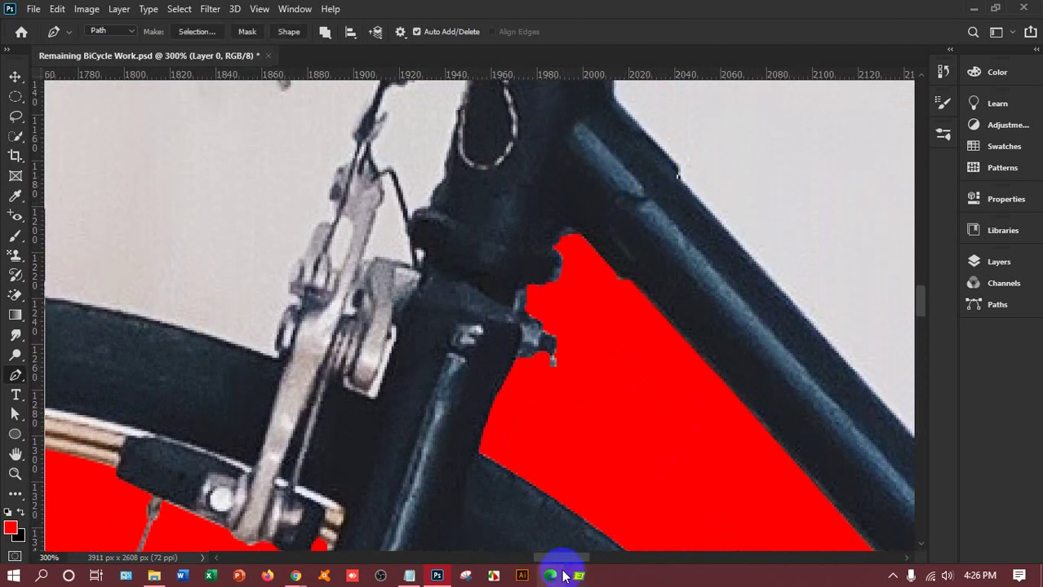
# Extend the path in one straight segment along the down tube's upper edge to where it meets the pedal
pyautogui.moveTo(559, 560); pyautogui.dragTo(600, 564)
pyautogui.scroll(-10, 677, 424)
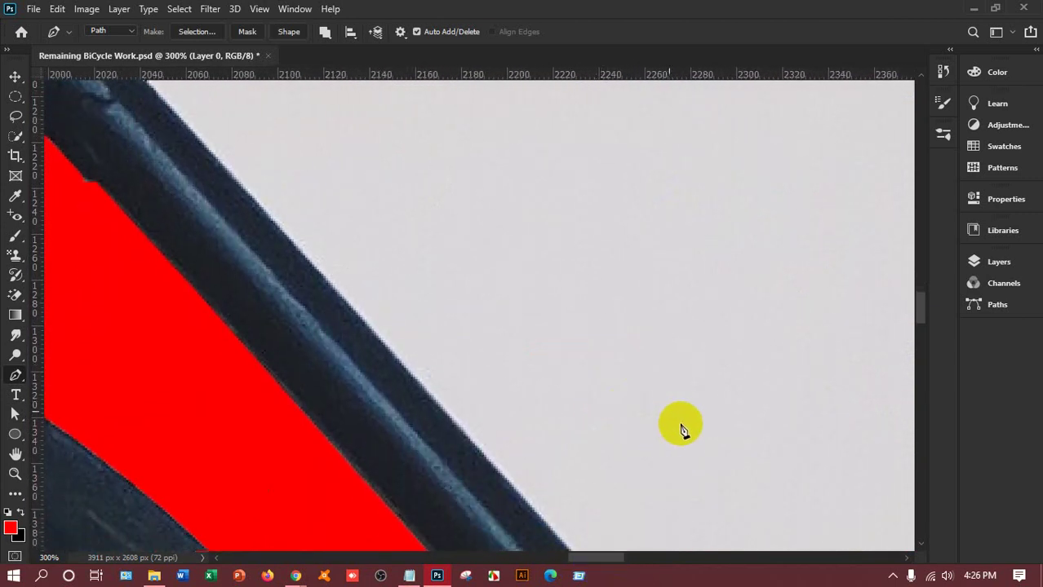
pyautogui.scroll(-10, 749, 480)
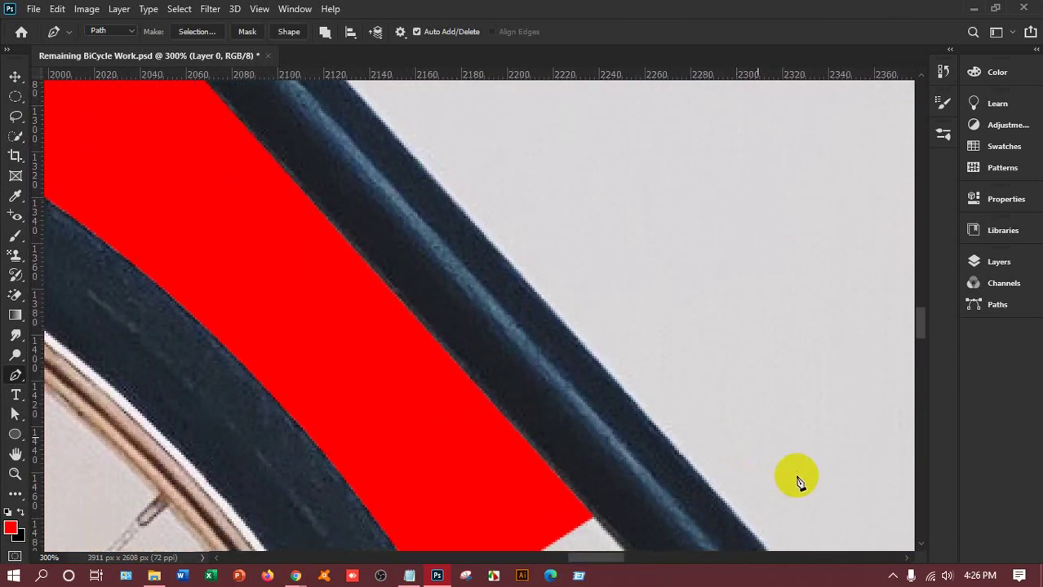
pyautogui.scroll(-9, 767, 463)
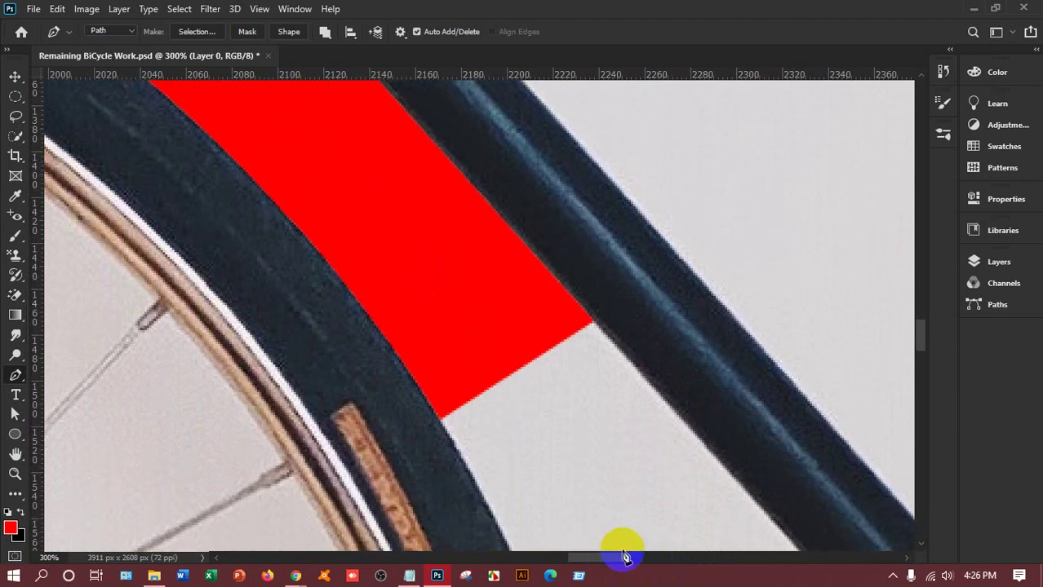
pyautogui.scroll(-4, 769, 466)
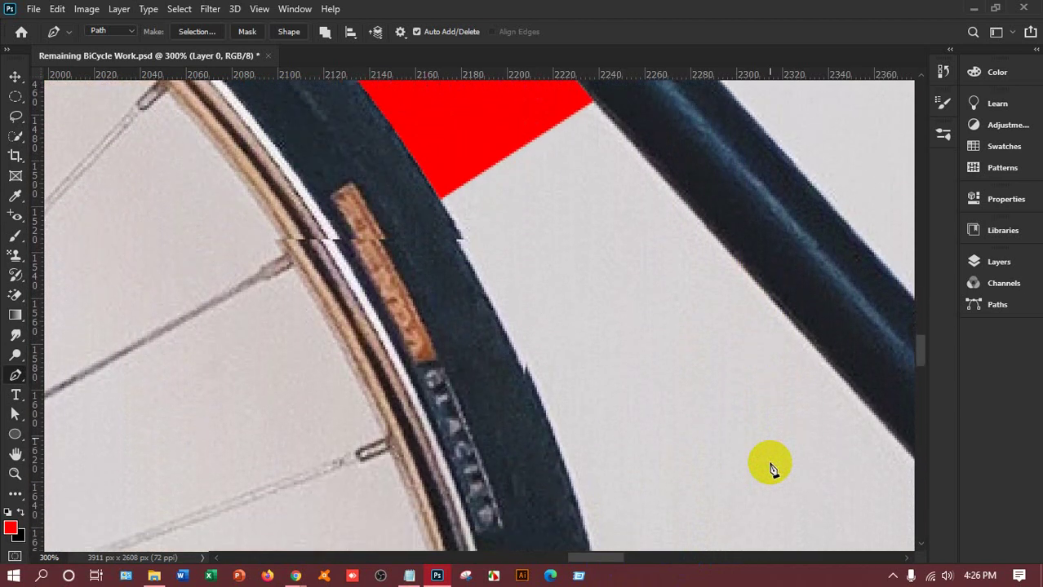
pyautogui.scroll(2, 706, 540)
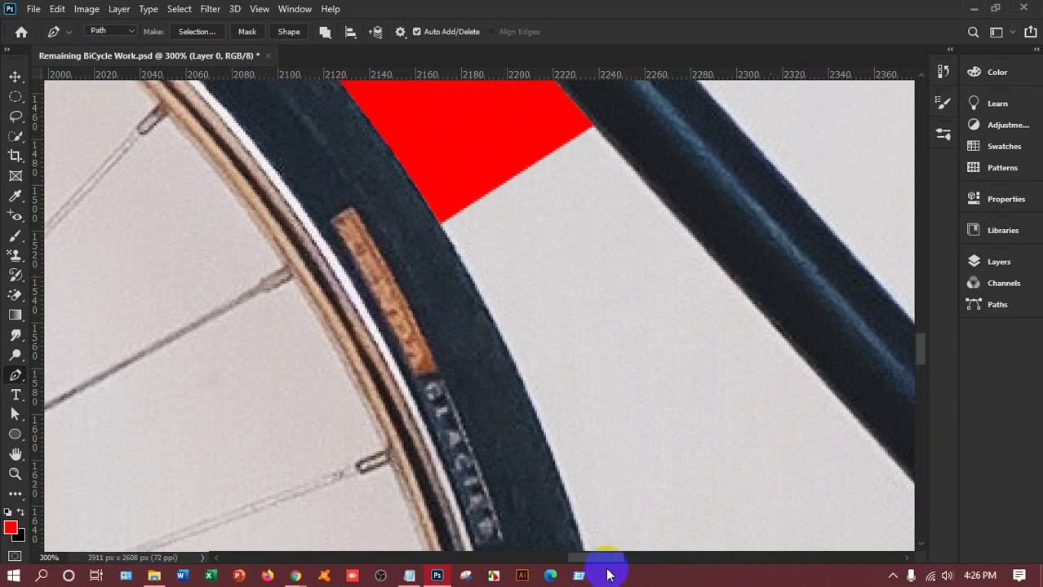
pyautogui.moveTo(600, 564); pyautogui.dragTo(650, 561)
pyautogui.scroll(-9, 656, 493)
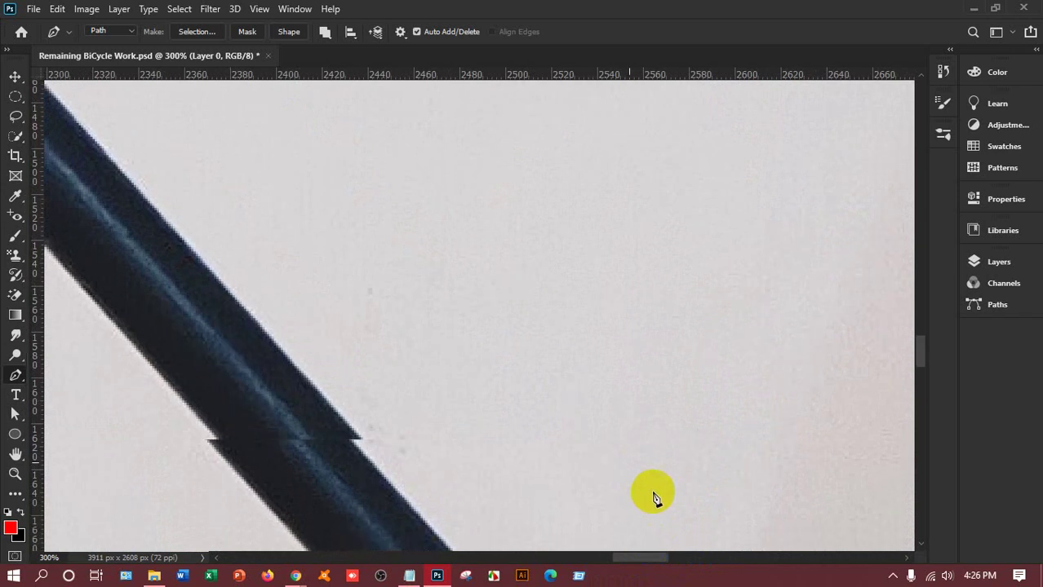
pyautogui.scroll(-3, 704, 498)
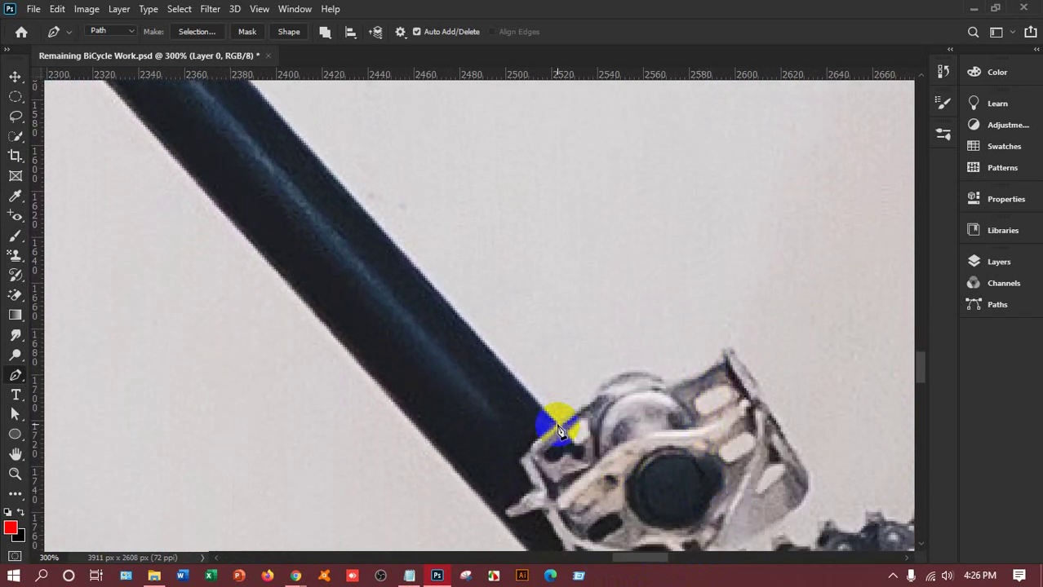
pyautogui.click(556, 424)
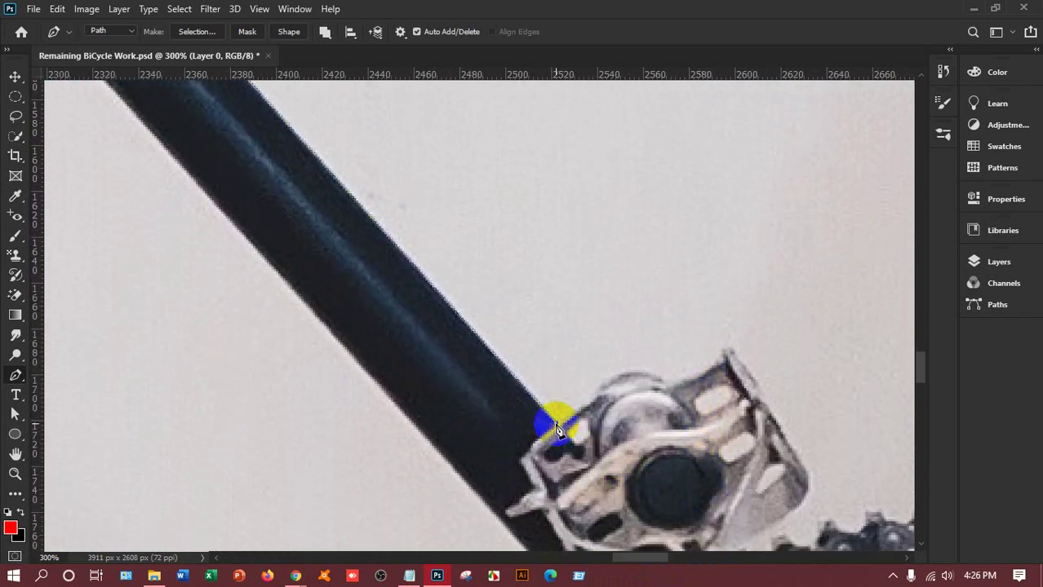
pyautogui.click(597, 386)
pyautogui.click(609, 379)
pyautogui.click(620, 374)
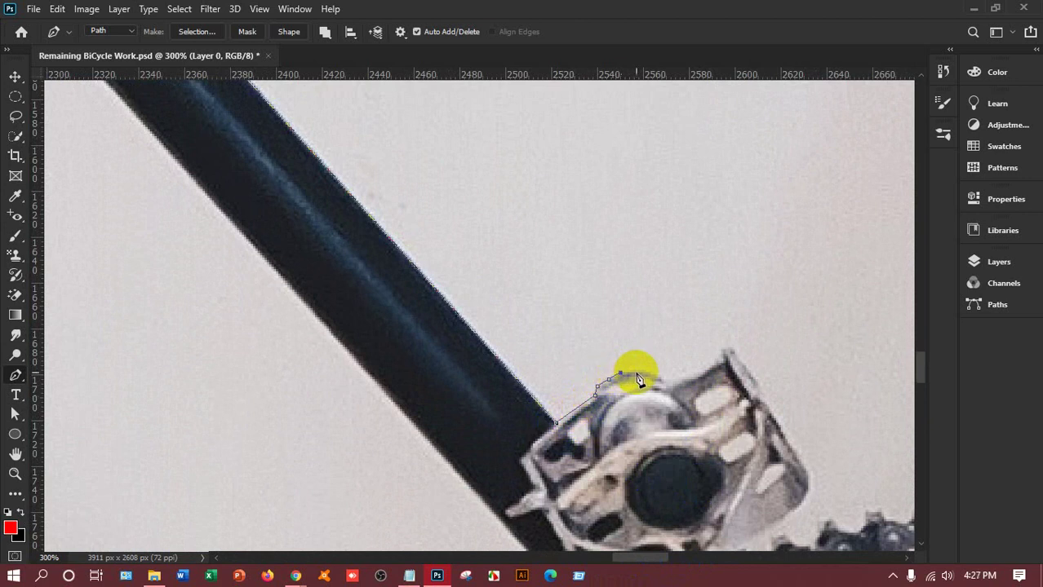
pyautogui.click(638, 373)
# Trace the path up from the down tube, over the pedal's rounded hump with a curved segment, and on to its upper corner
pyautogui.click(591, 400)
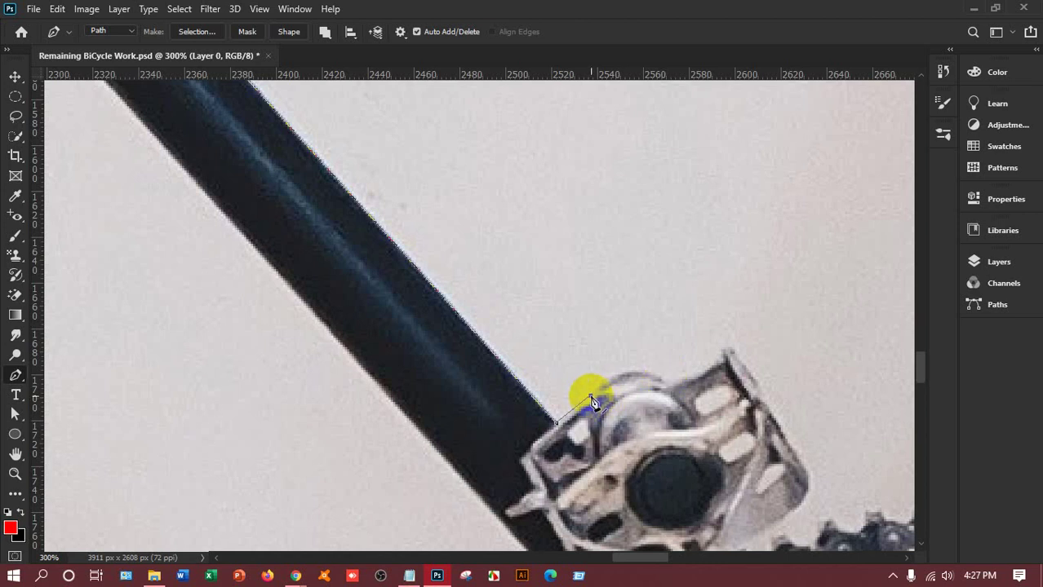
pyautogui.moveTo(679, 407)
pyautogui.mouseDown()
pyautogui.moveTo(698, 426)
pyautogui.moveTo(645, 366)
pyautogui.moveTo(674, 395)
pyautogui.mouseUp()
pyautogui.click(671, 387)
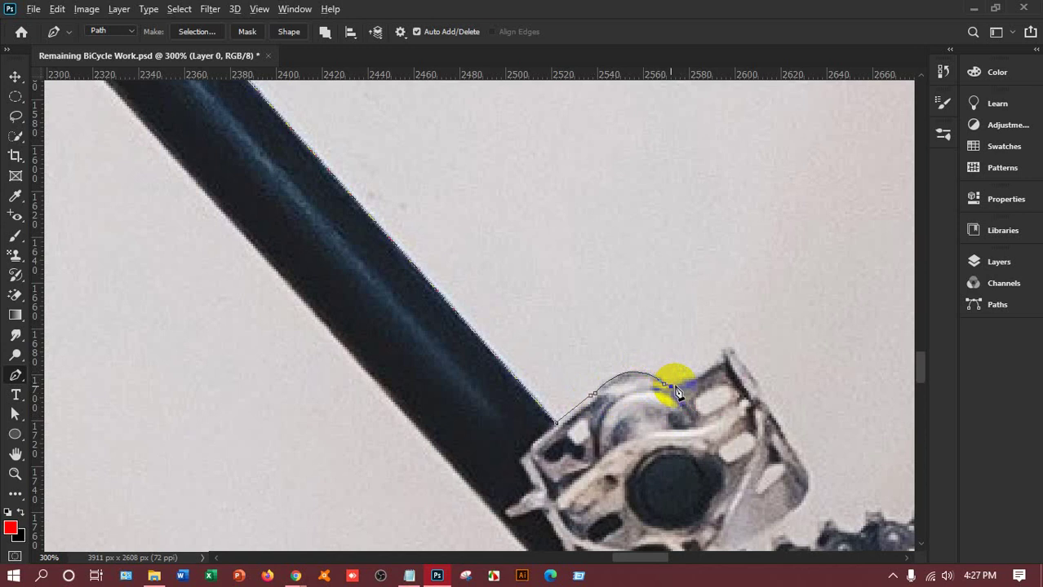
pyautogui.click(682, 382)
pyautogui.click(691, 377)
pyautogui.click(710, 364)
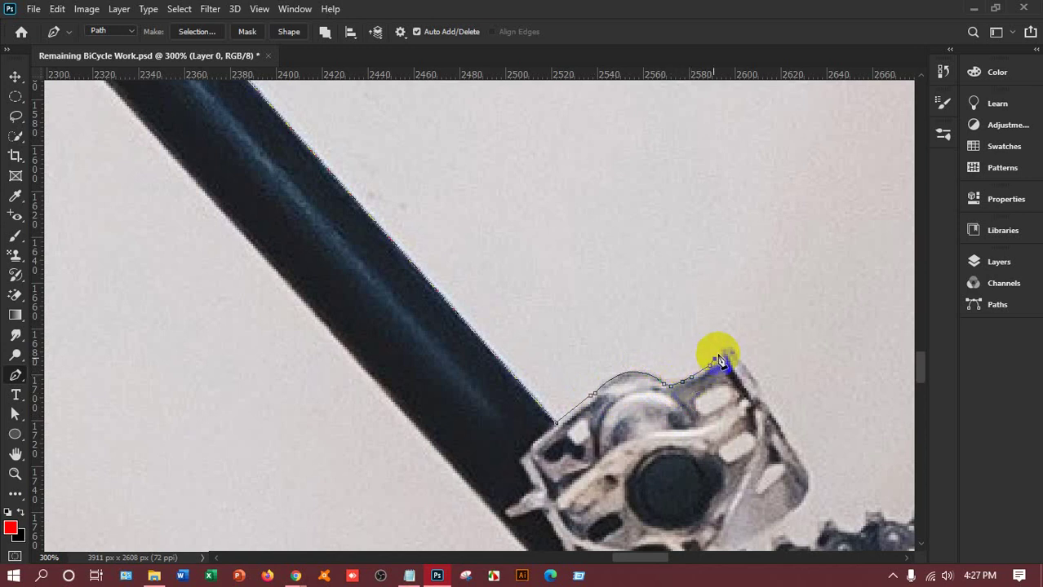
pyautogui.click(726, 358)
pyautogui.click(727, 351)
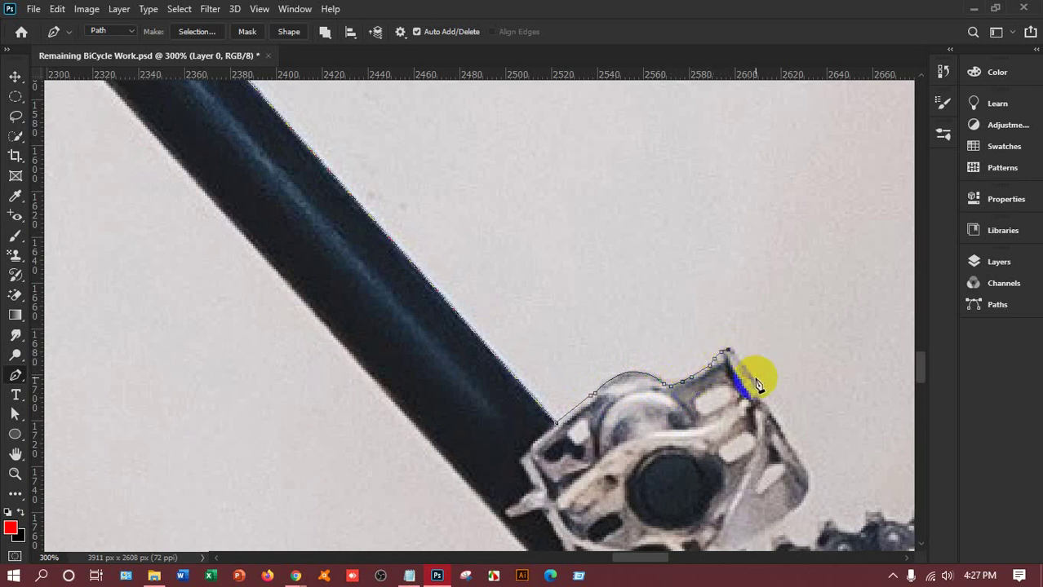
# Continue the path down the pedal's outer side edge and curve it around the rounded lower corner
pyautogui.click(760, 390)
pyautogui.click(761, 396)
pyautogui.click(764, 401)
pyautogui.click(769, 409)
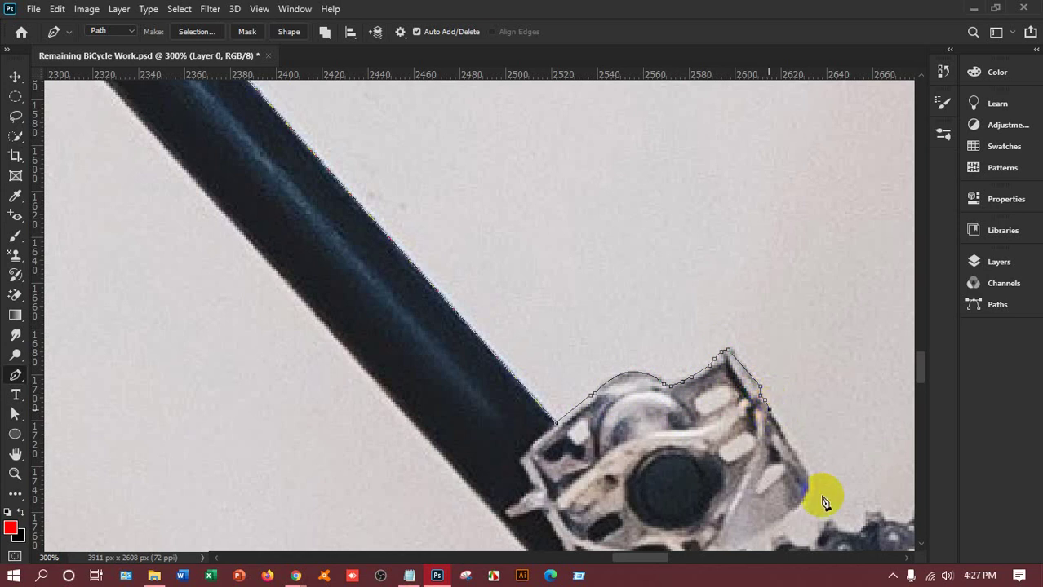
pyautogui.click(796, 459)
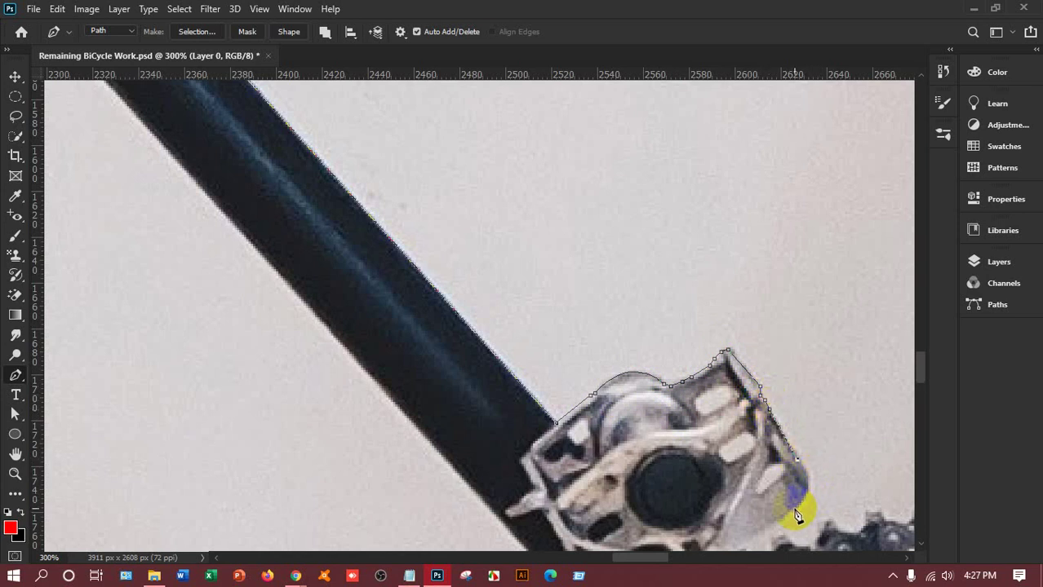
pyautogui.moveTo(792, 510); pyautogui.dragTo(758, 541)
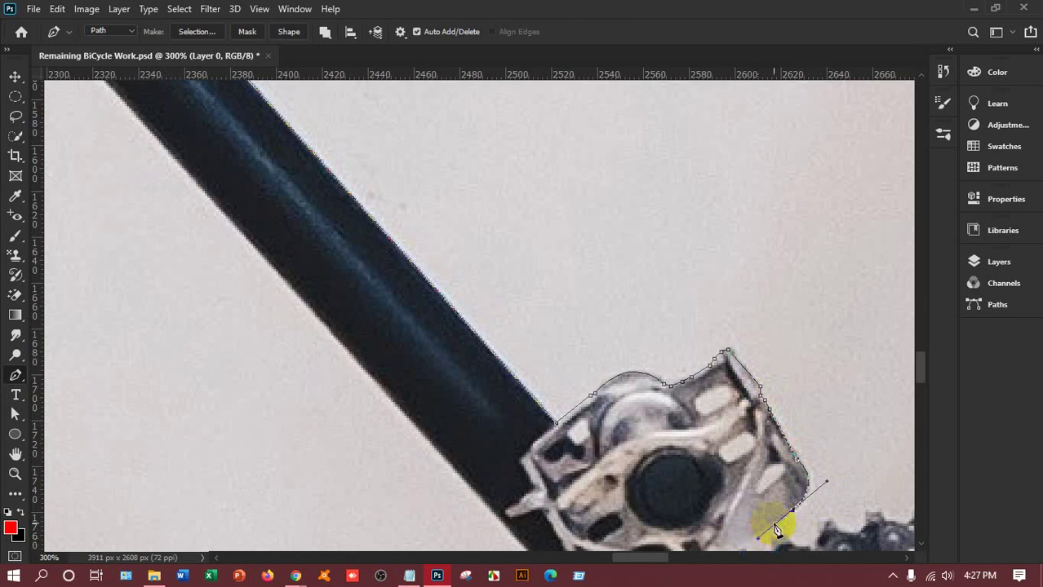
# Trace the pedal's lower edge to the crank arm and follow the small gap up to the start of the chain
pyautogui.scroll(-3, 791, 506)
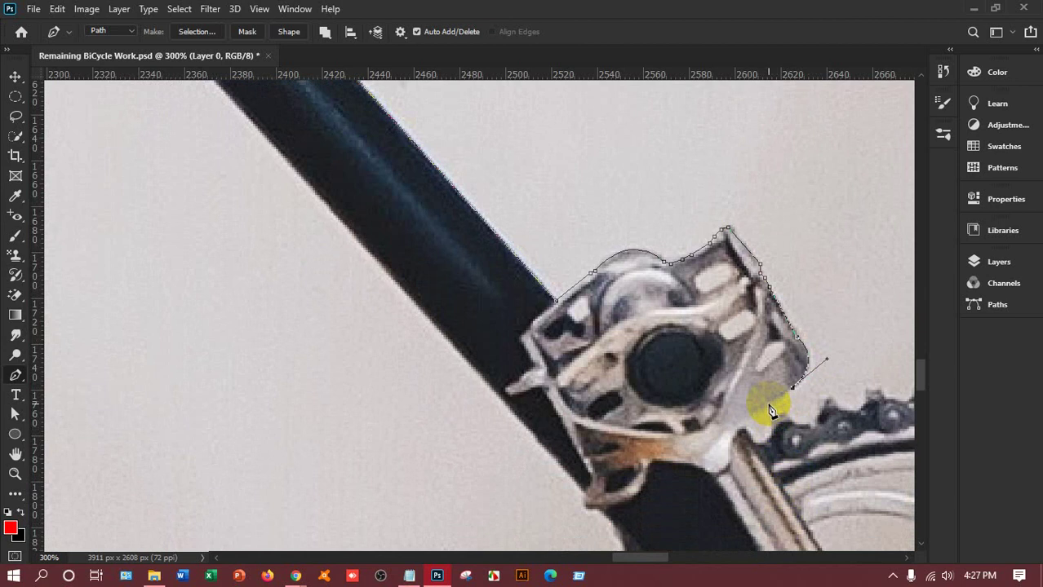
pyautogui.click(770, 404)
pyautogui.click(748, 418)
pyautogui.click(755, 445)
pyautogui.click(767, 446)
pyautogui.click(771, 438)
pyautogui.click(774, 429)
# Trace the path over the first chainring tooth and along the dip to the second tooth
pyautogui.click(777, 422)
pyautogui.click(781, 417)
pyautogui.click(790, 421)
pyautogui.click(795, 423)
pyautogui.click(801, 425)
pyautogui.click(807, 424)
pyautogui.click(815, 426)
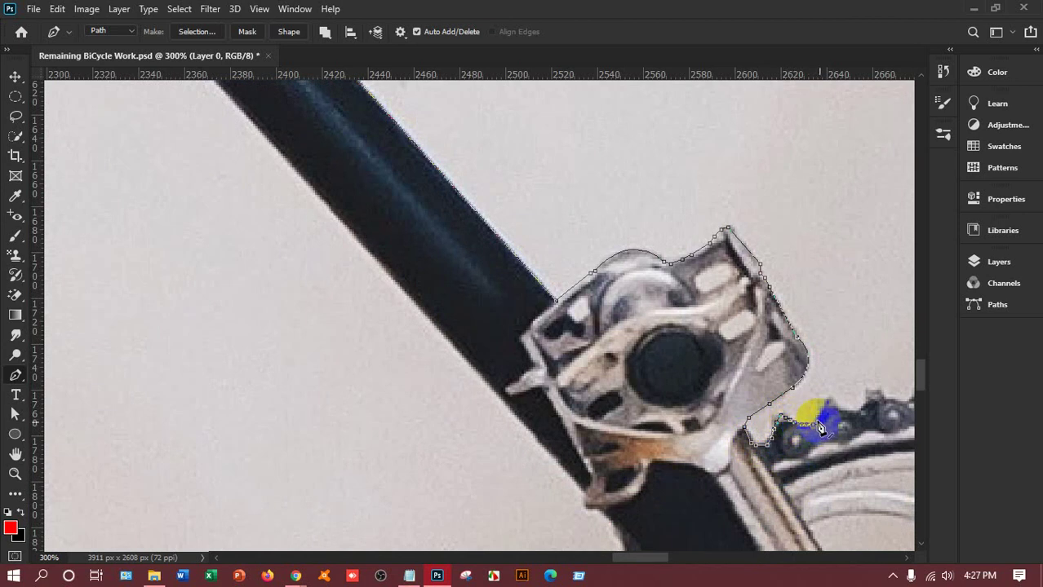
pyautogui.click(821, 426)
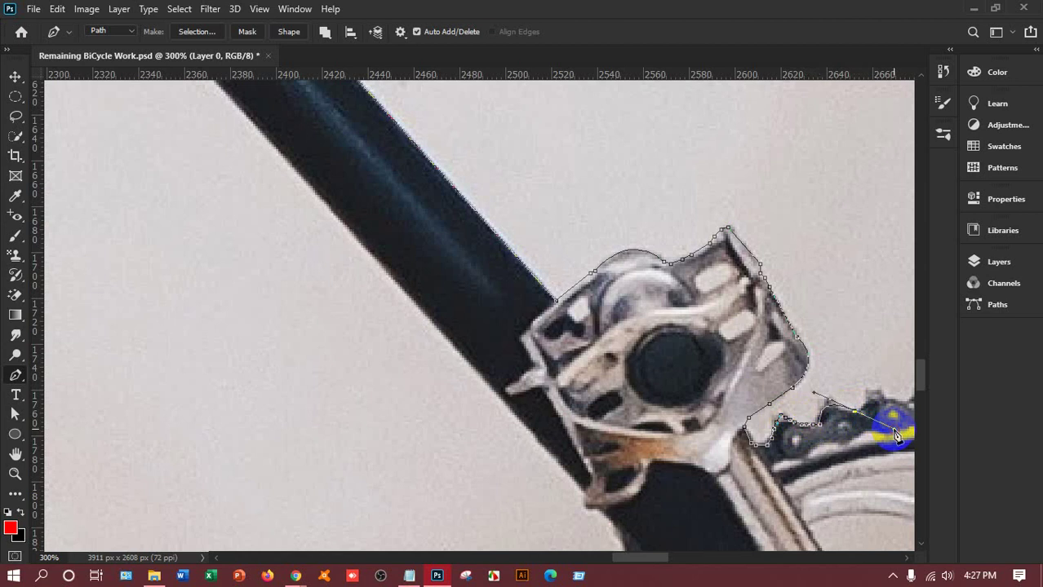
pyautogui.moveTo(893, 433); pyautogui.dragTo(856, 419)
pyautogui.hotkey('ctrl', 'z')
pyautogui.click(845, 416)
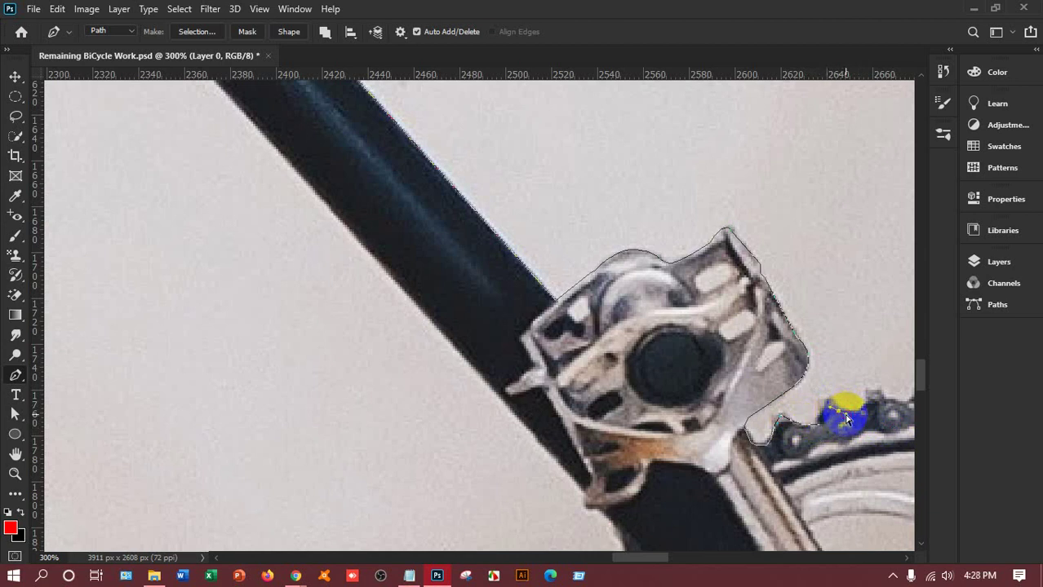
pyautogui.hotkey('ctrl', 'z')
# Continue the path with short segments over the second chainring tooth and up to the tip of the third
pyautogui.click(817, 425)
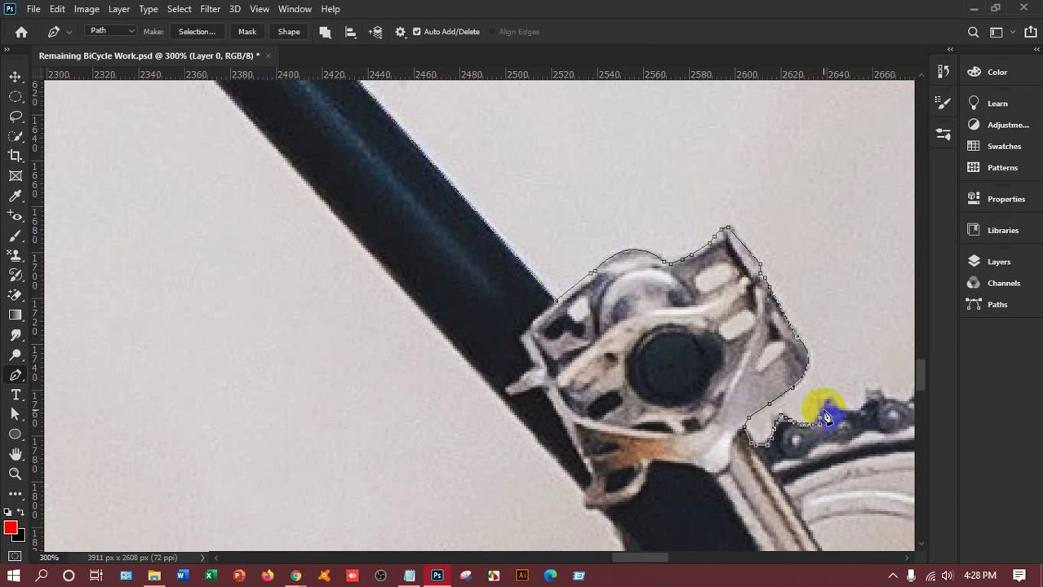
pyautogui.click(826, 406)
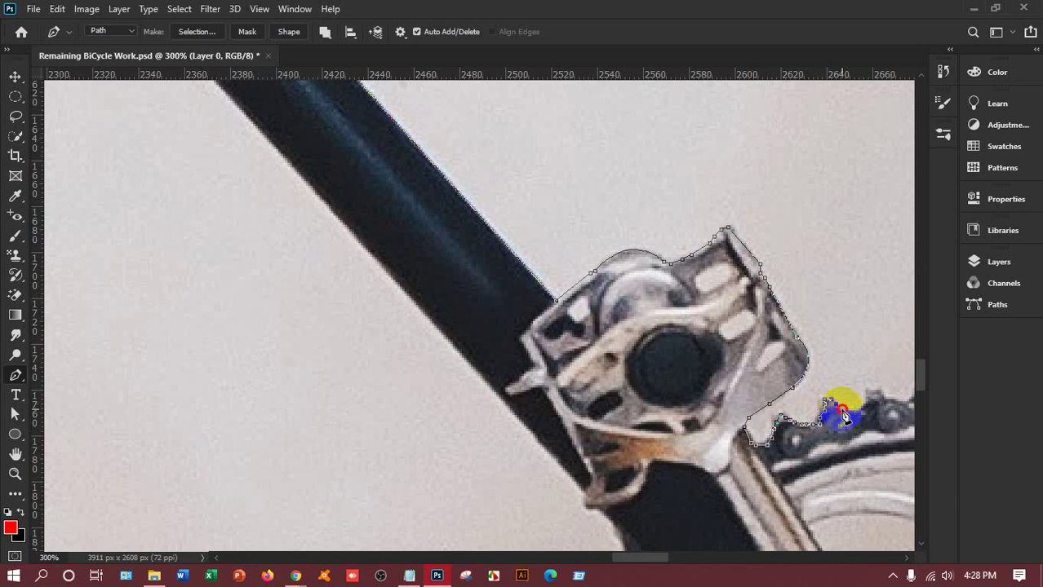
pyautogui.click(867, 400)
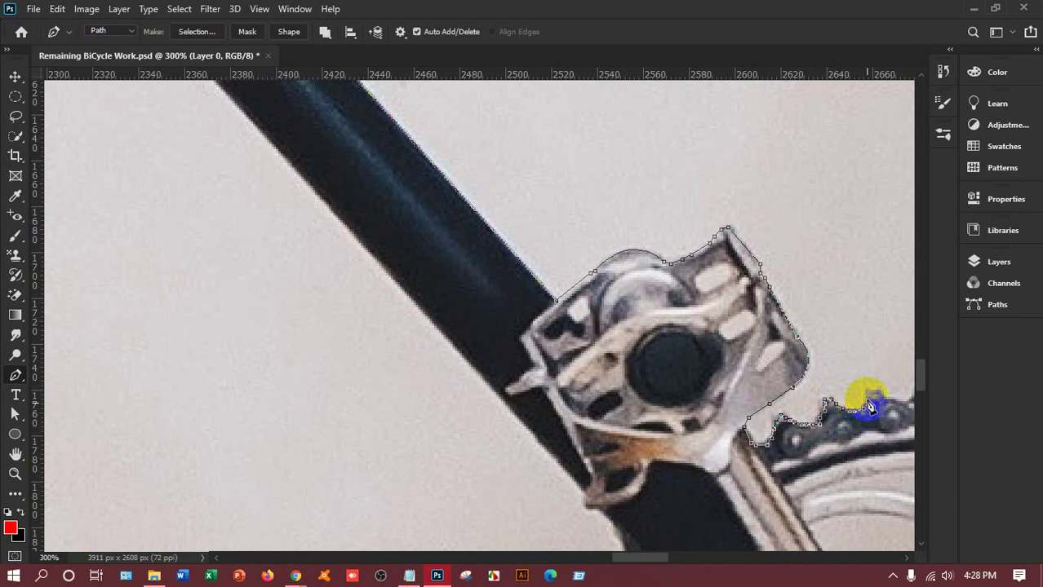
pyautogui.click(870, 393)
pyautogui.click(875, 390)
pyautogui.click(879, 390)
# Trace the remaining chainring teeth along the top of the chain until the path reaches the seat tube
pyautogui.moveTo(645, 560); pyautogui.dragTo(668, 552)
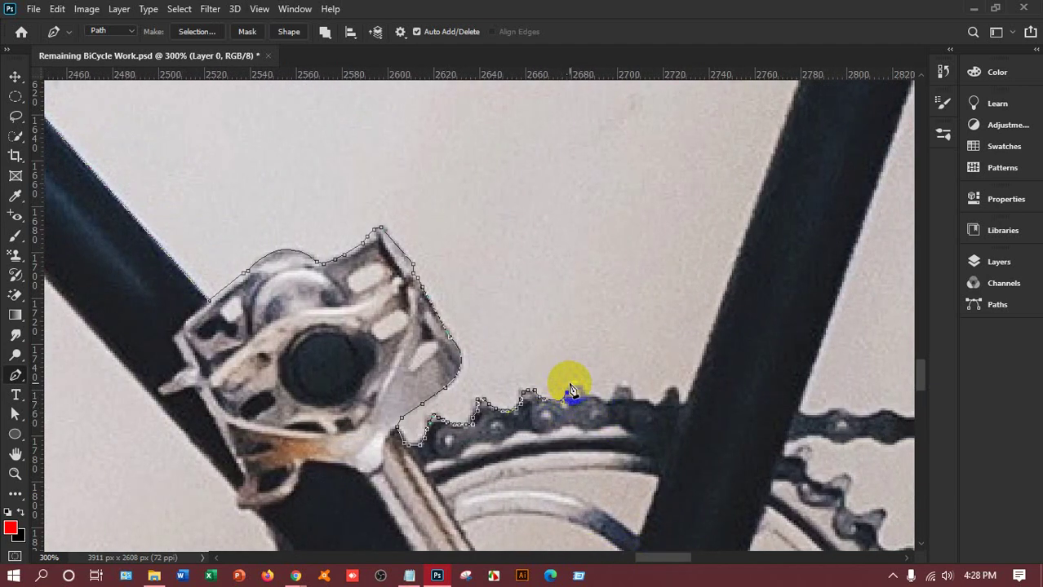
pyautogui.click(570, 384)
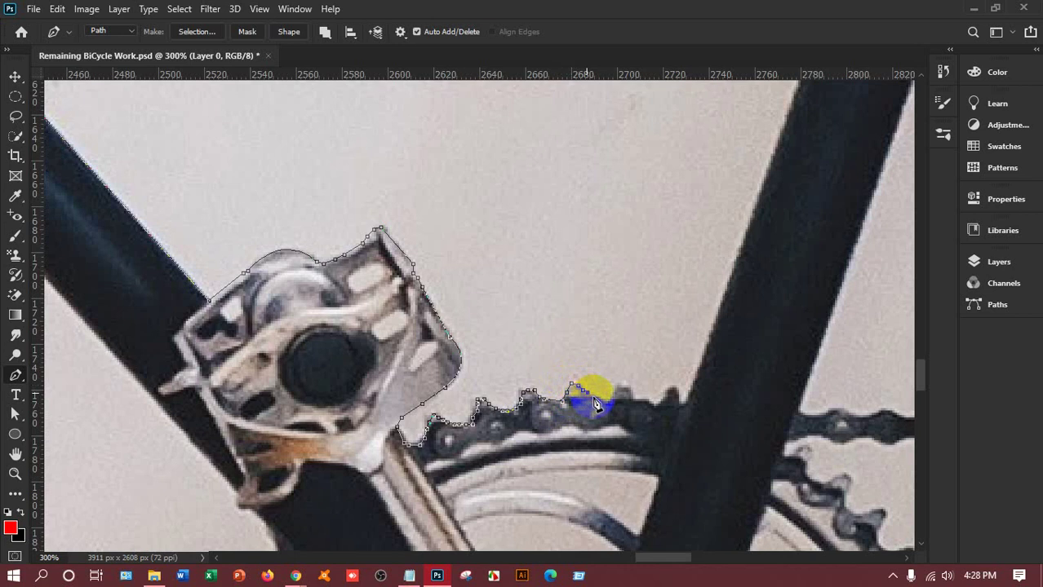
pyautogui.click(599, 397)
pyautogui.click(622, 396)
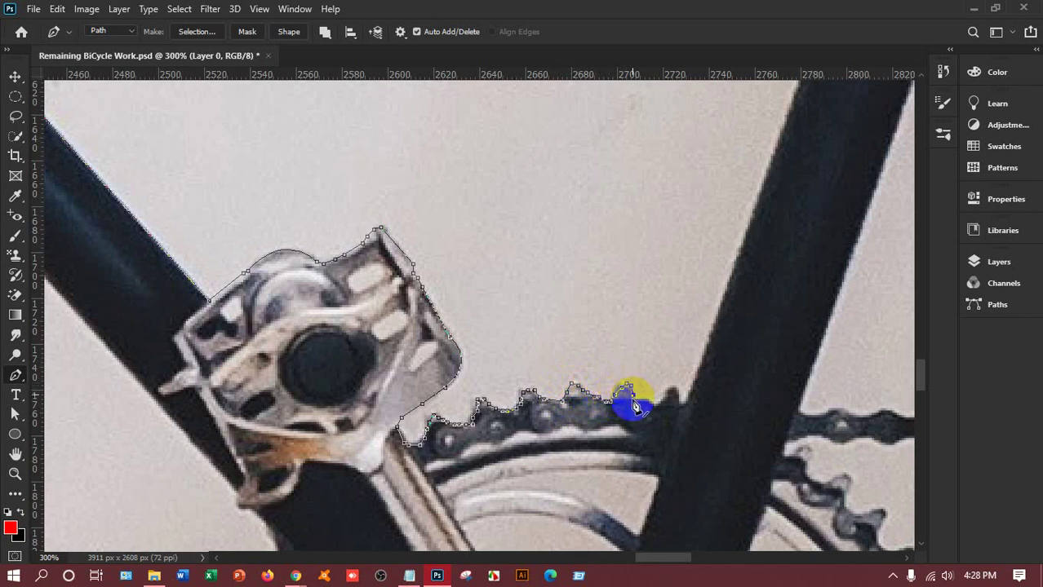
pyautogui.click(647, 405)
pyautogui.click(668, 397)
pyautogui.click(678, 403)
# Trace the path from the chainring up the lower part of the seat tube's inner edge with long straight segments
pyautogui.scroll(5, 775, 268)
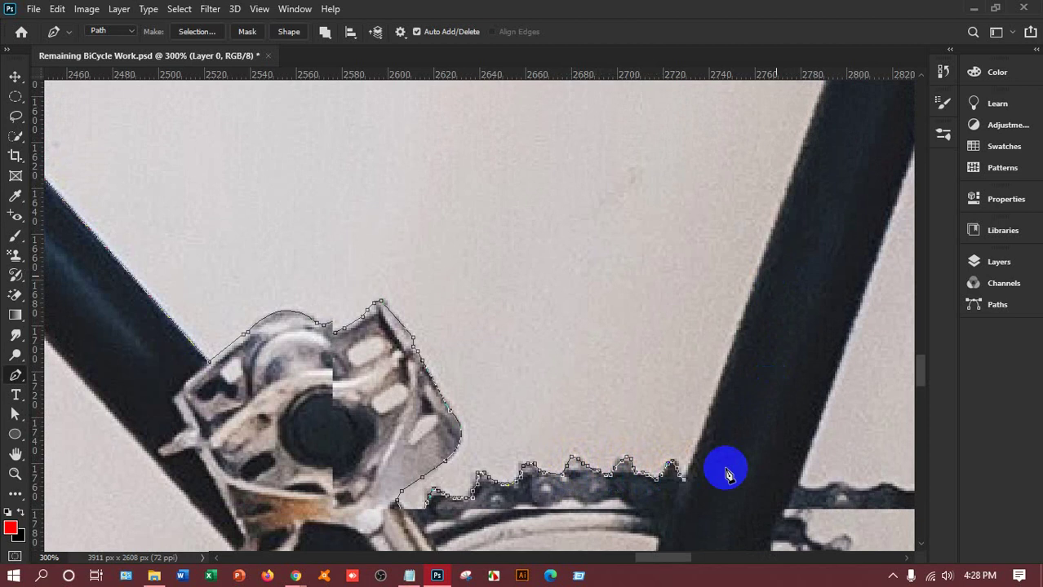
pyautogui.scroll(1, 842, 281)
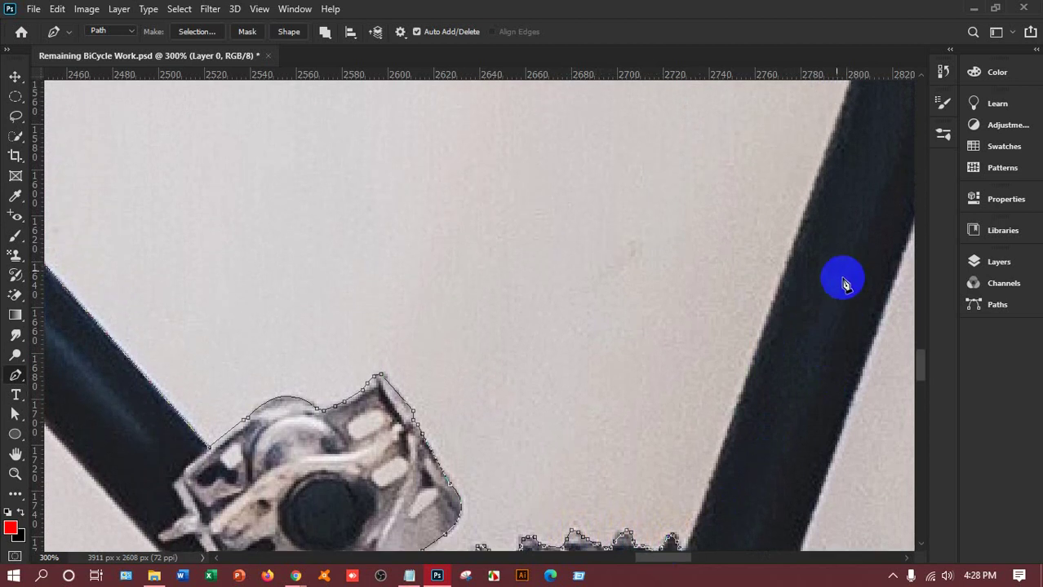
pyautogui.click(809, 201)
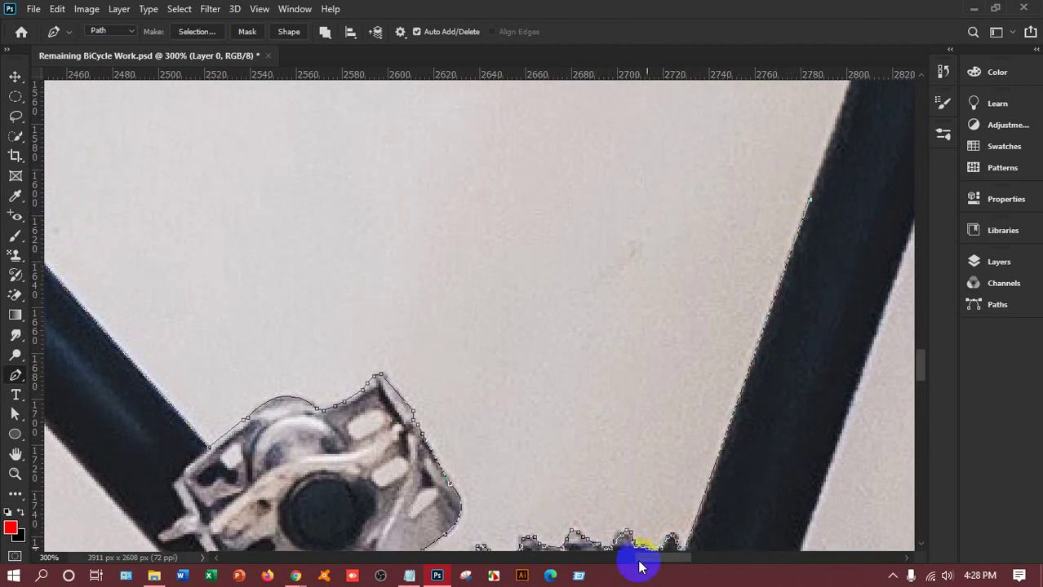
pyautogui.moveTo(648, 559); pyautogui.dragTo(658, 559)
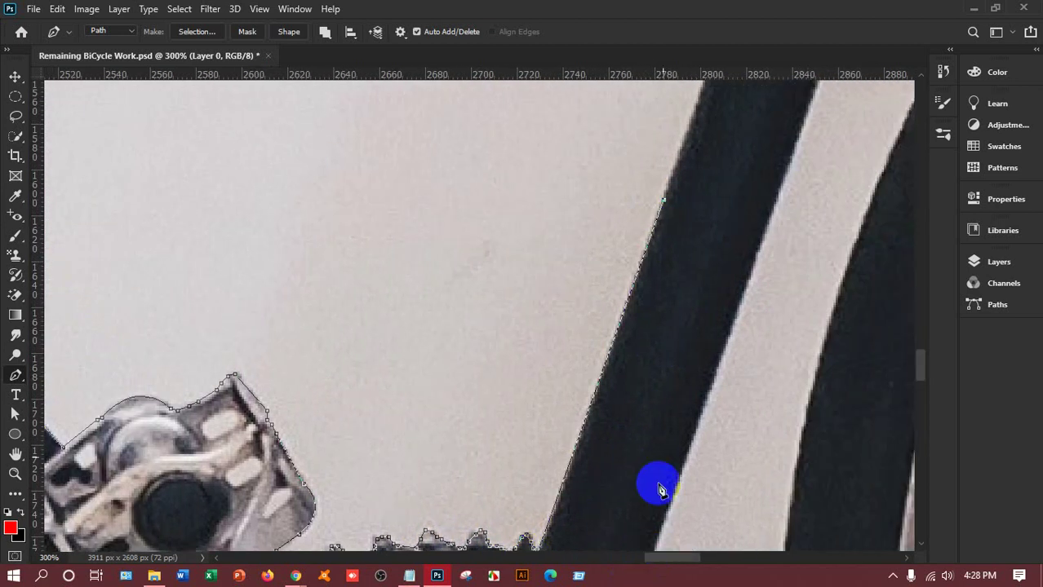
pyautogui.scroll(3, 659, 484)
pyautogui.scroll(3, 914, 241)
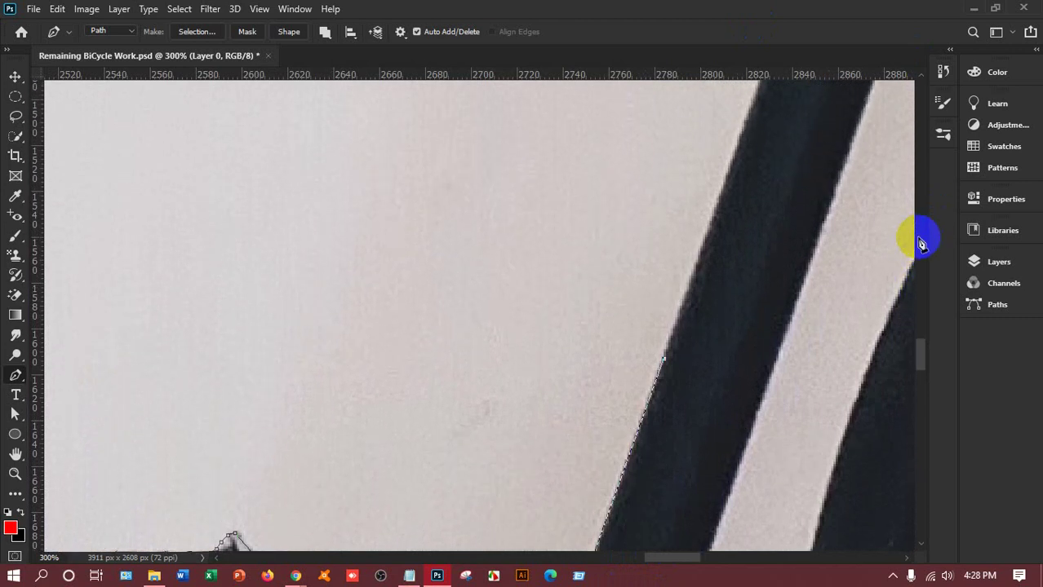
pyautogui.click(781, 94)
# Extend the path along the rest of the seat tube's inner edge to just below the top tube joint
pyautogui.scroll(6, 808, 400)
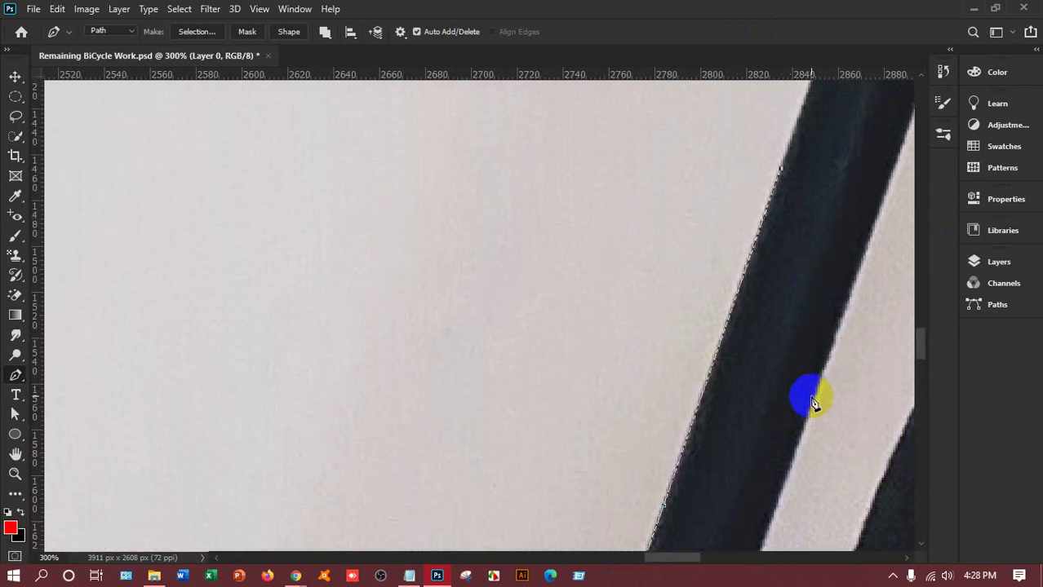
pyautogui.scroll(3, 820, 391)
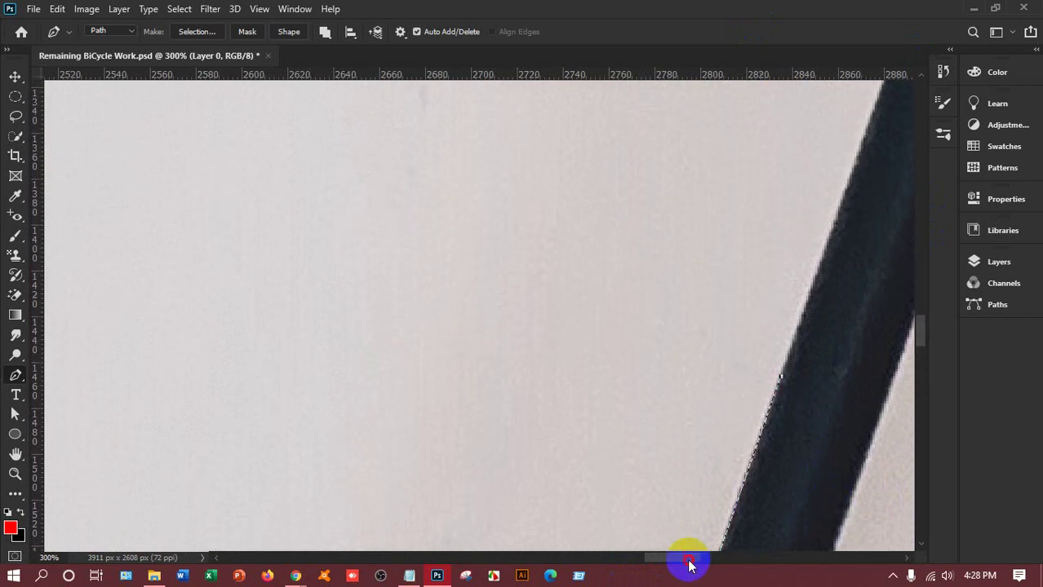
pyautogui.moveTo(689, 559); pyautogui.dragTo(701, 559)
pyautogui.scroll(7, 735, 424)
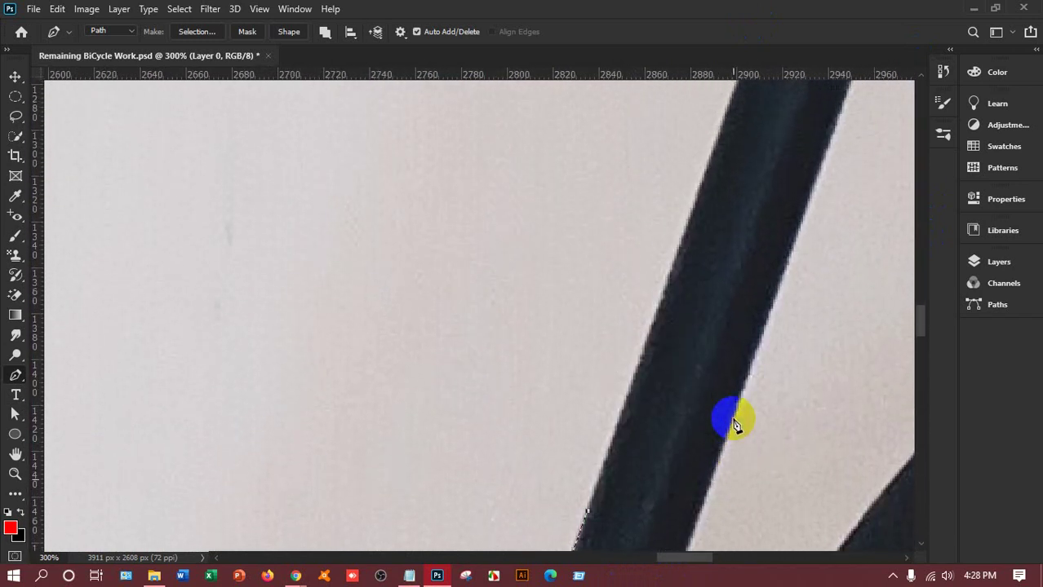
pyautogui.scroll(7, 778, 317)
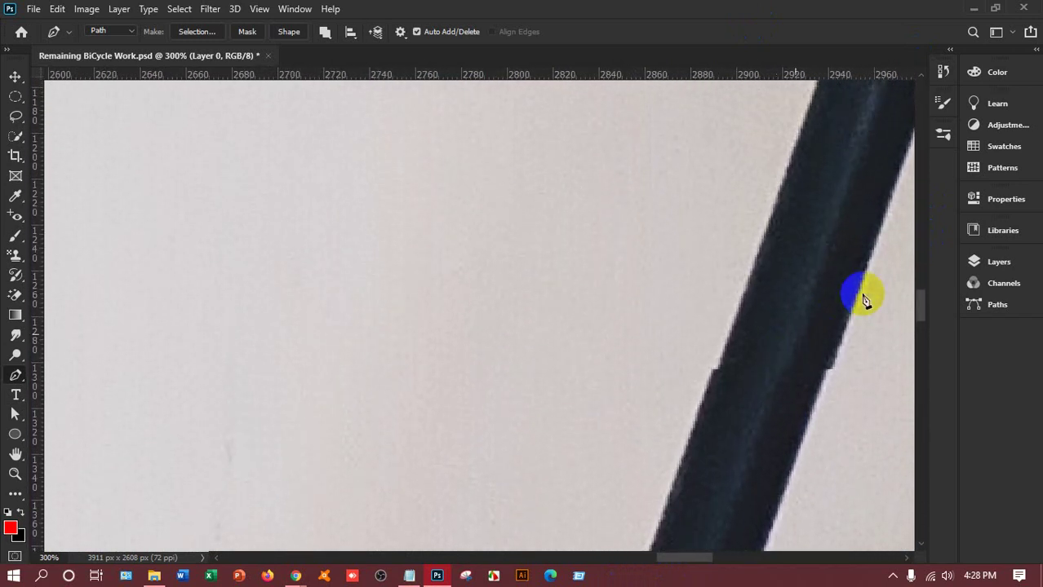
pyautogui.moveTo(675, 561); pyautogui.dragTo(694, 560)
pyautogui.scroll(5, 682, 466)
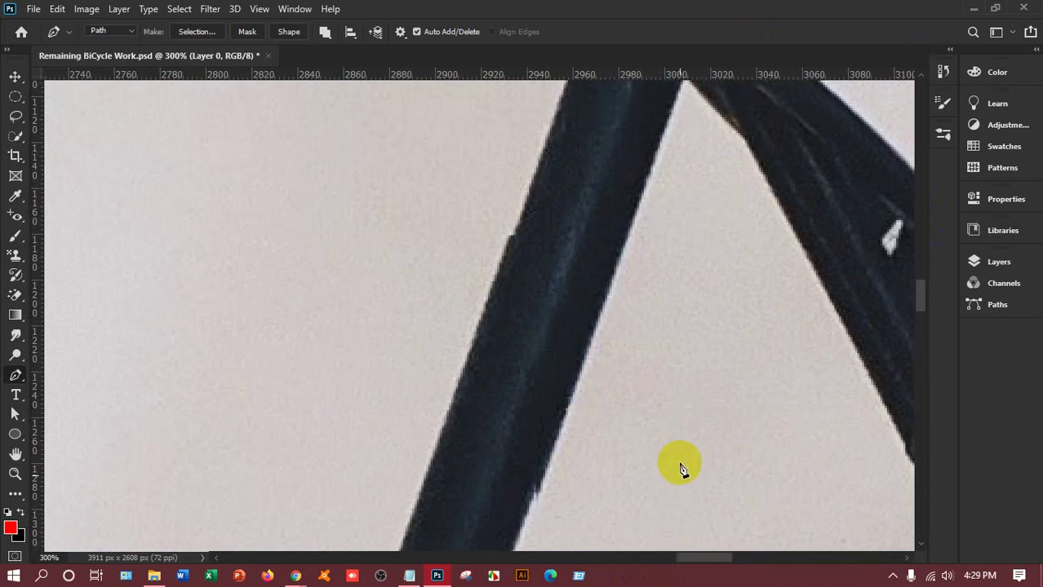
pyautogui.scroll(2, 680, 476)
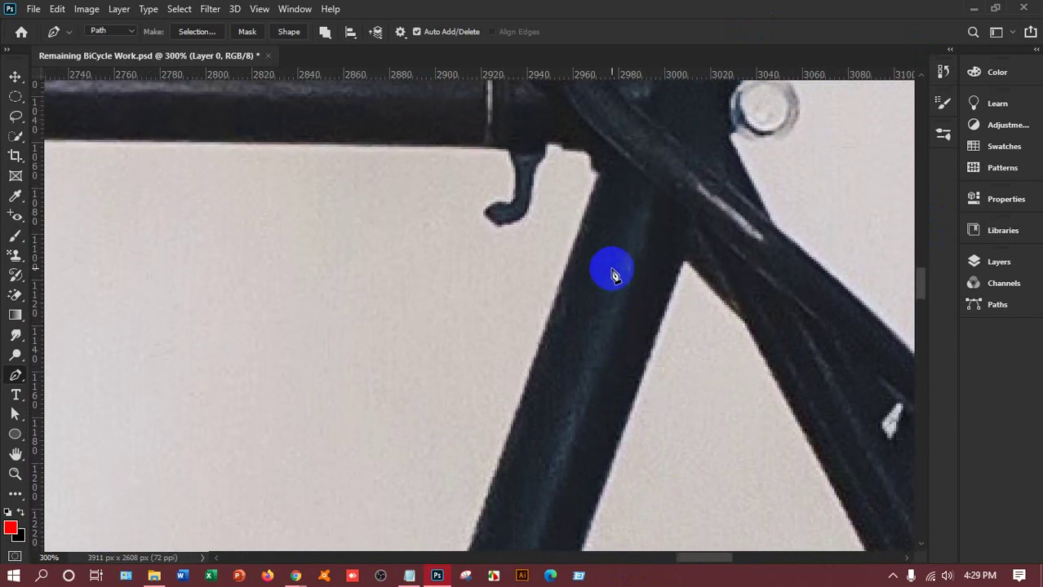
pyautogui.click(599, 183)
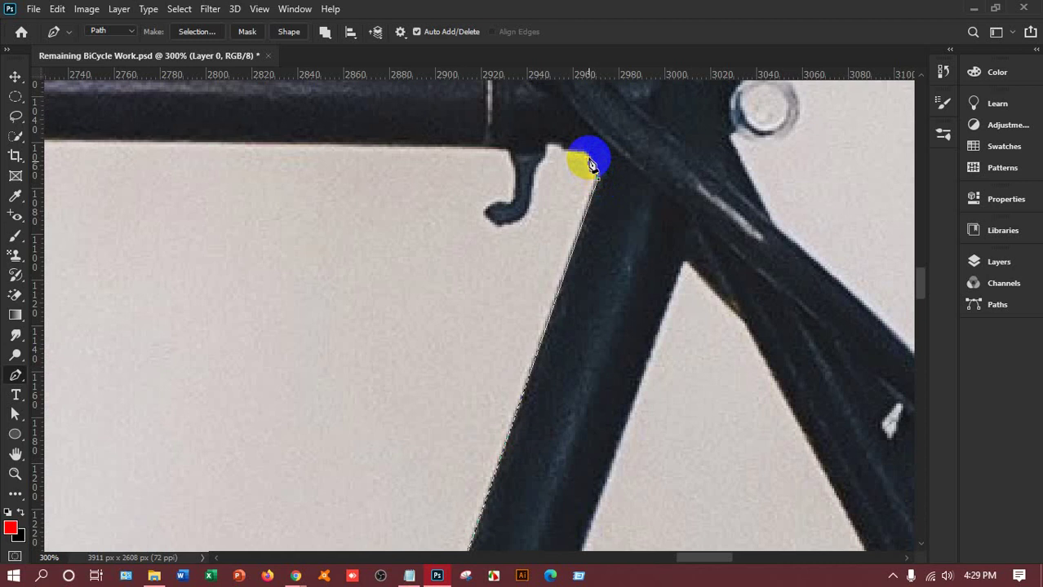
# Trace the stepped corner where the seat tube meets the top tube and start down the small hook's near edge
pyautogui.click(577, 149)
pyautogui.click(566, 150)
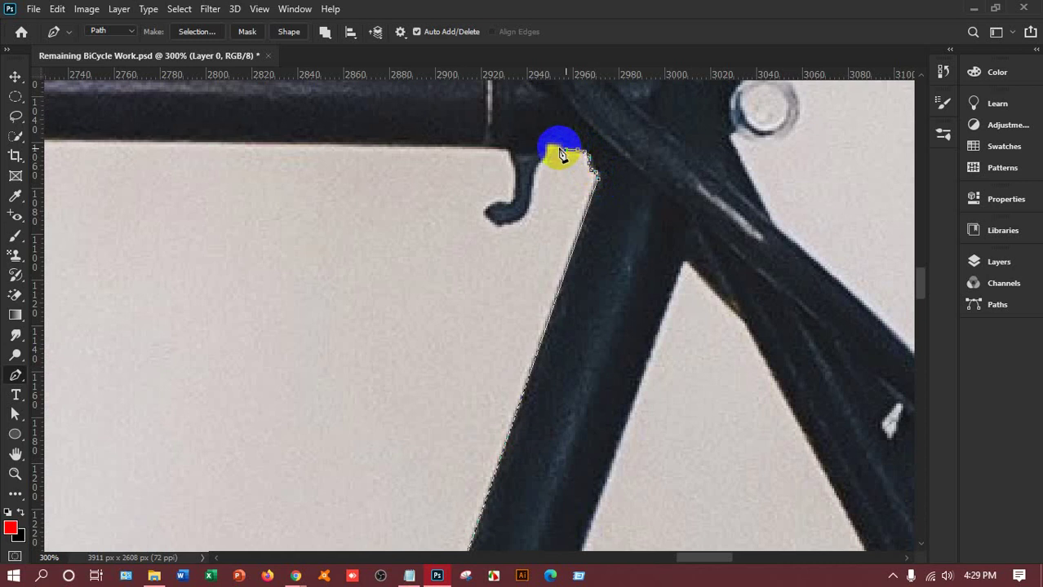
pyautogui.click(559, 147)
pyautogui.click(548, 146)
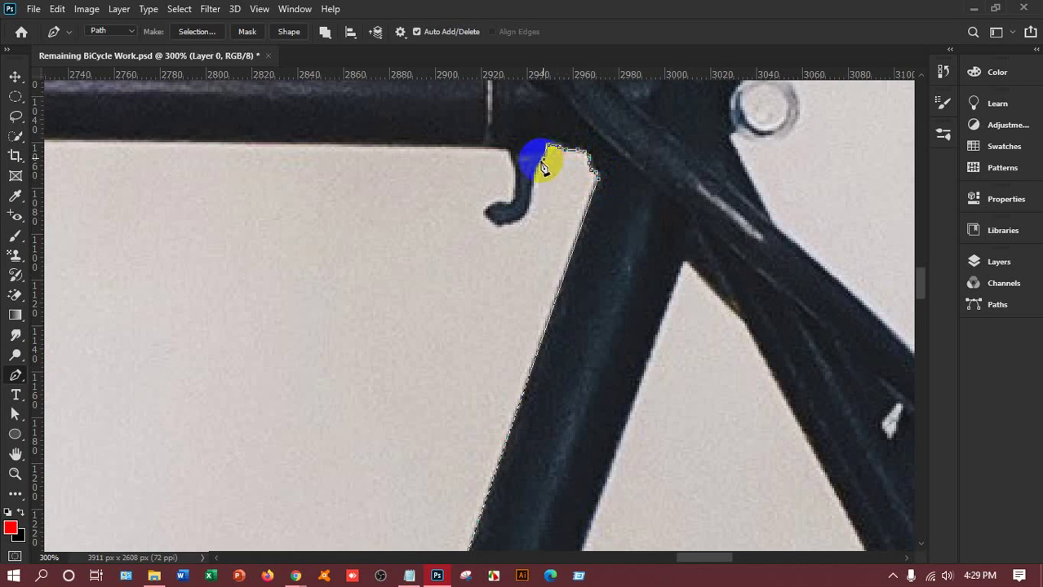
pyautogui.click(535, 174)
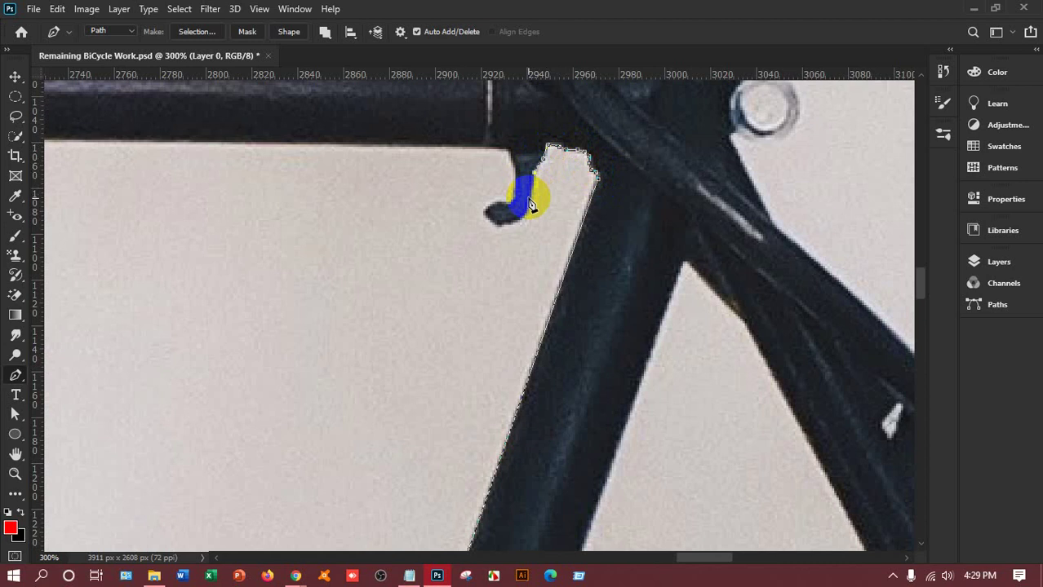
# Curve the path around the tip of the small hook and back up its other side to the top tube
pyautogui.moveTo(531, 210); pyautogui.dragTo(465, 188)
pyautogui.click(486, 215)
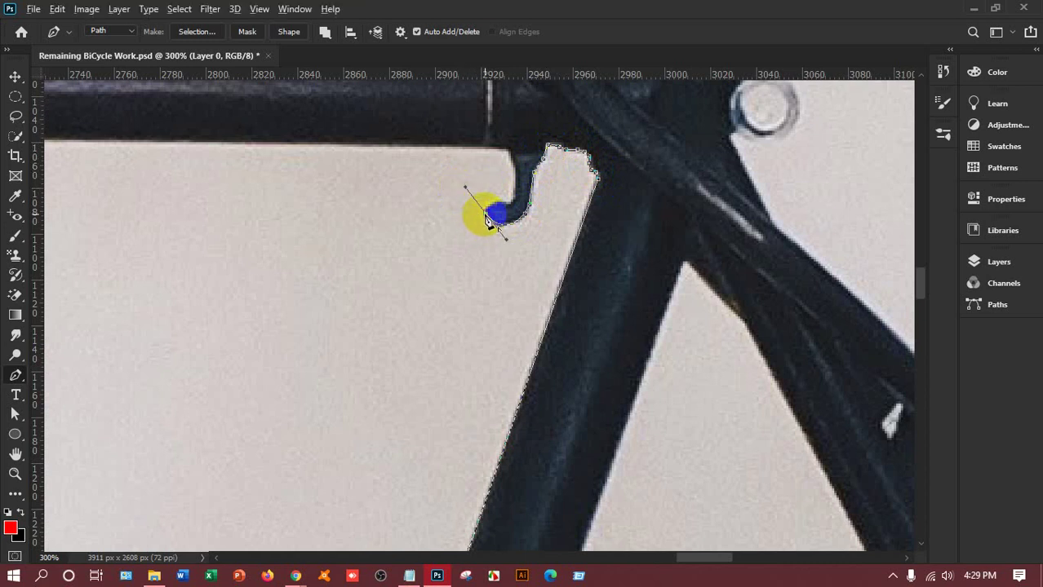
pyautogui.moveTo(488, 218); pyautogui.dragTo(529, 214)
pyautogui.click(506, 211)
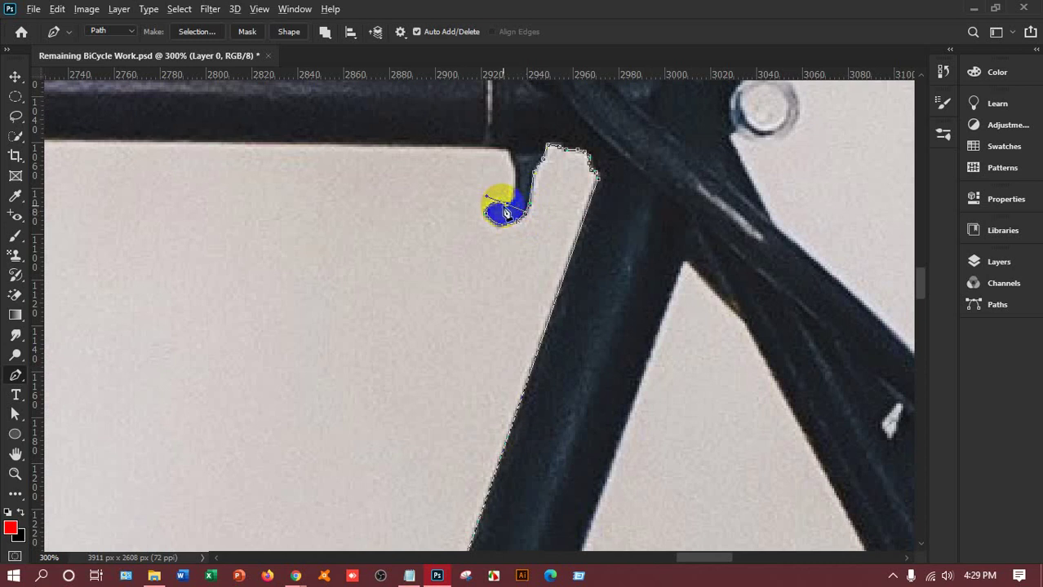
pyautogui.click(513, 203)
pyautogui.click(515, 198)
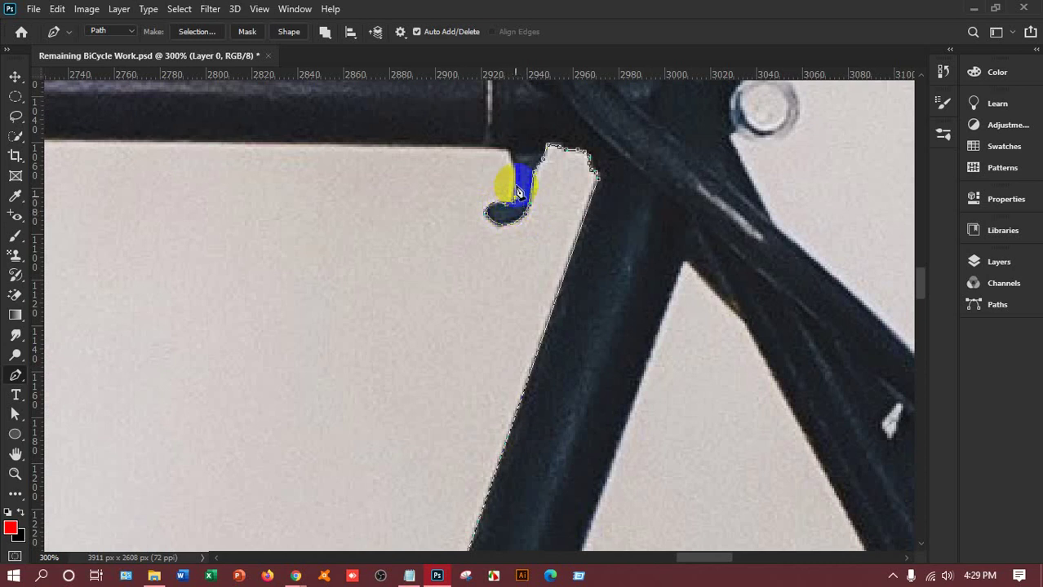
pyautogui.moveTo(518, 181); pyautogui.dragTo(504, 152)
# Run the path along the top tube's underside from the hook to the first light band across the tube
pyautogui.click(493, 147)
pyautogui.click(482, 146)
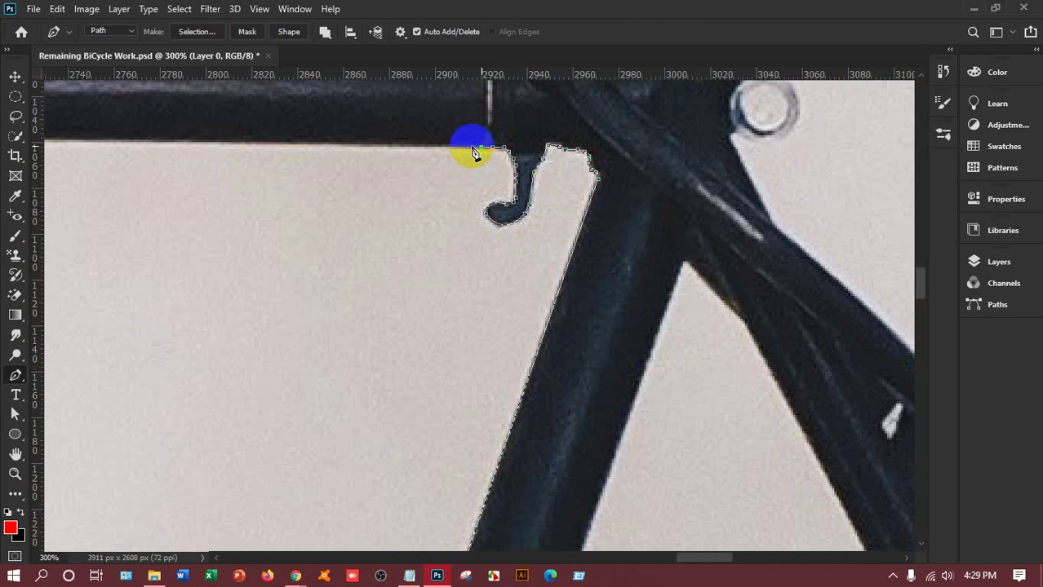
pyautogui.click(469, 147)
pyautogui.click(448, 149)
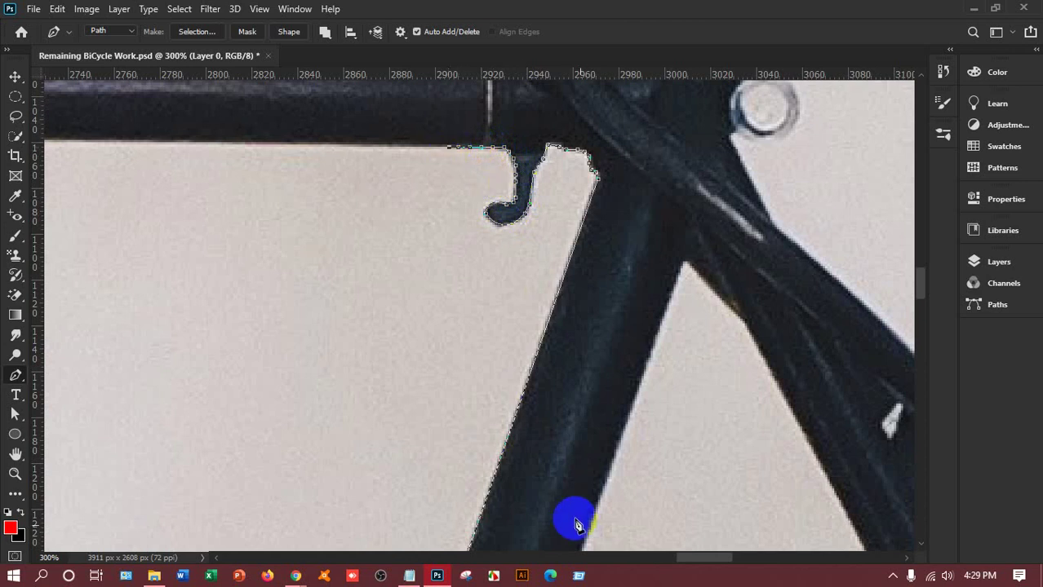
pyautogui.moveTo(685, 560); pyautogui.dragTo(620, 556)
pyautogui.click(692, 138)
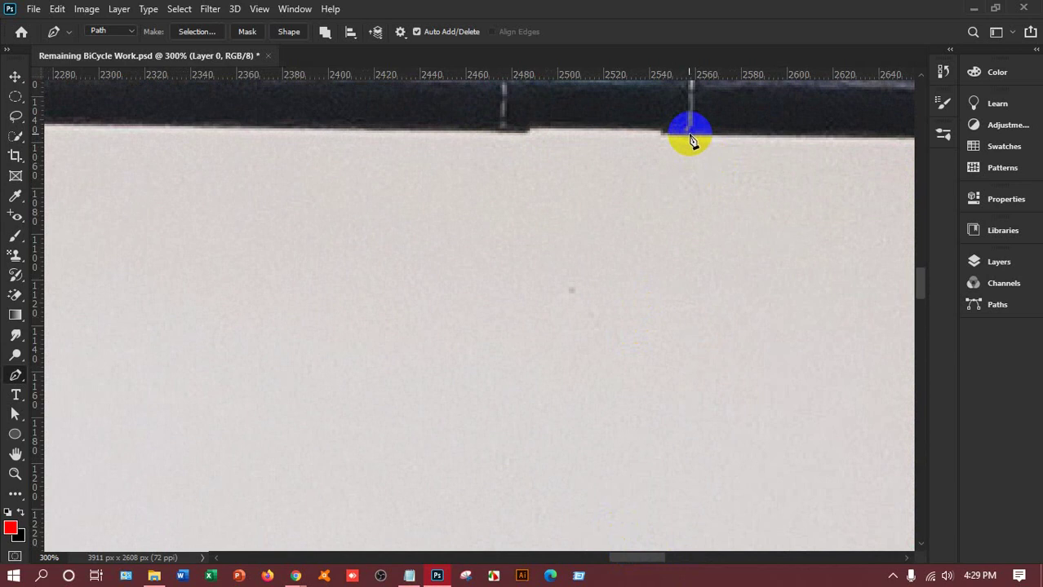
# Follow the small steps in the top tube's underside past the bands and extend the path to the handlebar end
pyautogui.click(689, 135)
pyautogui.click(675, 136)
pyautogui.click(664, 133)
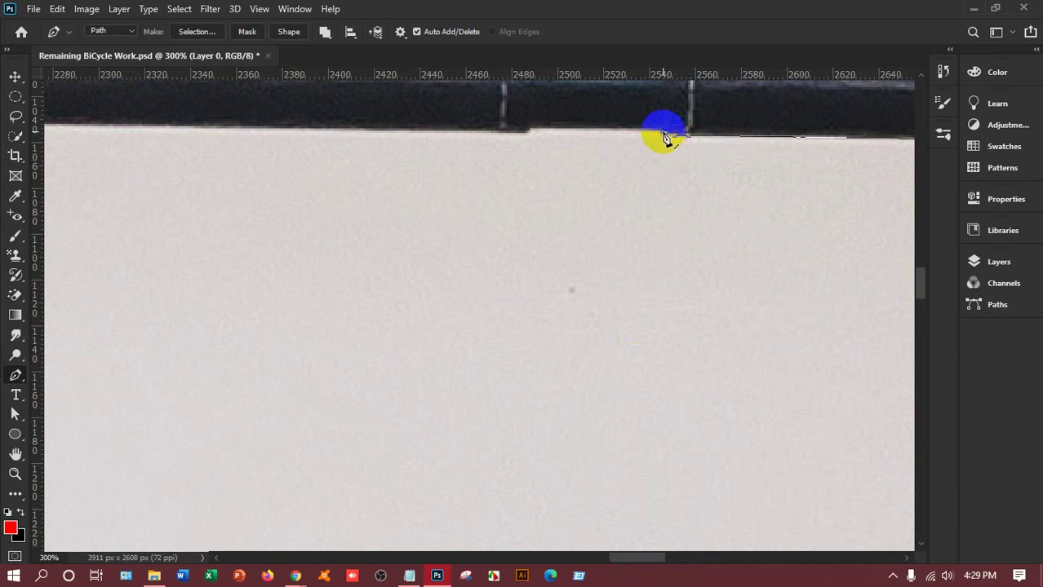
pyautogui.click(653, 129)
pyautogui.click(640, 129)
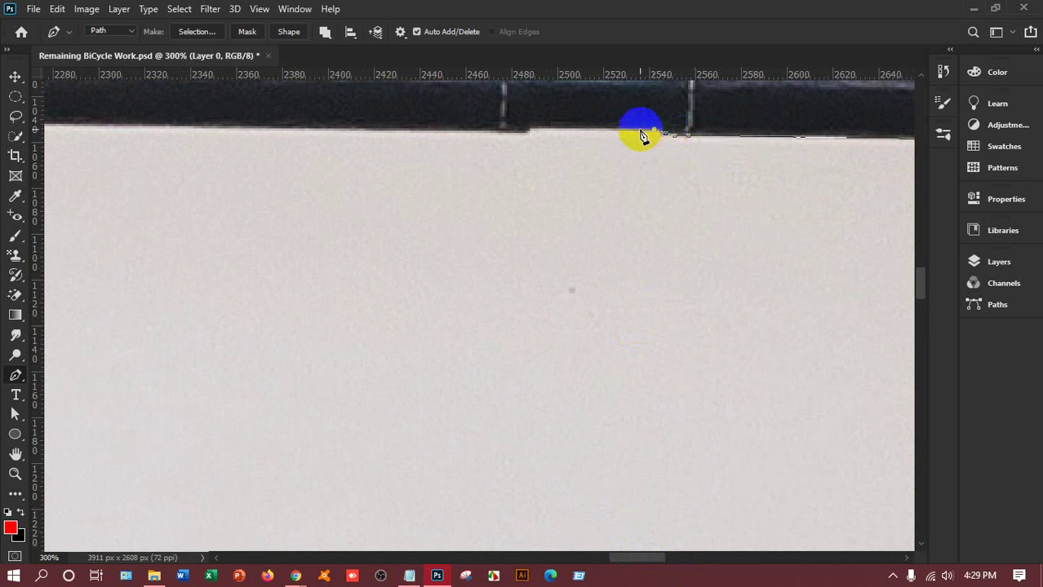
pyautogui.moveTo(531, 133); pyautogui.dragTo(507, 138)
pyautogui.moveTo(644, 557); pyautogui.dragTo(594, 557)
pyautogui.click(507, 128)
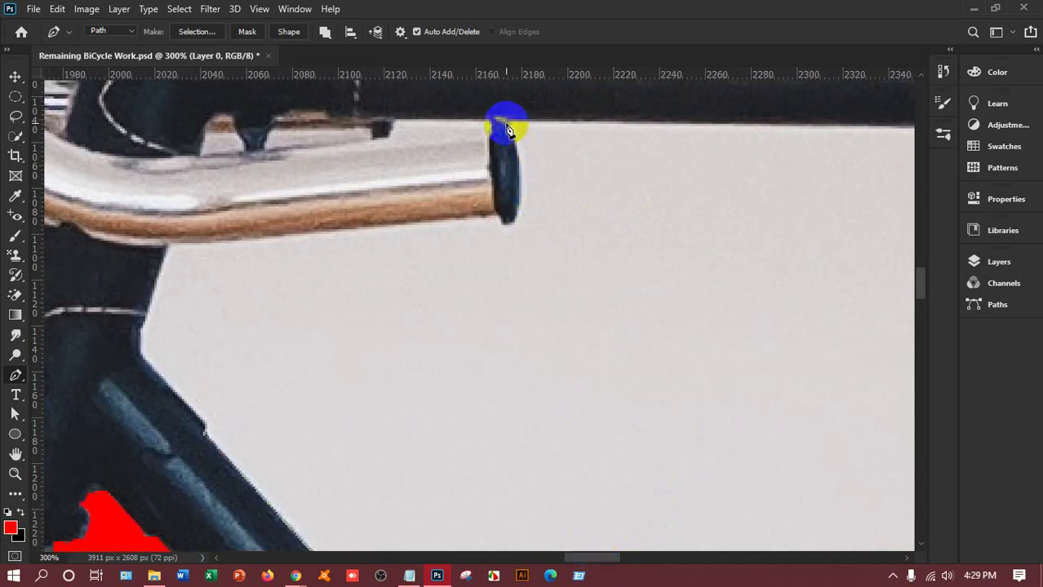
# Trace around the handlebar's dark end cap and along the bar's lower edge to the head tube
pyautogui.moveTo(508, 120); pyautogui.dragTo(511, 141)
pyautogui.moveTo(512, 223); pyautogui.dragTo(492, 276)
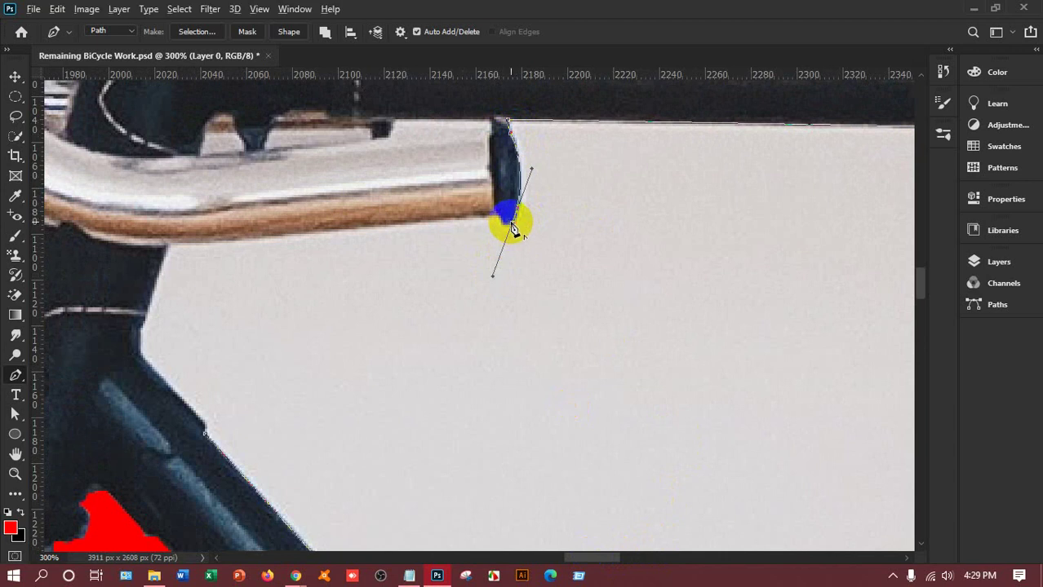
pyautogui.keyDown('alt'); pyautogui.click(506, 219); pyautogui.keyUp('alt')
pyautogui.click(503, 223)
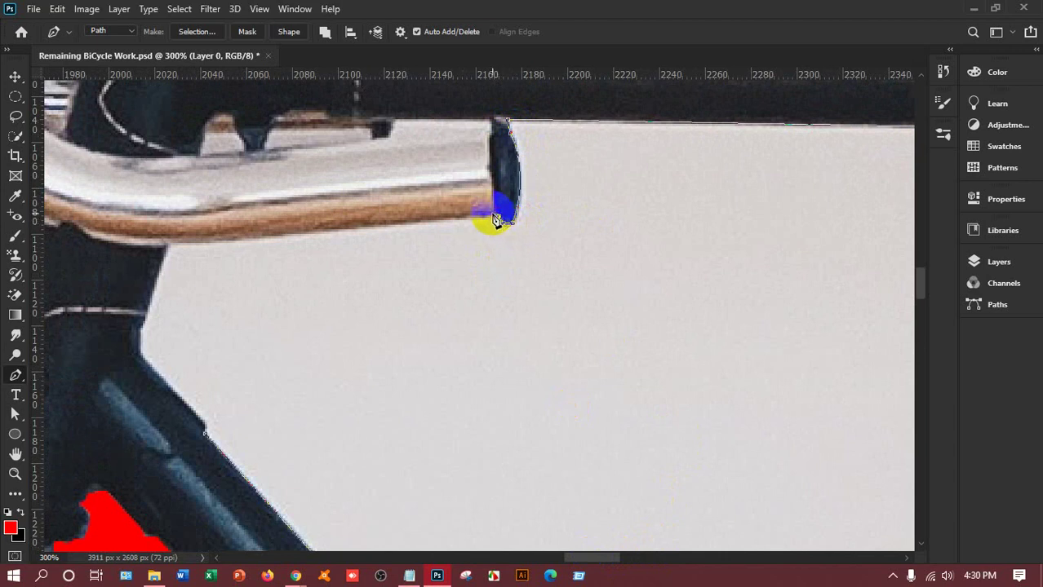
pyautogui.click(236, 241)
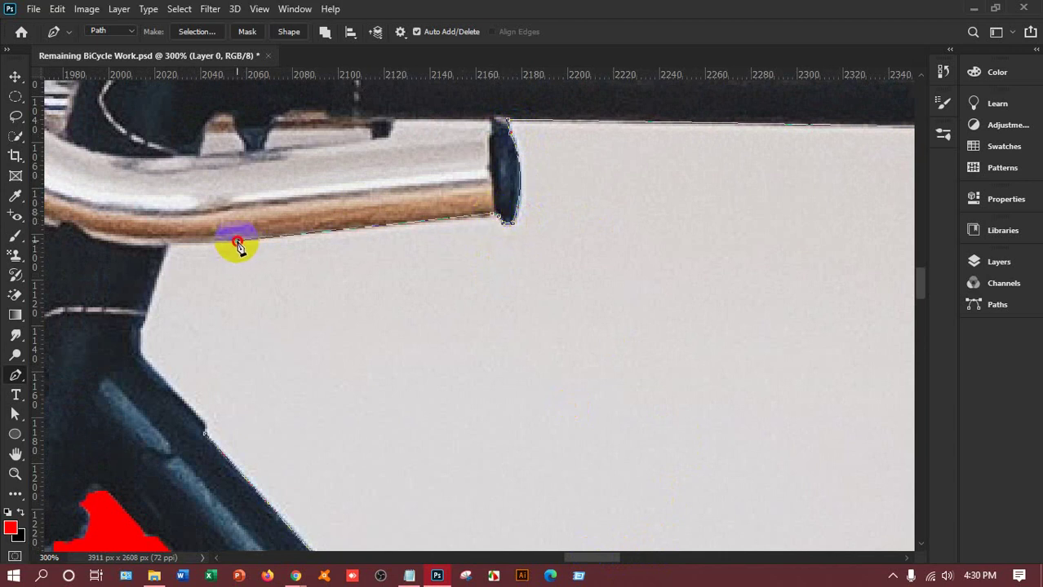
pyautogui.click(168, 246)
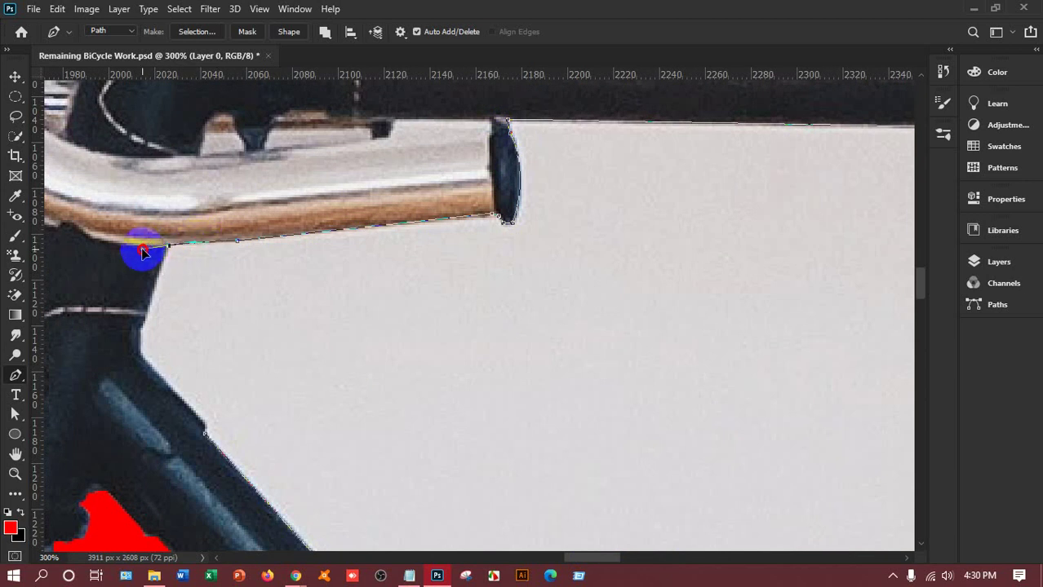
# Trace down the head tube's edge and close the path at its starting point on the down tube
pyautogui.click(142, 327)
pyautogui.click(141, 335)
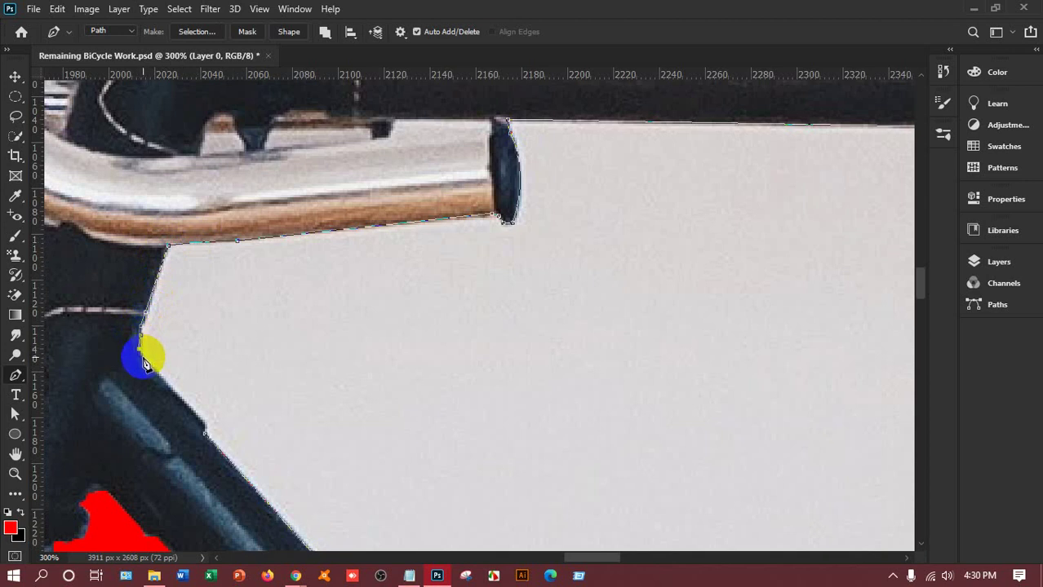
pyautogui.click(143, 358)
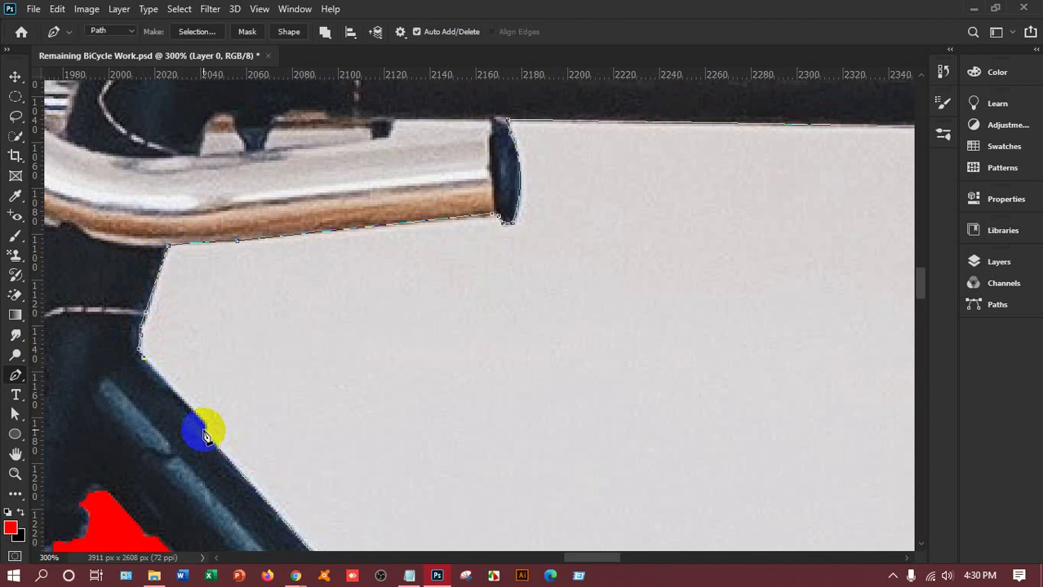
pyautogui.click(205, 430)
# Convert the closed path to a new selection with a 0-pixel feather, fill it with the red foreground colour and deselect
pyautogui.rightClick(356, 328)
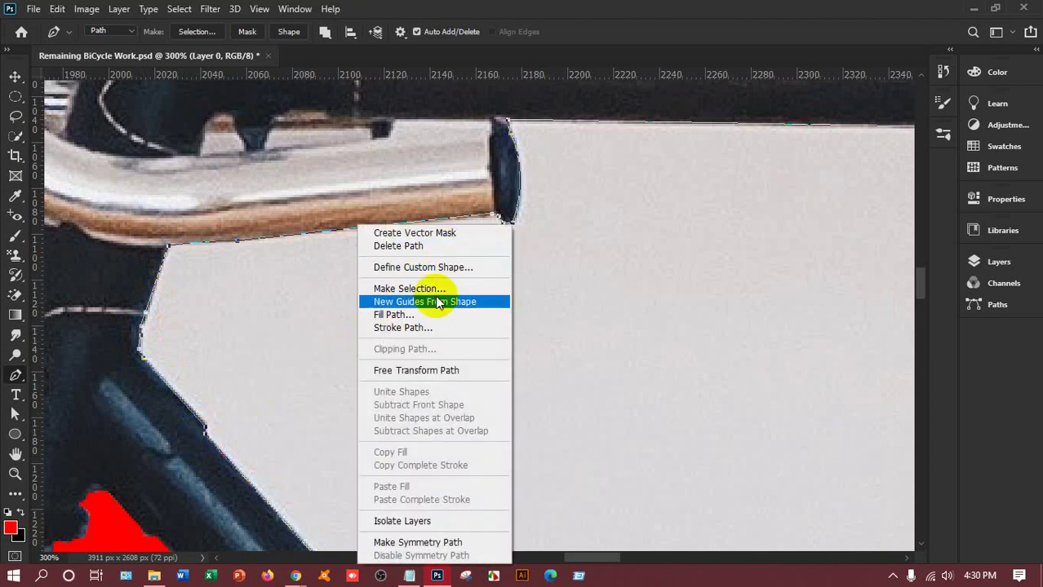
pyautogui.click(421, 293)
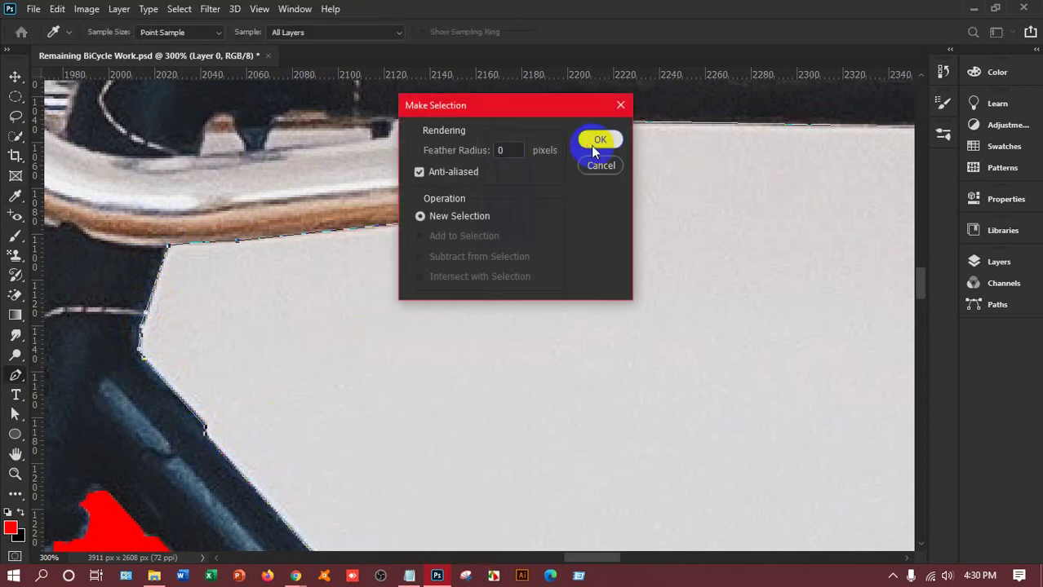
pyautogui.click(593, 142)
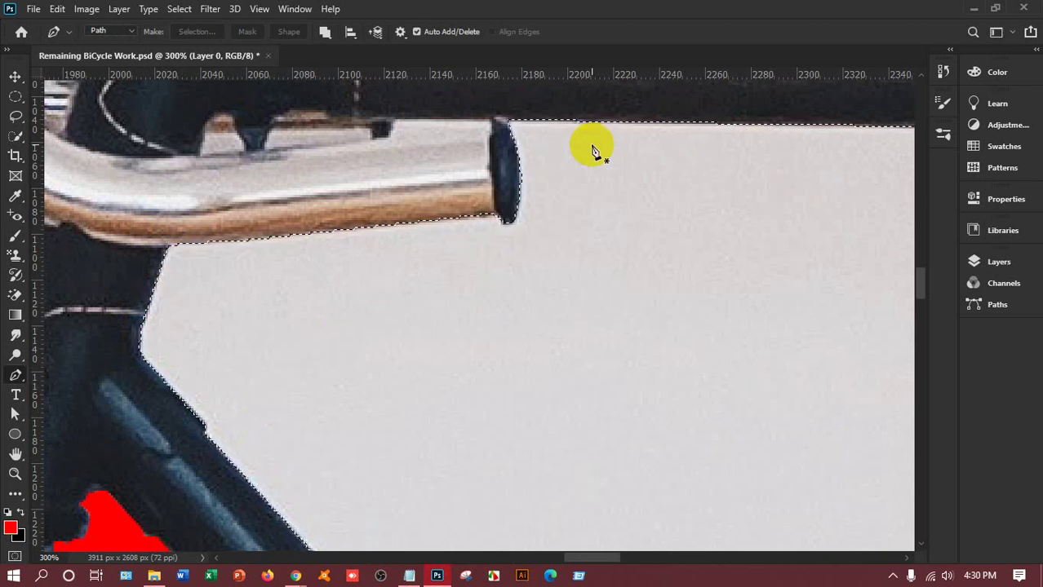
pyautogui.hotkey('alt', 'BackSpace')
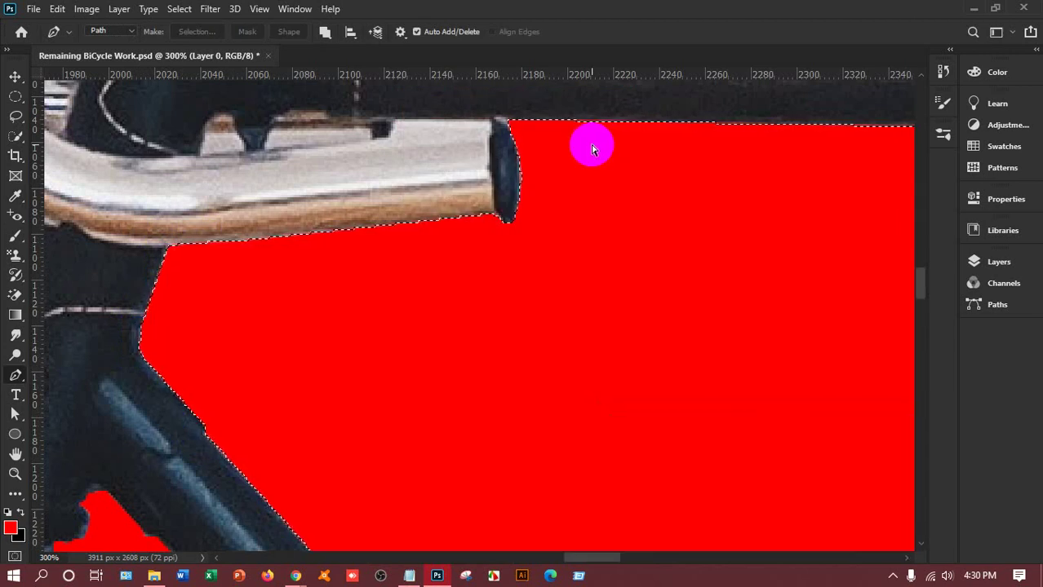
pyautogui.hotkey('ctrl', 'd')
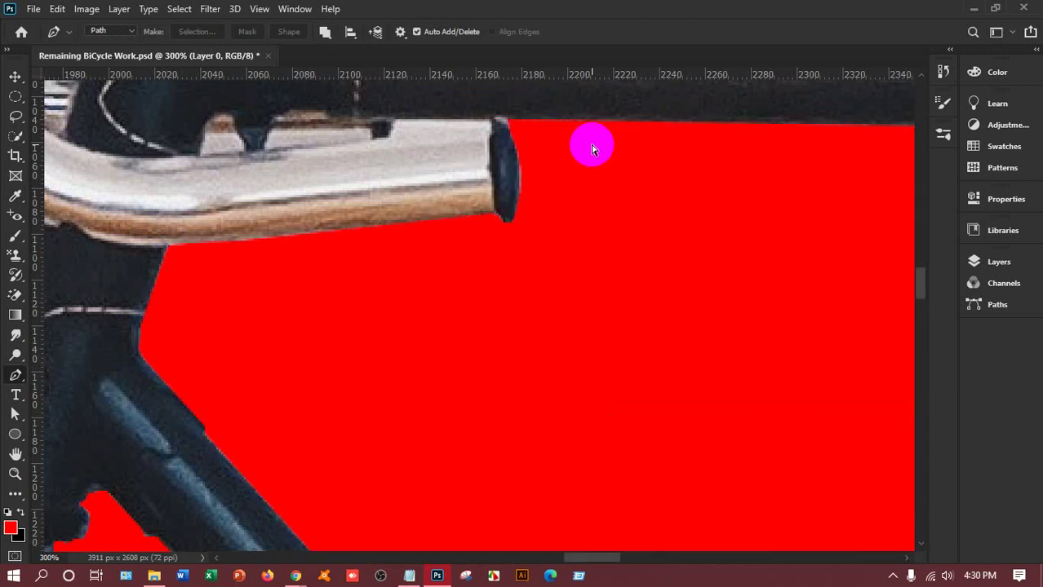
# Fit the whole bicycle photo in view and inspect the red-filled main frame opening along its tube edges
pyautogui.hotkey('ctrl', '0')
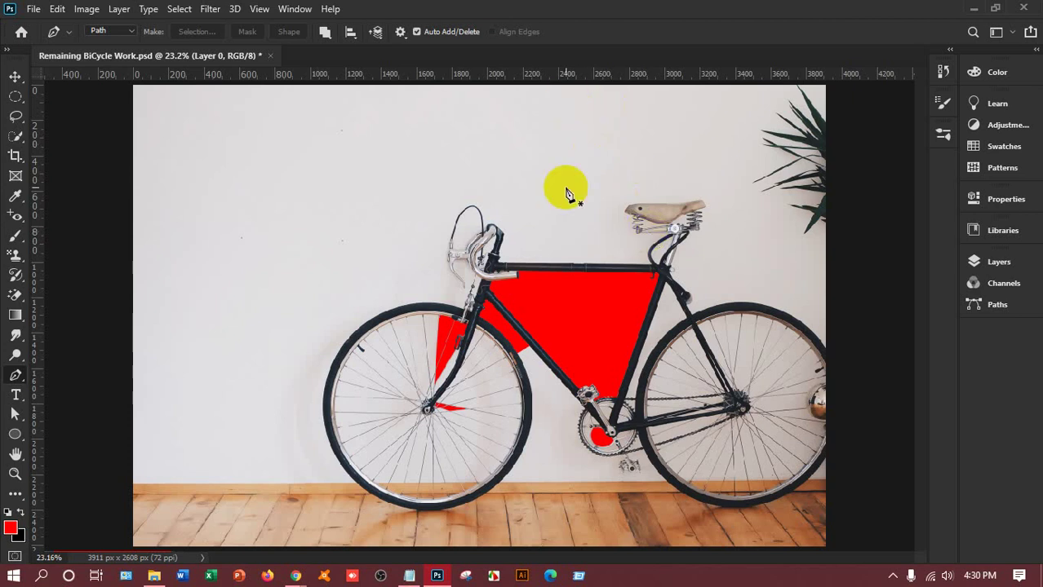
pyautogui.click(642, 324)
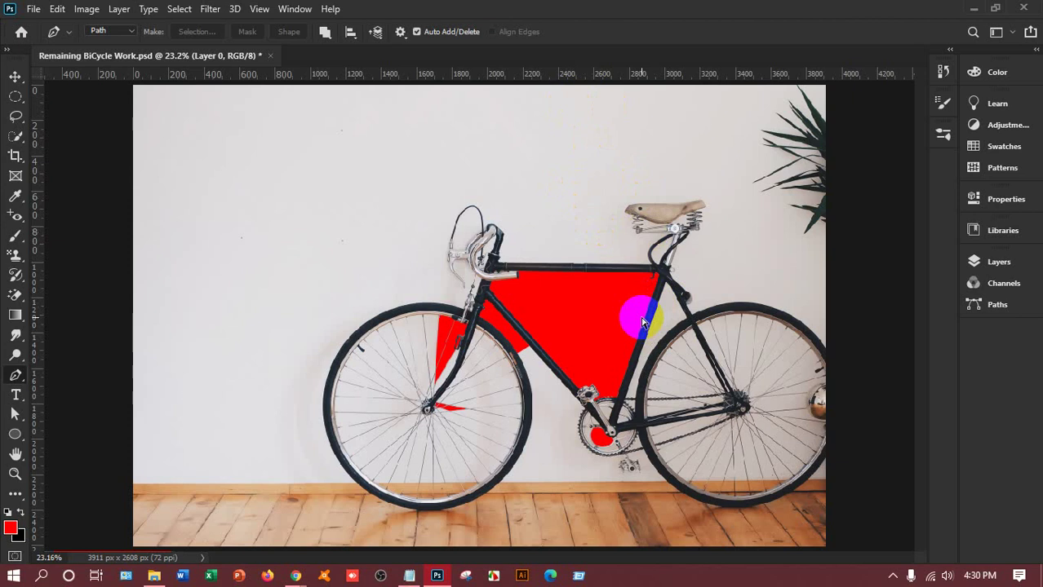
pyautogui.hotkey('ctrl', '+')
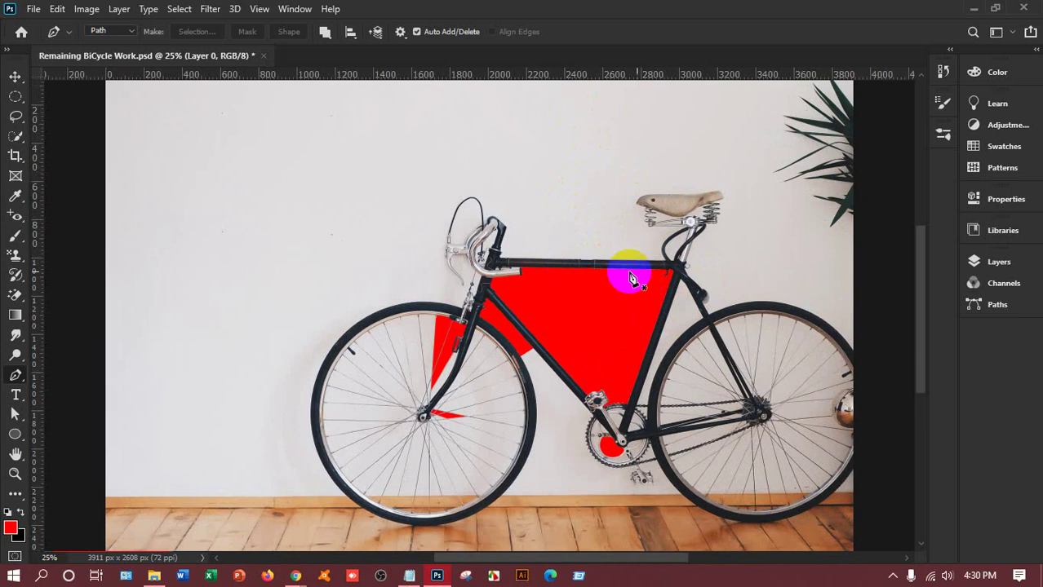
pyautogui.click(674, 265)
pyautogui.click(644, 361)
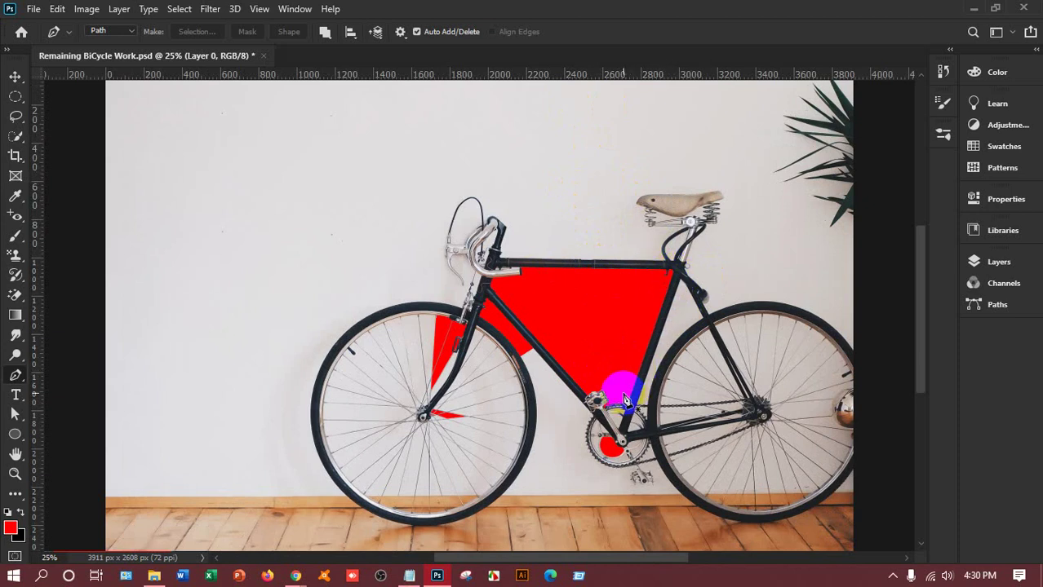
pyautogui.click(661, 279)
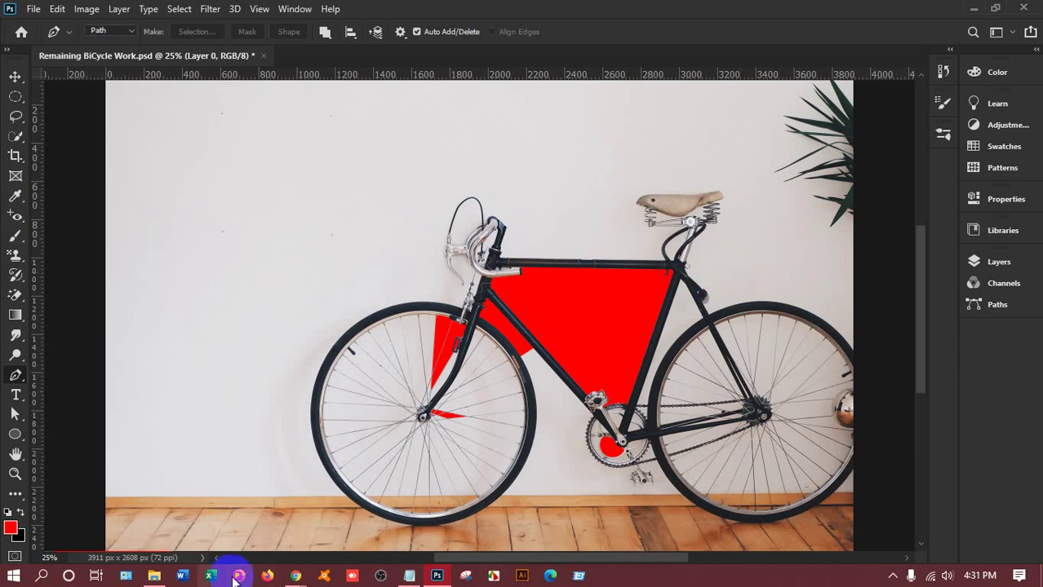
# Switch to the Google Meet call in Chrome to check on the meeting participants
pyautogui.moveTo(289, 576)
pyautogui.click(245, 530)
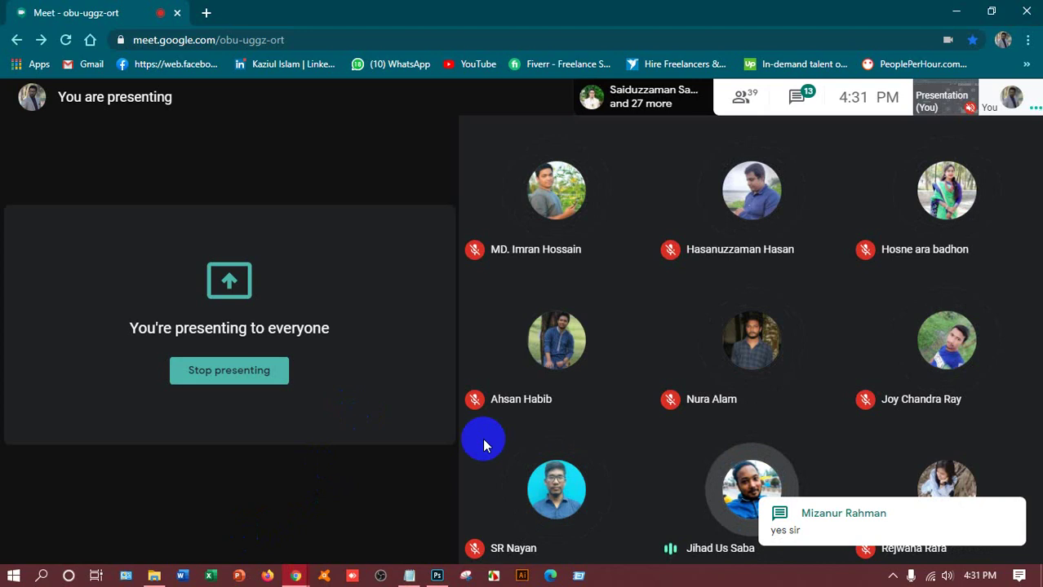
pyautogui.click(493, 576)
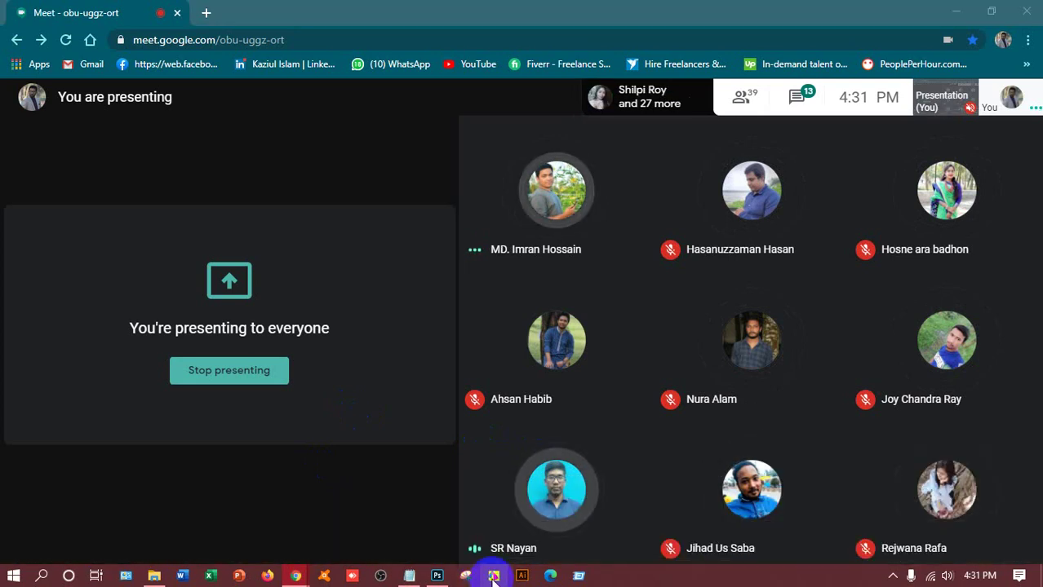